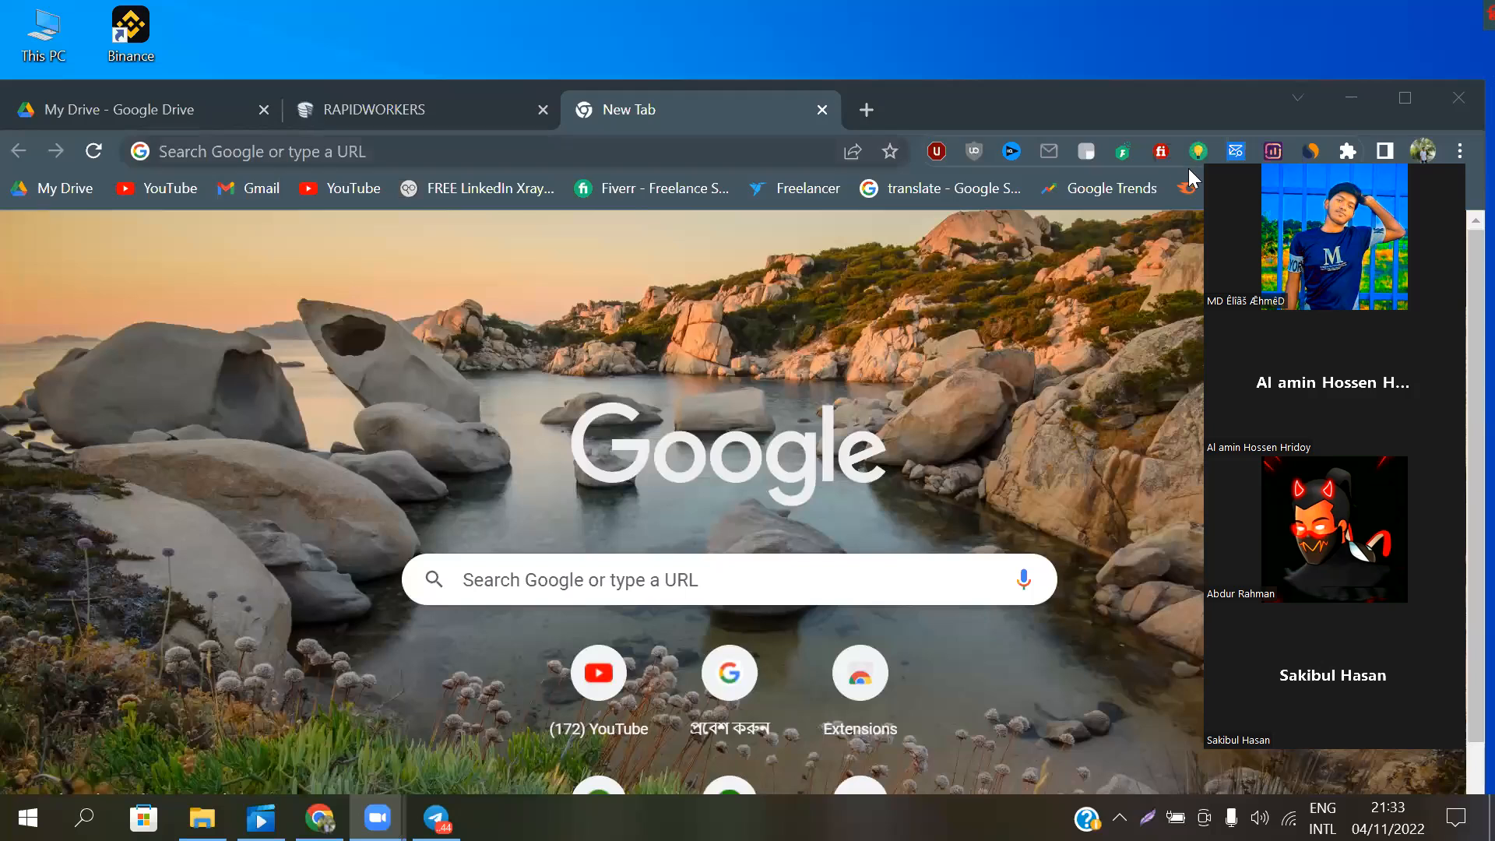
Move the My Drive tab out into its own browser window
left_click(1198, 230)
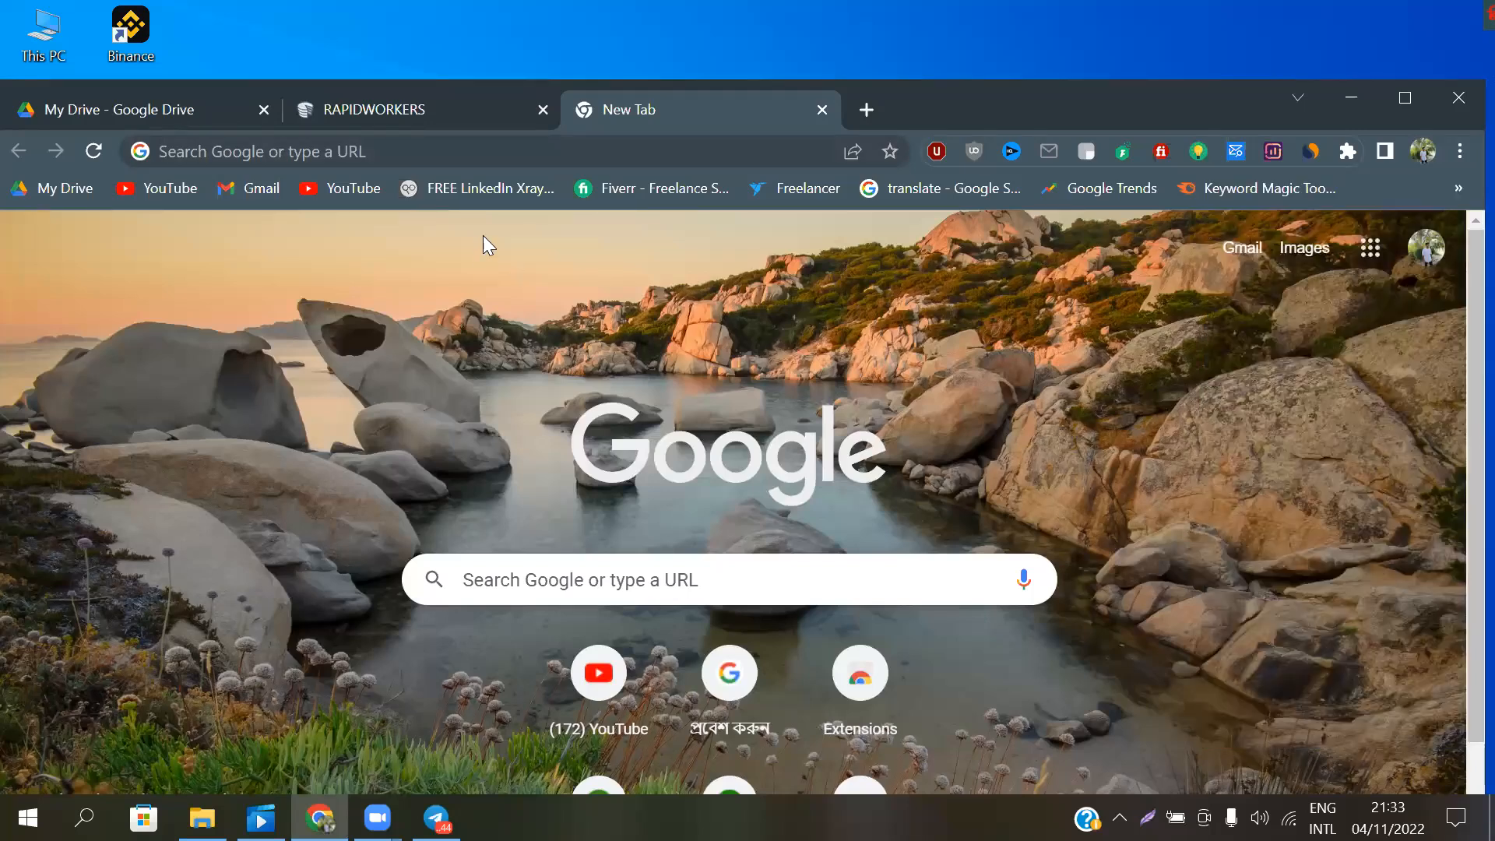
left_click(562, 576)
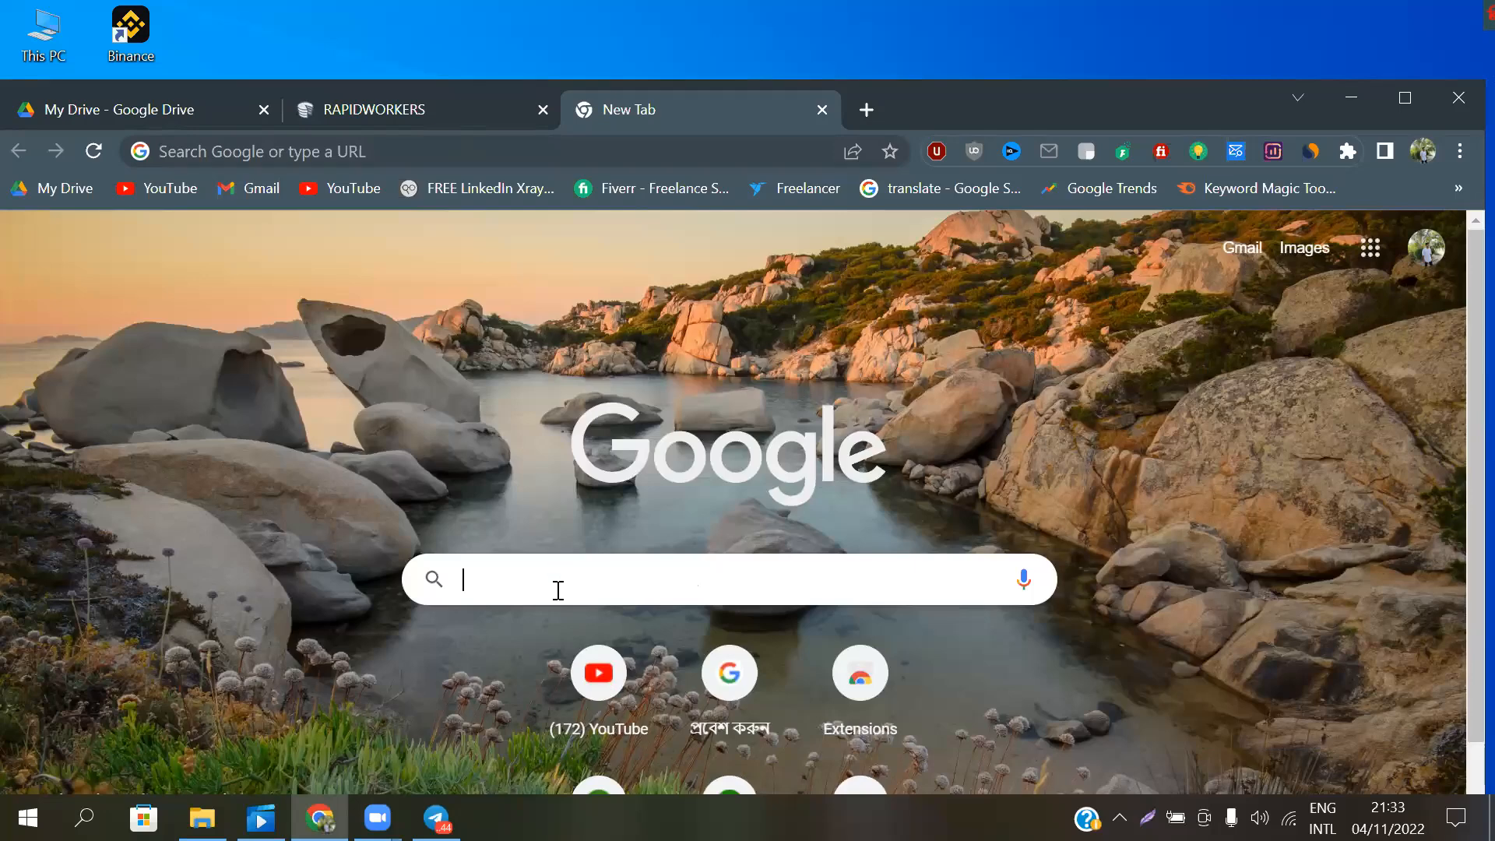
left_click_drag(225, 114, 224, 82)
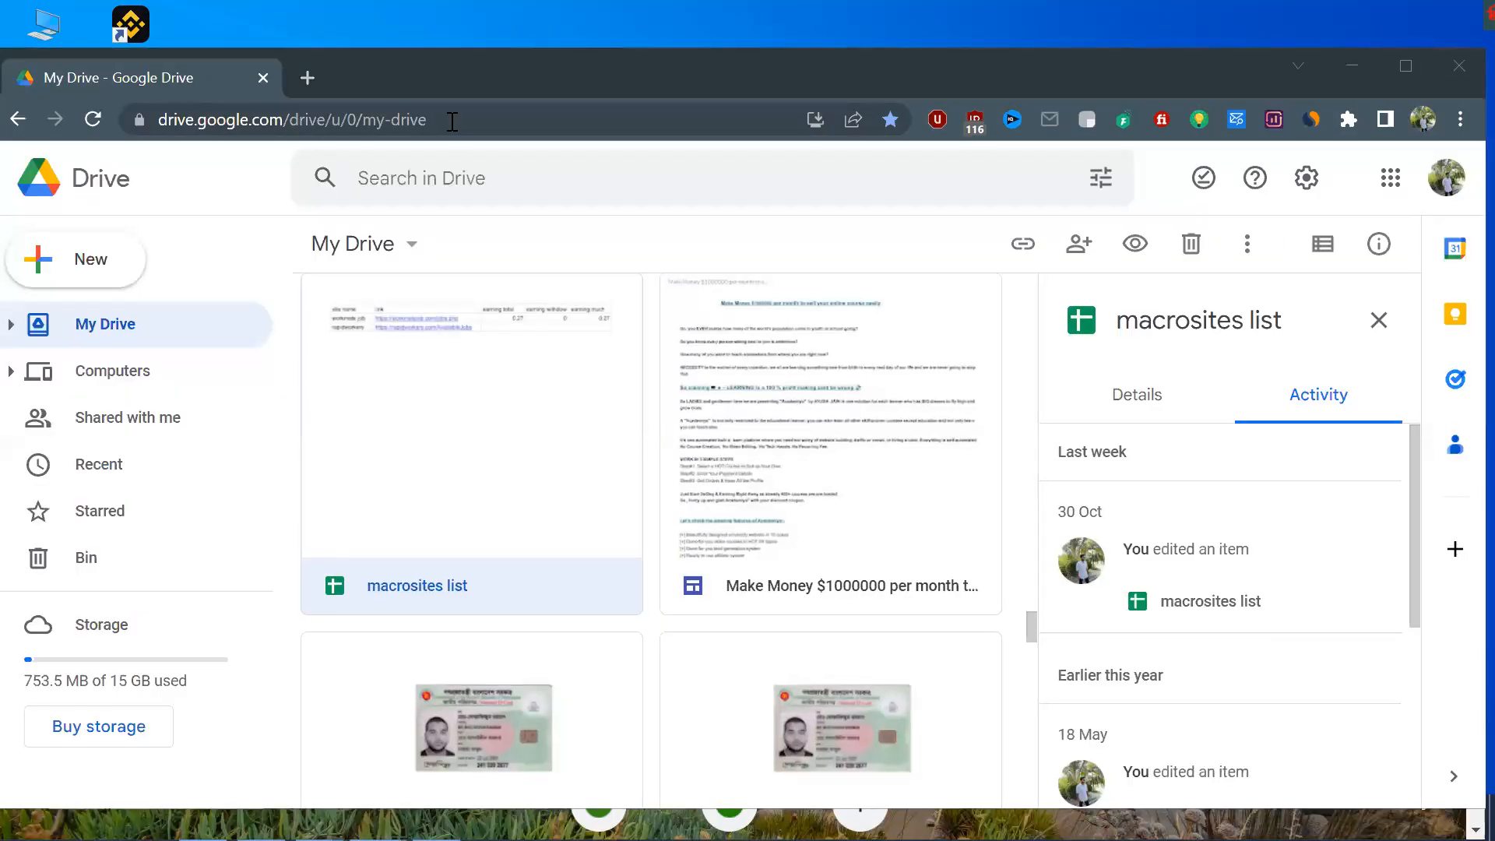
Search Google for Canva in a new tab beside My Drive and skim the results page
left_click(308, 76)
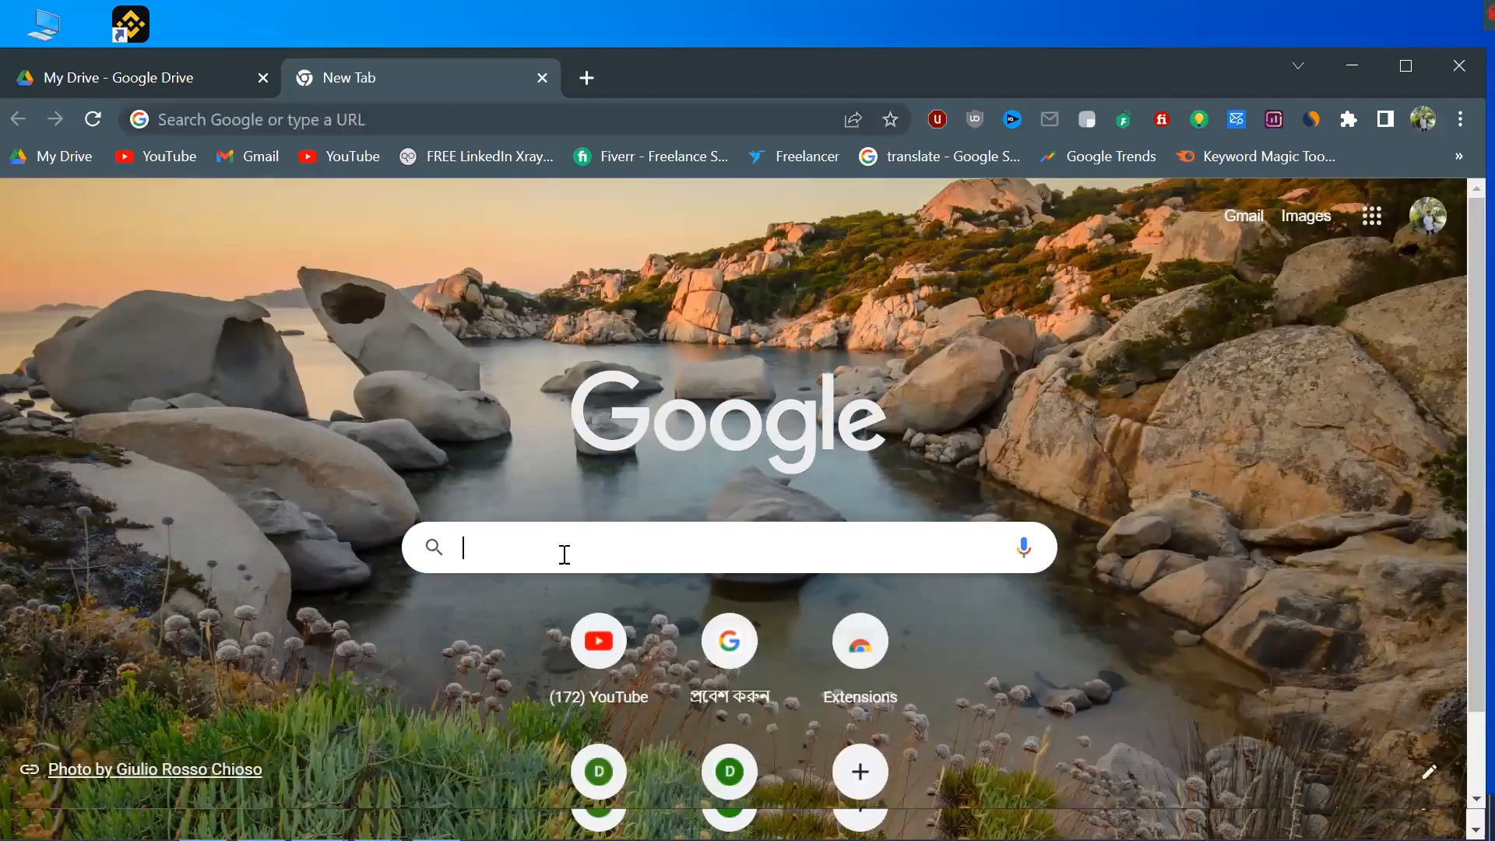
left_click(565, 555)
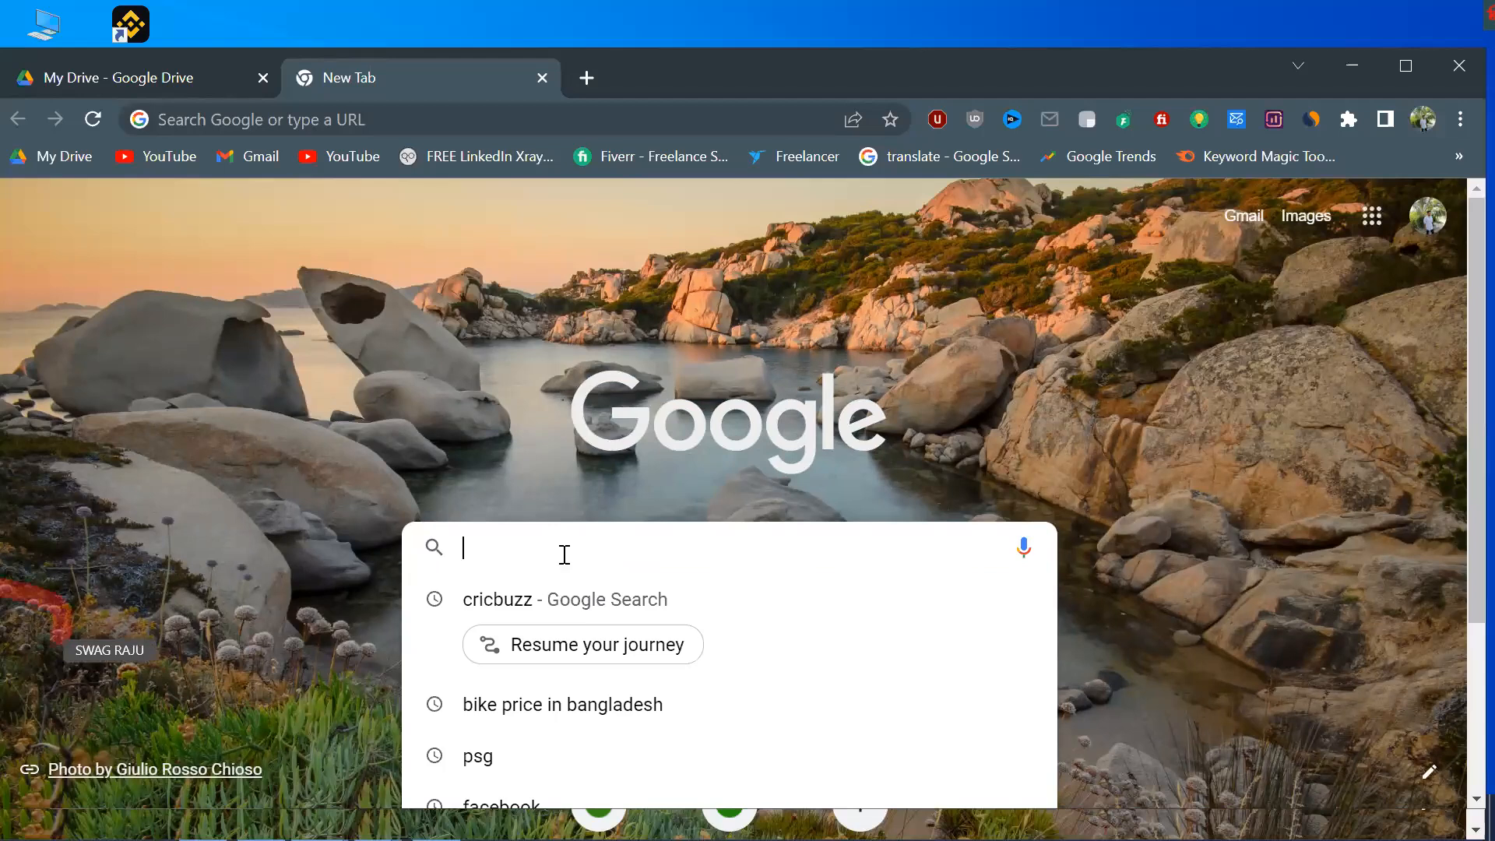
type("Canva")
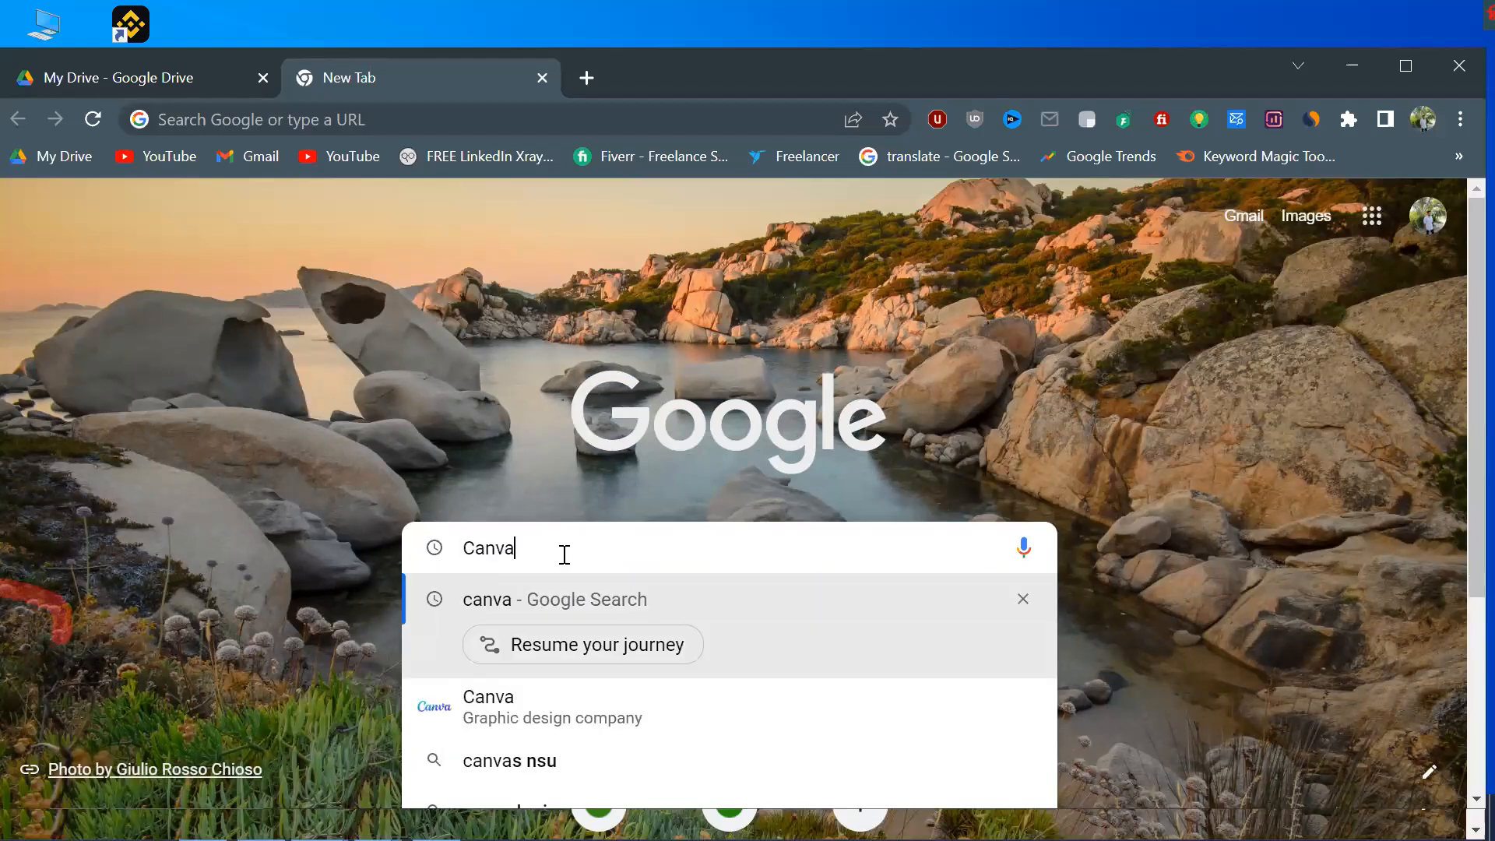
key("Return")
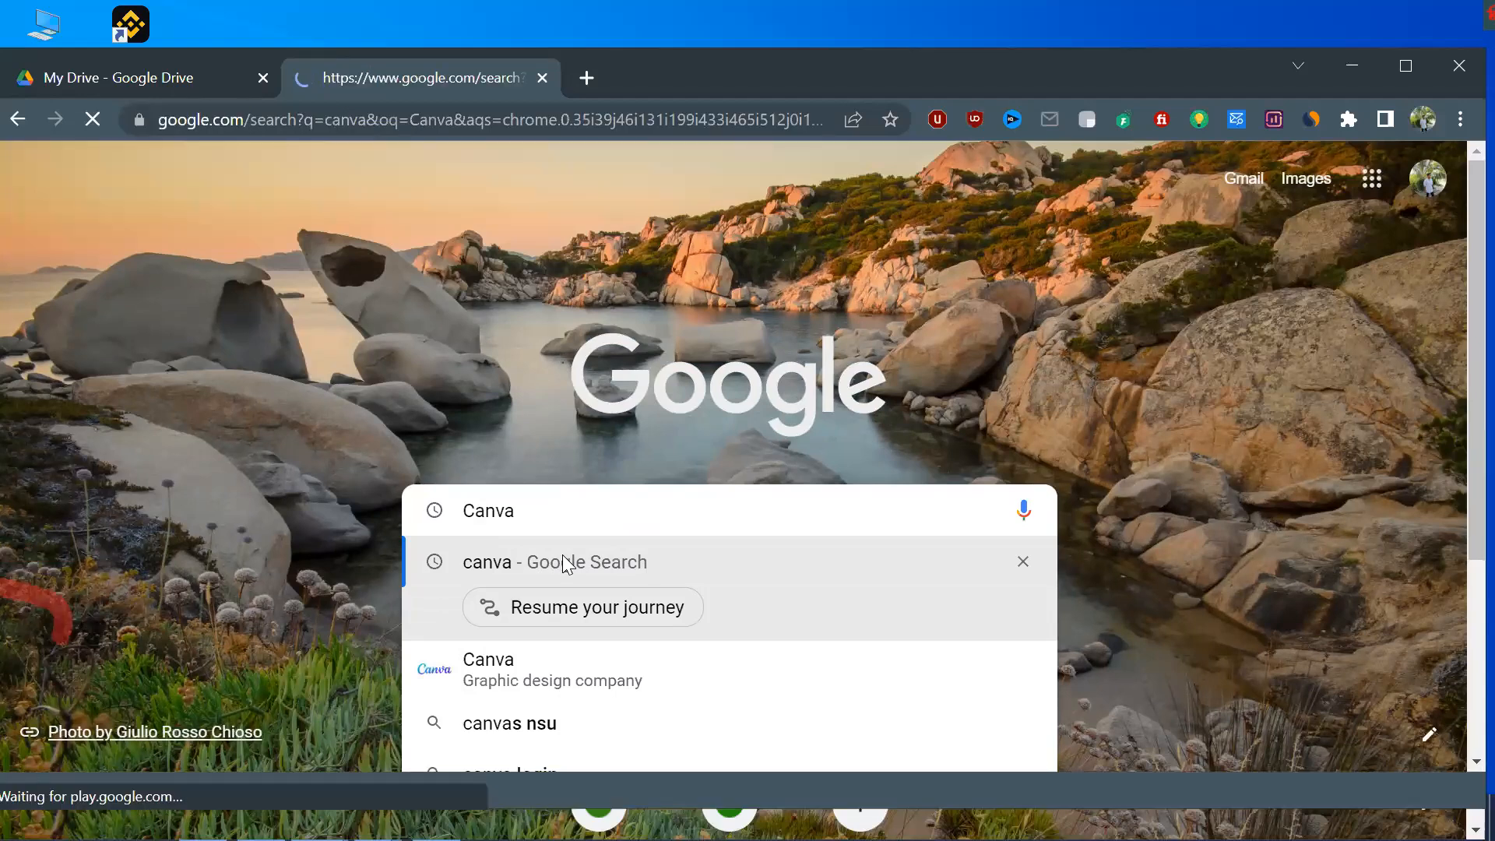
scroll(518, 528, "down", 5)
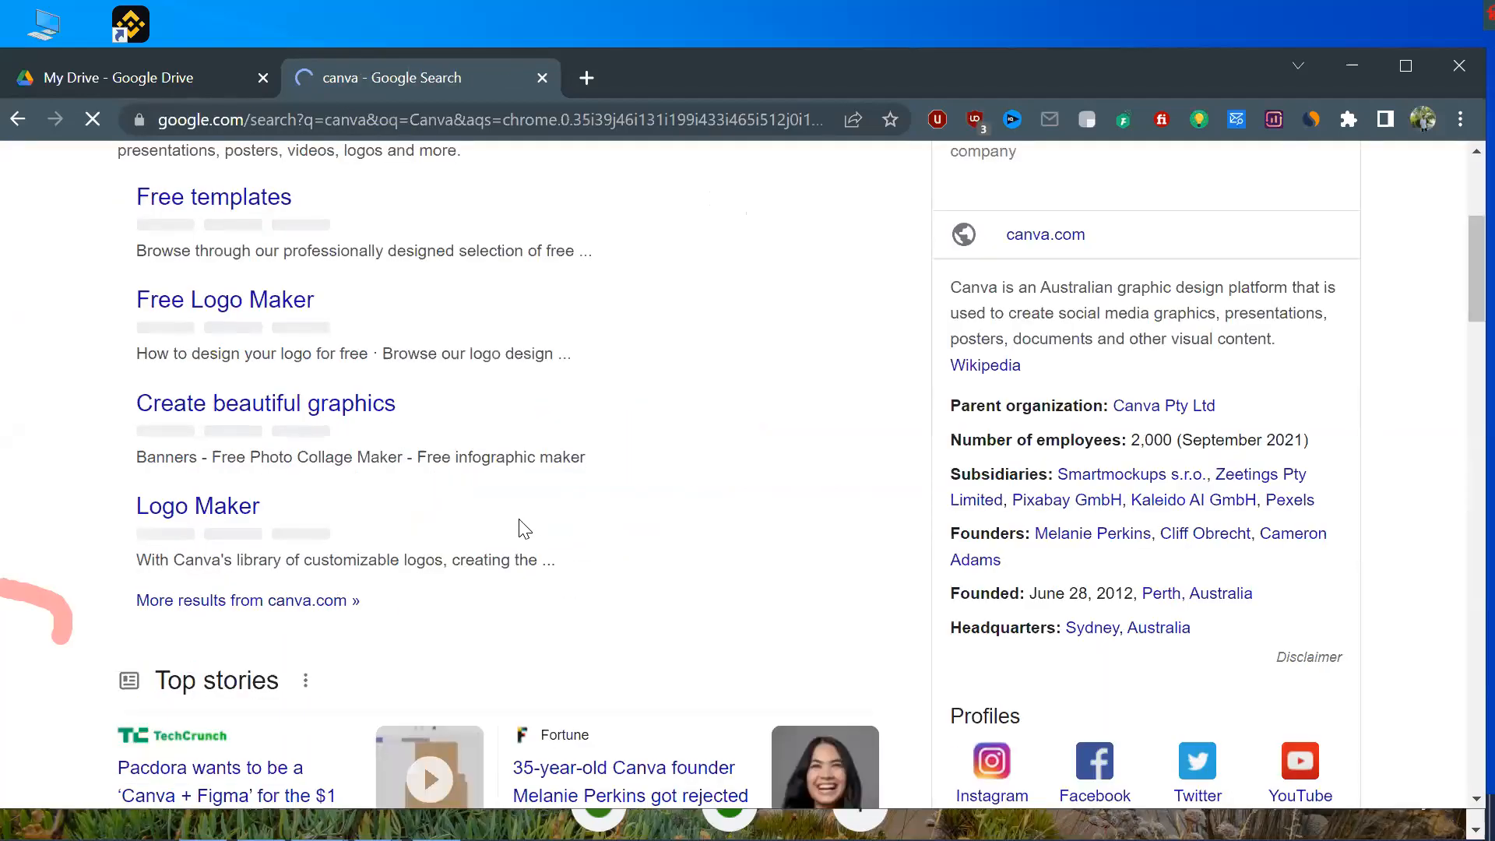
scroll(519, 527, "down", 2)
scroll(518, 526, "up", 8)
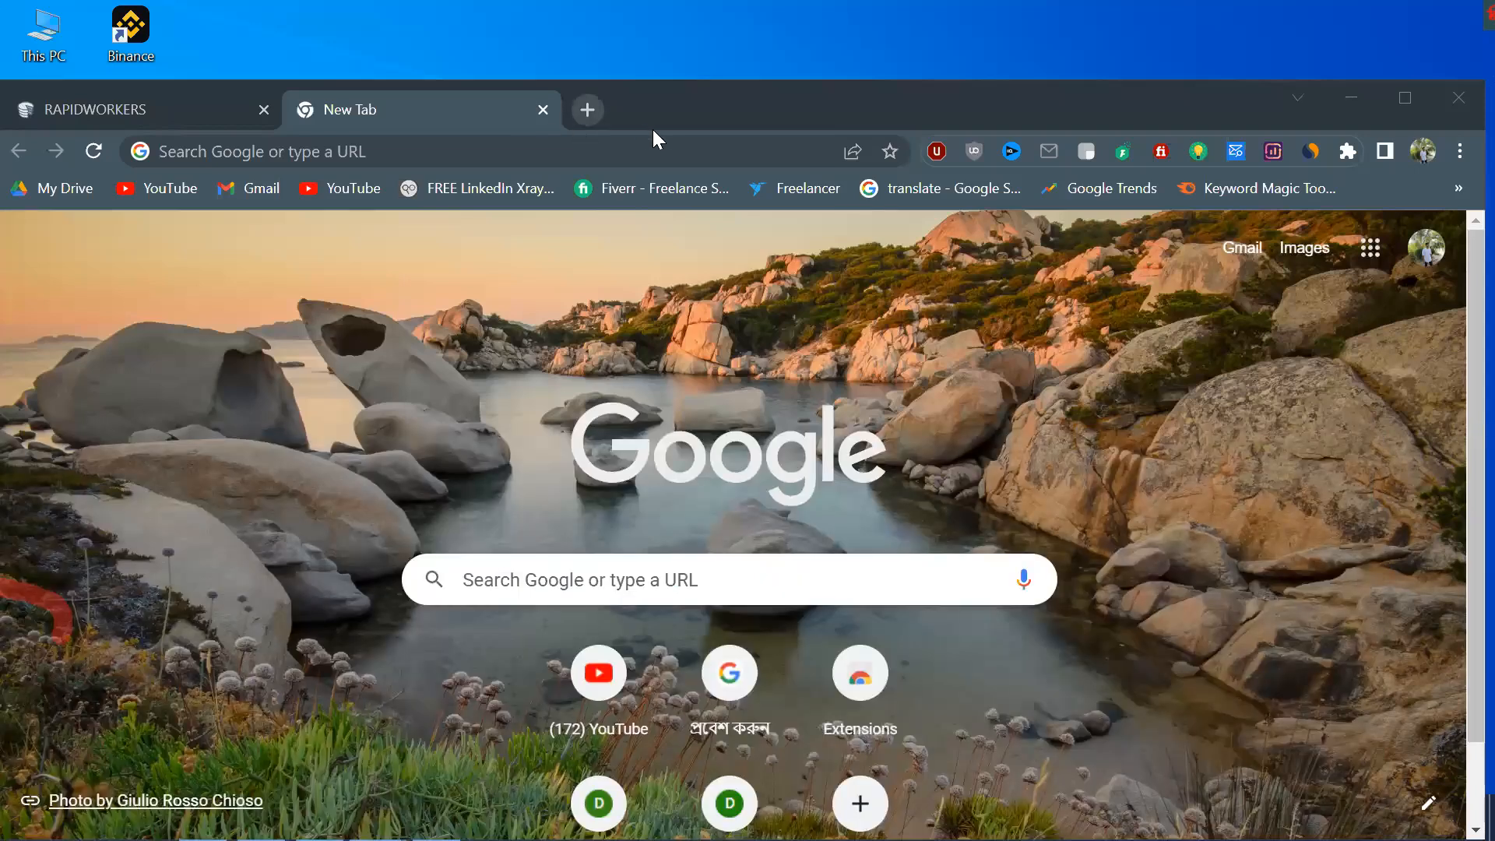
Search Google for canva in the window with the RAPIDWORKERS tab and open the official Canva website from the results
left_click(518, 579)
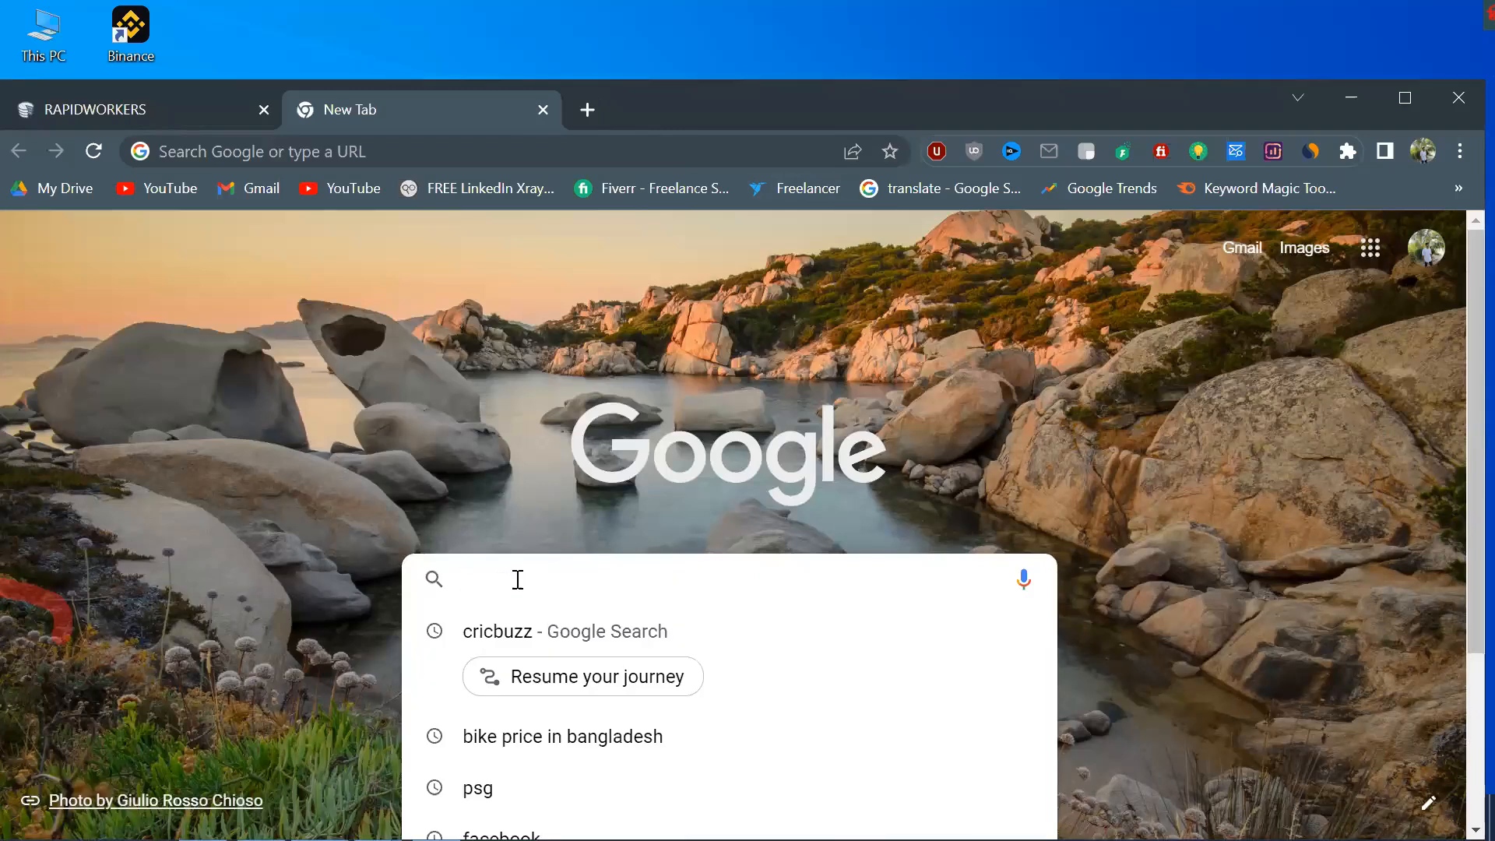
type("canva")
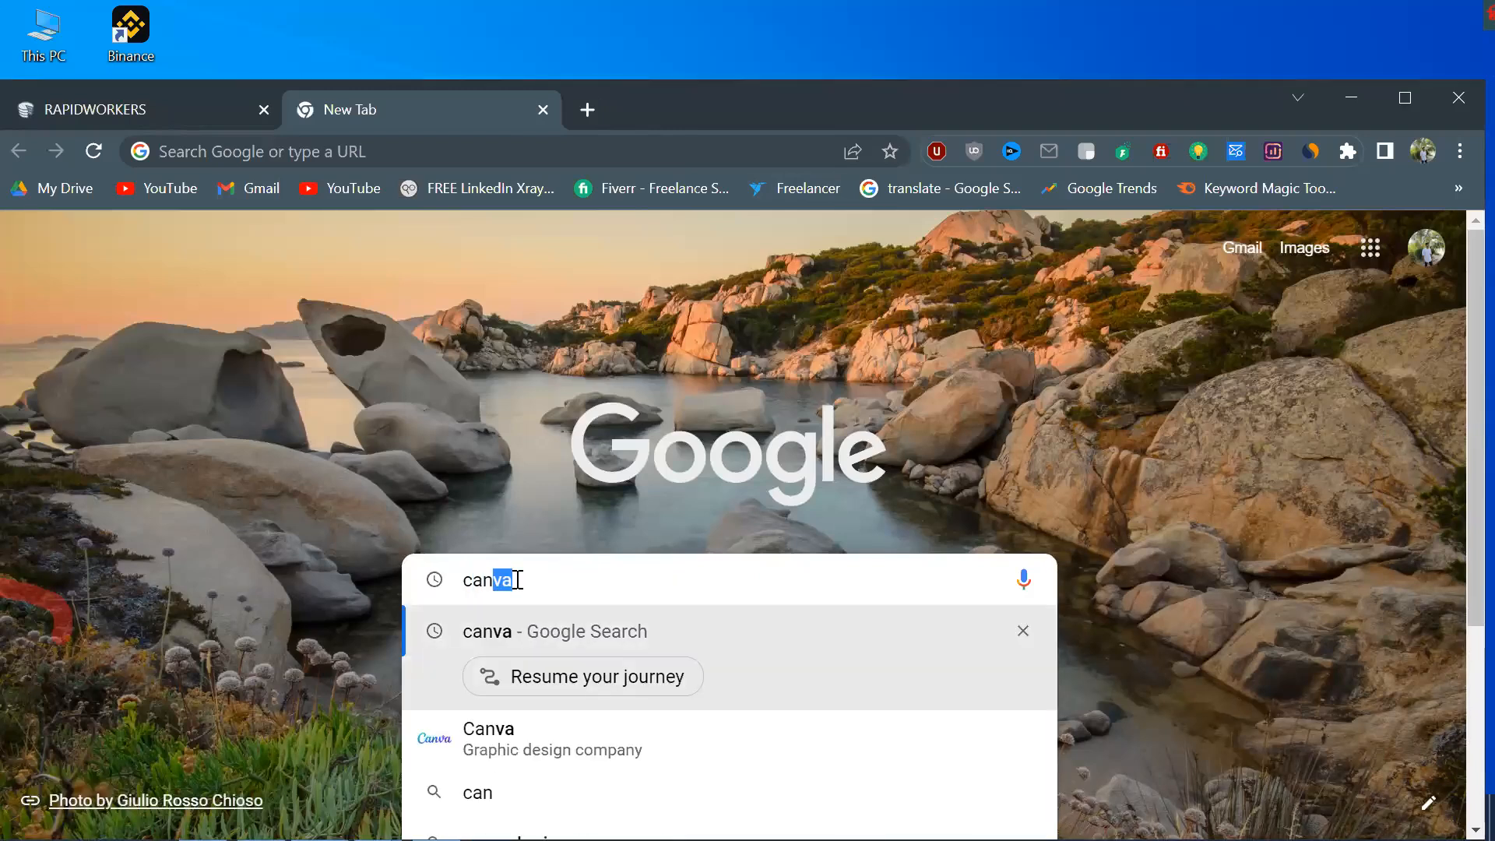
key("Return")
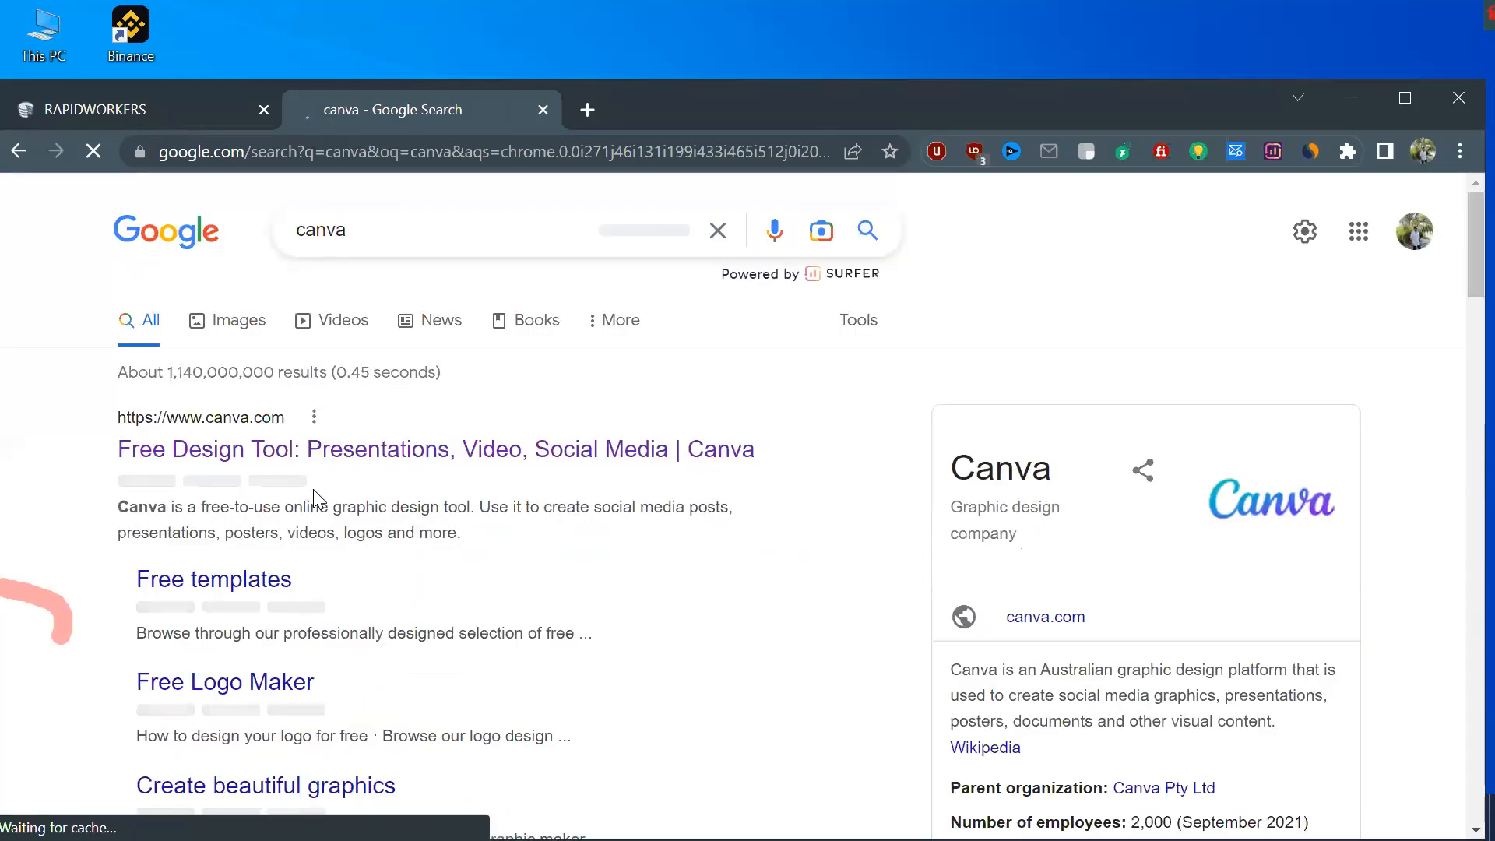
left_click(406, 452)
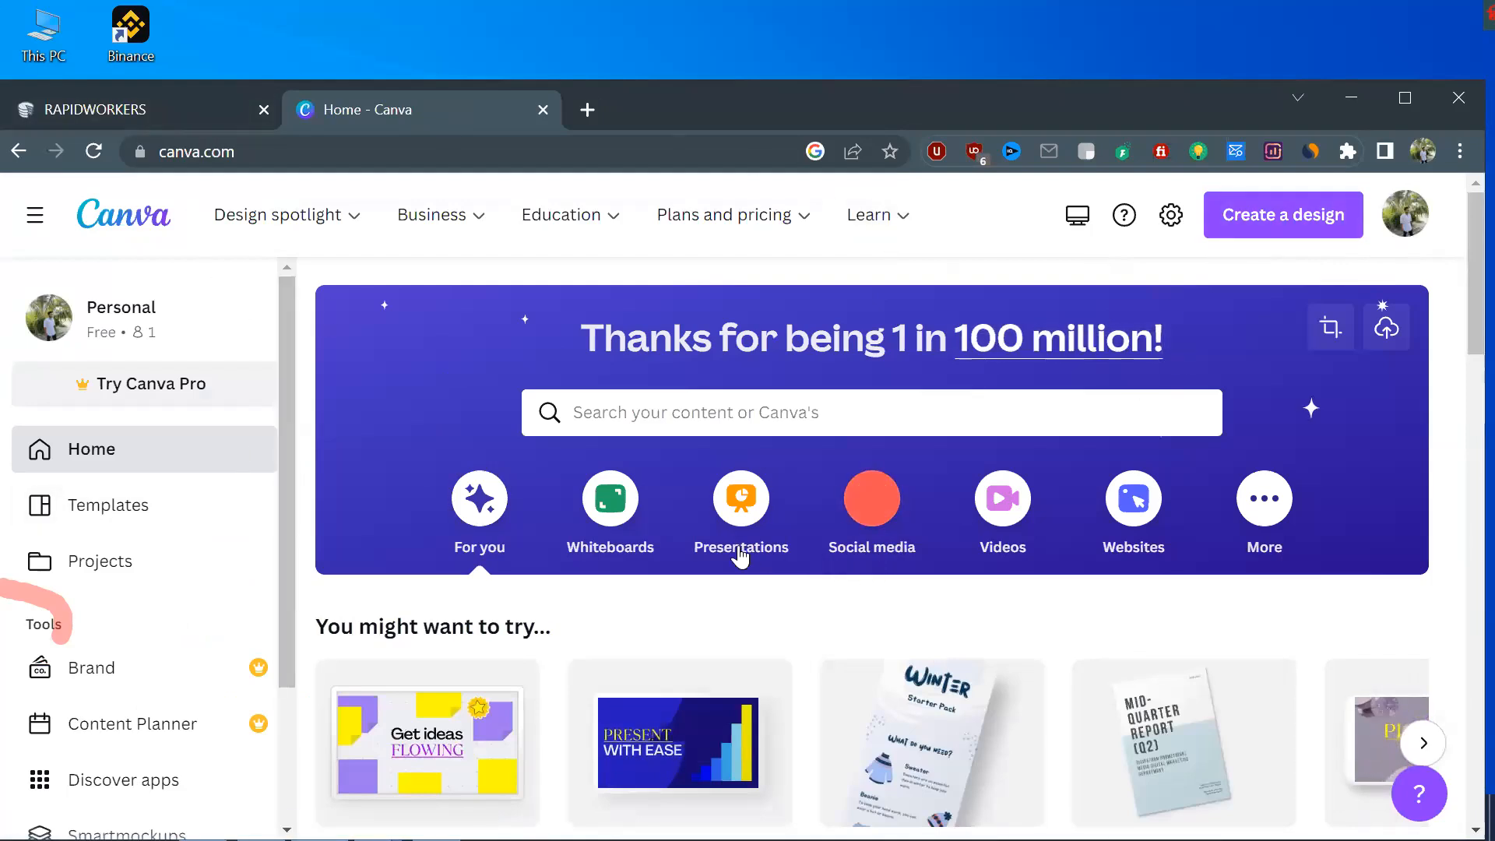
Look through the Canva home page's suggested design types and the Canva Create 2022 announcements
scroll(732, 553, "down", 2)
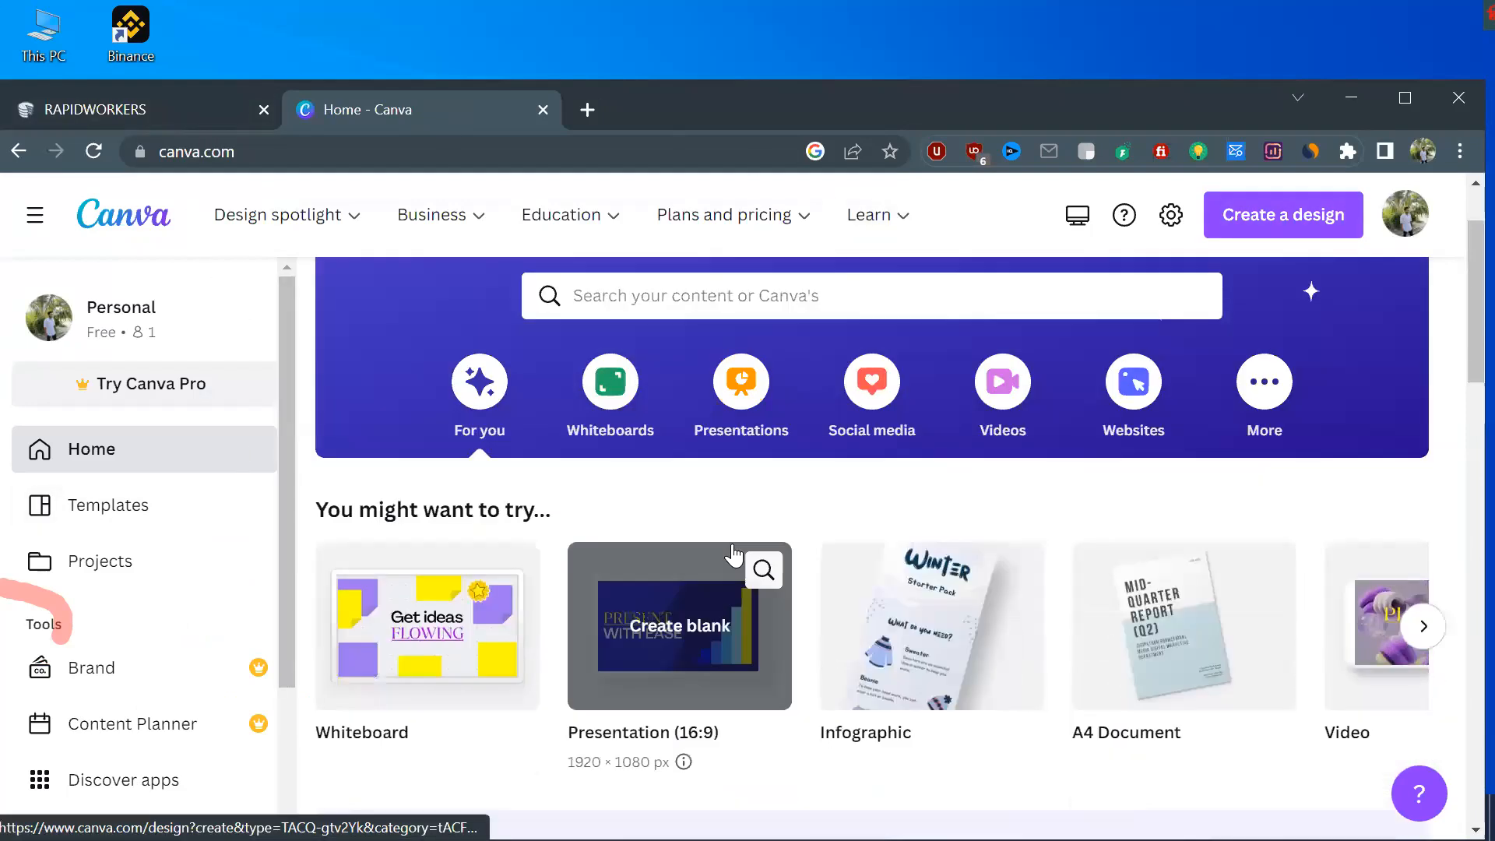
scroll(732, 553, "up", 2)
scroll(735, 555, "down", 2)
scroll(732, 553, "up", 2)
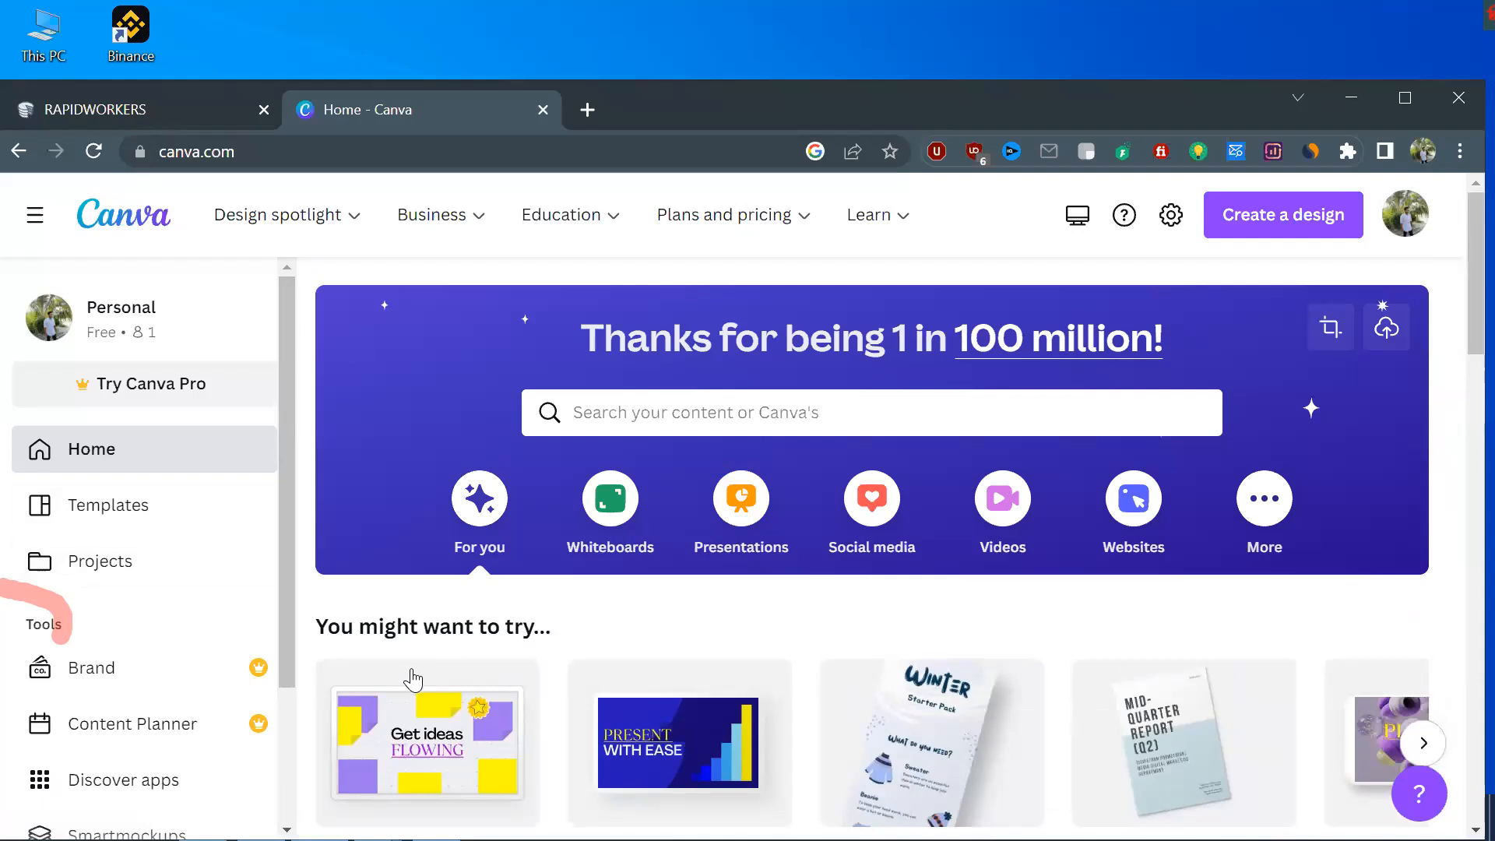
scroll(412, 676, "down", 3)
scroll(418, 683, "down", 2)
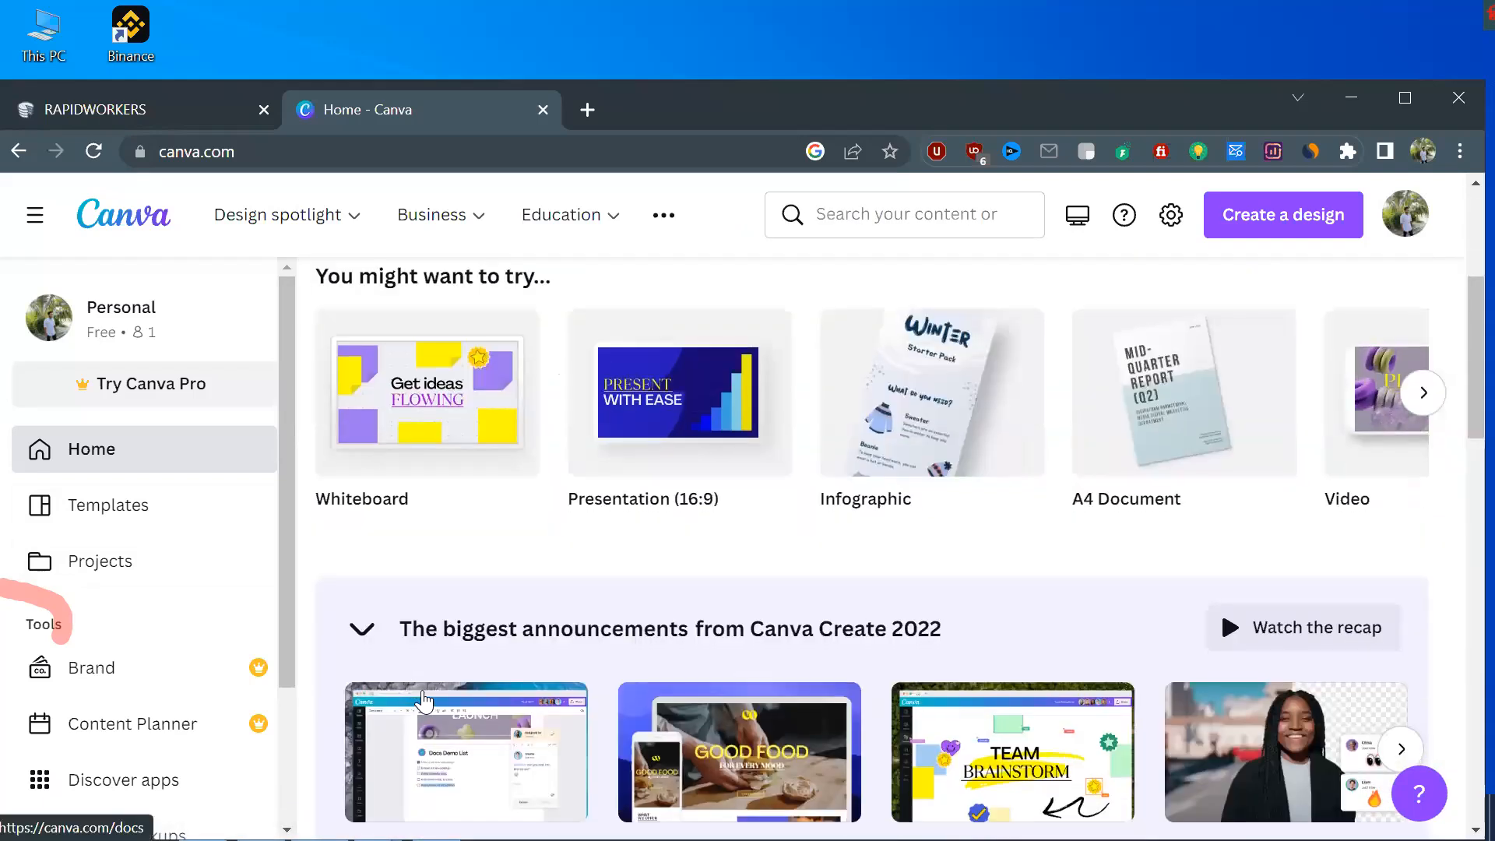
scroll(460, 697, "down", 4)
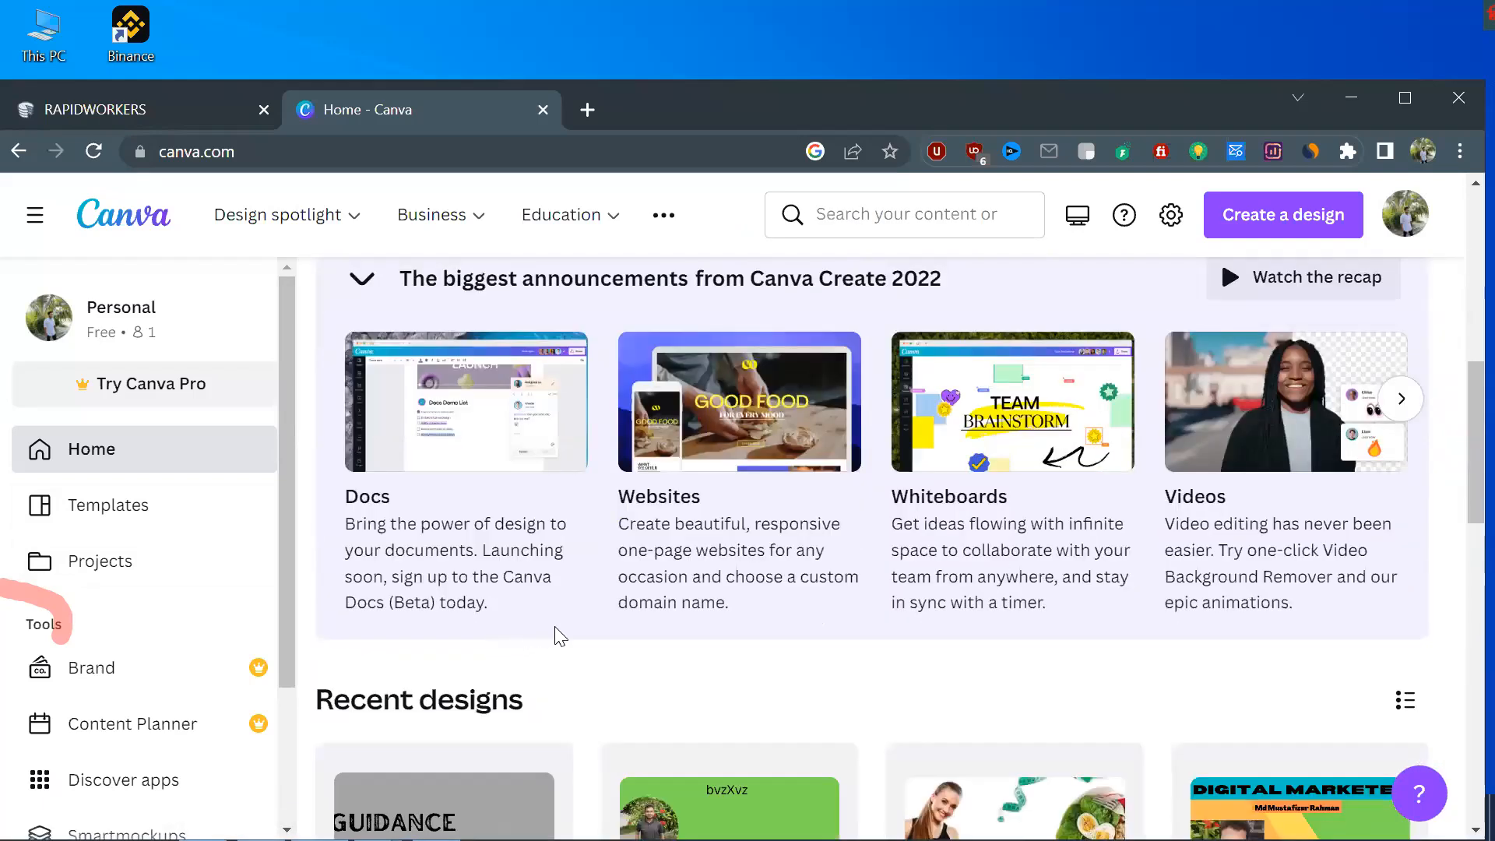
Maximize the browser window and look over the recent designs on the Canva home page
double_click(662, 113)
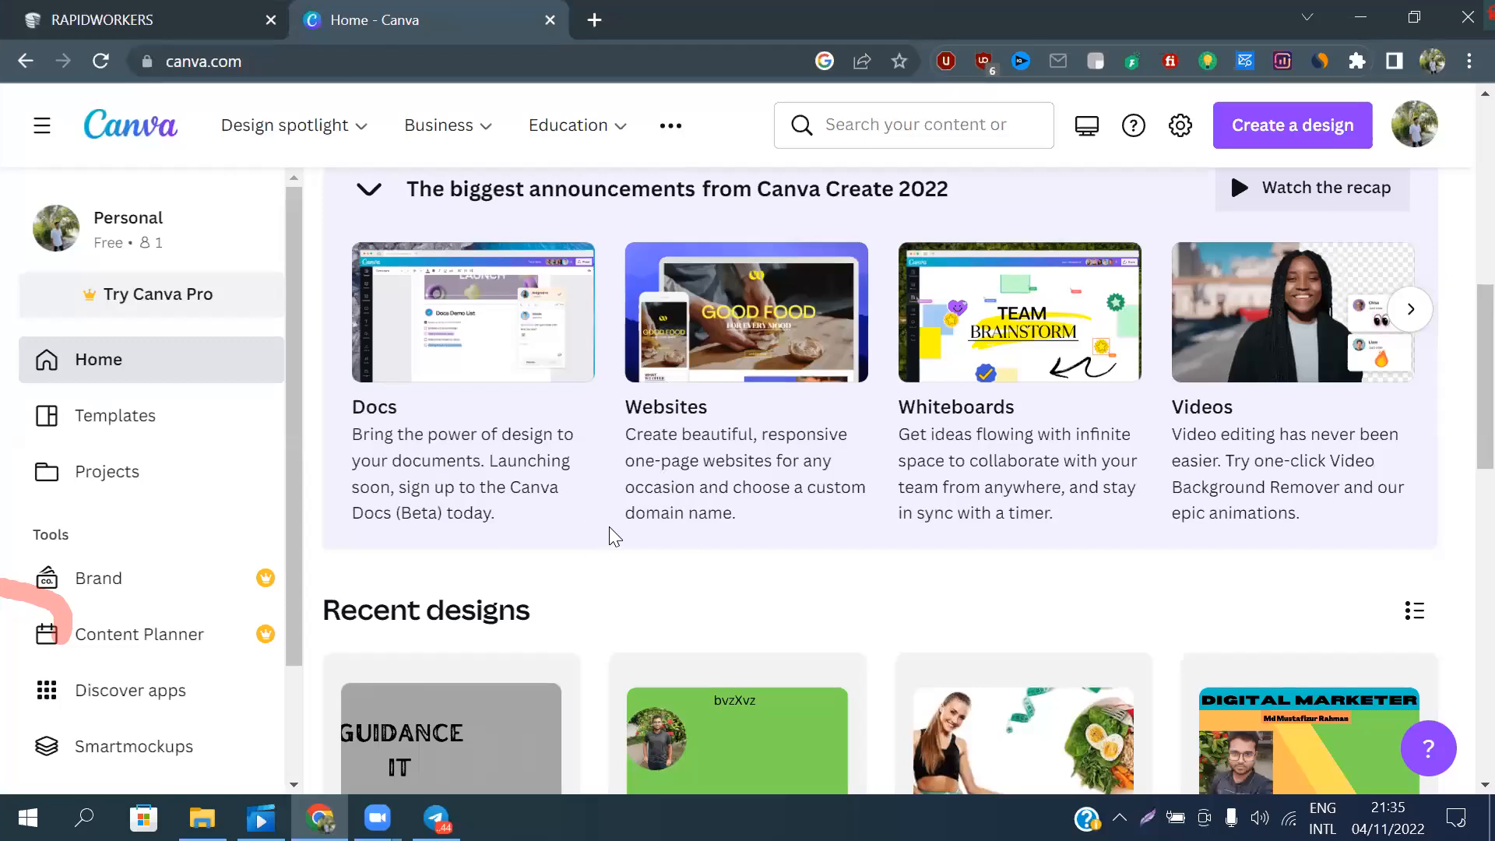
scroll(686, 522, "up", 10)
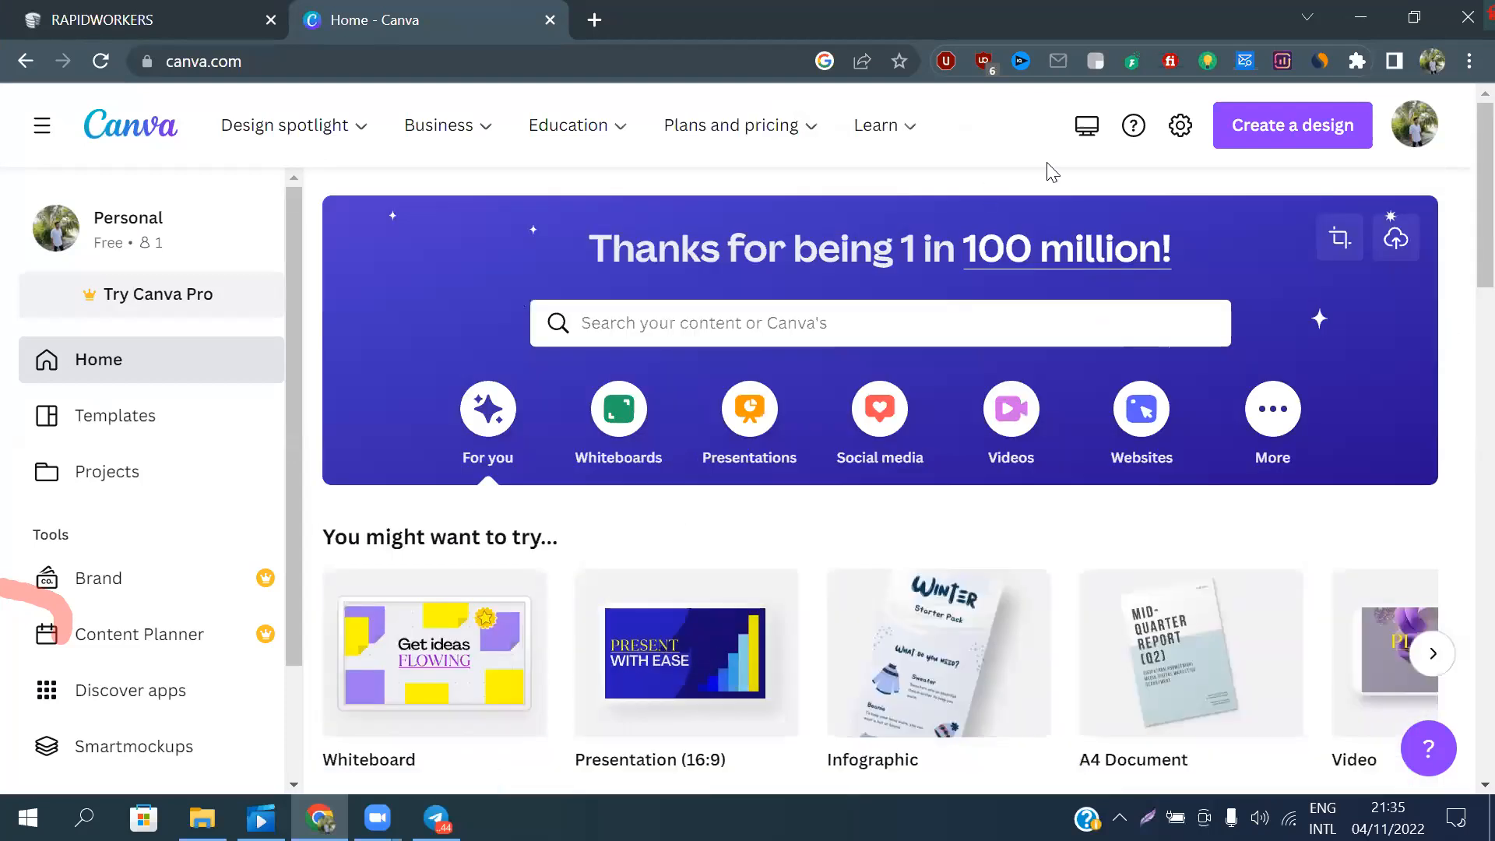
scroll(740, 458, "down", 10)
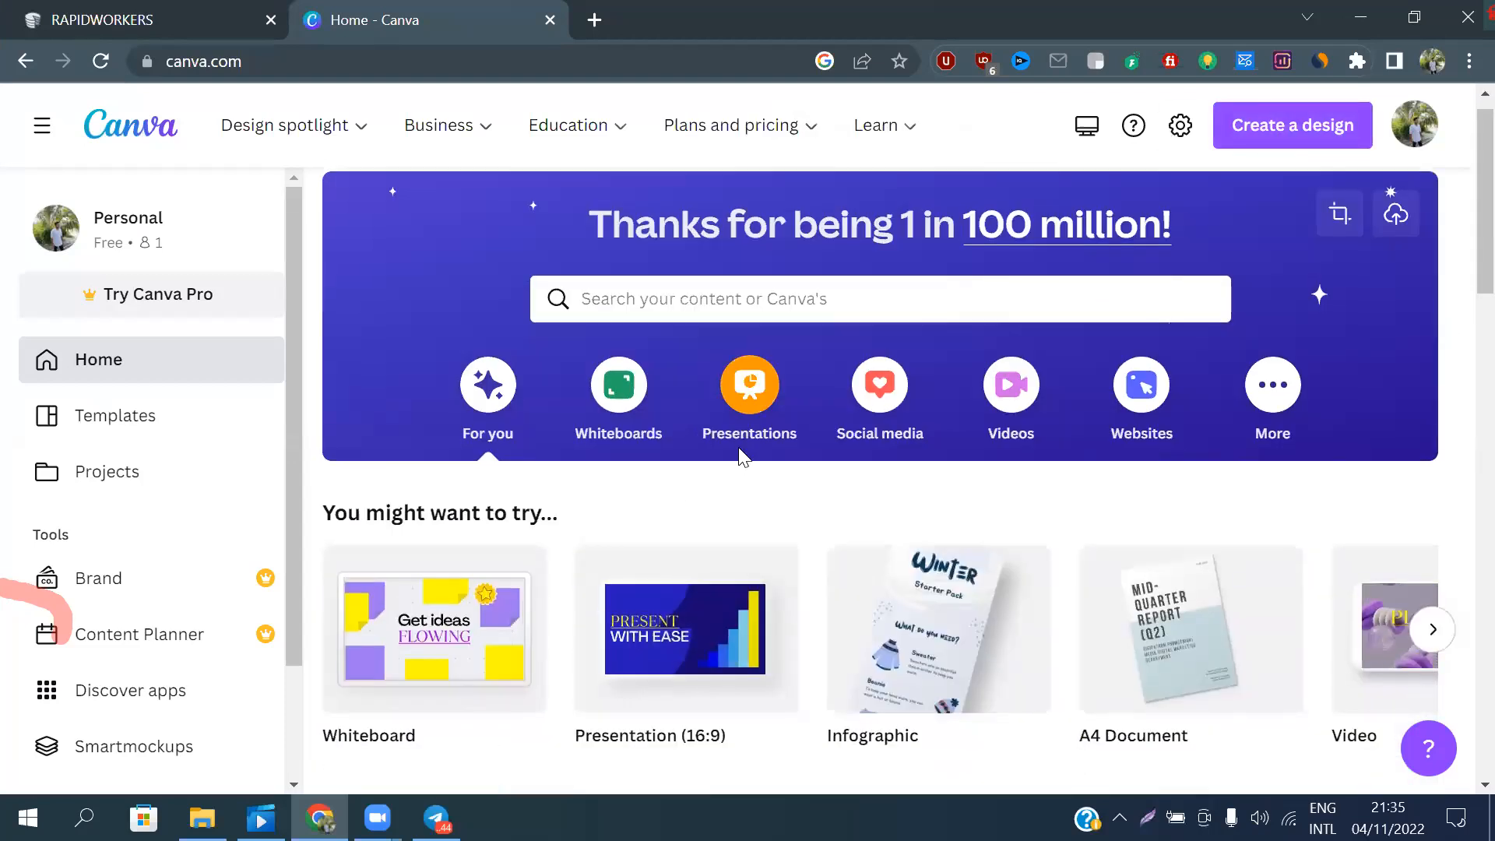
scroll(740, 458, "down", 10)
scroll(736, 455, "up", 8)
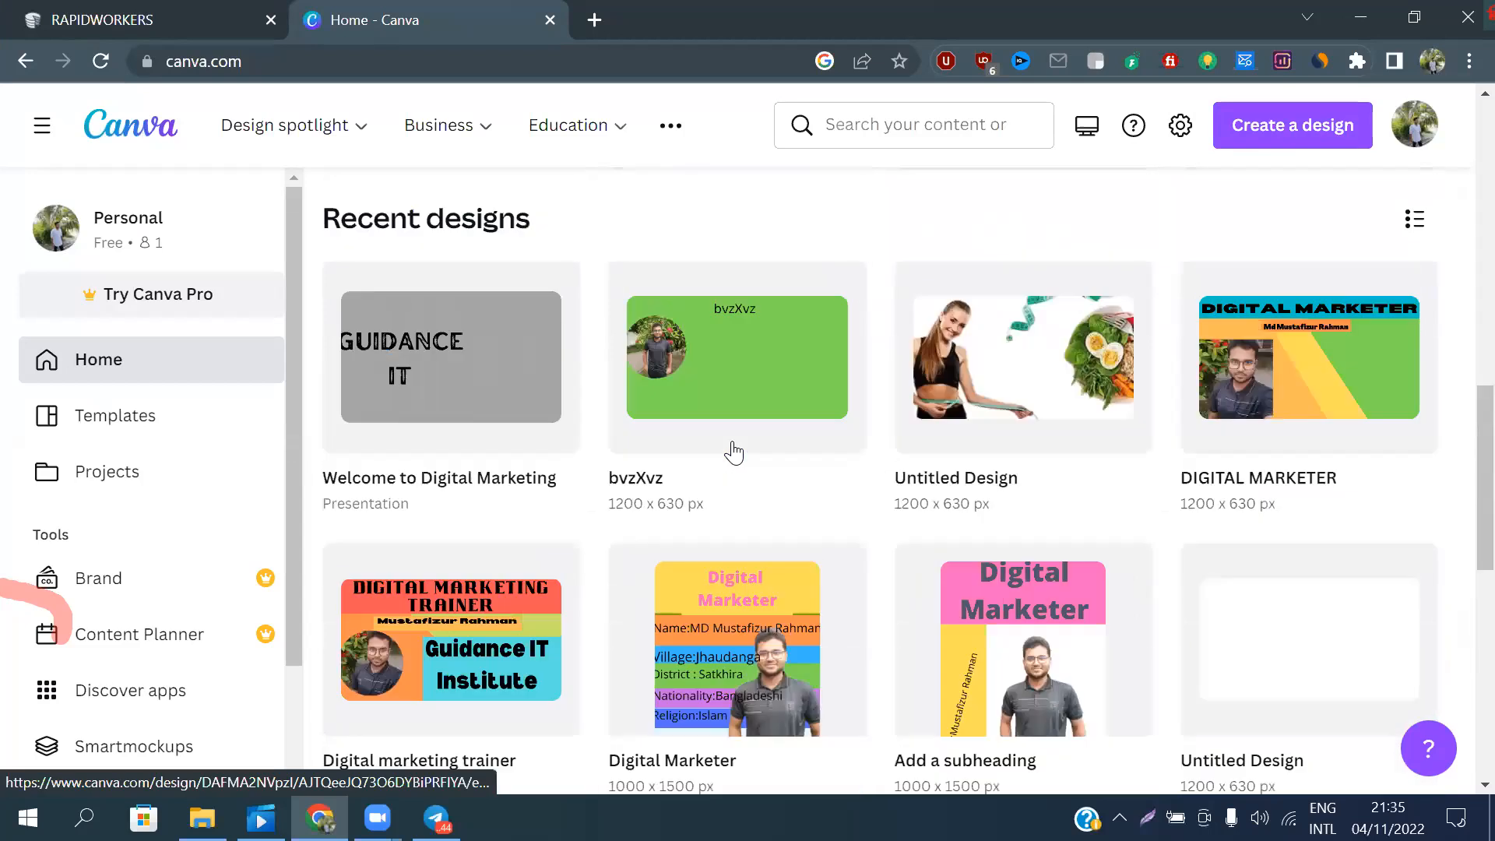
scroll(814, 494, "up", 10)
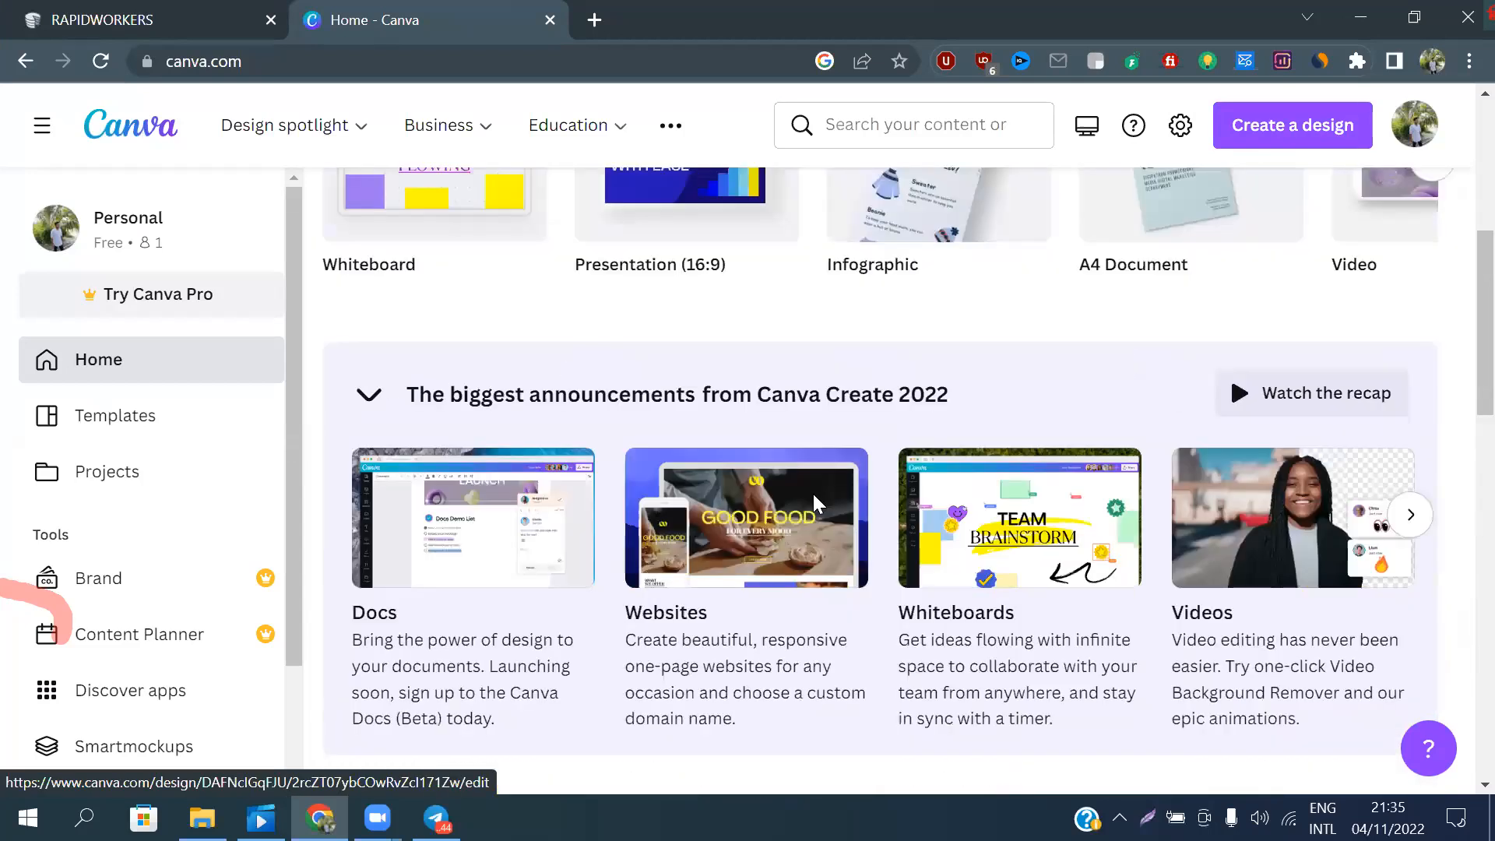
Create a blank design at the recent custom size of 1200 × 630 px and dismiss the Projects notice
left_click(1281, 134)
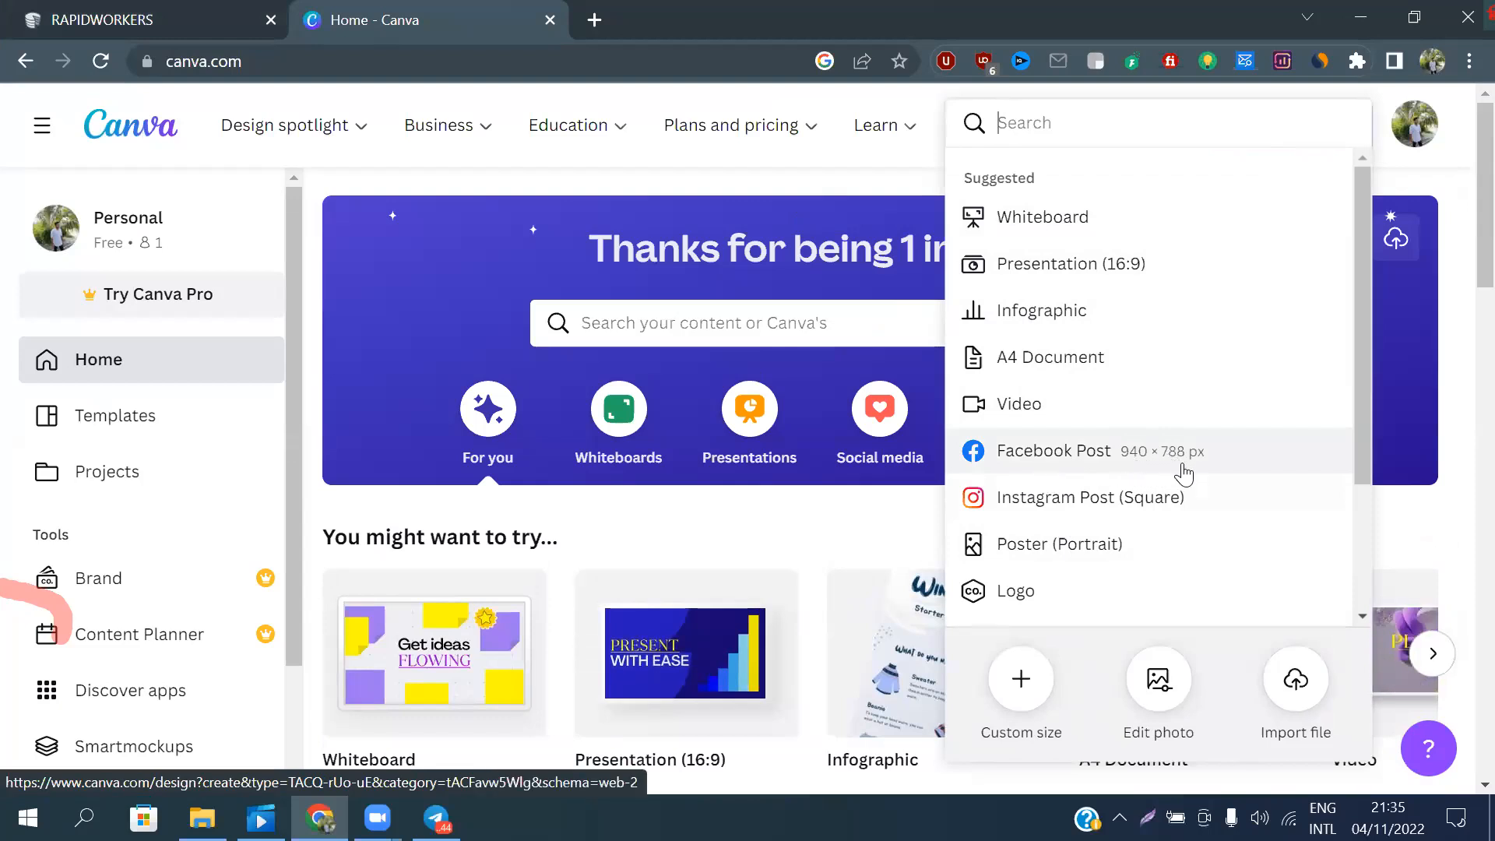
left_click(1024, 704)
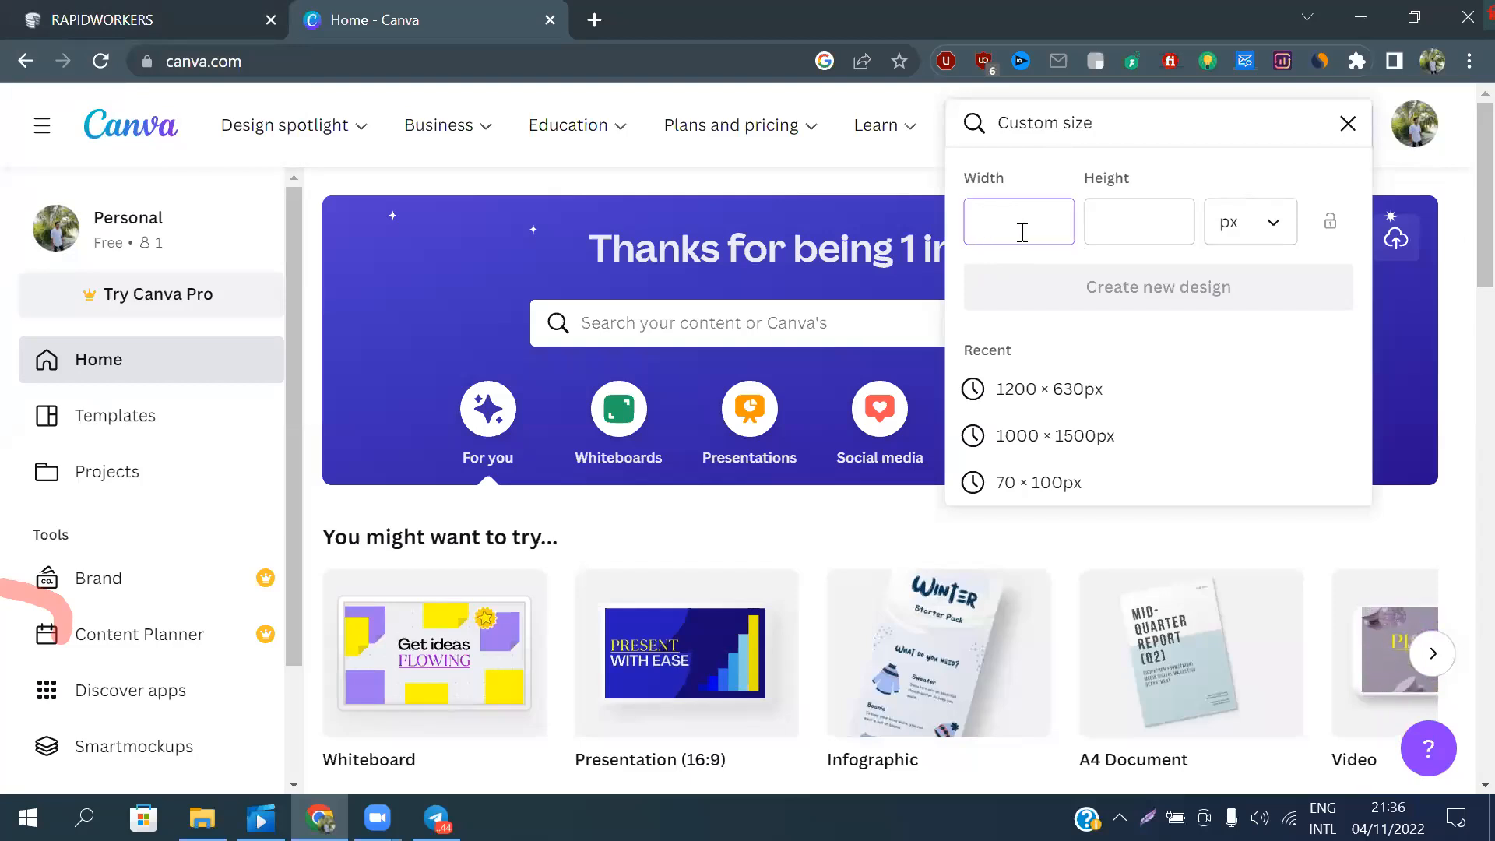
left_click(1034, 395)
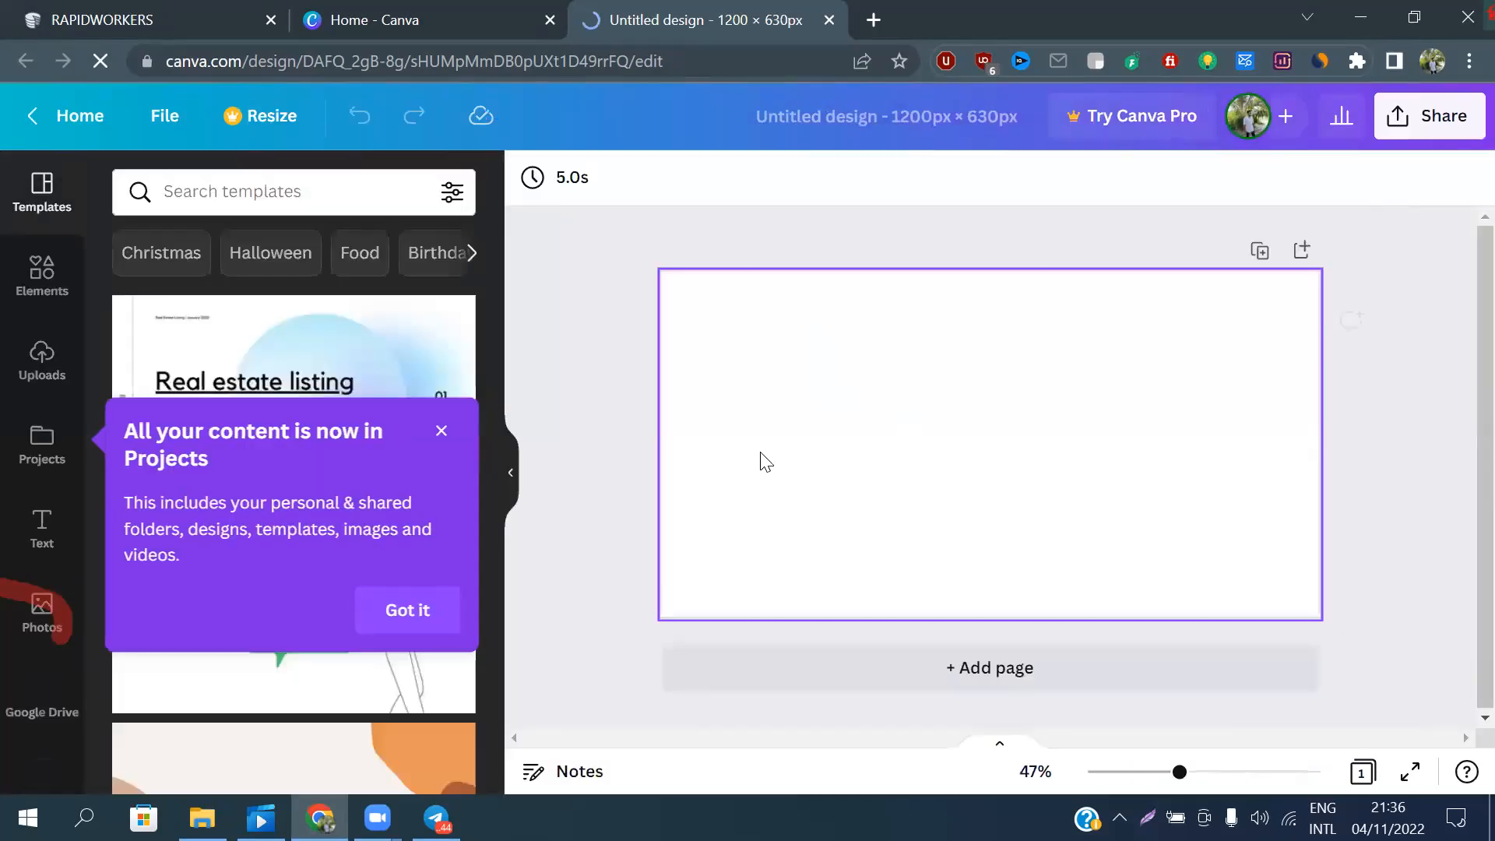
left_click(441, 431)
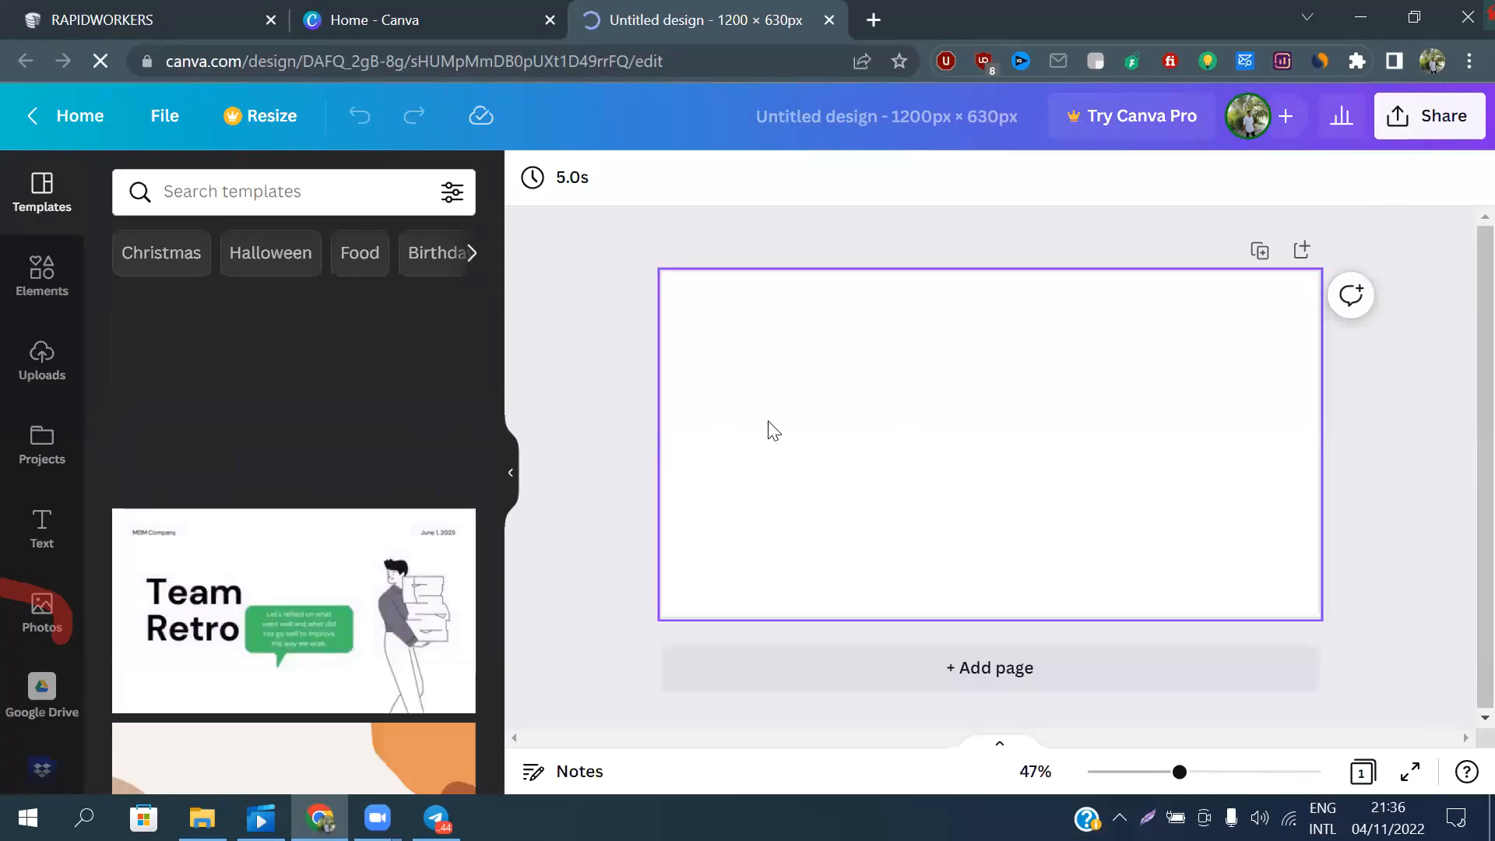
Colour the blank page's background from the default colours, trying grass green and settling on the yellow-green beside it
left_click(847, 412)
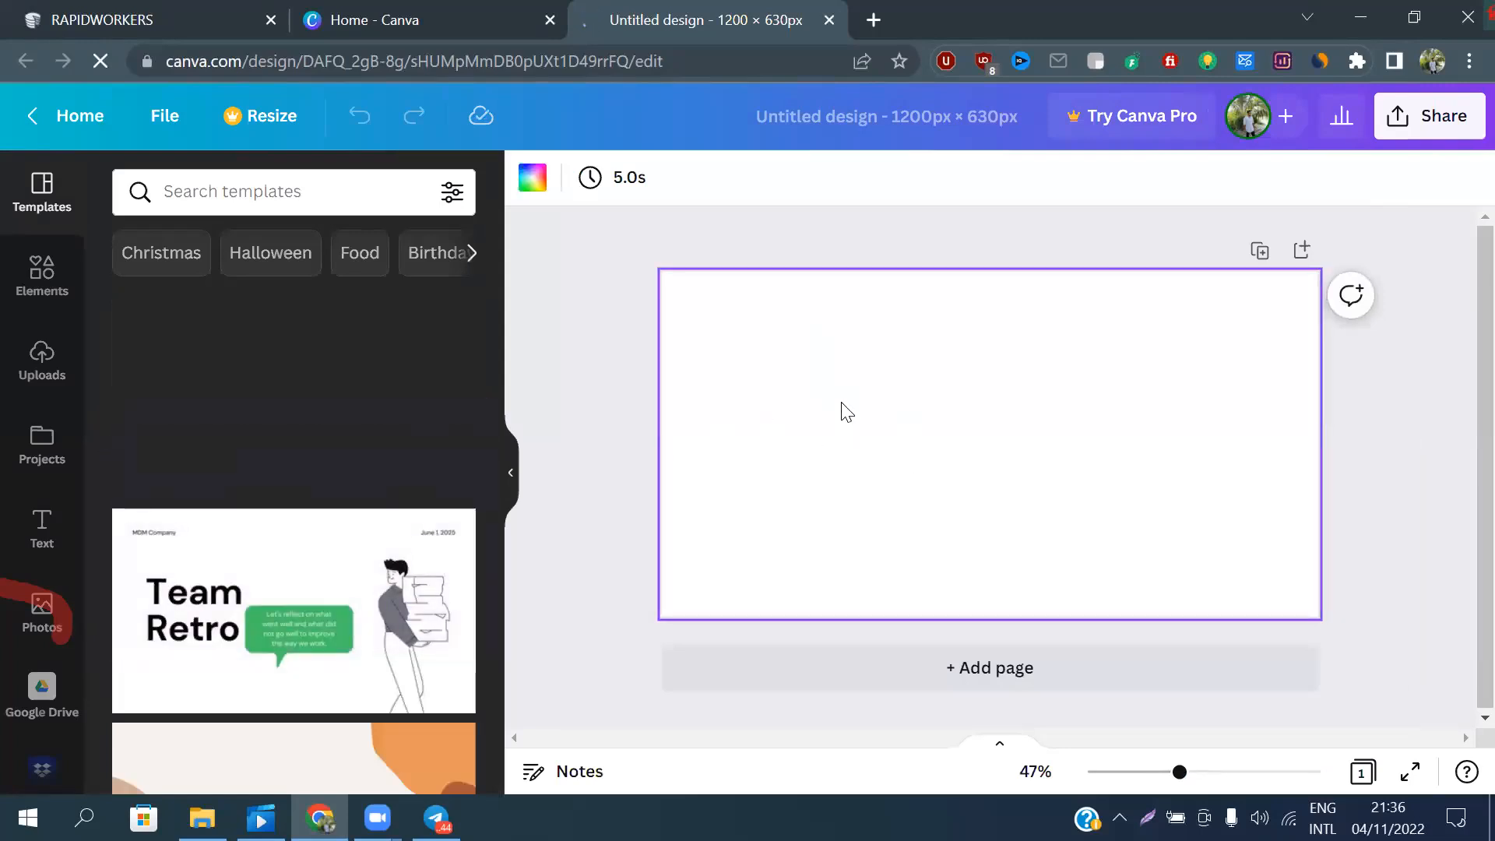
left_click(533, 184)
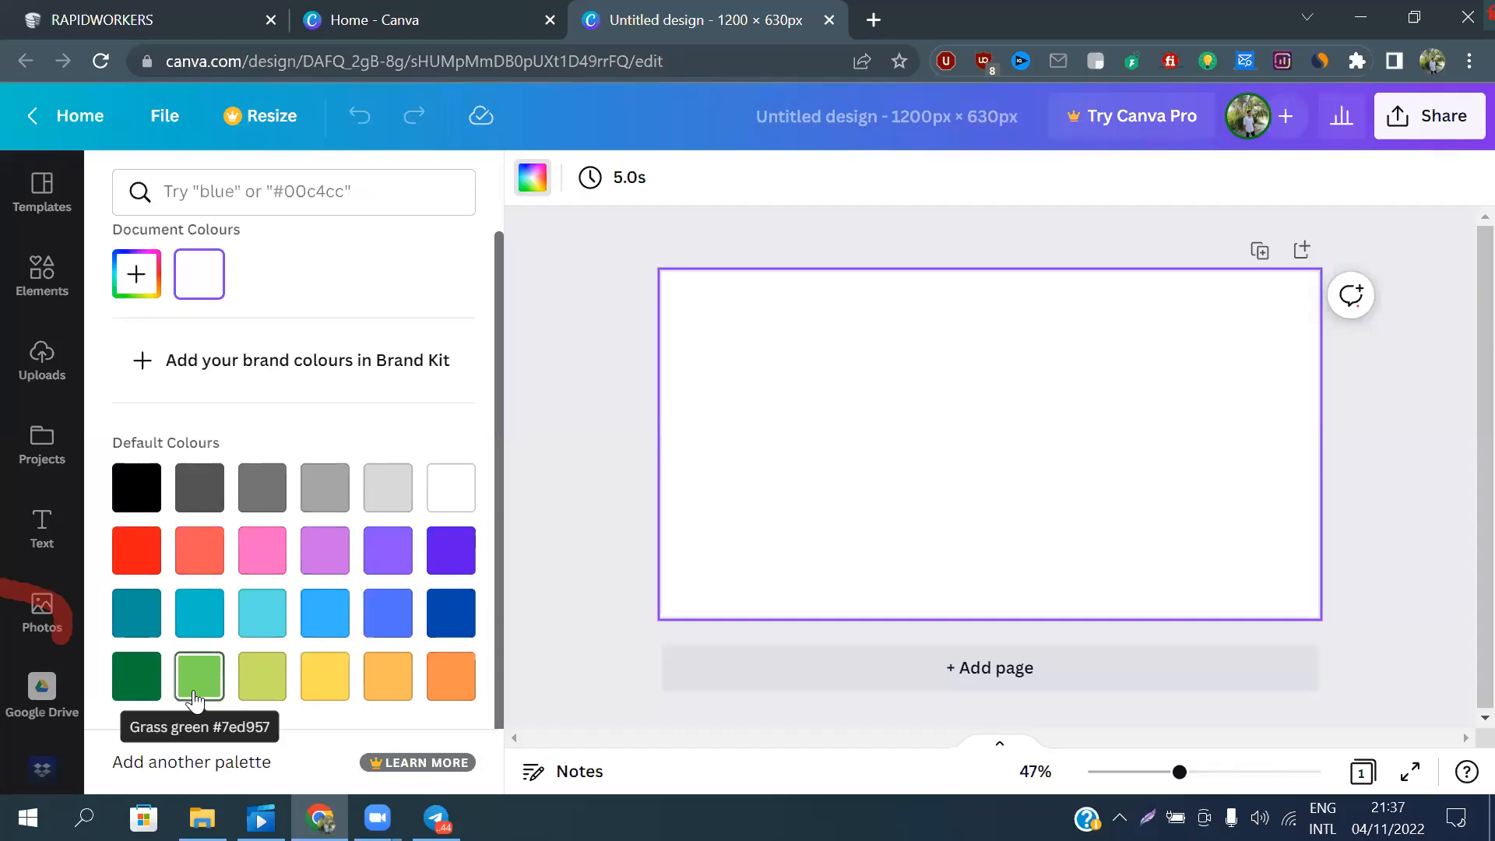
left_click(1457, 818)
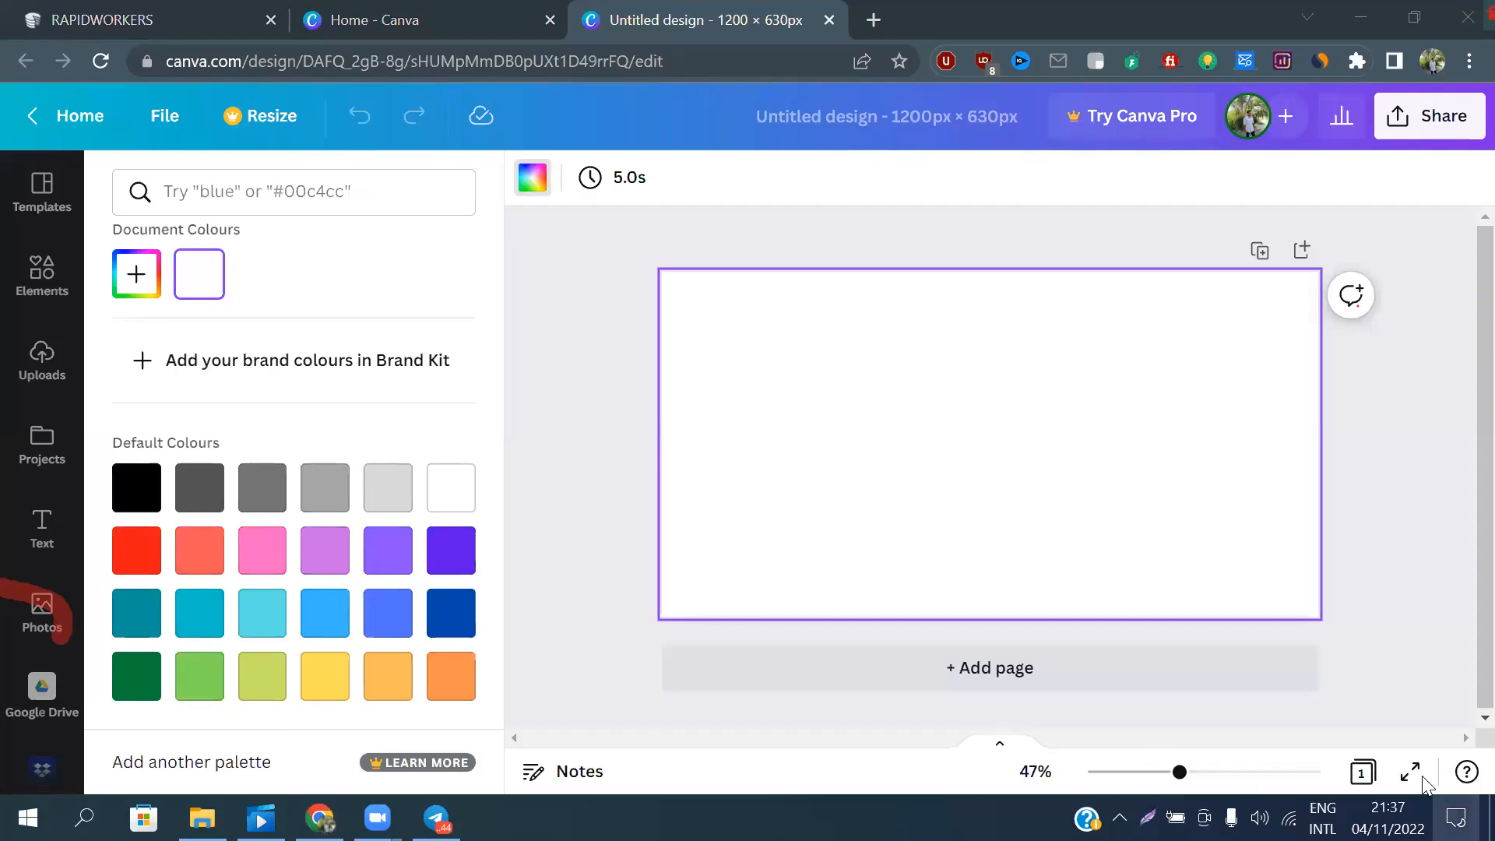
mouse_move(1200, 726)
left_mouse_down()
mouse_move(1277, 723)
mouse_move(1227, 722)
left_mouse_up()
left_click(603, 246)
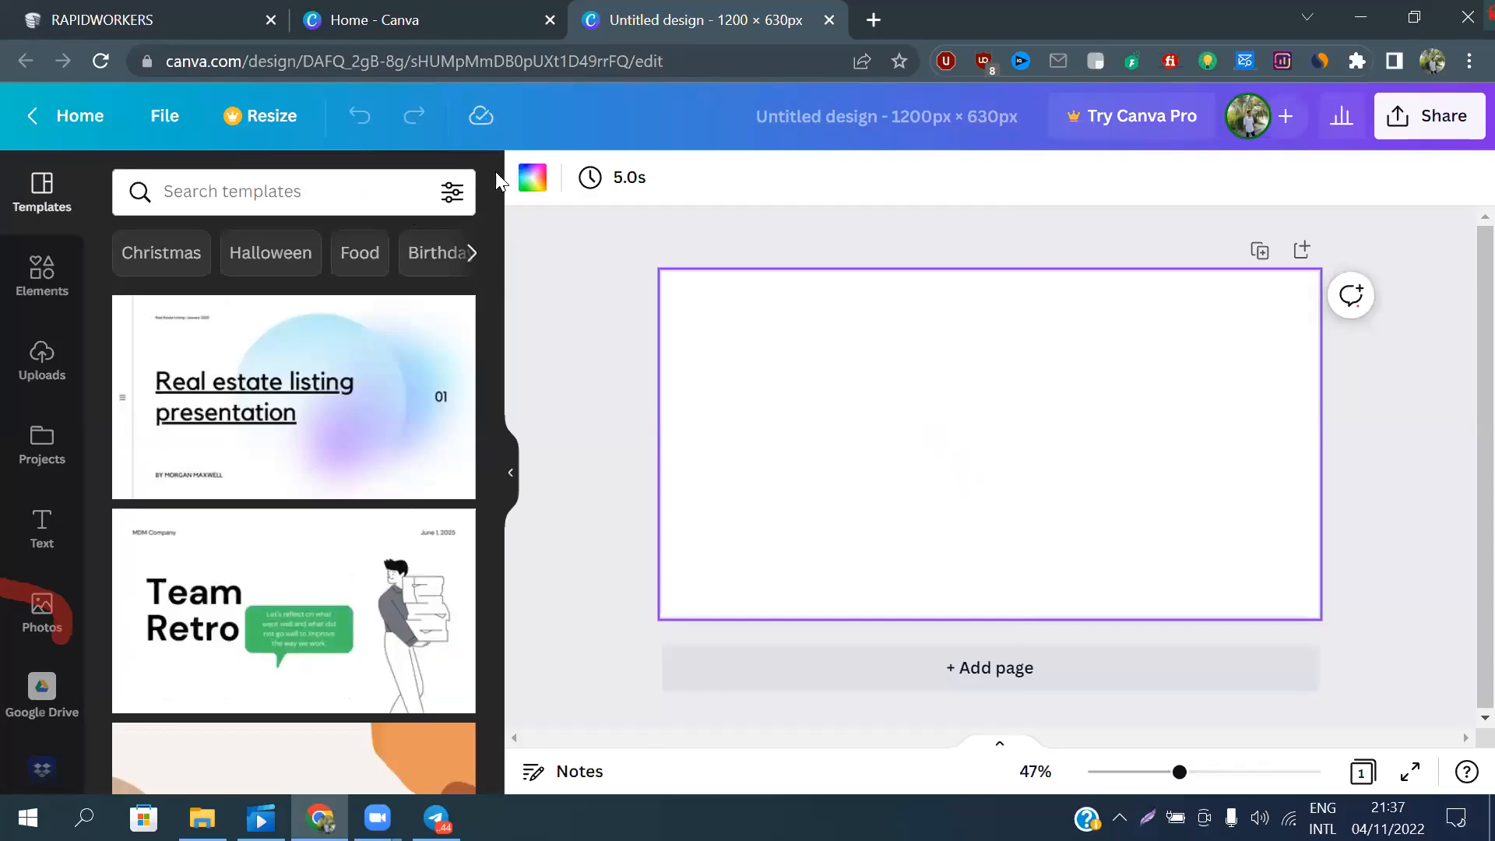
left_click(532, 180)
scroll(225, 571, "down", 1)
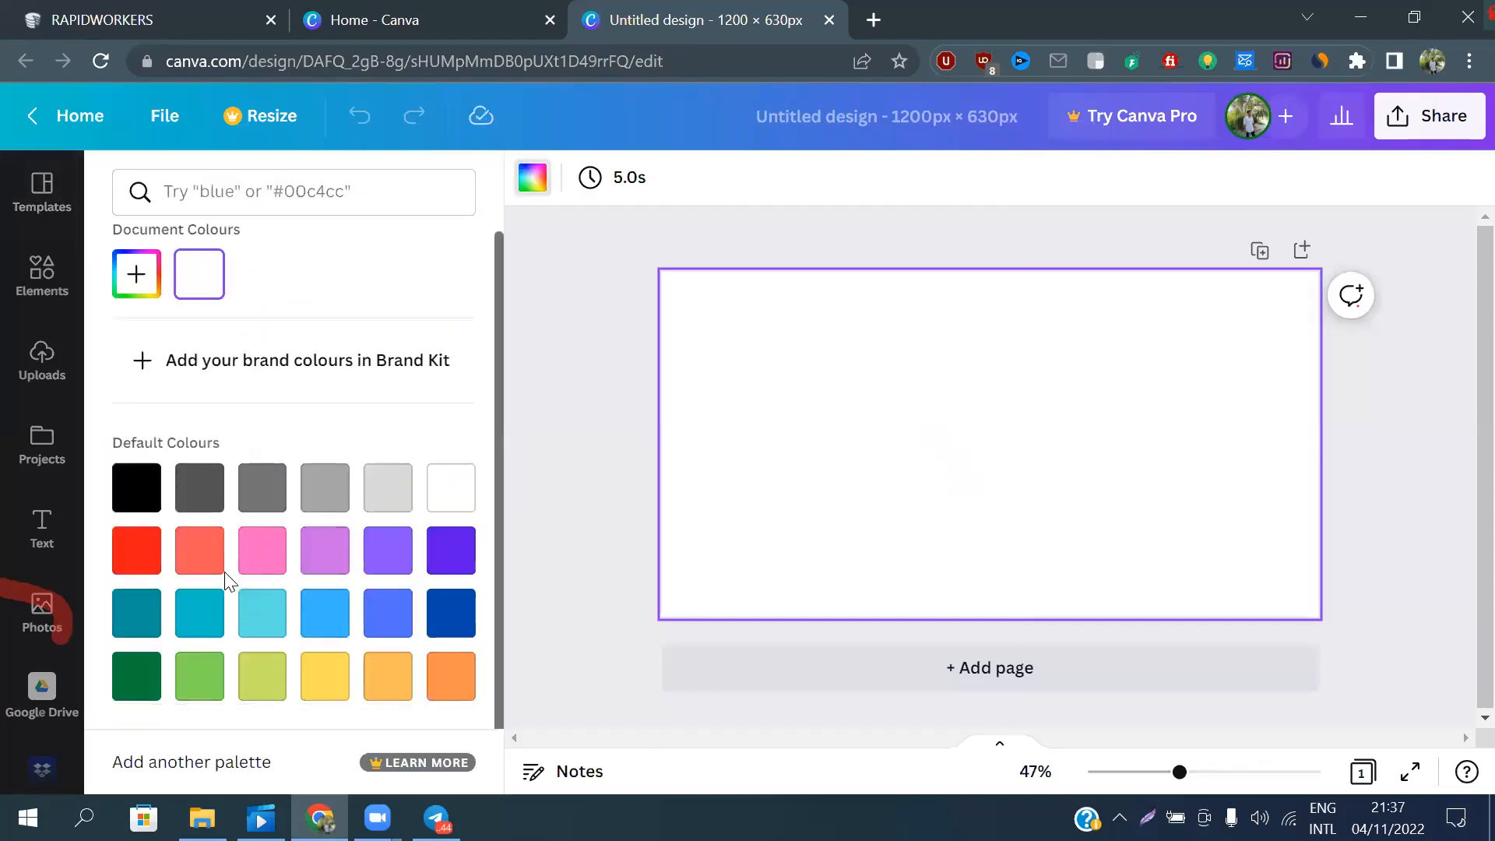
left_click(206, 693)
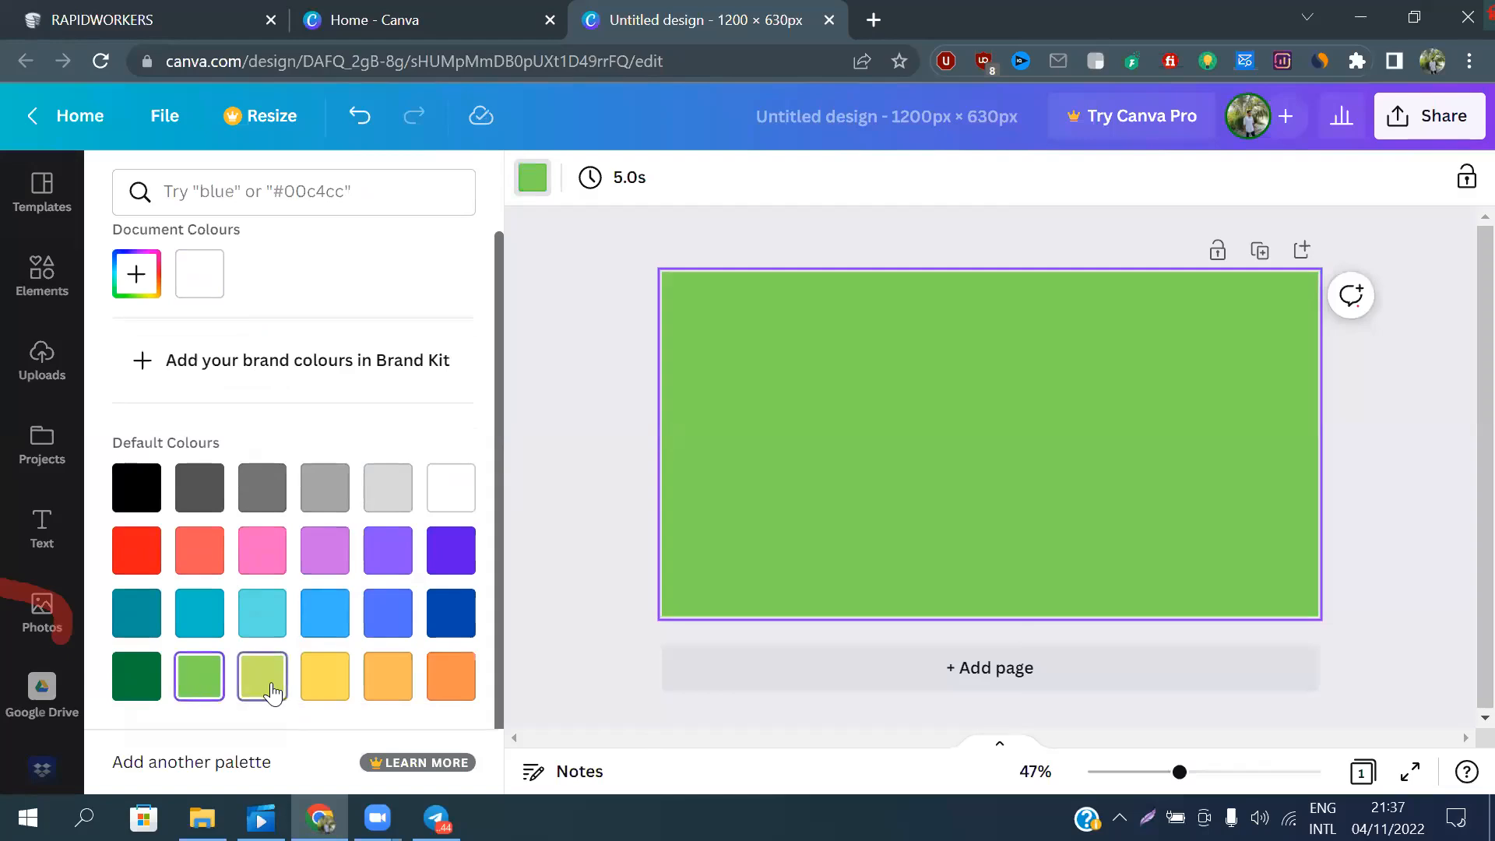
left_click(271, 691)
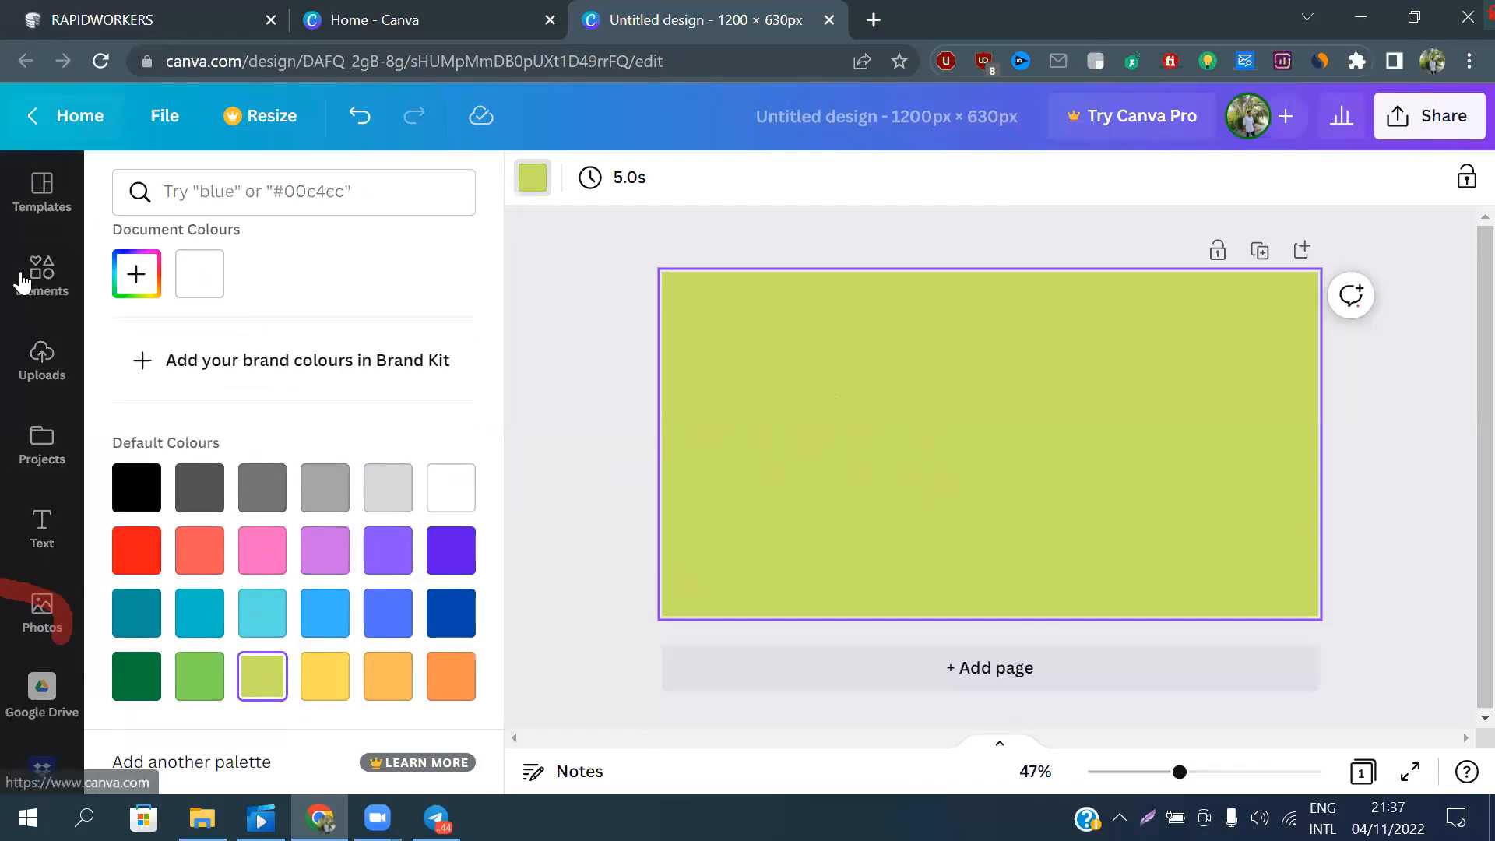
scroll(31, 625, "down", 2)
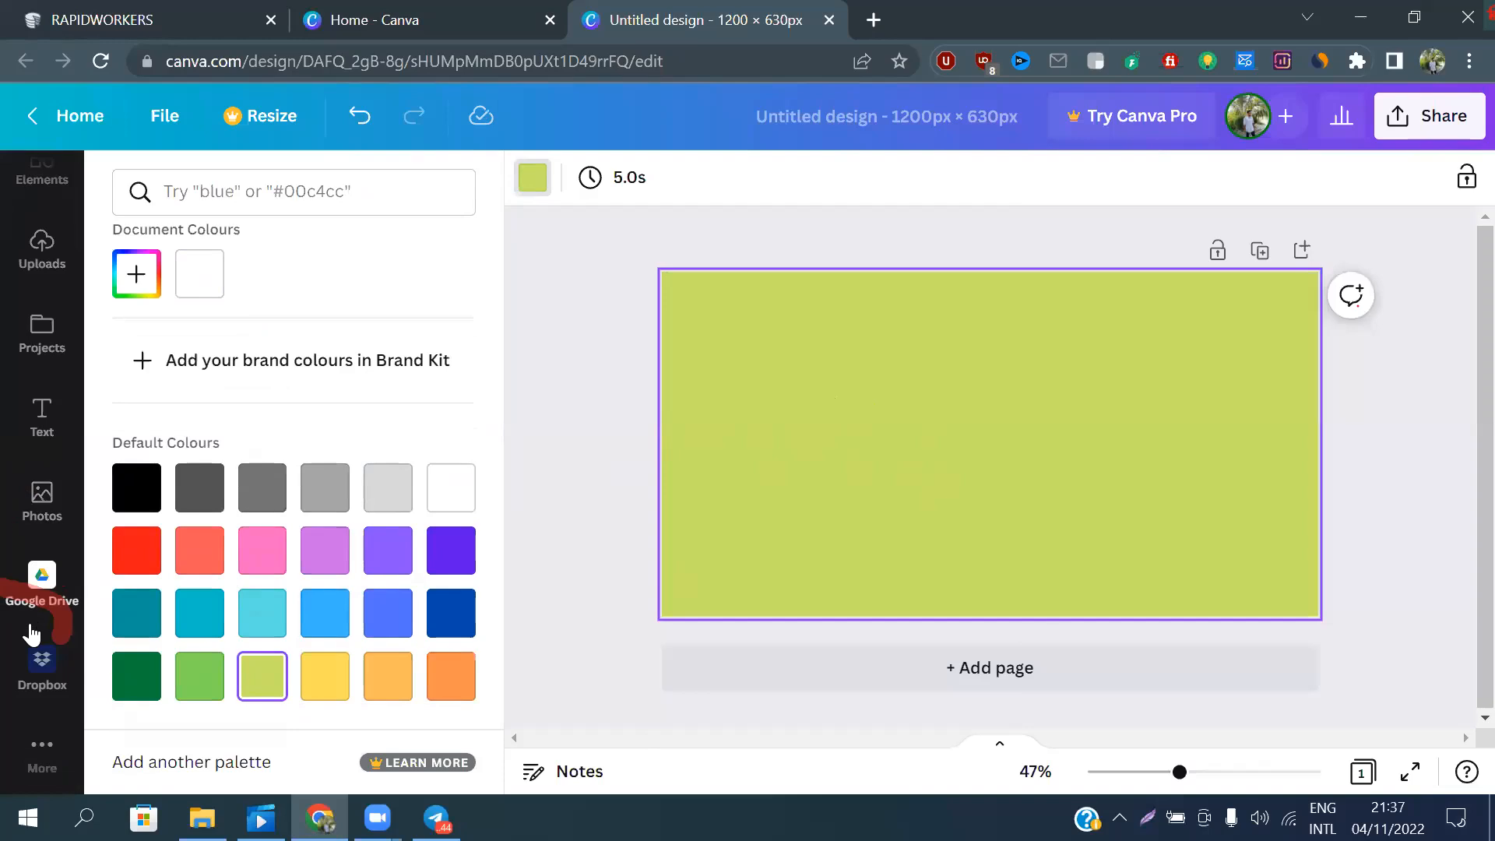
scroll(31, 632, "up", 2)
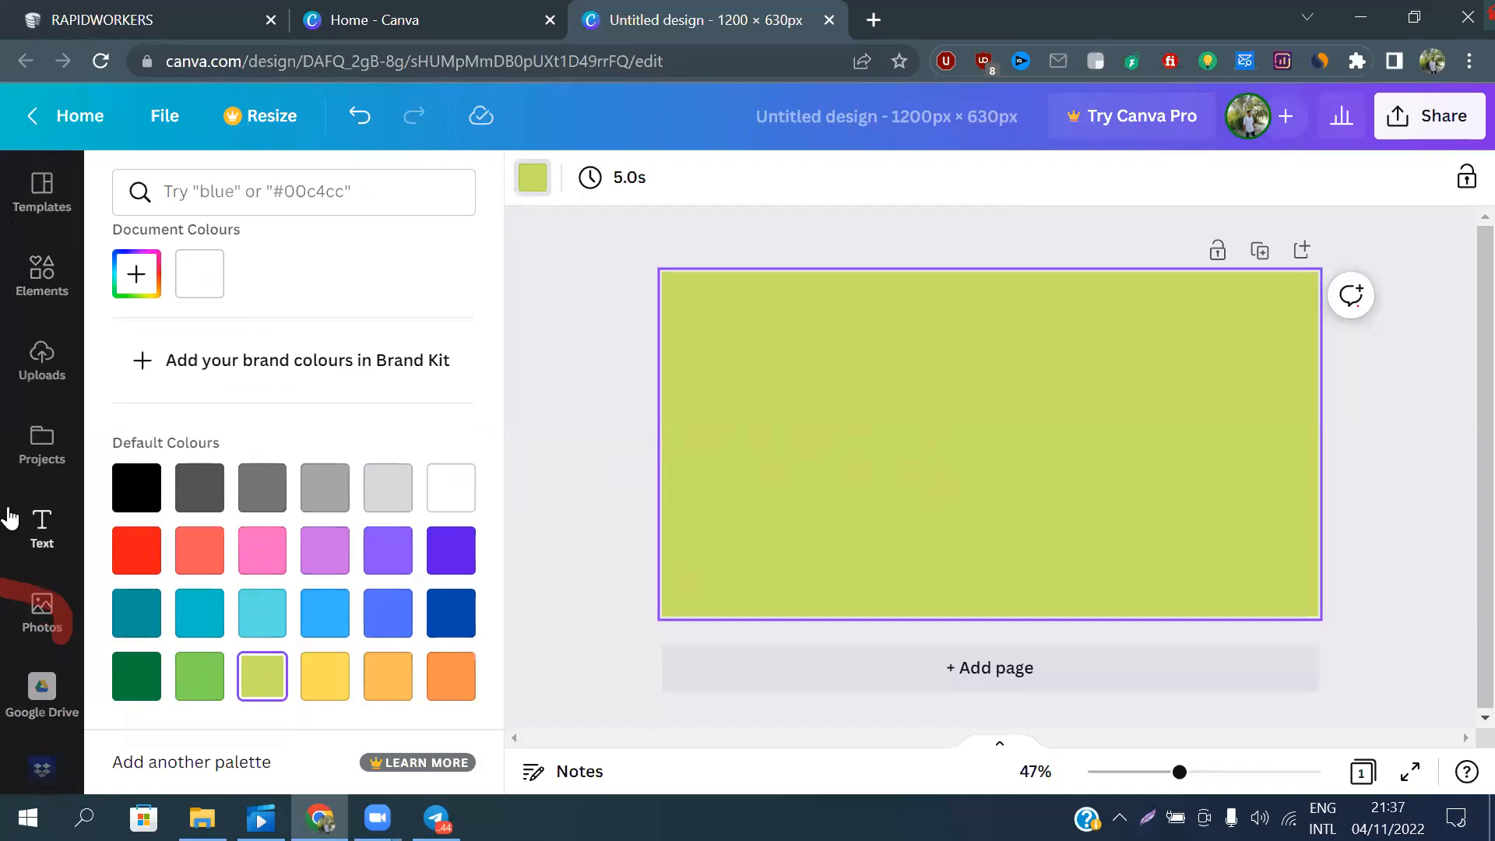
Add a heading text box to the page and move it up near the page's upper edge
left_click(43, 527)
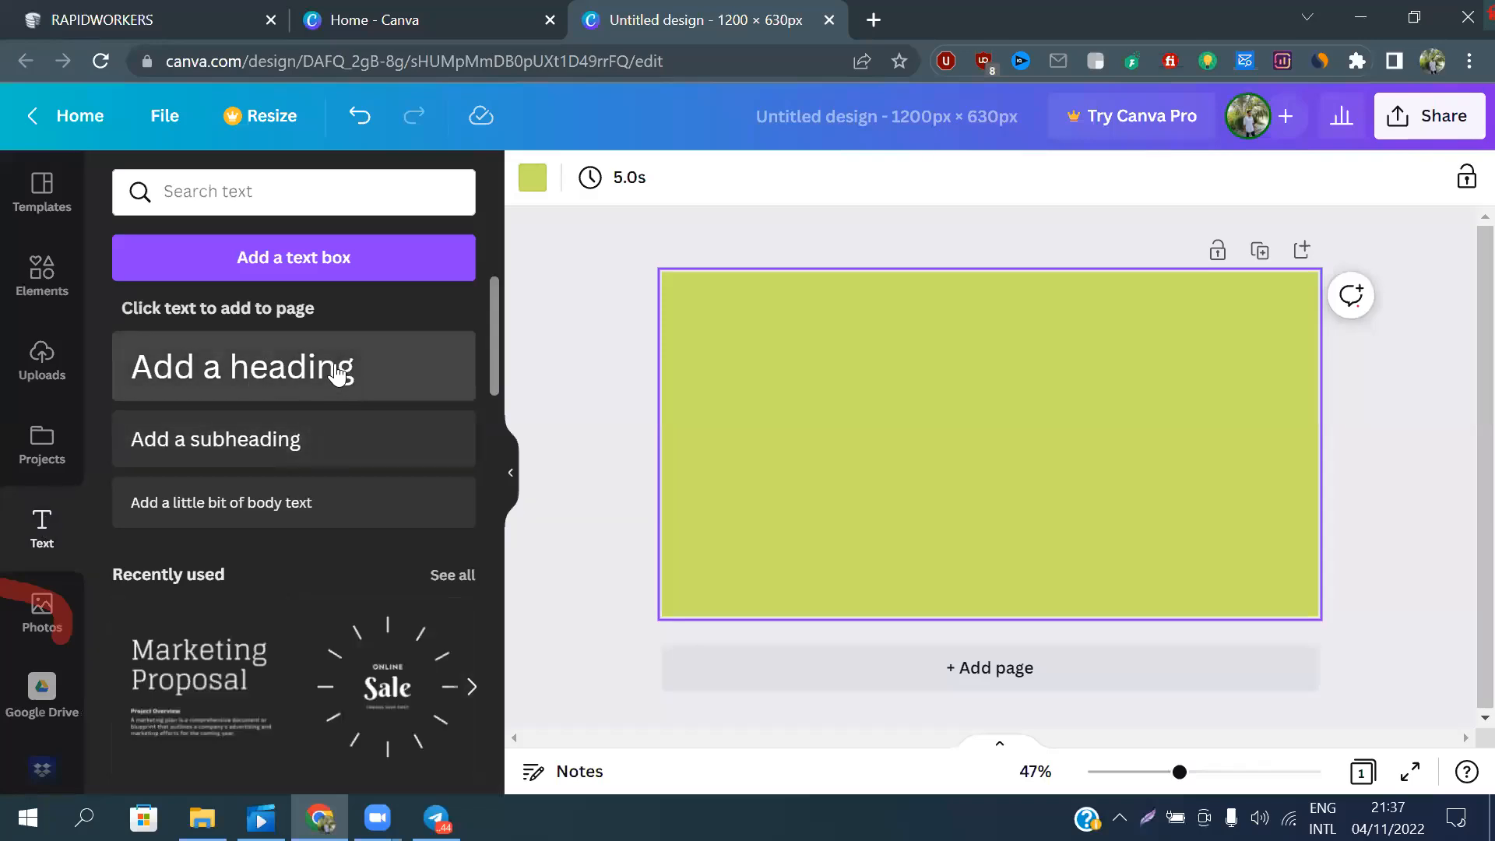
left_click(308, 375)
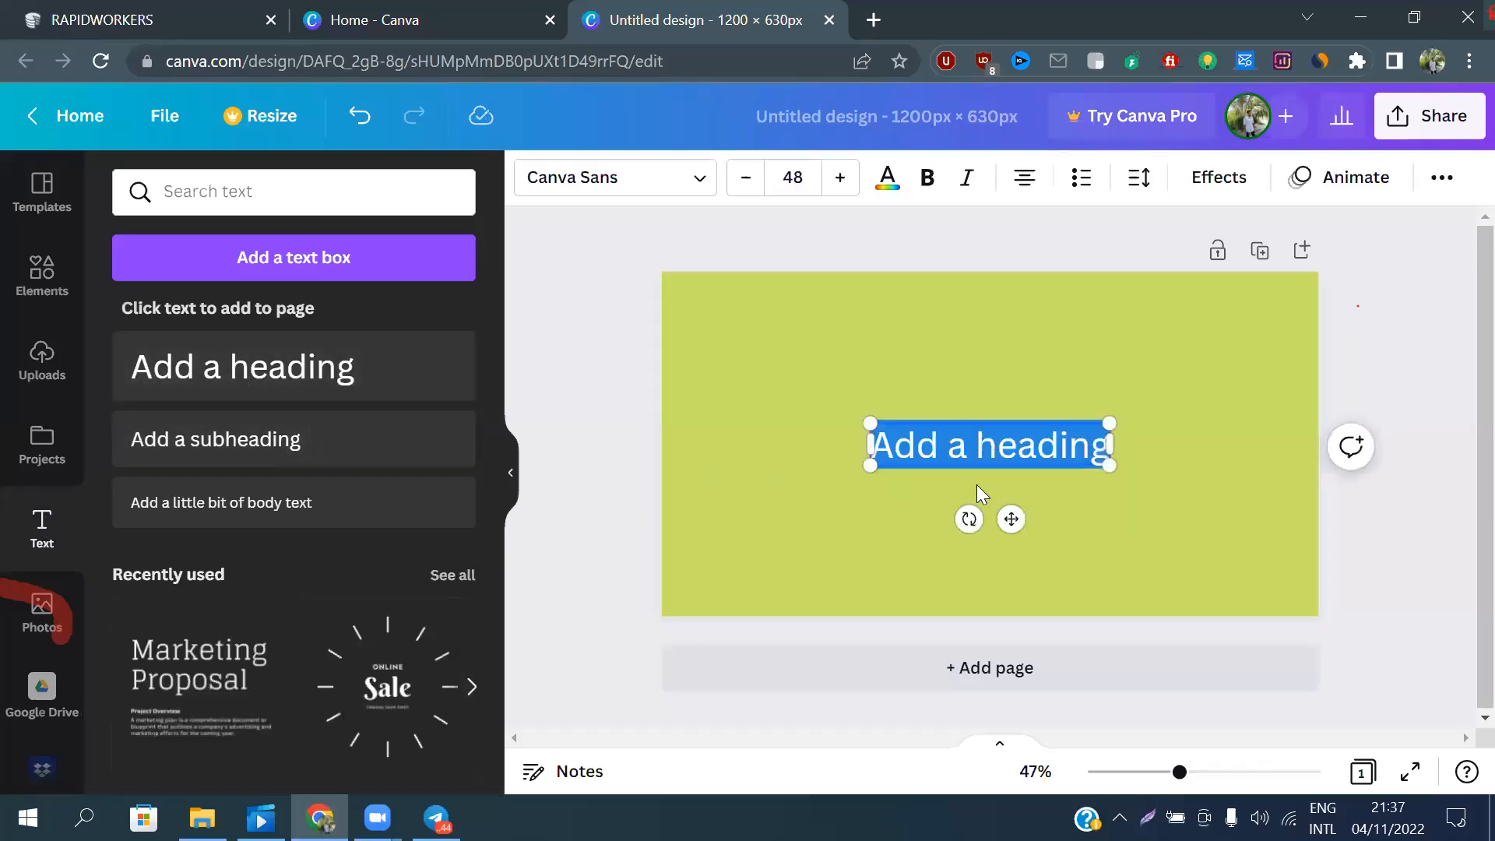
left_click_drag(1007, 520, 989, 412)
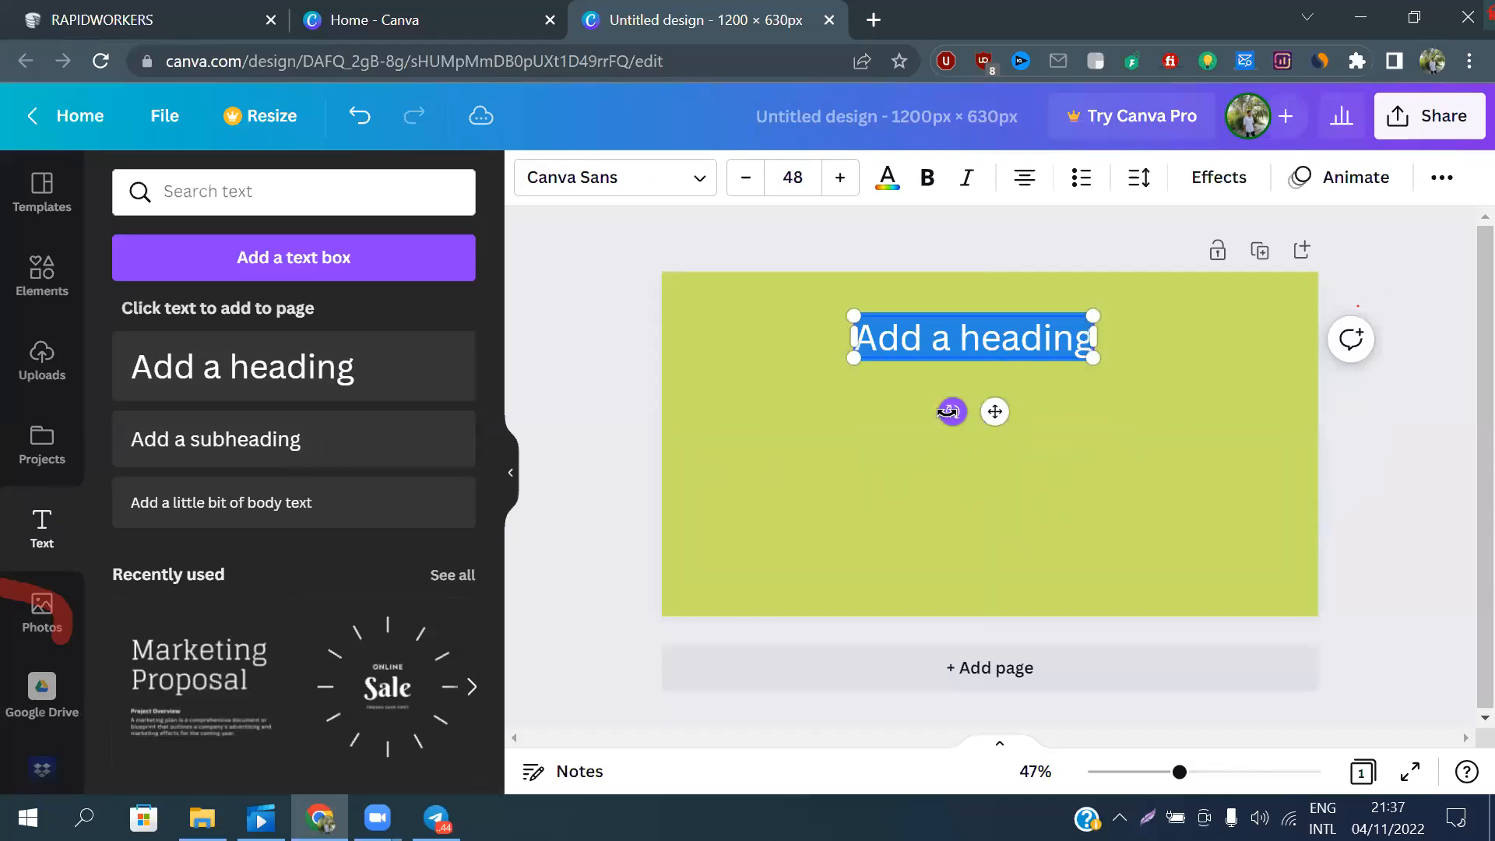
mouse_move(952, 413)
left_mouse_down()
mouse_move(911, 410)
mouse_move(951, 436)
left_mouse_up()
Replace the heading's placeholder text with "Digital Marketing Trainer" and move the heading slightly higher on the page
type("D")
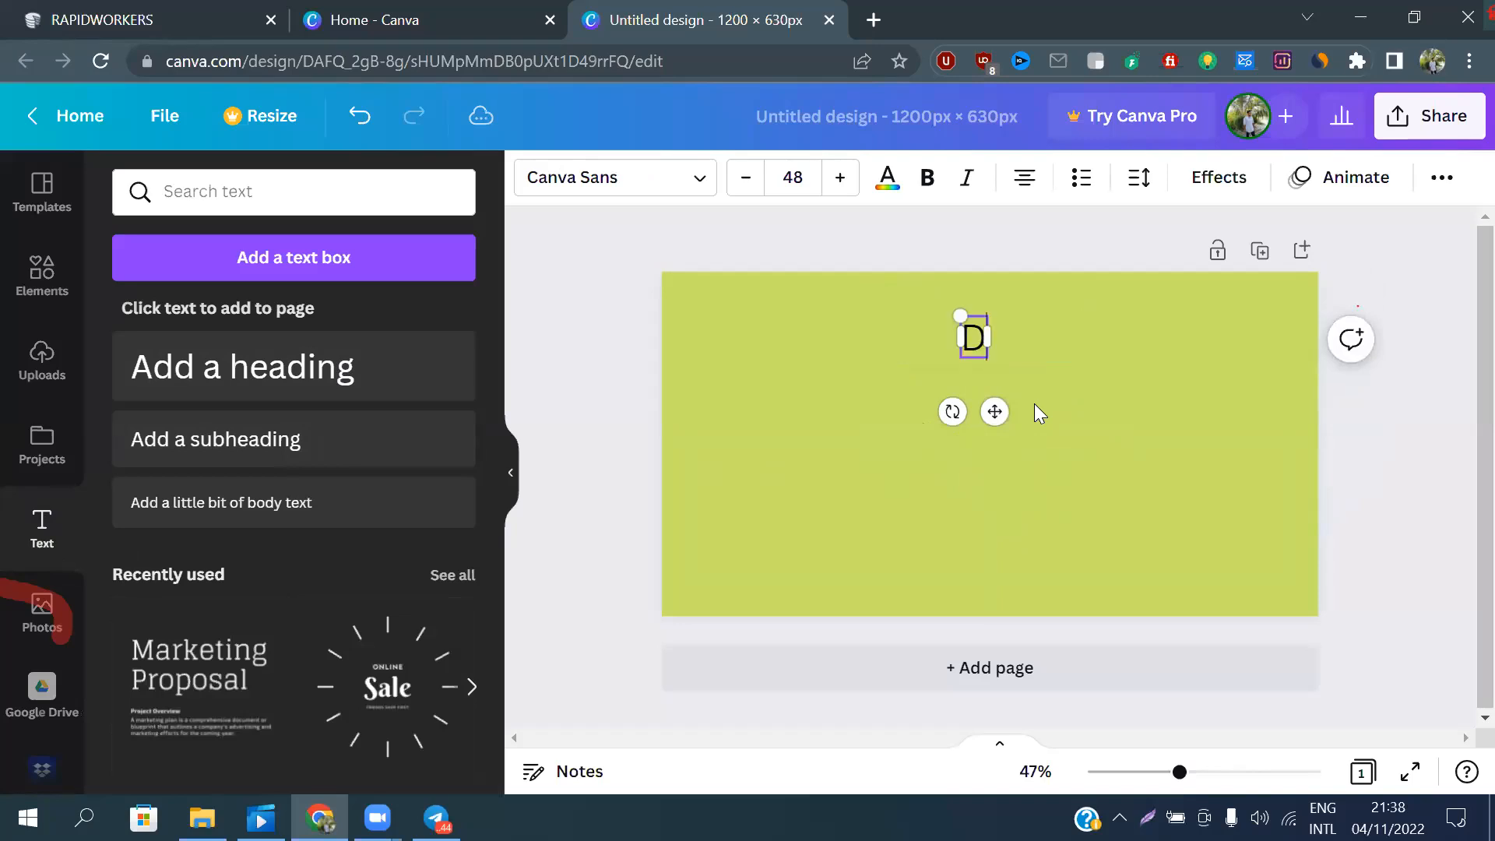
type("igita")
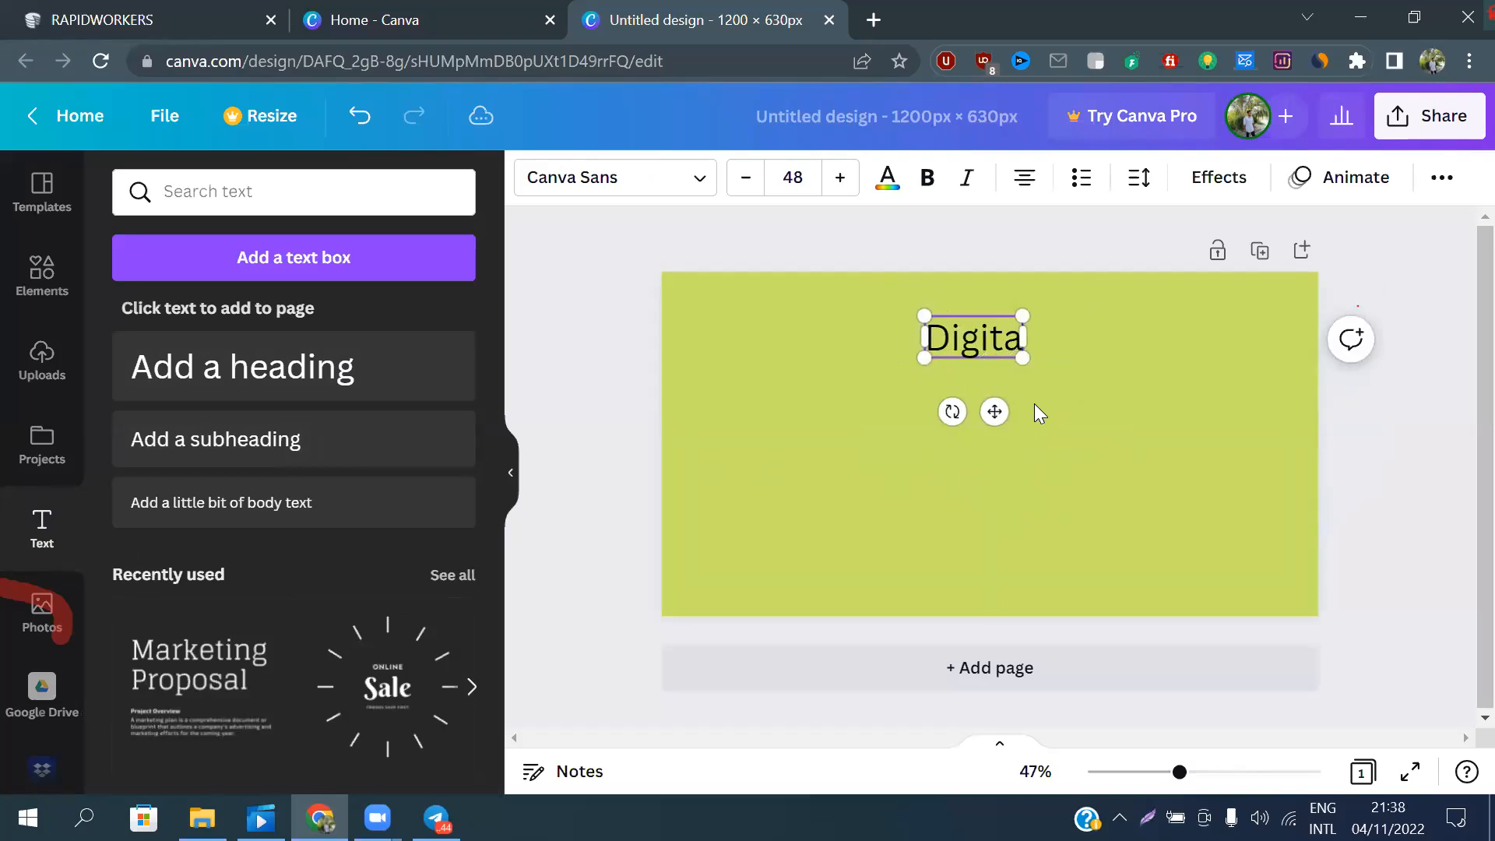
type("l Marketu")
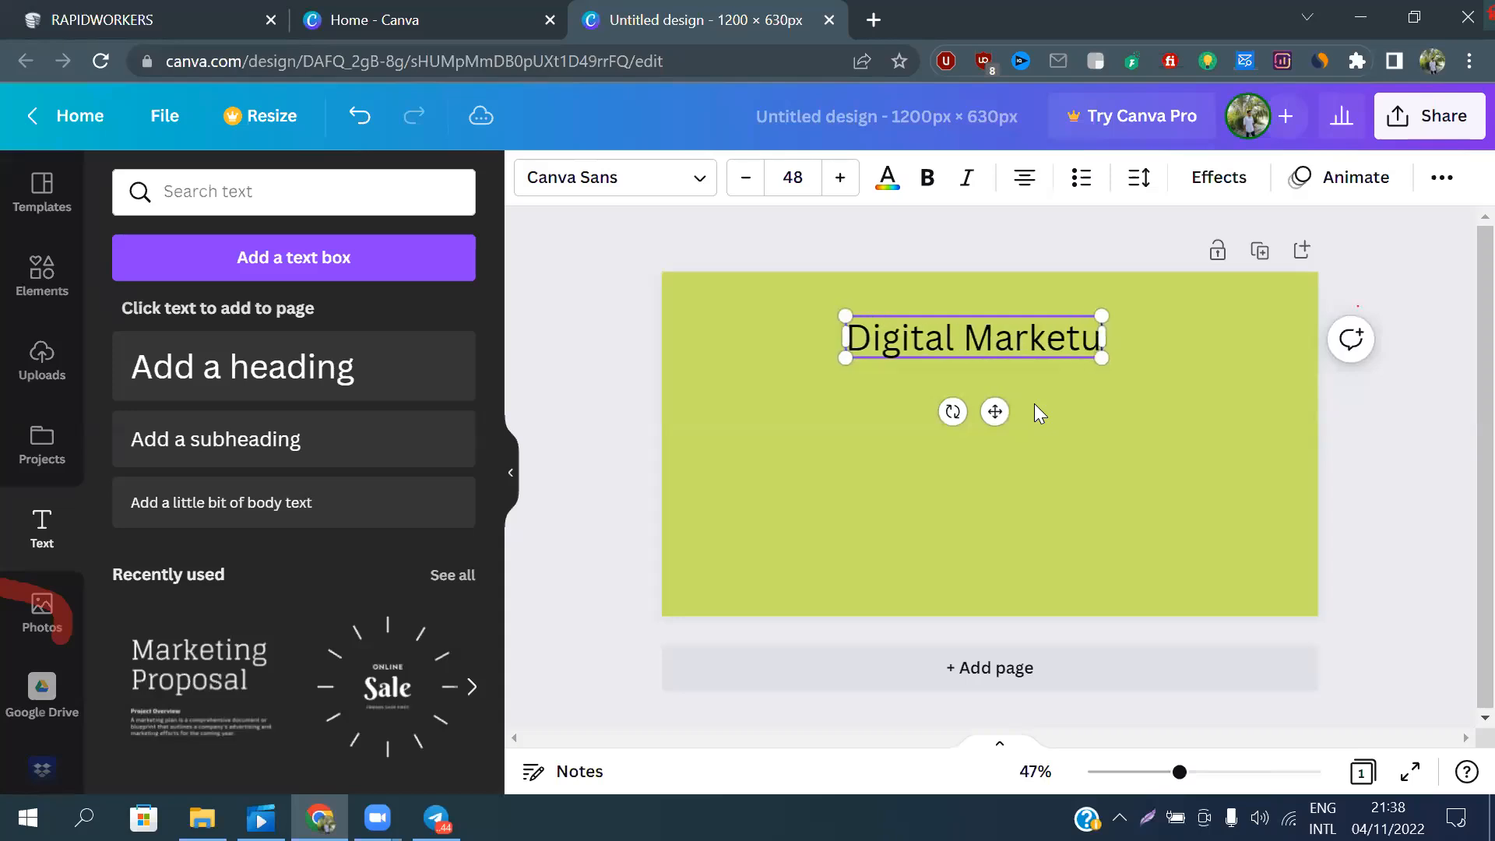
key("BackSpace")
type("ind")
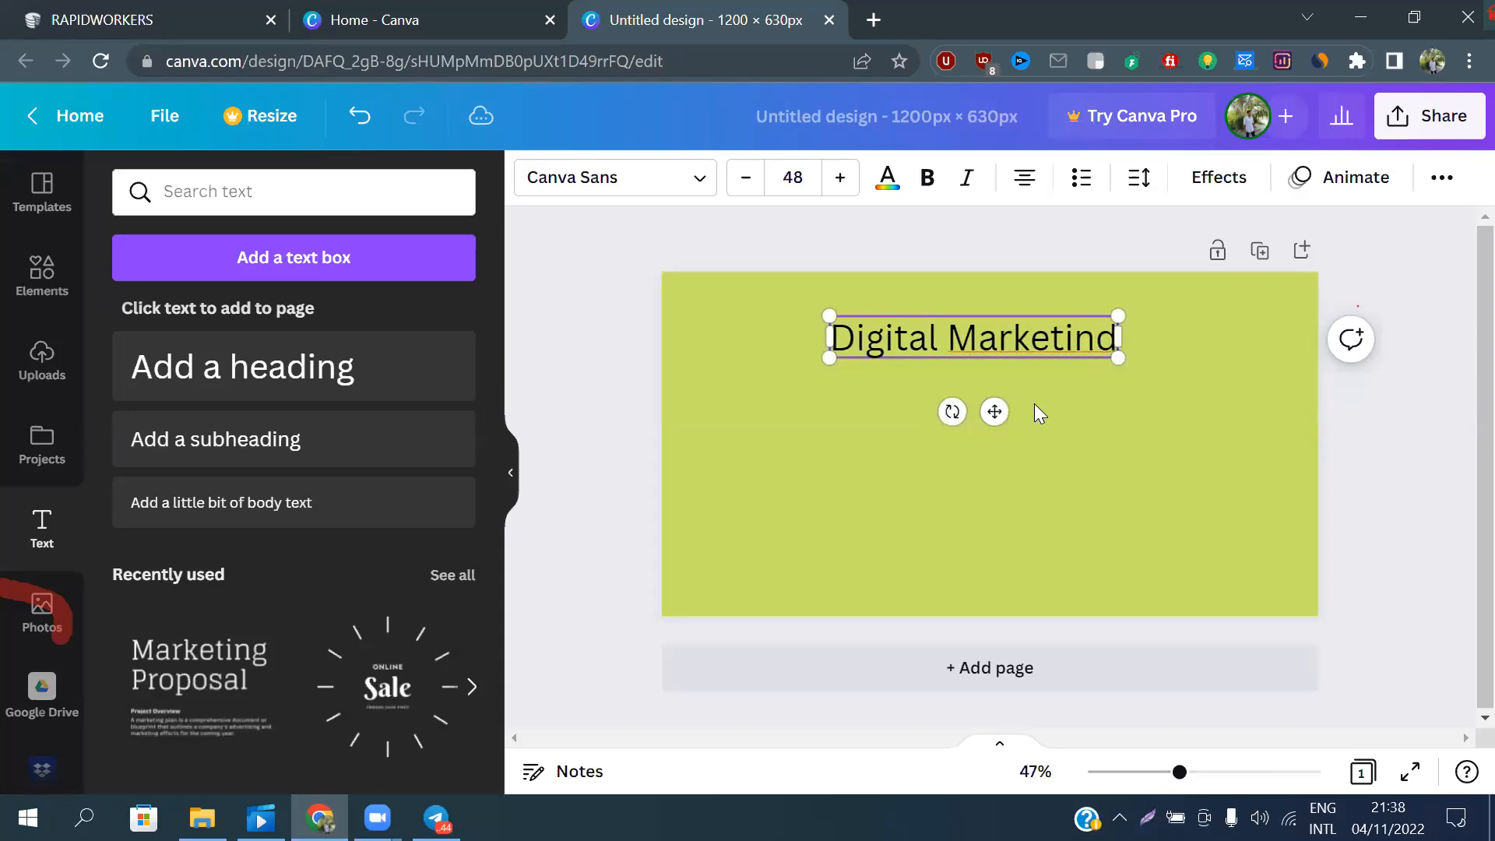
key("BackSpace")
type("g ")
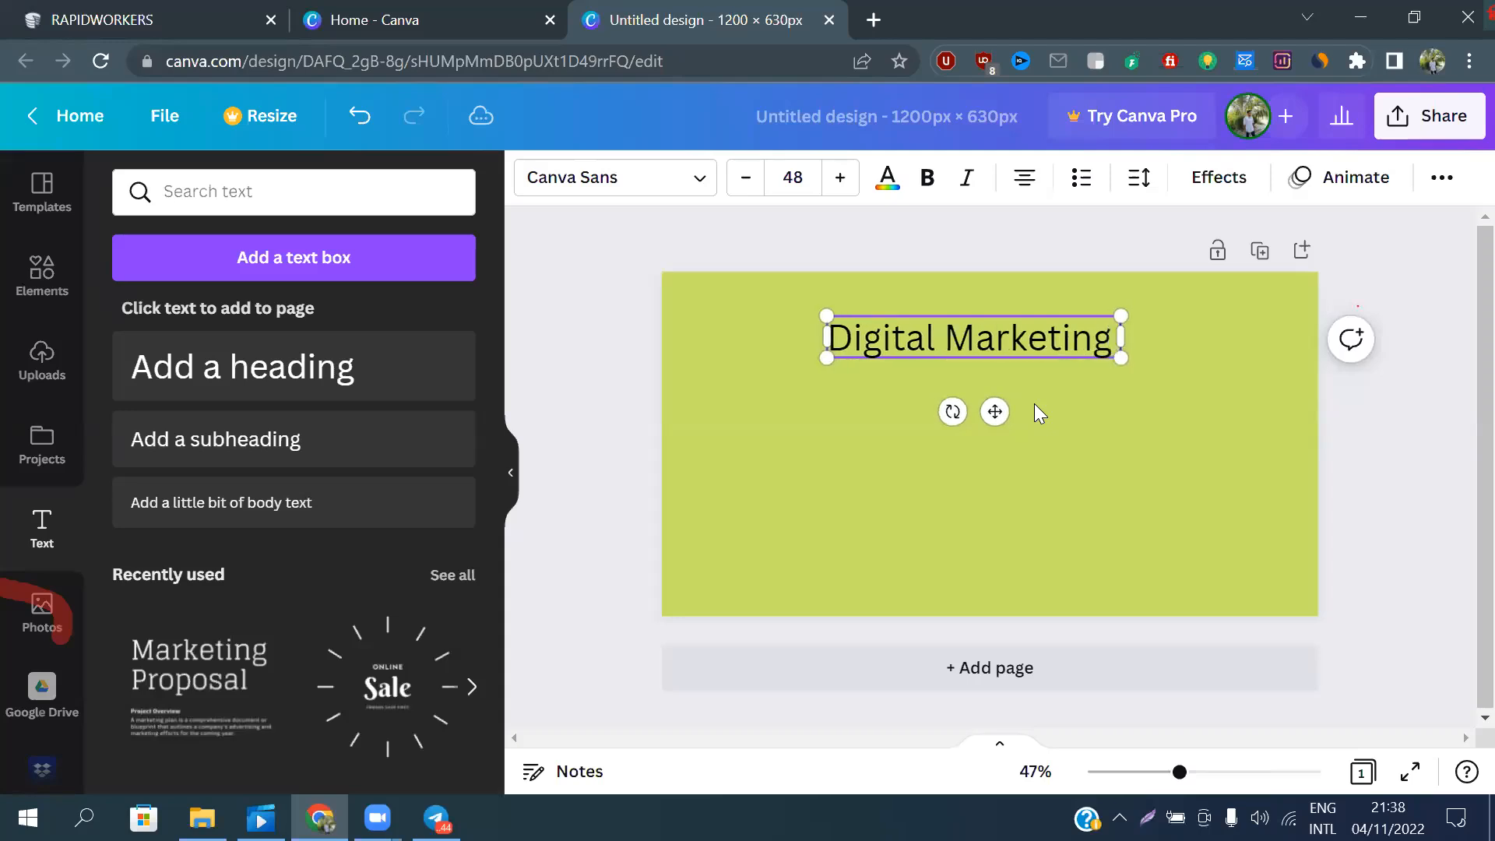
type("Trainert")
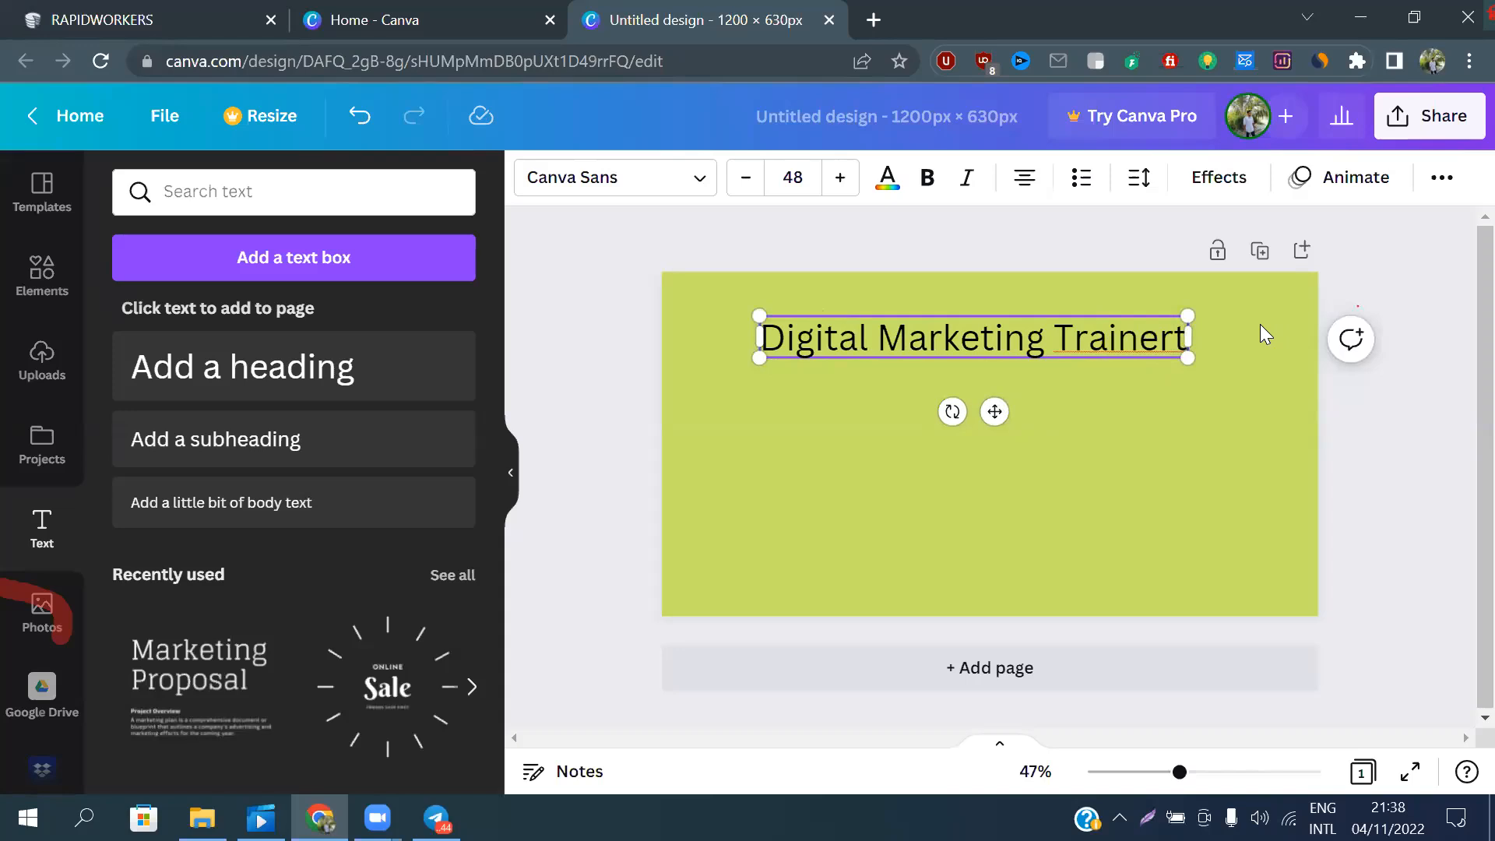
key("BackSpace")
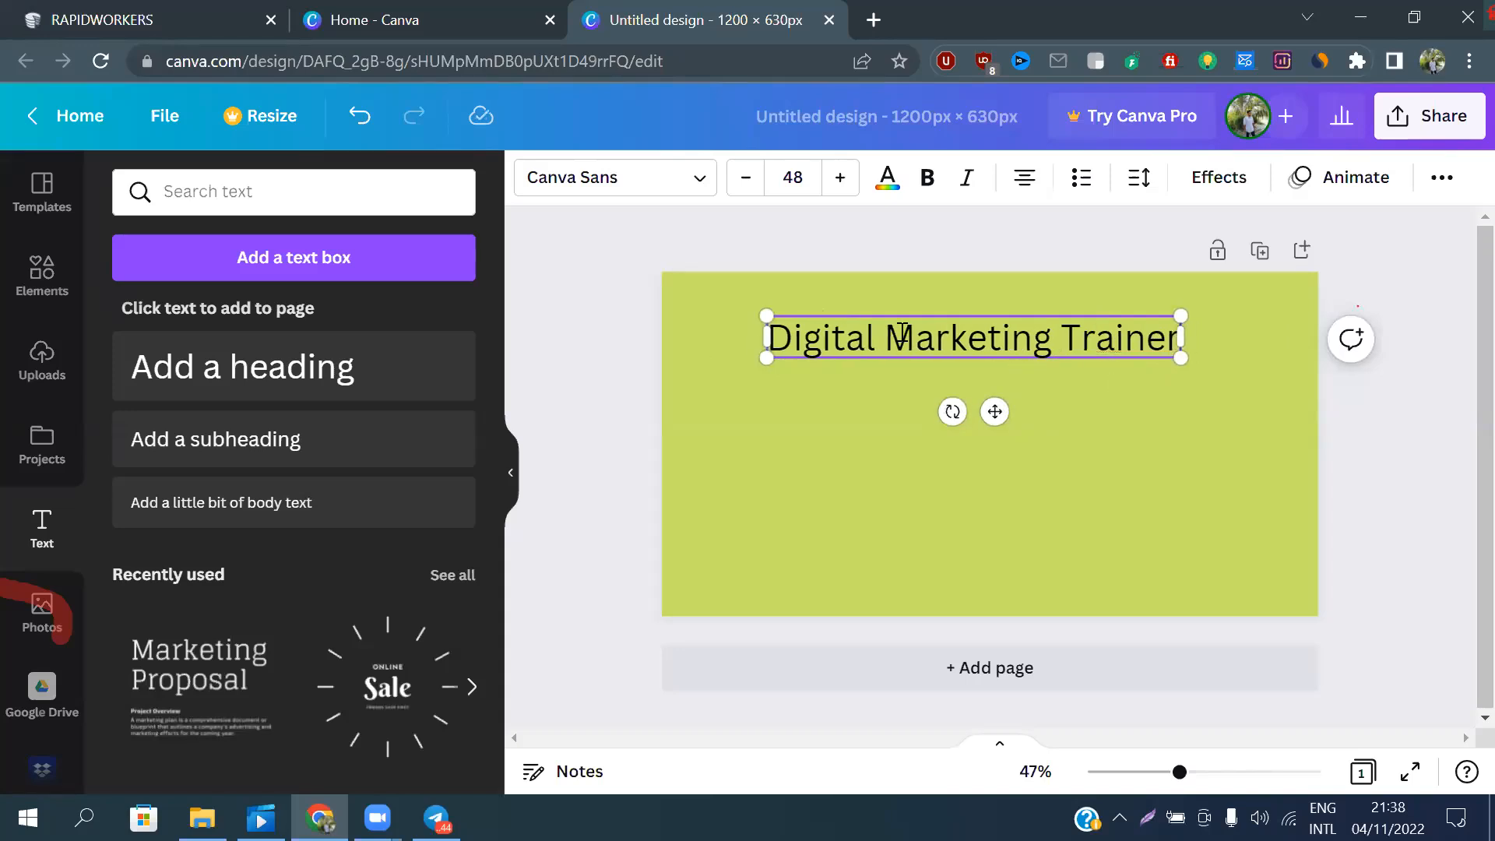
left_click_drag(997, 413, 1001, 396)
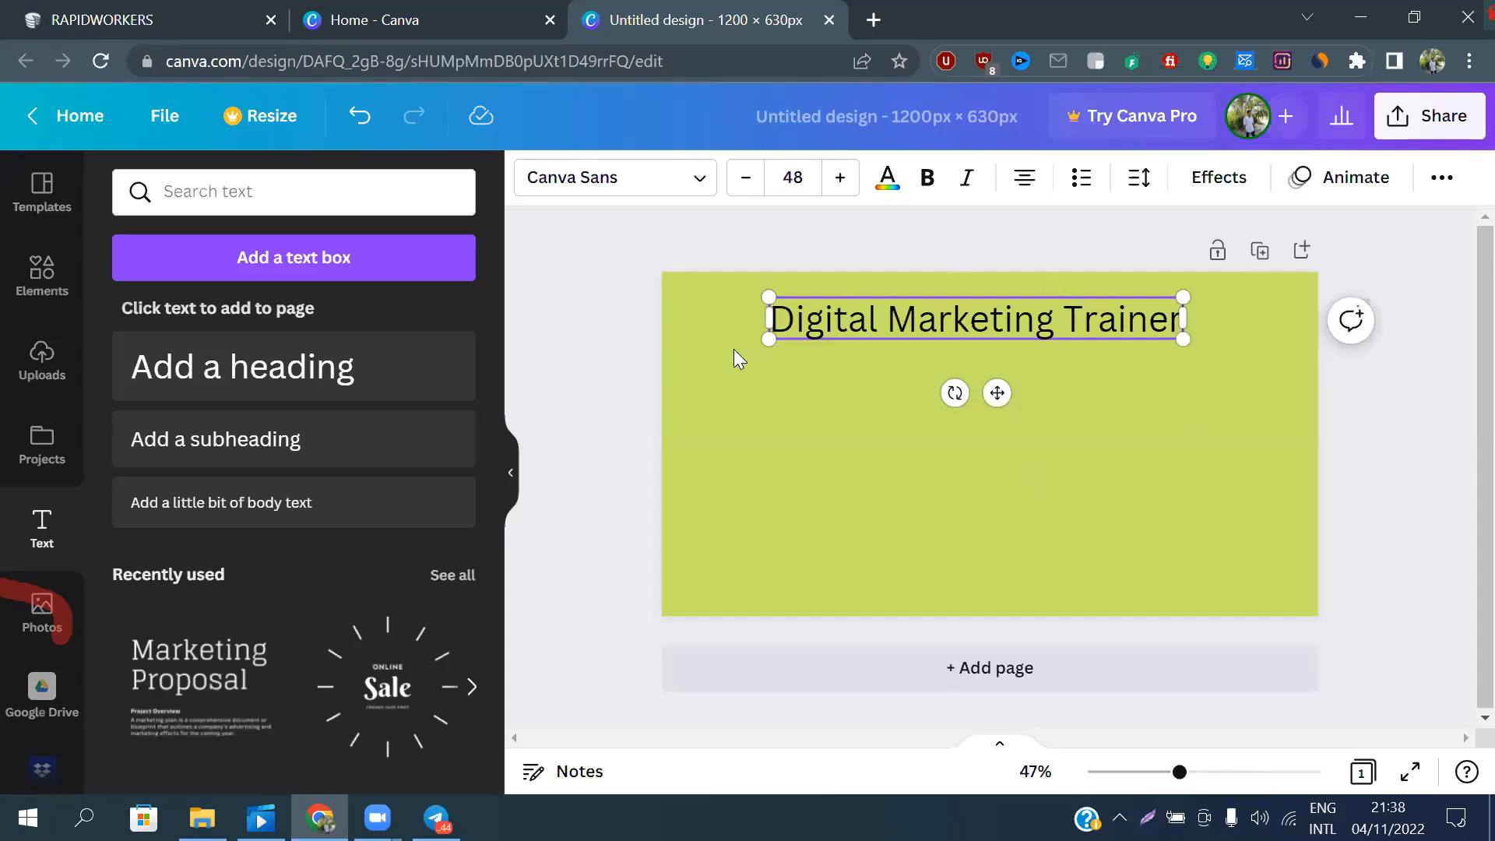
Try the recently used fonts on the heading: Agrandir Narrow Black, Agrandir Tight Black, Agrandir Wide Black, Bernoru Ultra and Bernoru SemiCondensed
left_click(610, 179)
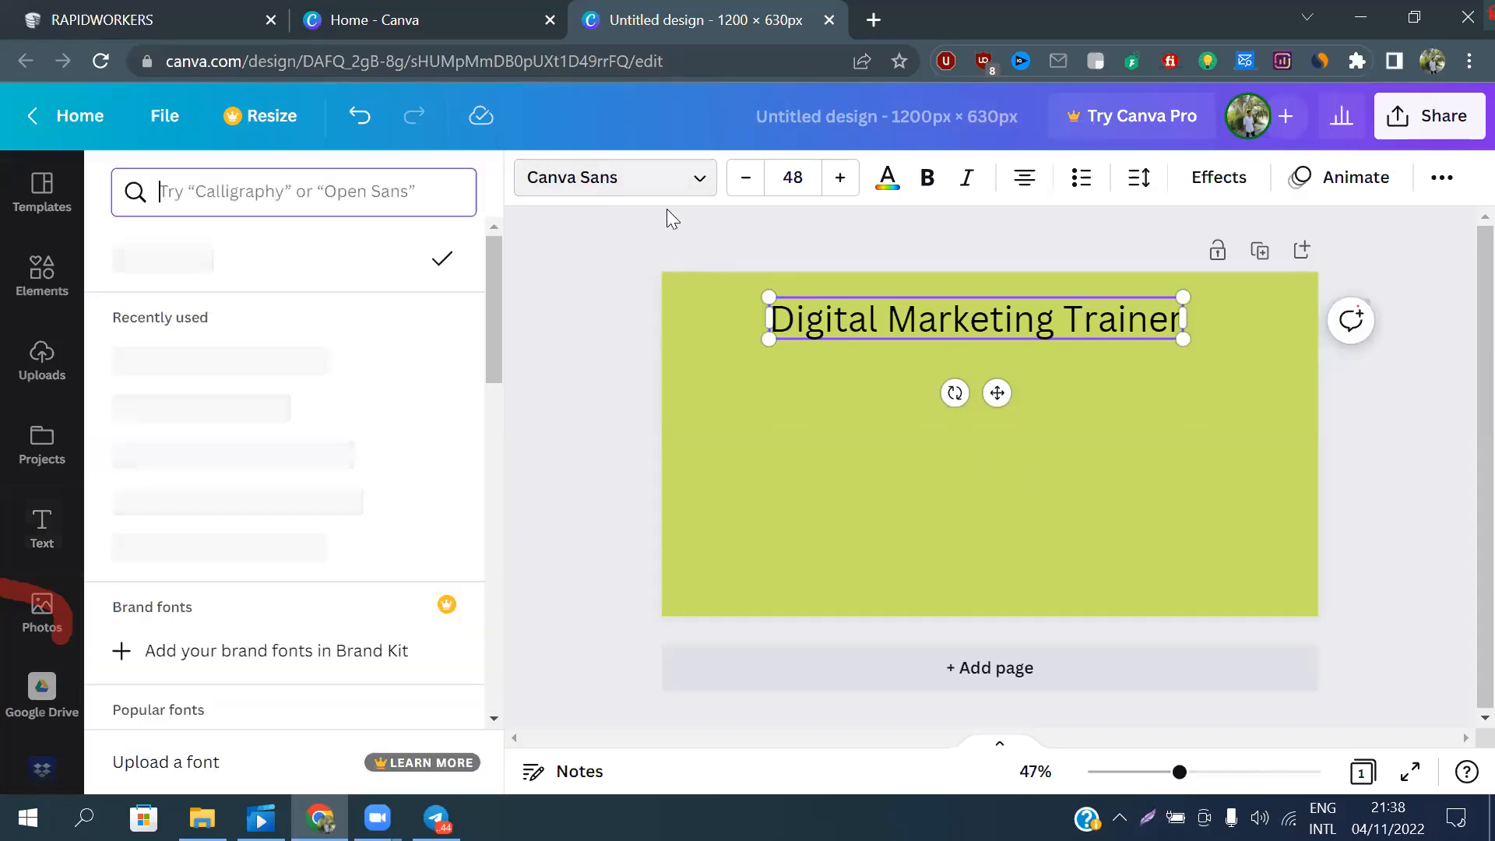
left_click(599, 187)
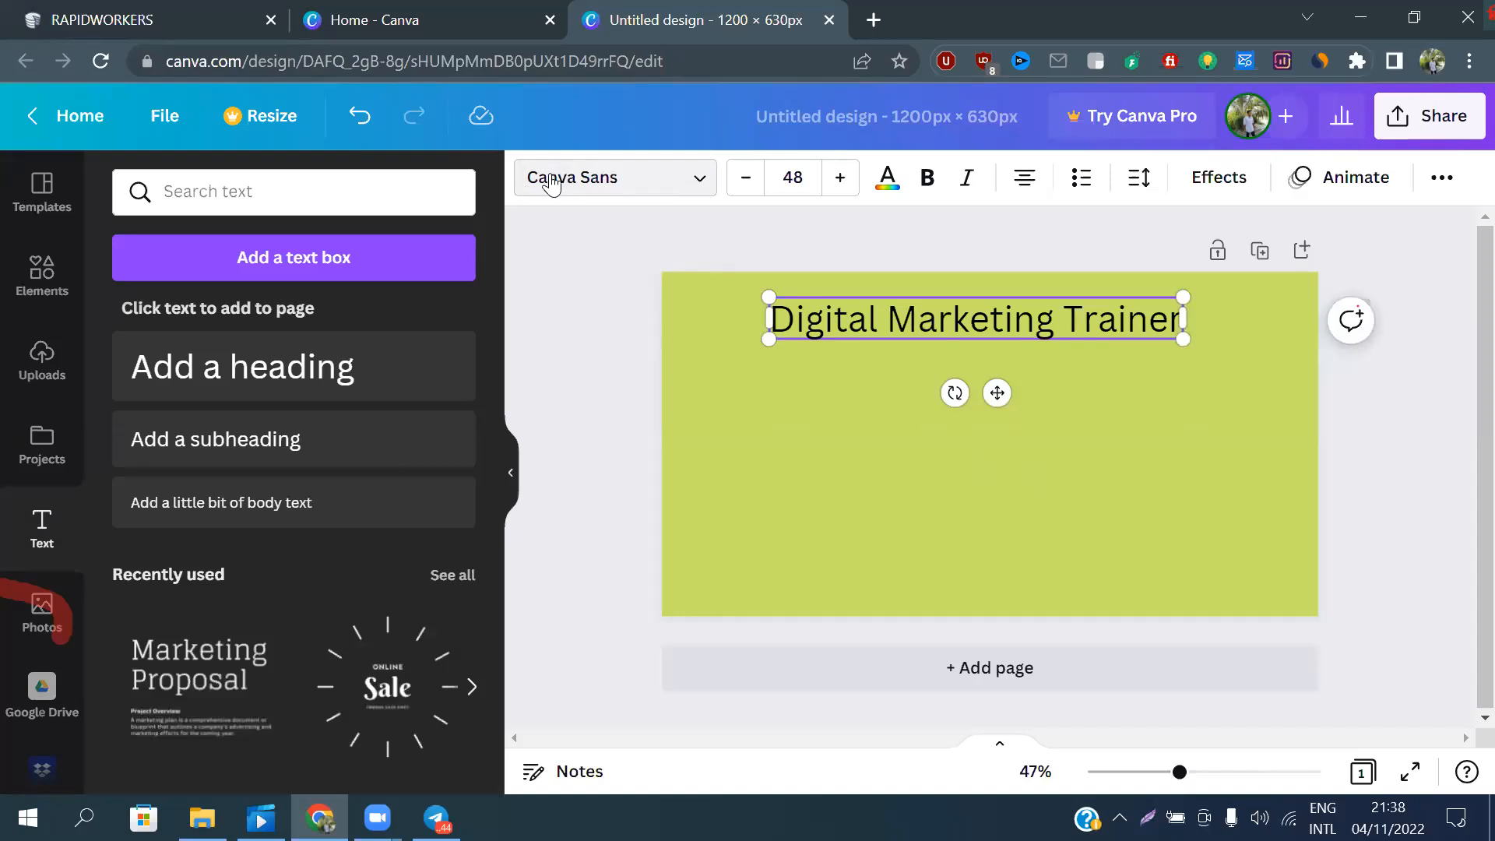
left_click(644, 190)
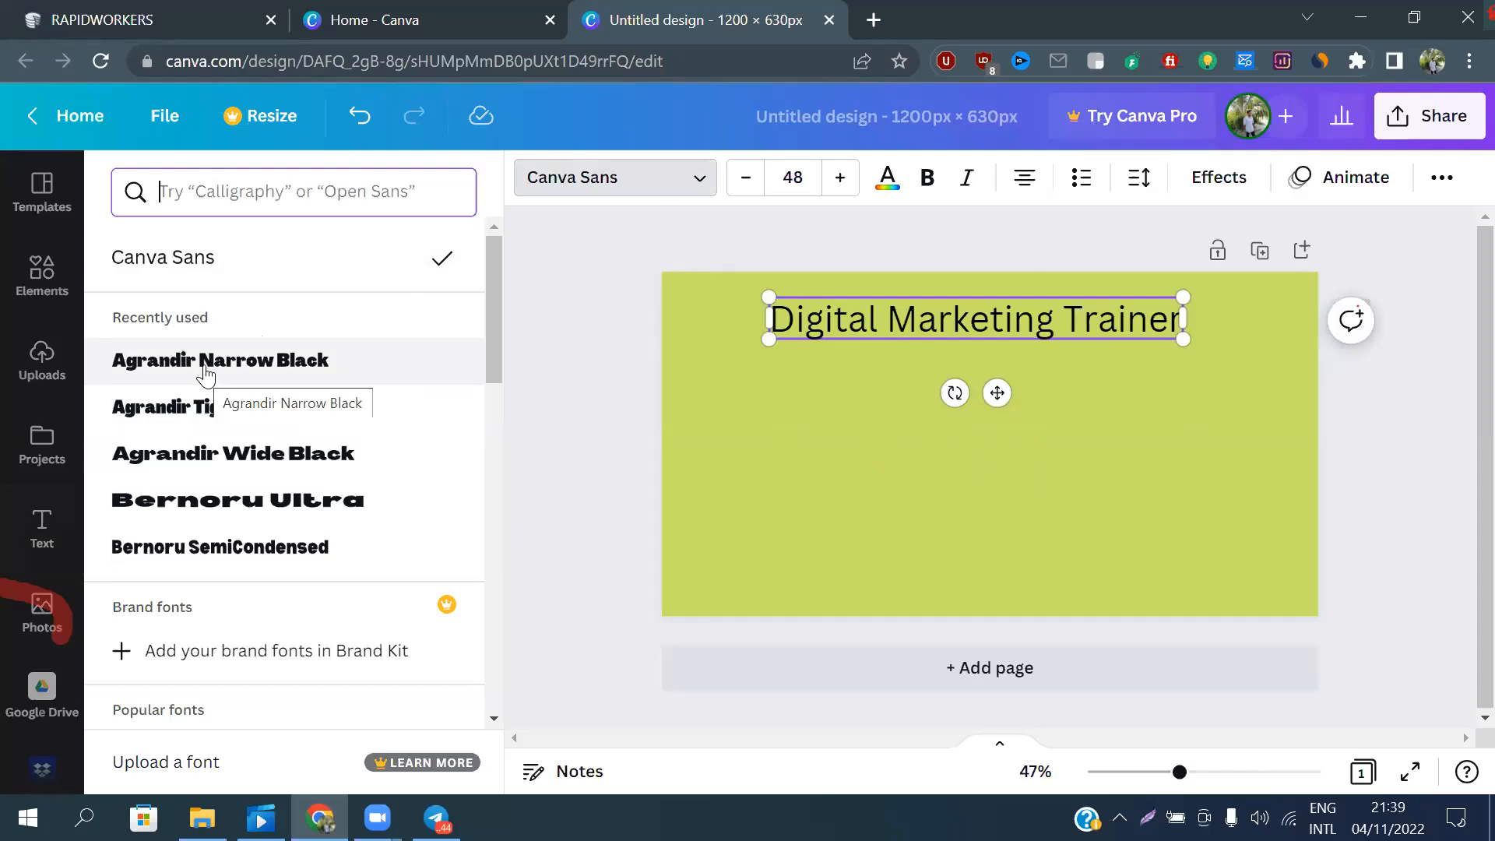
left_click(266, 375)
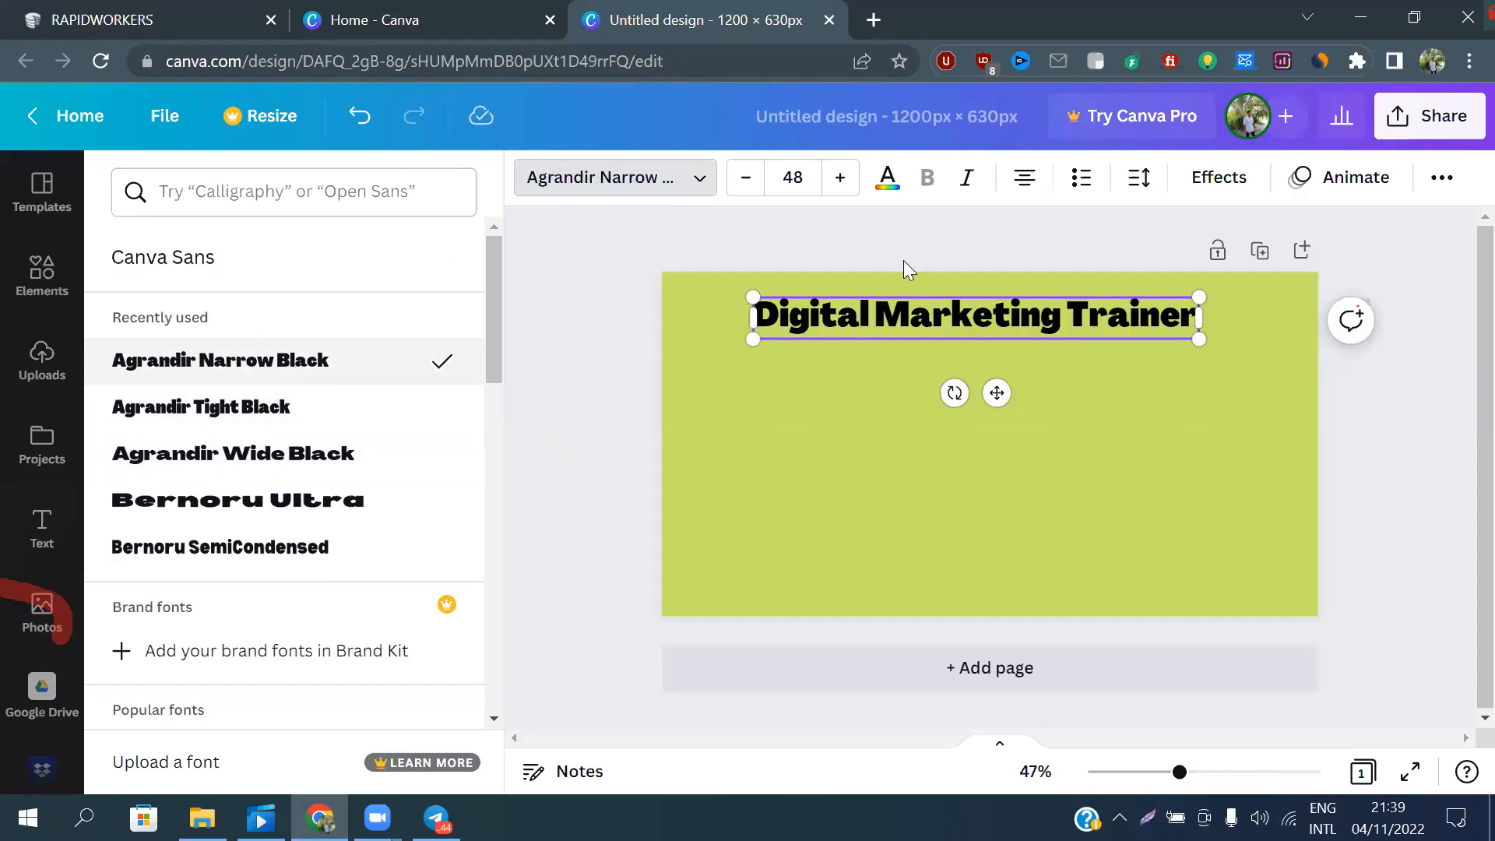
left_click(269, 416)
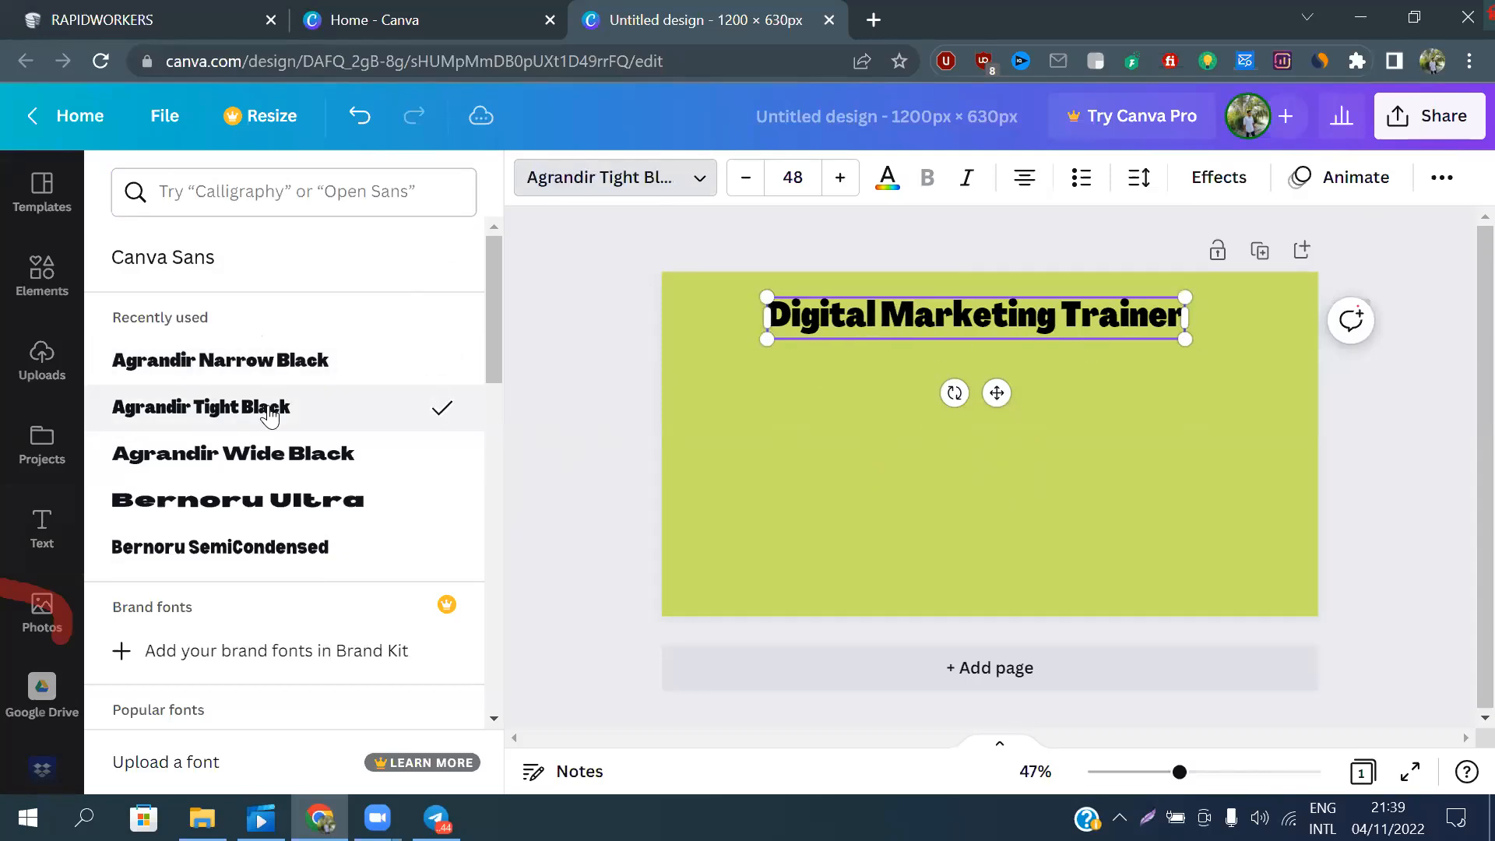
left_click(265, 472)
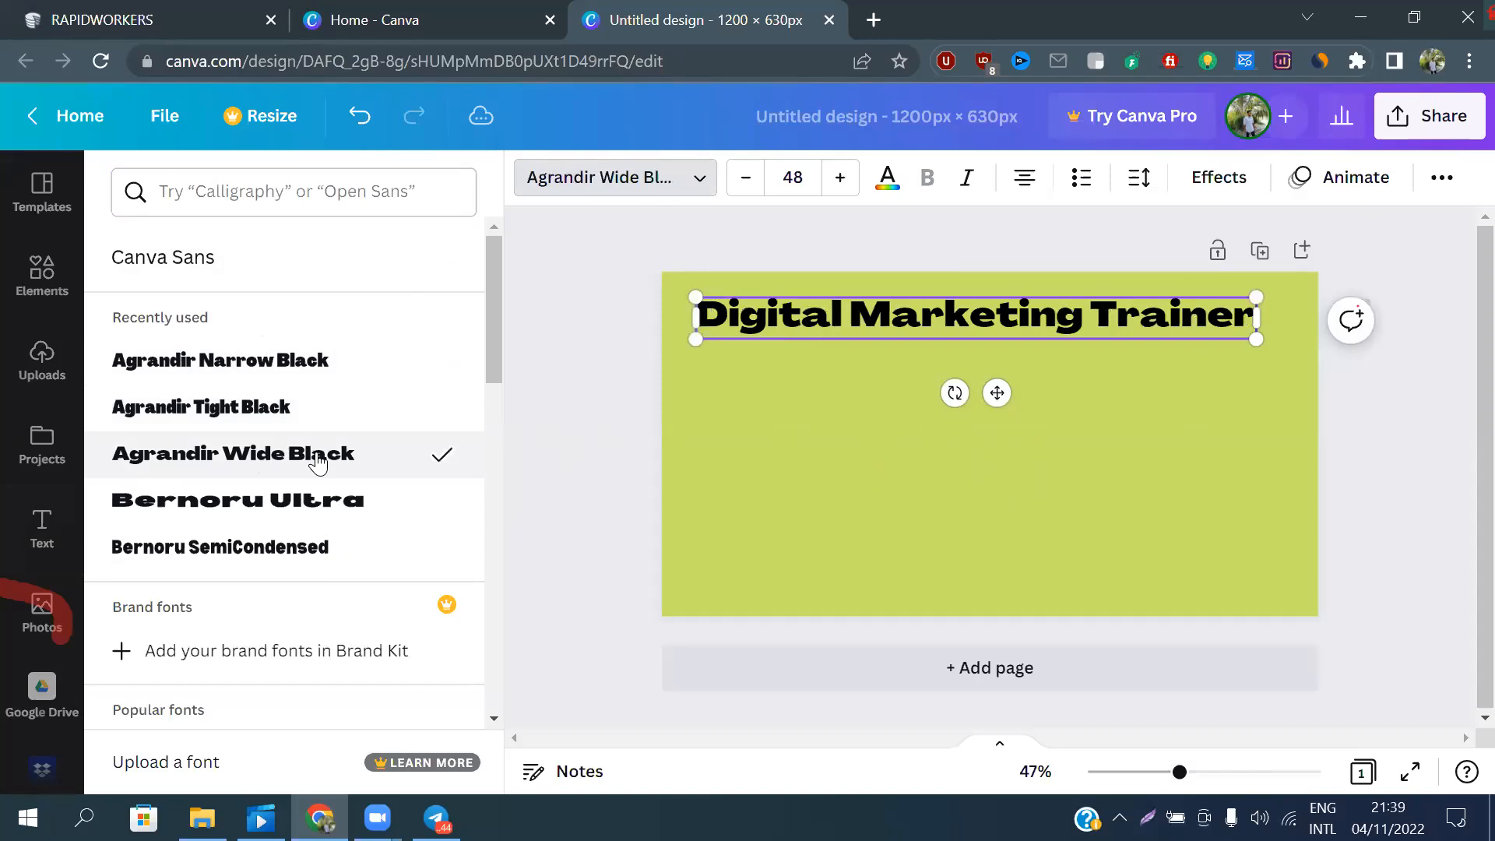
scroll(320, 459, "down", 2)
left_click(318, 393)
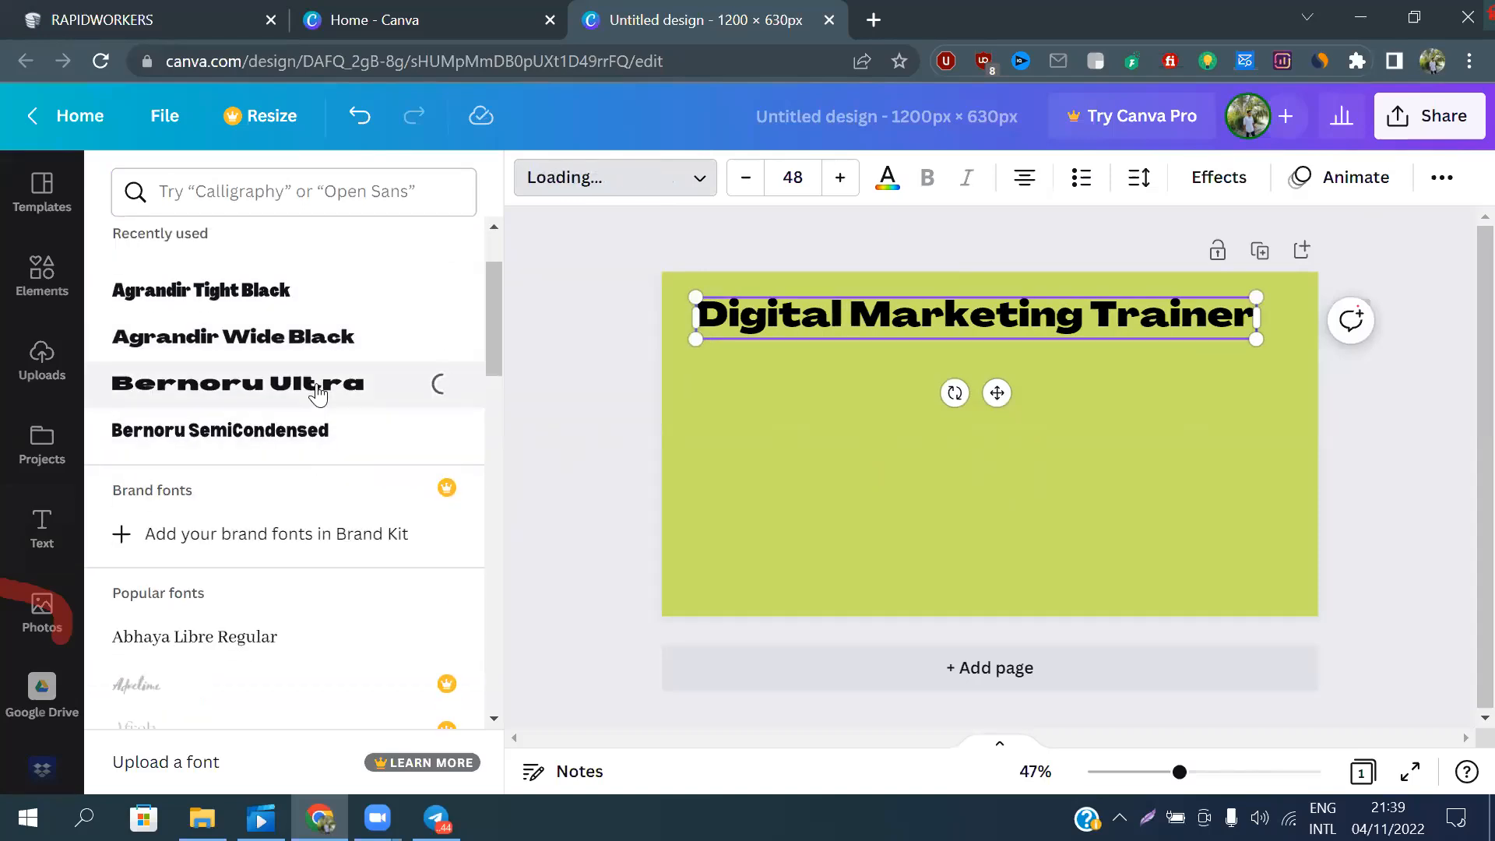
left_click(273, 442)
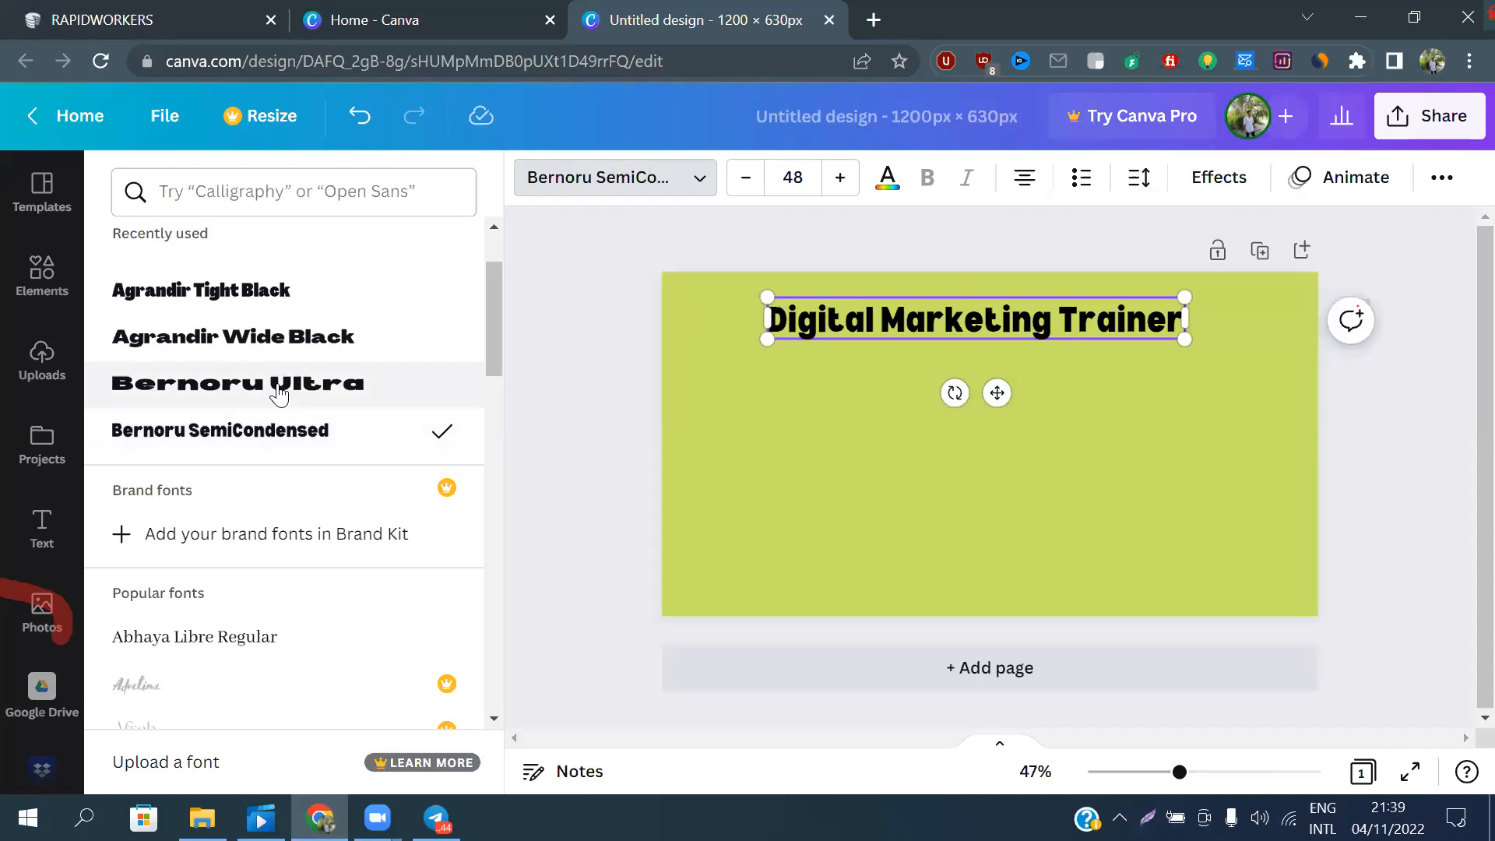
scroll(280, 416, "down", 3)
scroll(350, 436, "up", 3)
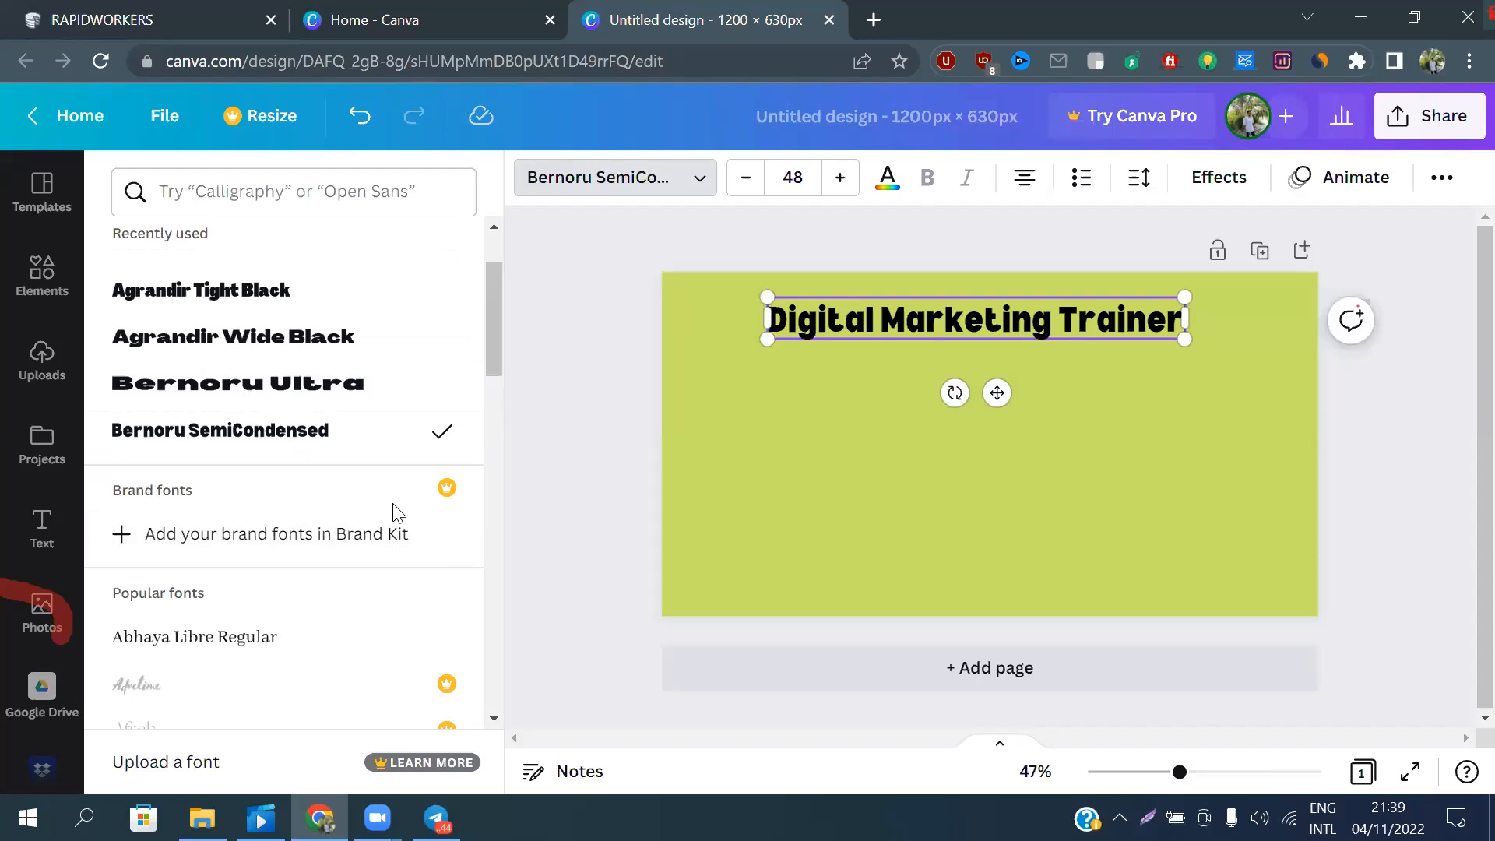
Try the popular fonts Abhaya Libre Regular, Anton, Archivo Black and Belleza on the heading
scroll(398, 512, "down", 2)
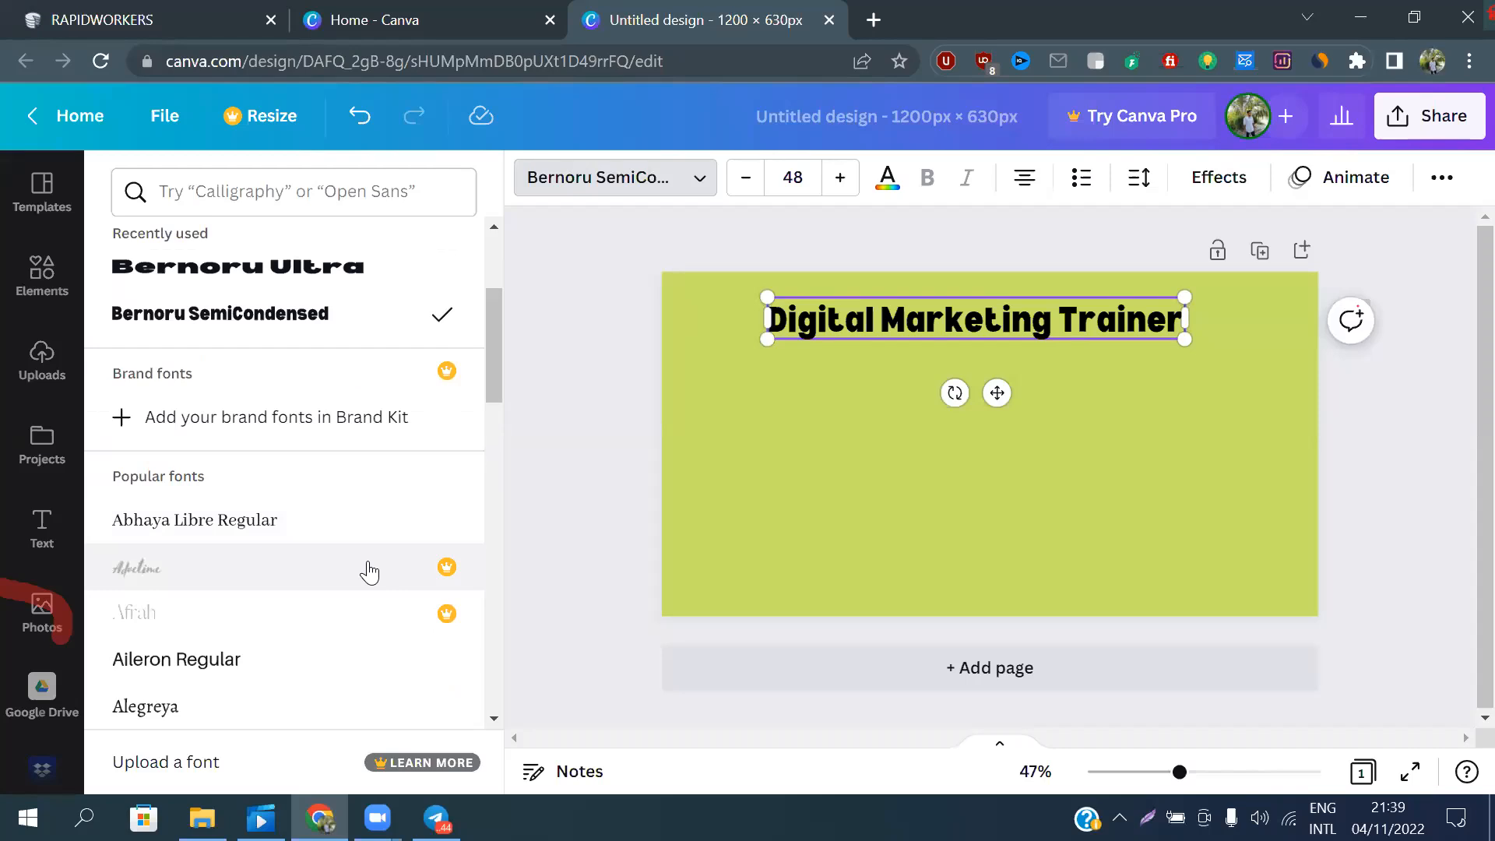
scroll(369, 573, "down", 2)
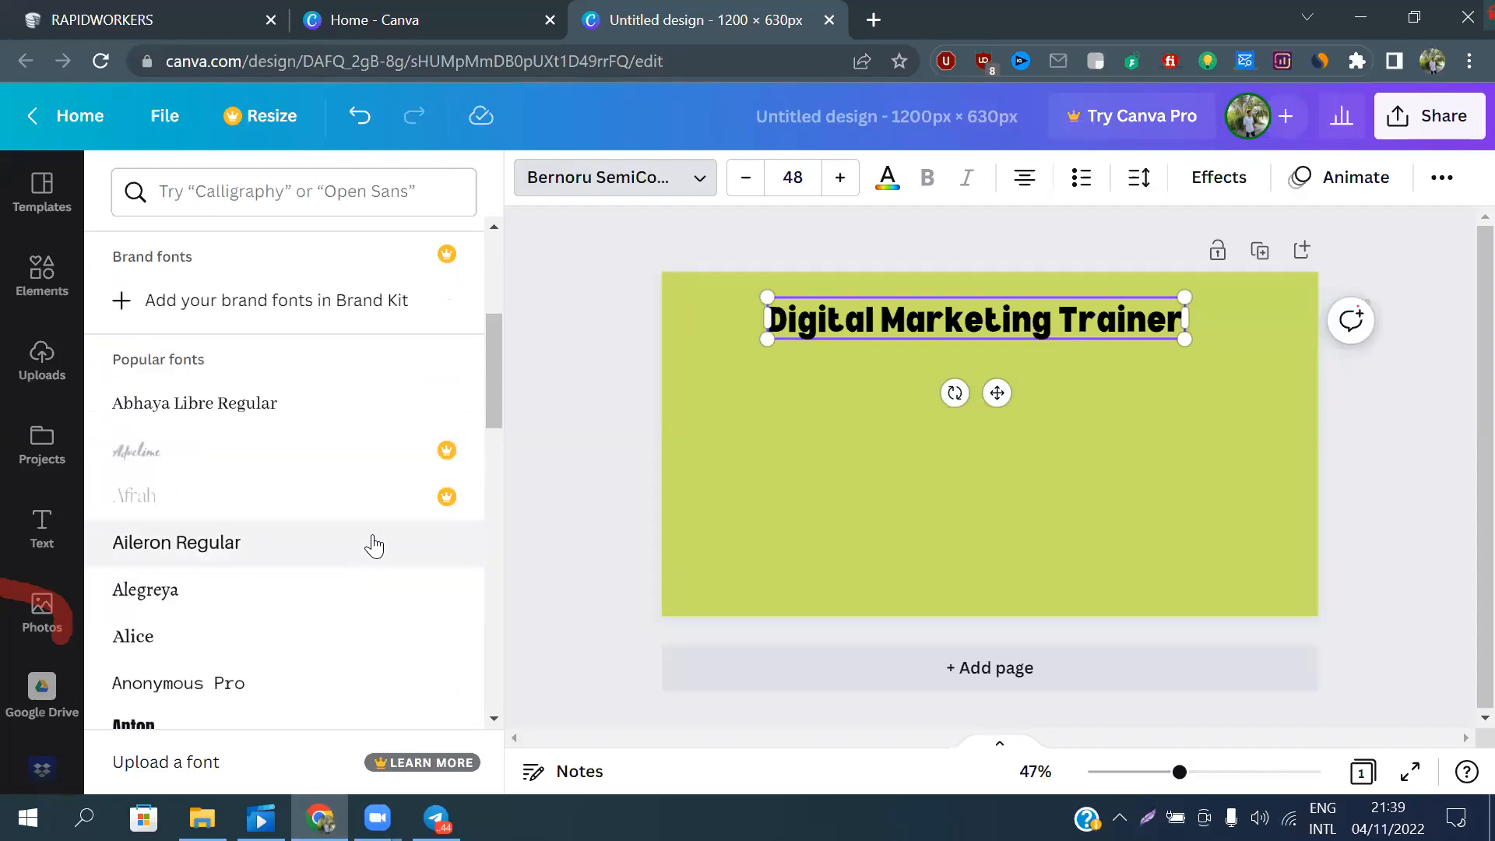
left_click(330, 407)
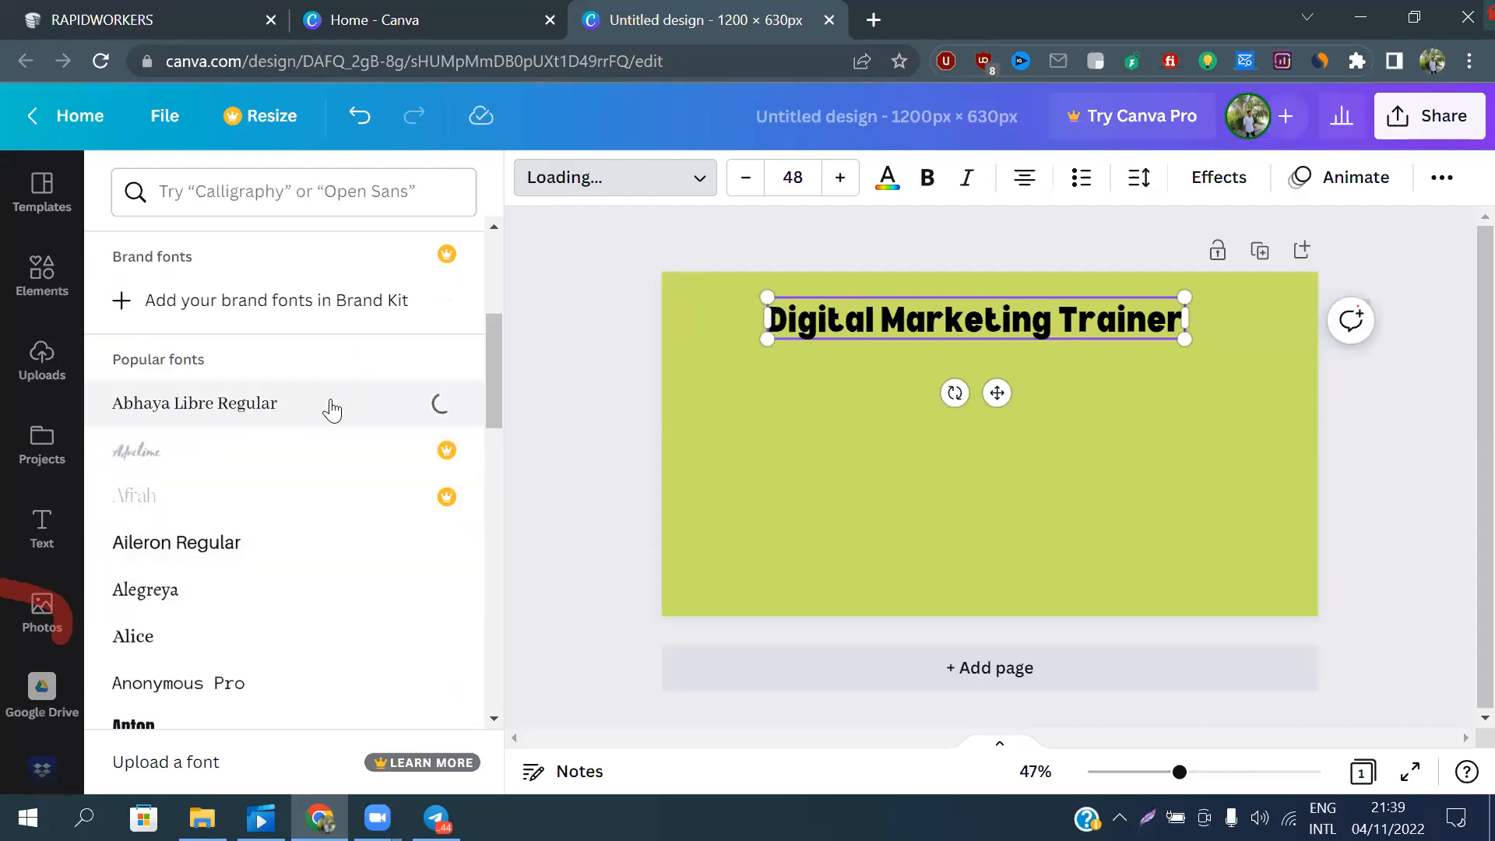
scroll(327, 411, "down", 5)
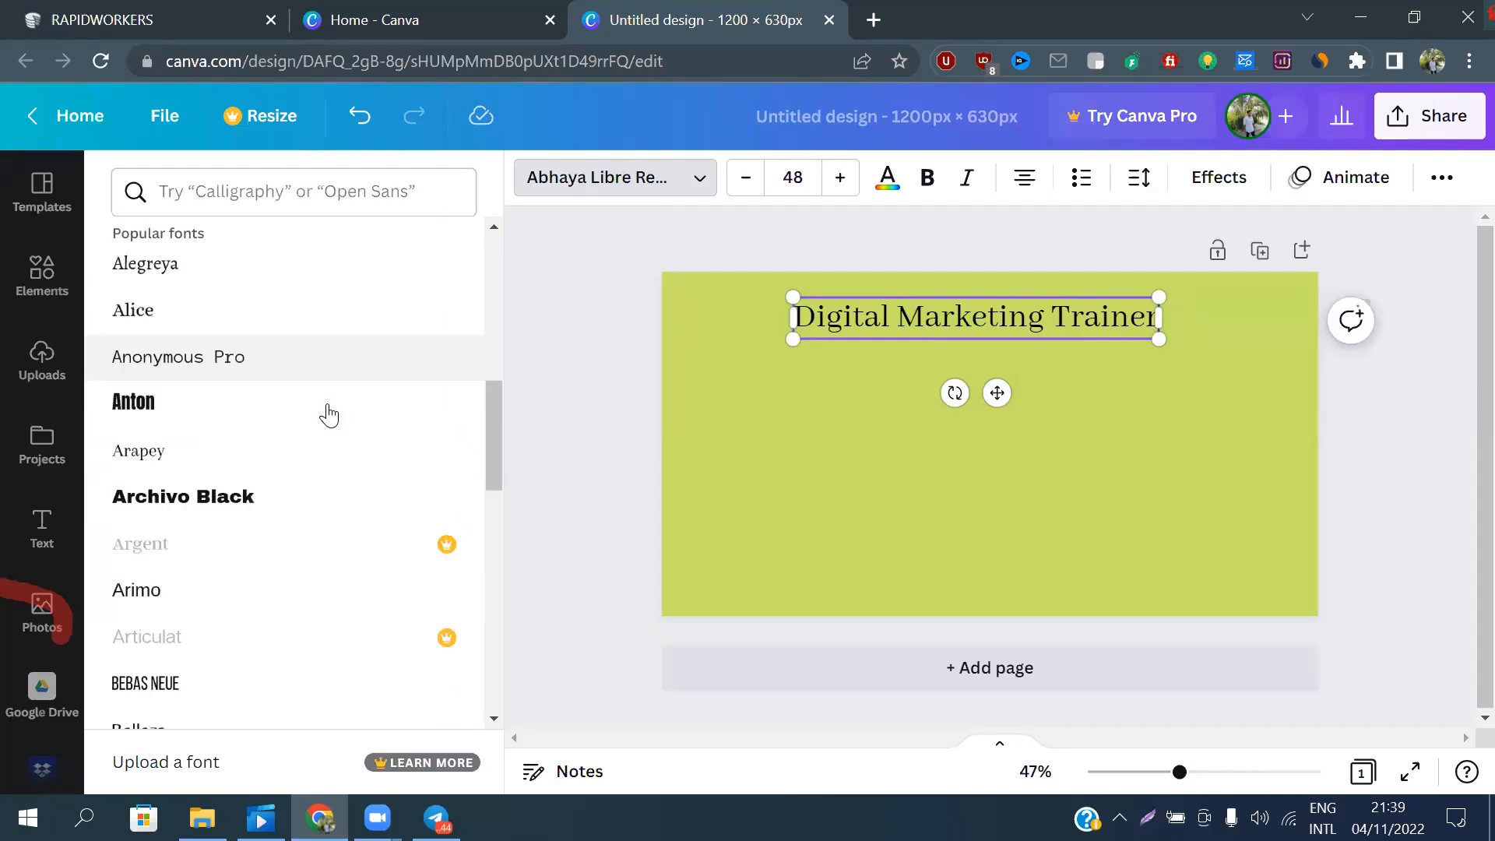
left_click(296, 384)
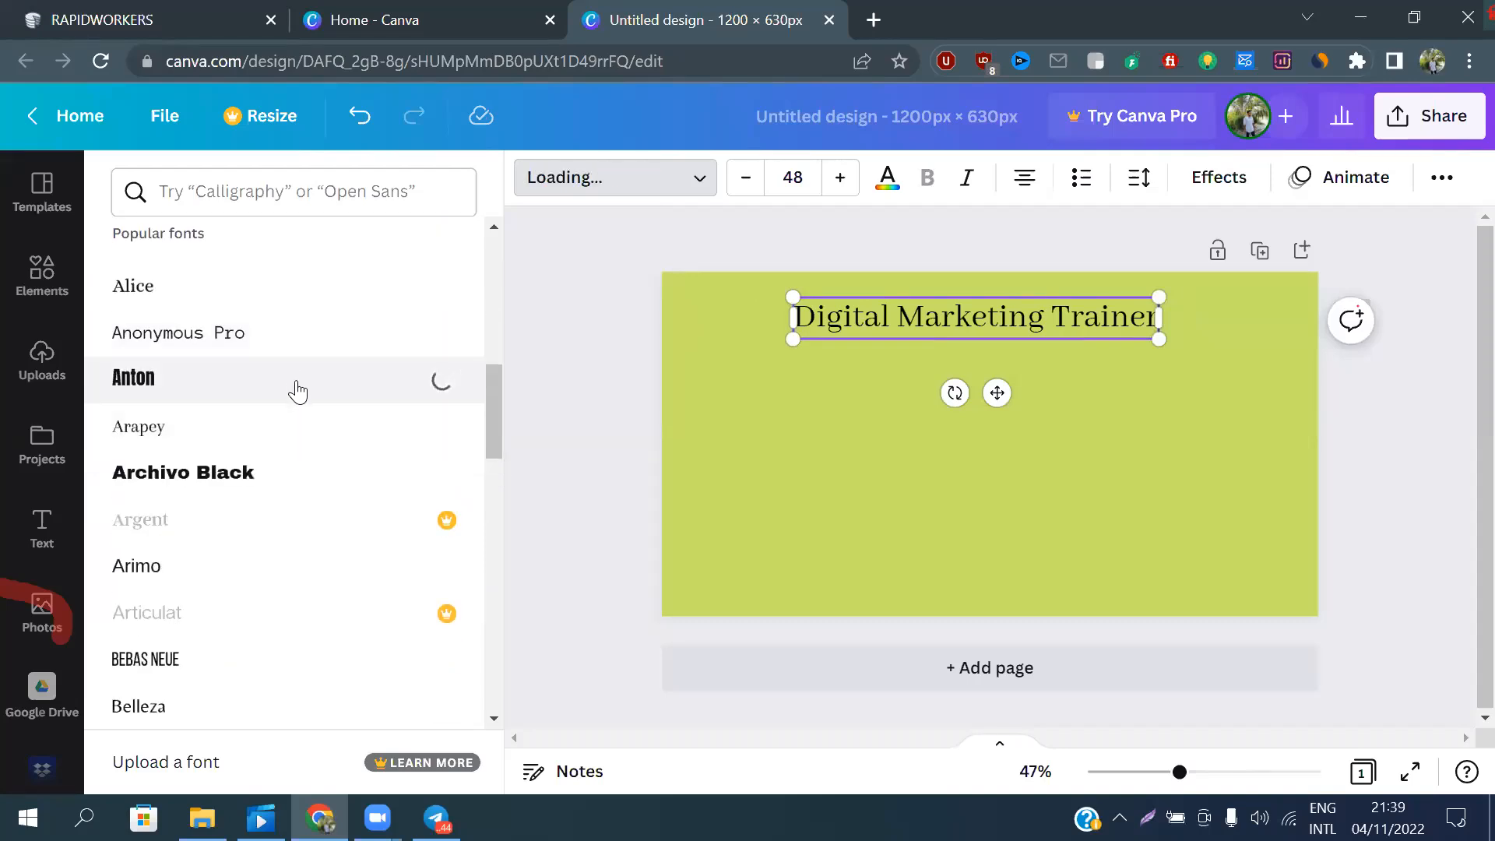
left_click(282, 482)
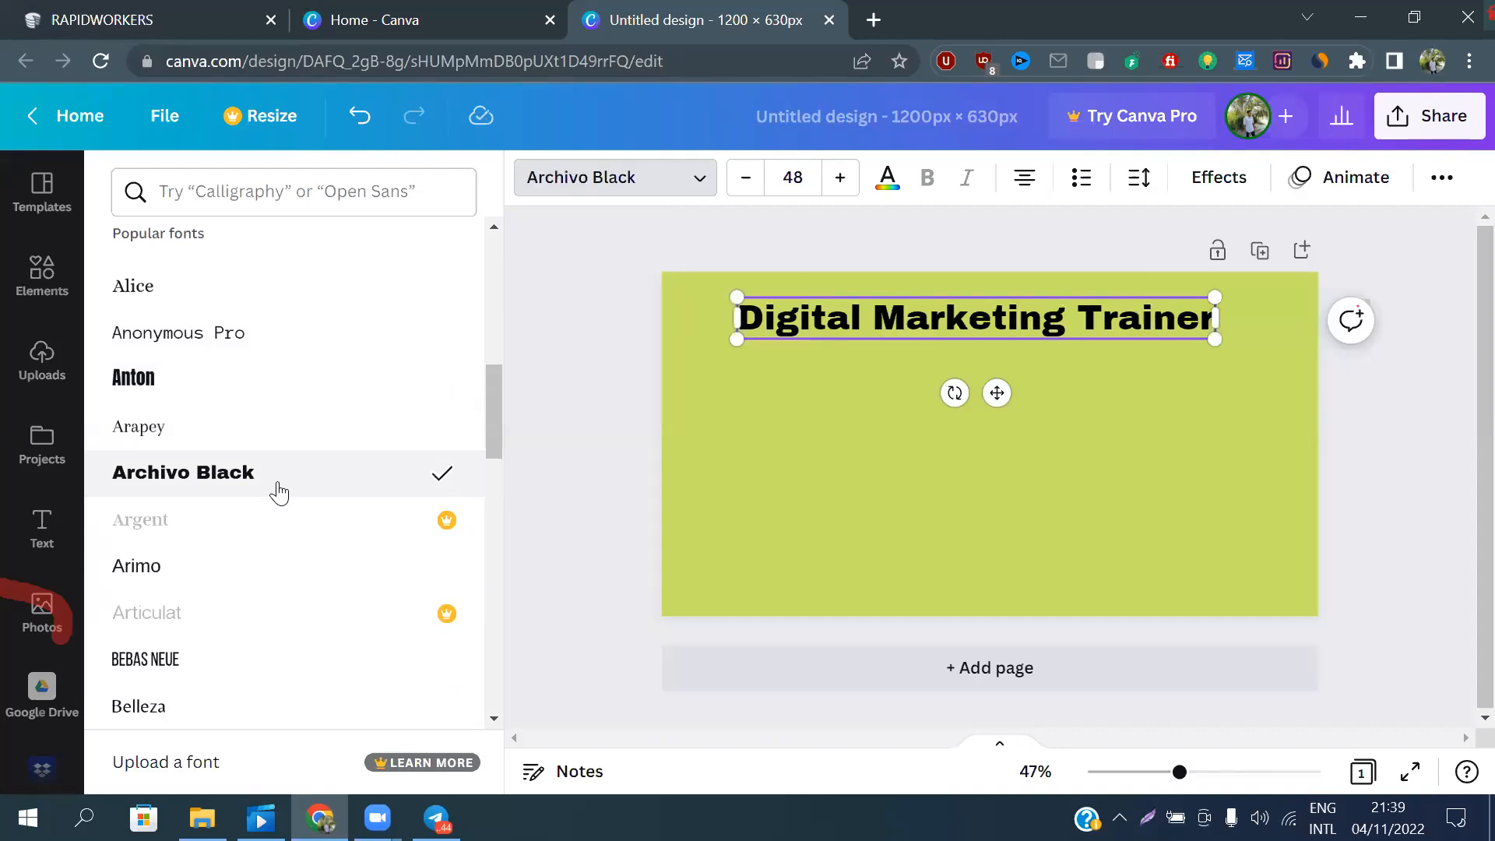
scroll(278, 492, "down", 6)
scroll(277, 492, "up", 3)
left_click(278, 496)
scroll(278, 495, "down", 5)
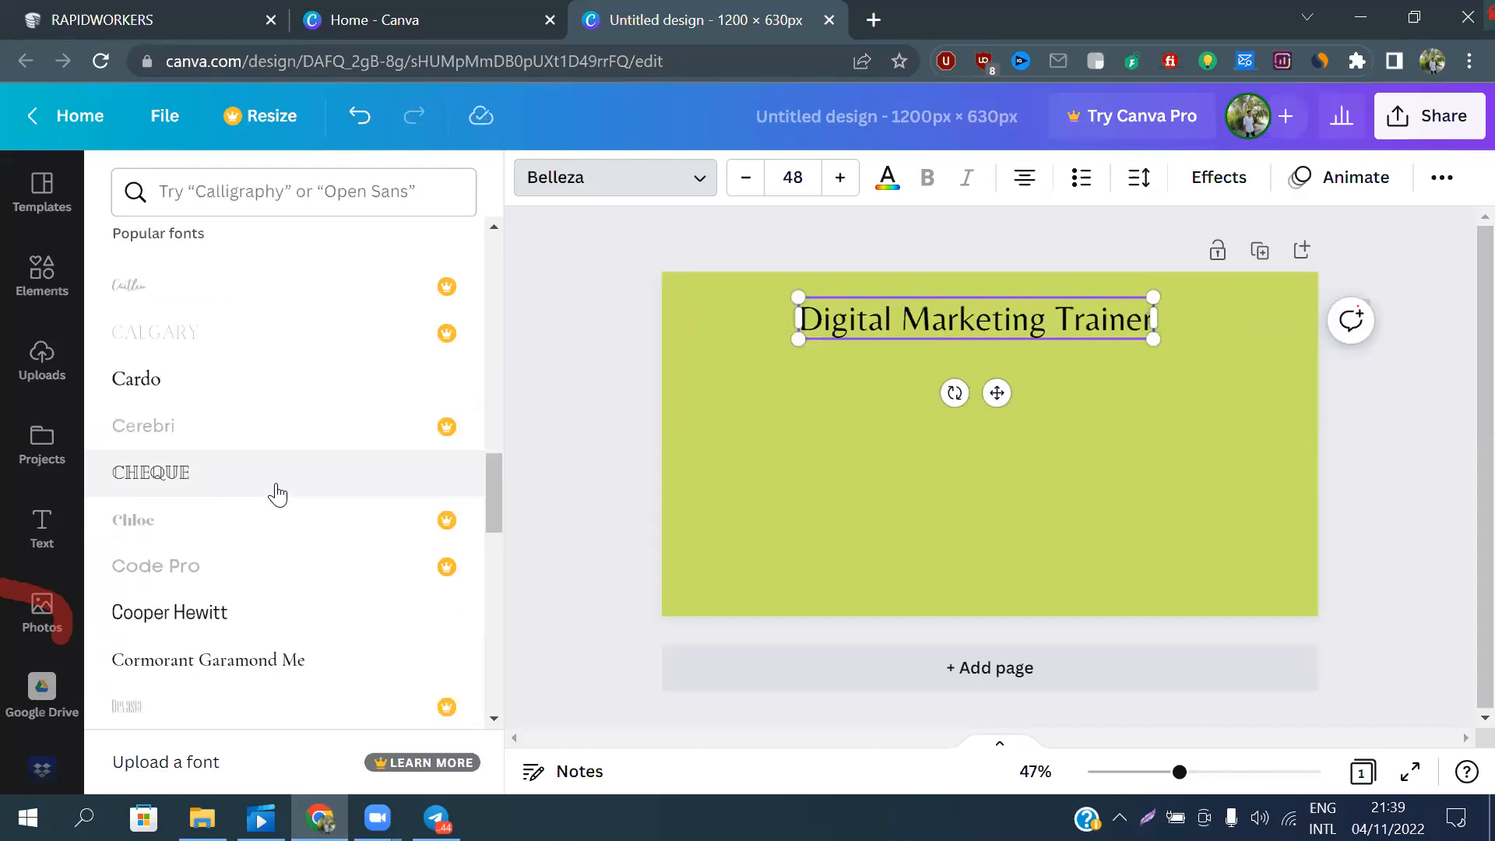
Try the Cheque font on the heading, then settle on Eczar SemiBold
scroll(277, 498, "down", 5)
scroll(274, 501, "up", 3)
left_click(282, 366)
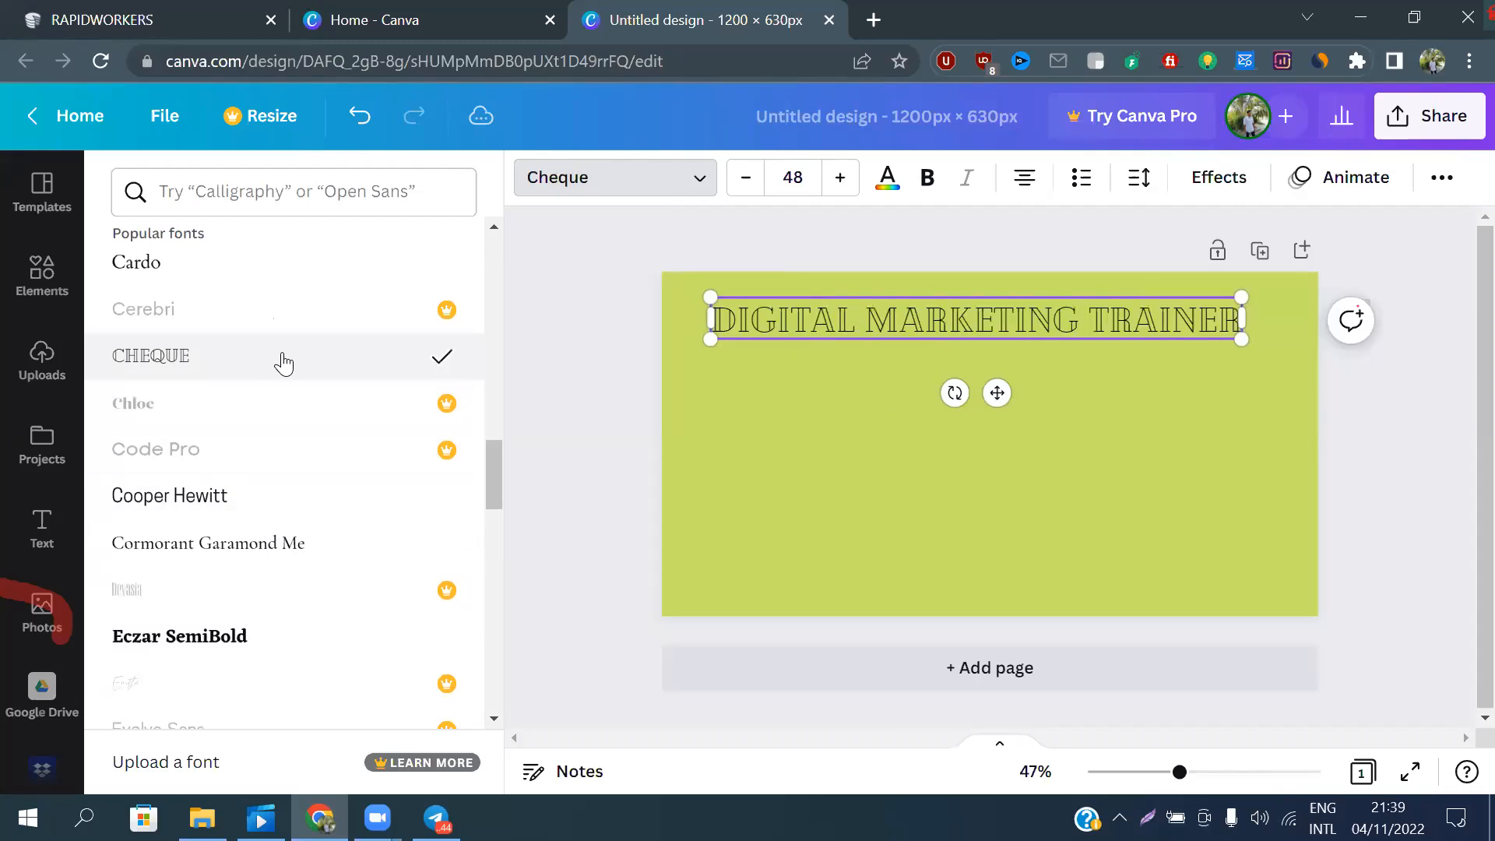
scroll(215, 506, "down", 2)
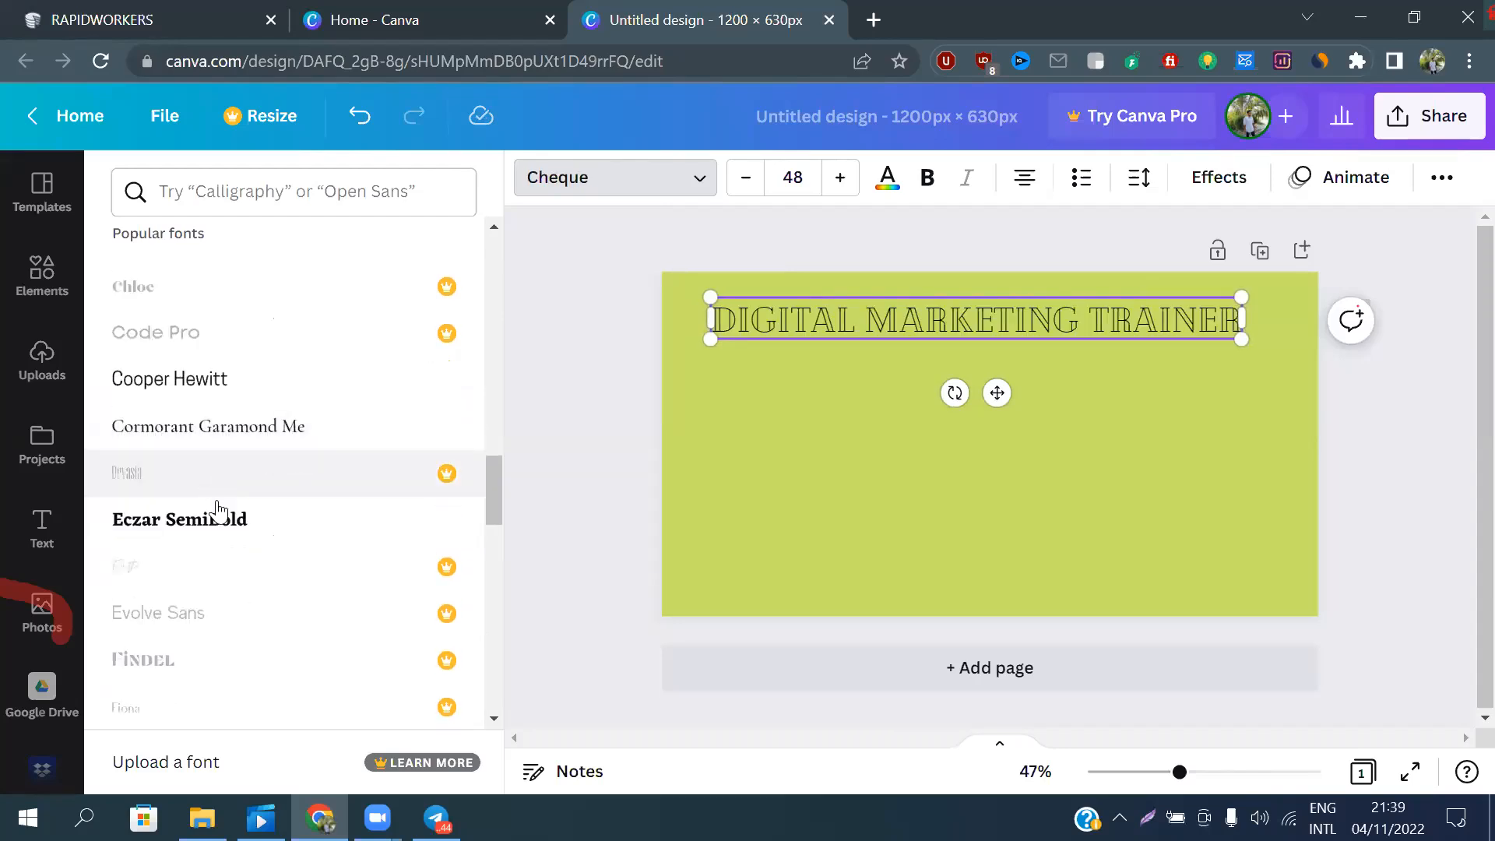
left_click(219, 519)
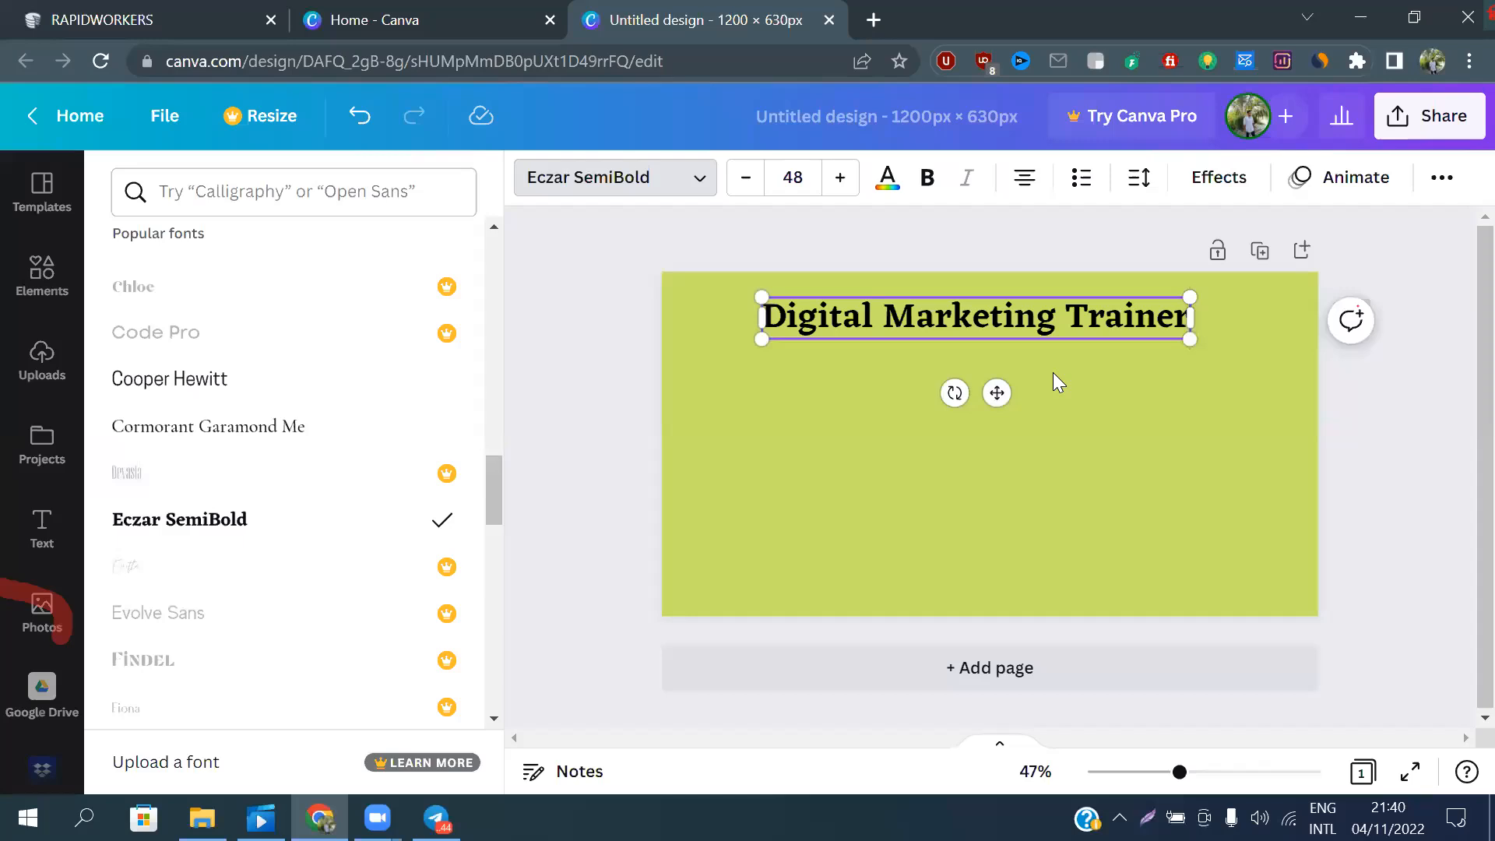
Lower the "Digital Marketing Trainer" heading and add a second heading directly above it near the page's upper edge
left_click_drag(997, 392, 999, 482)
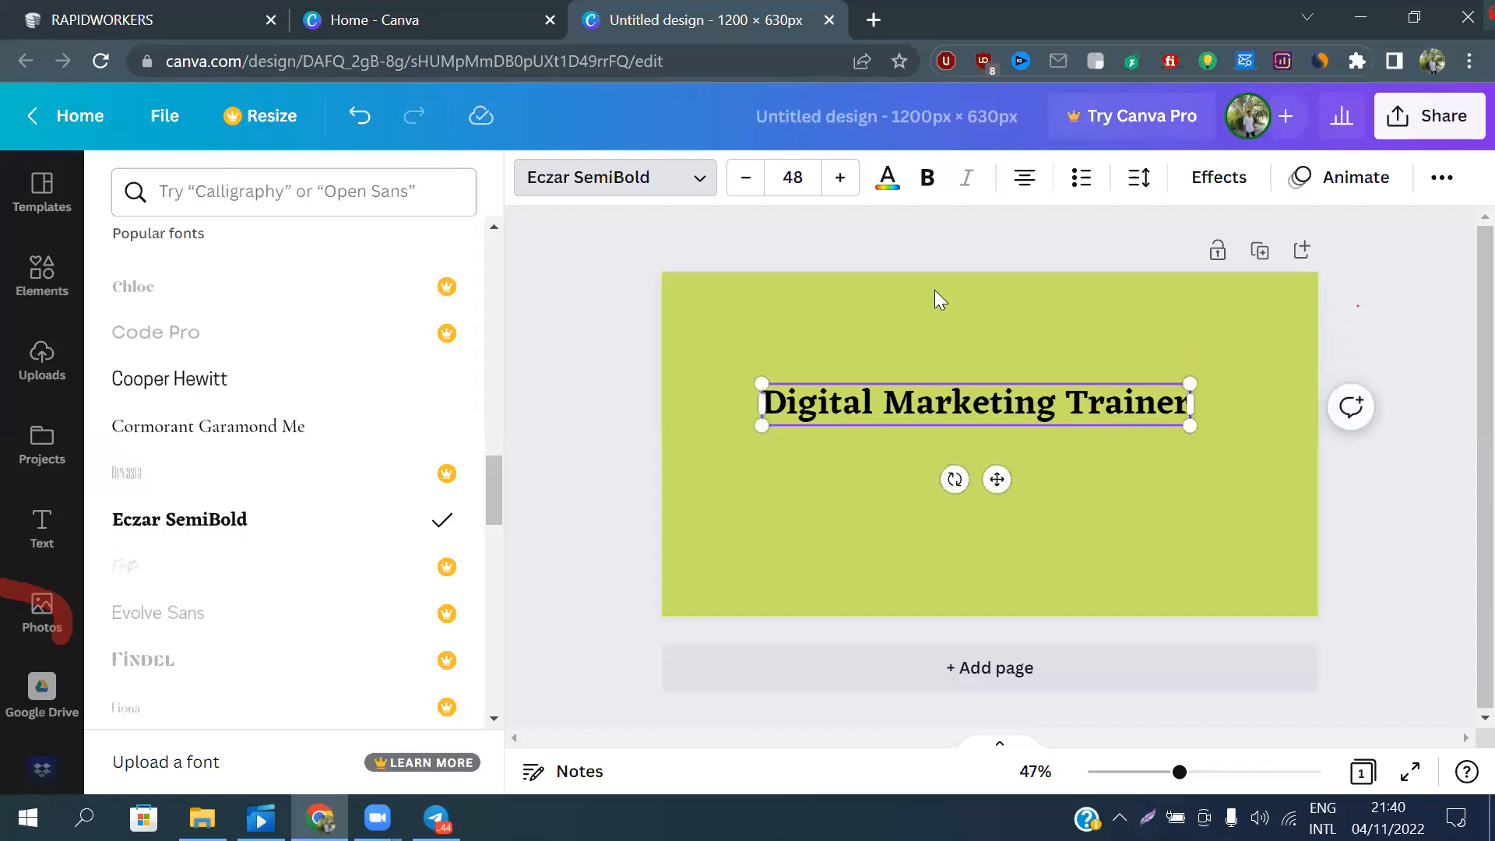
left_click(933, 290)
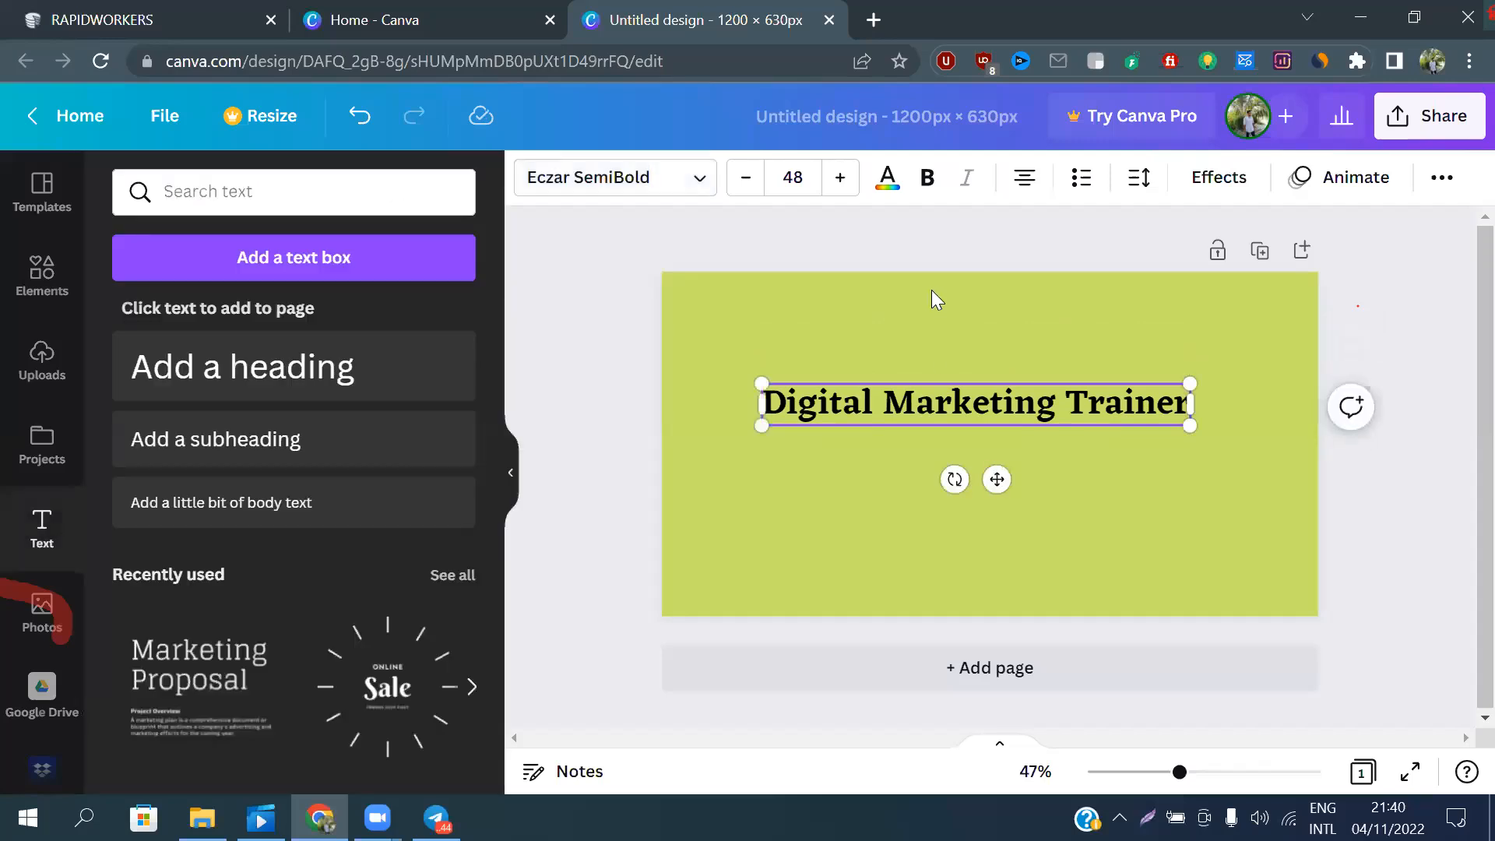
left_click(244, 387)
left_click_drag(988, 478, 986, 426)
left_click(988, 456)
left_click_drag(1003, 513, 983, 387)
left_click(1008, 335)
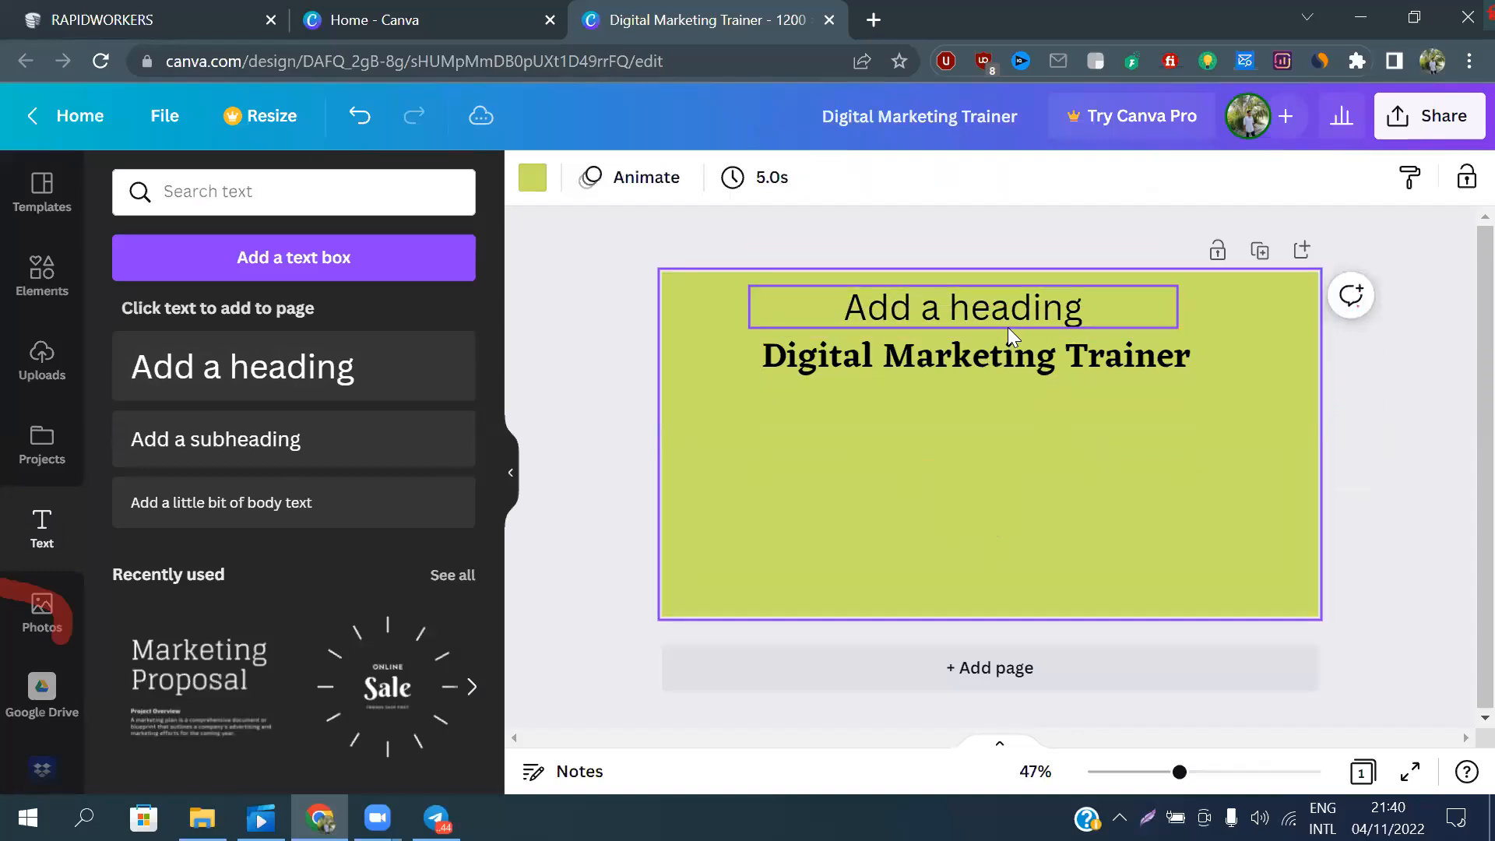
Replace the upper heading's placeholder text with the first part of the trainer's name
left_click(1099, 310)
left_click(1099, 310)
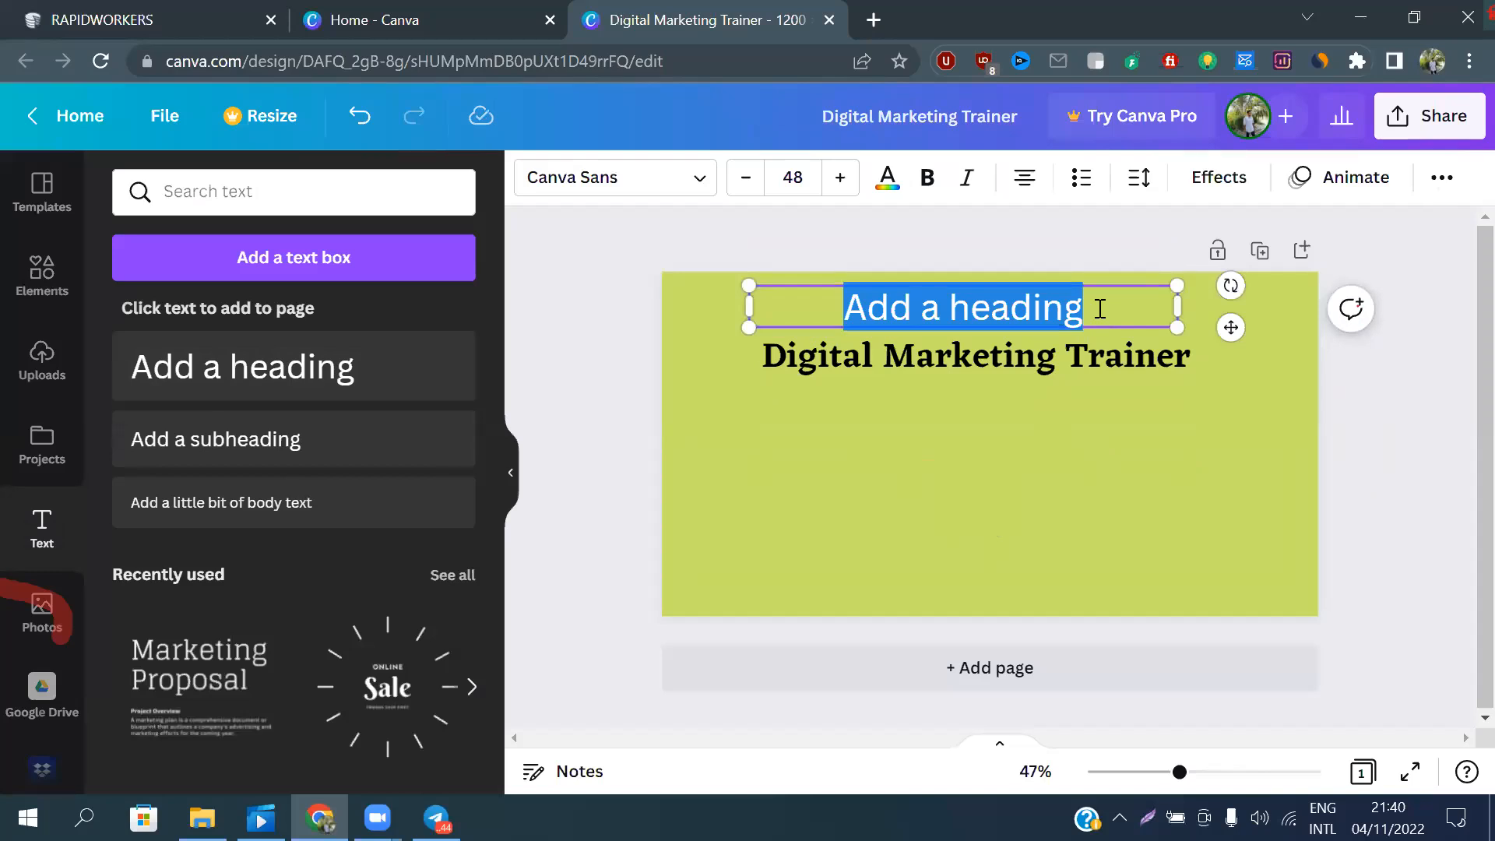
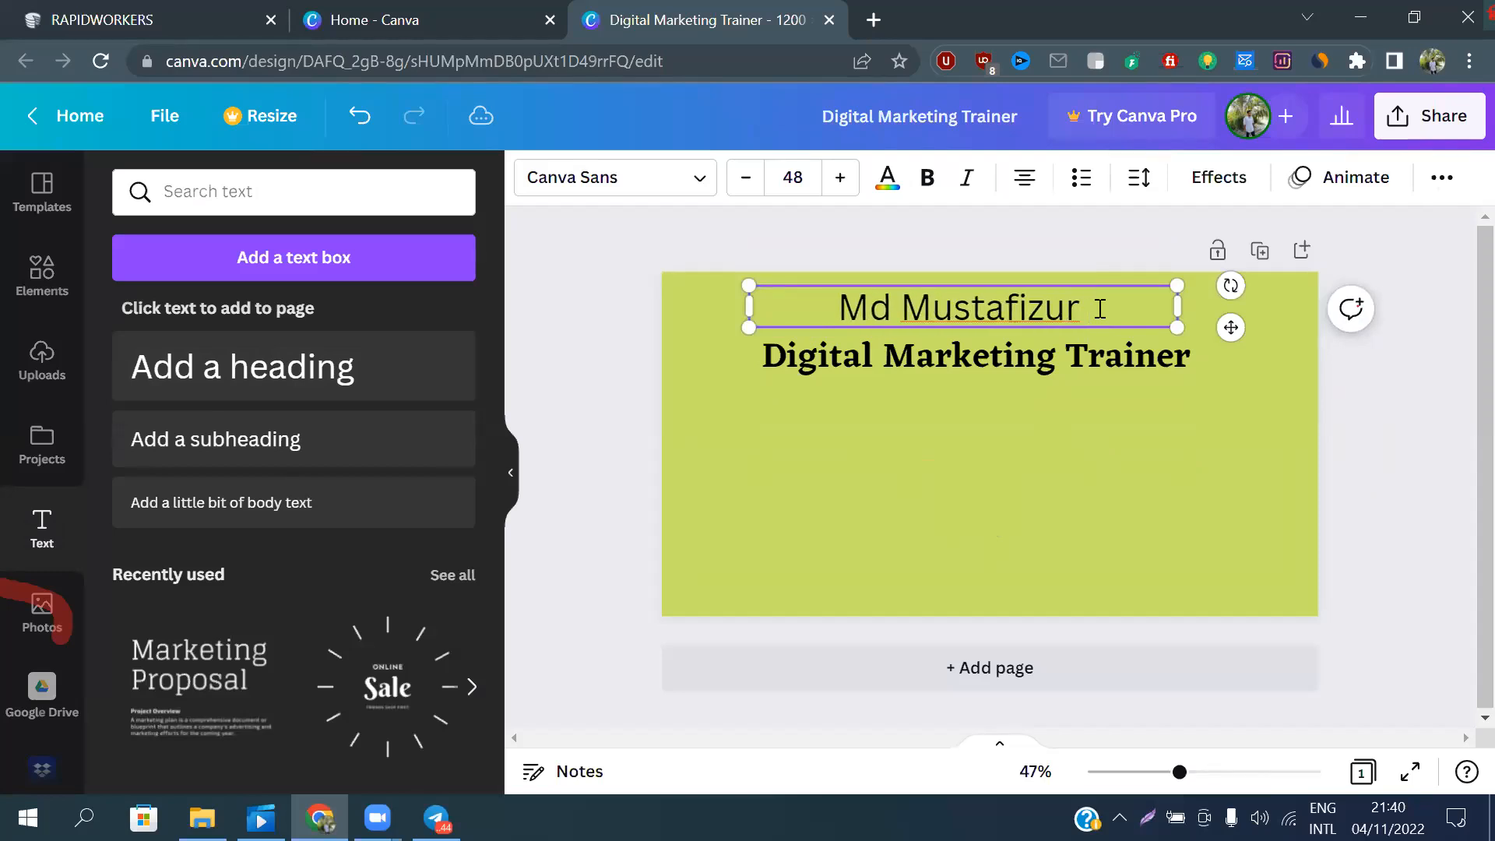
key("Tab")
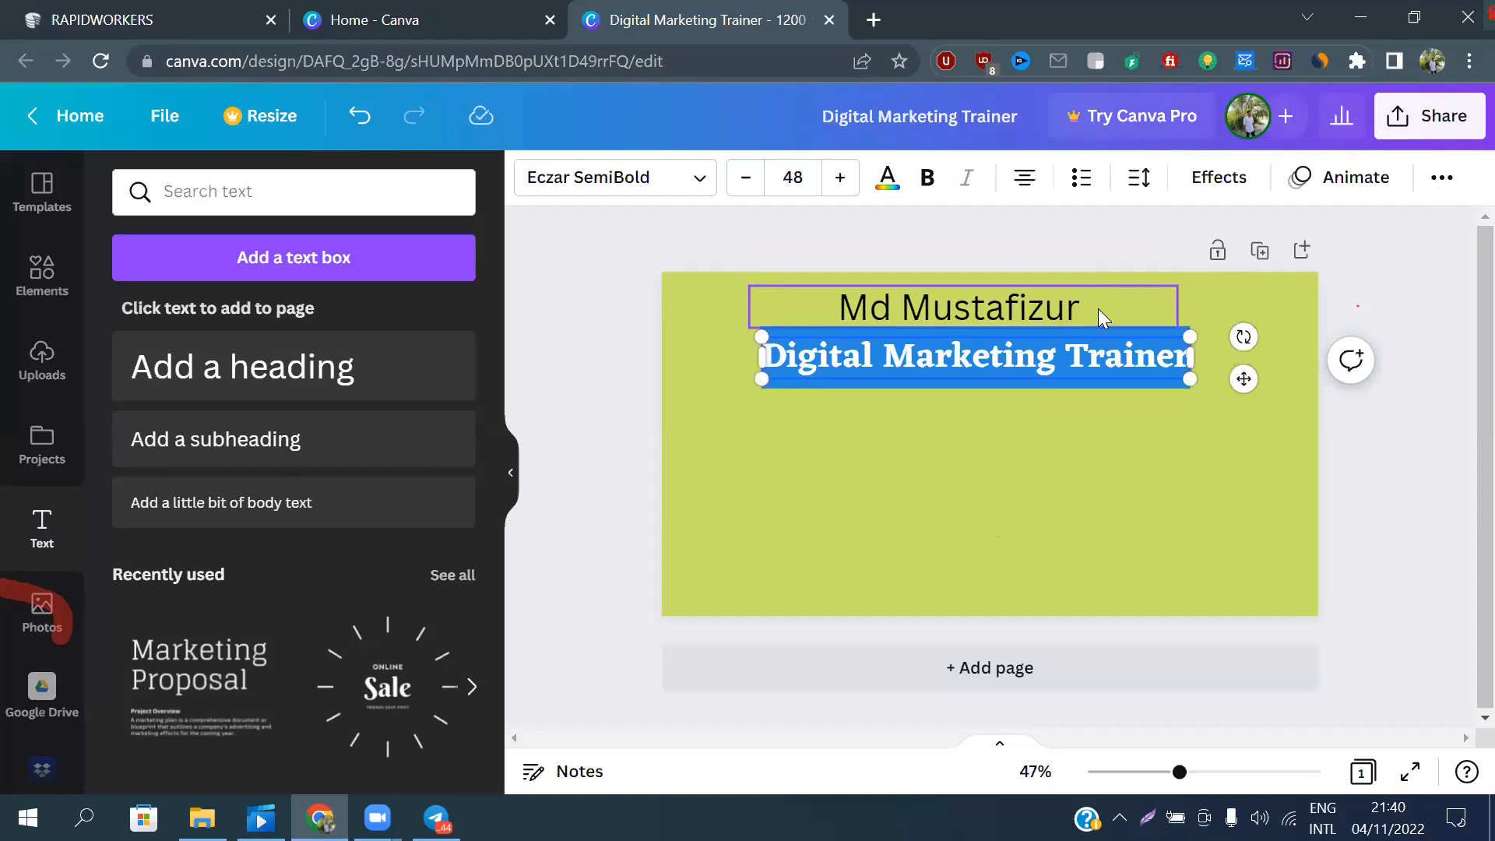
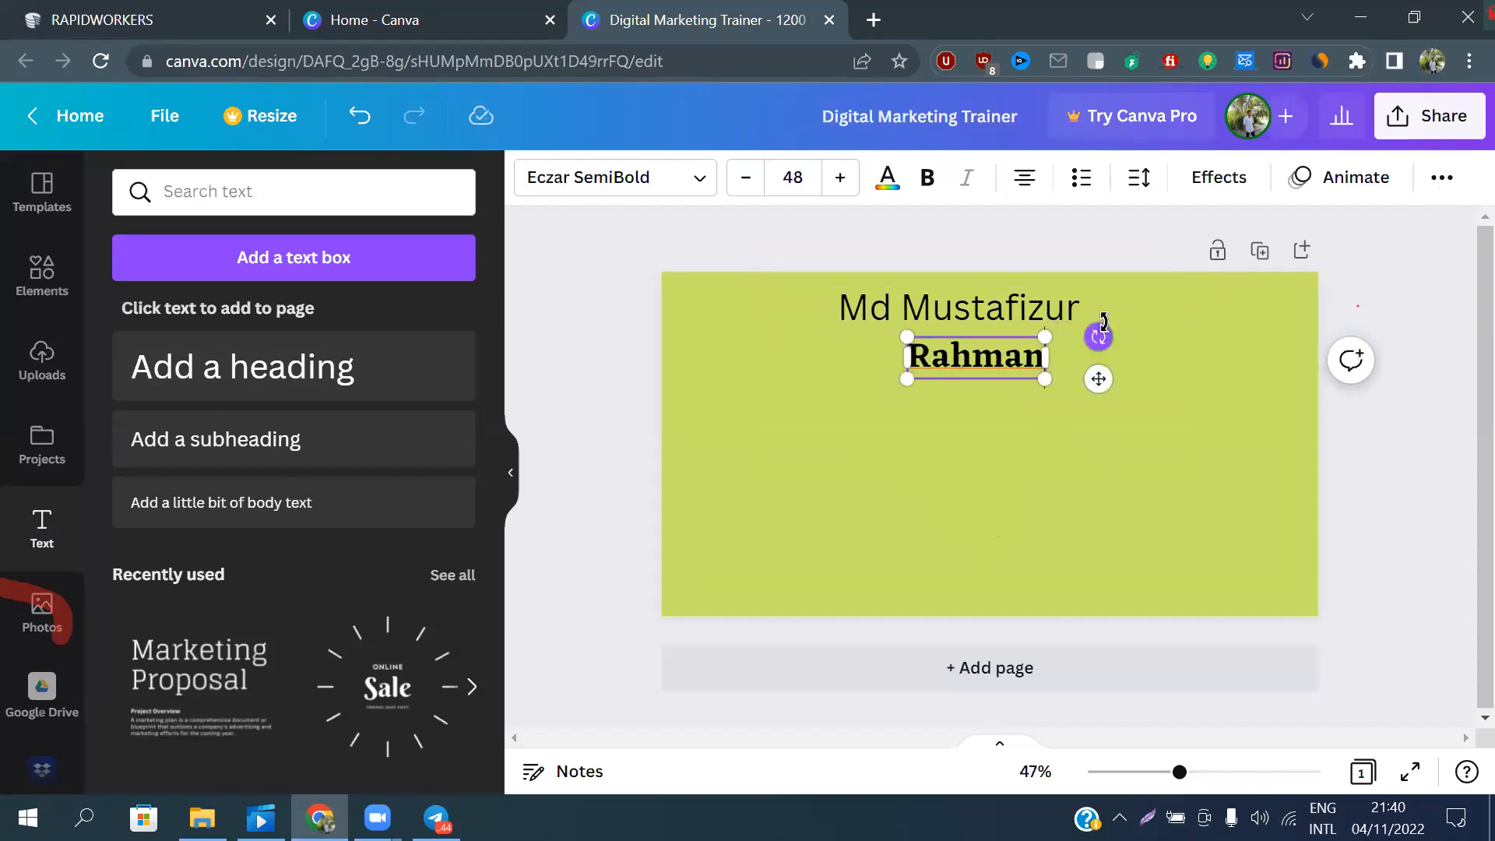
Complete the upper heading by adding the trainer's surname on the same line
left_click(1100, 318)
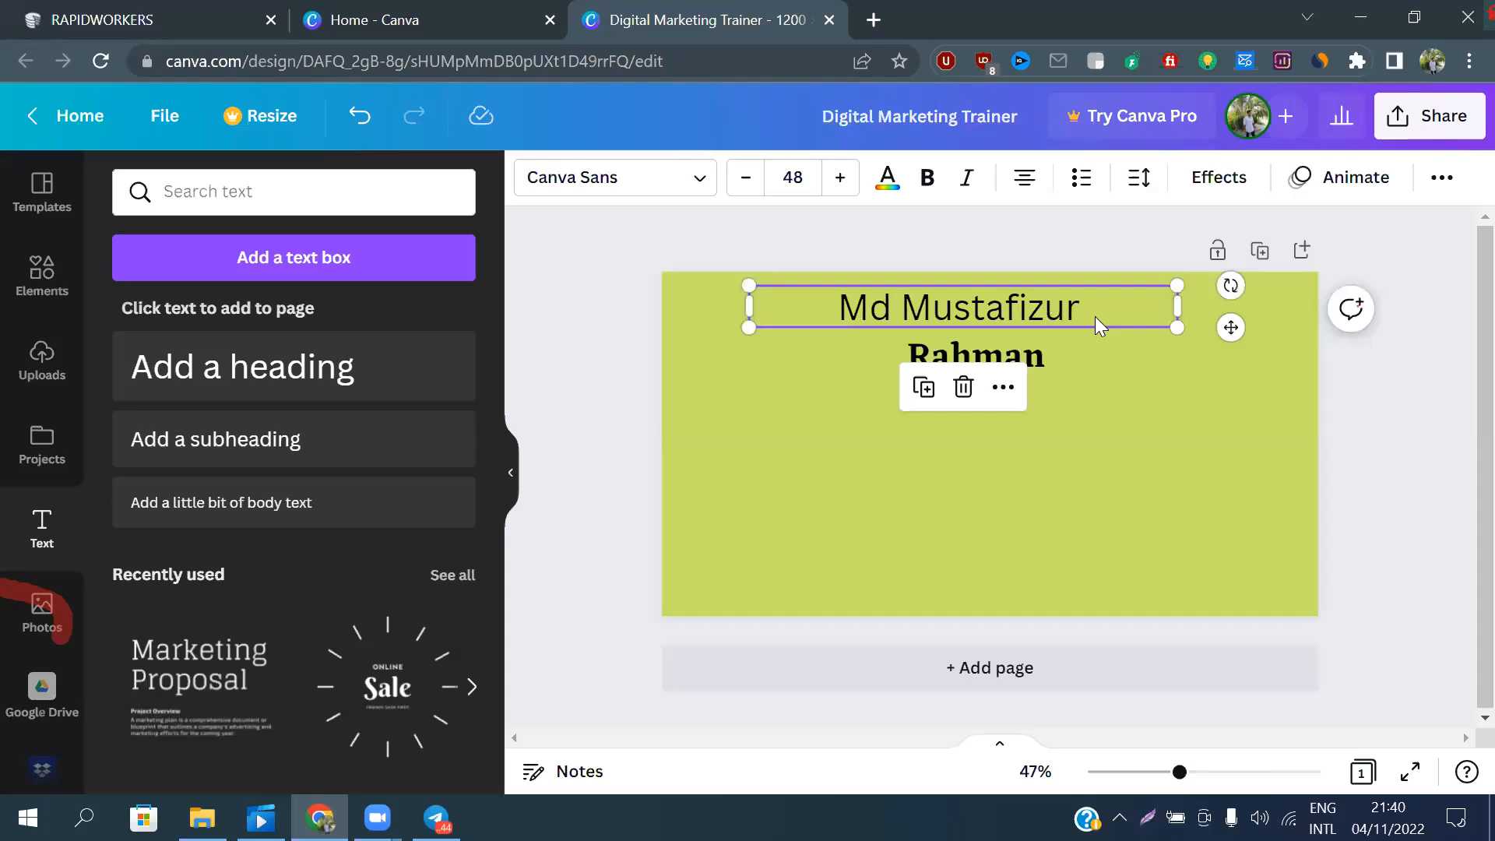
left_click(1100, 310)
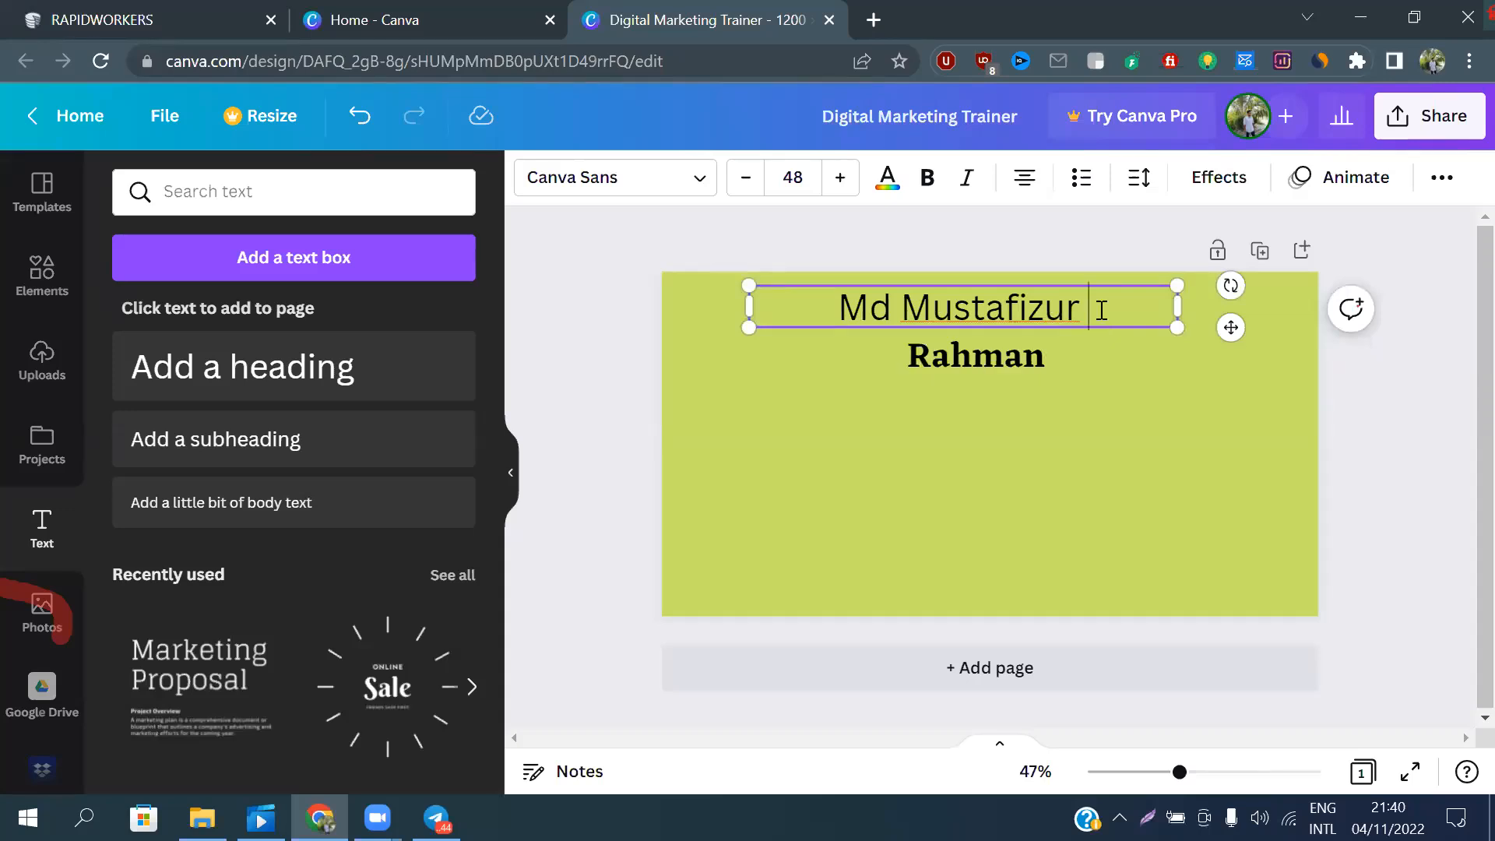
type("R")
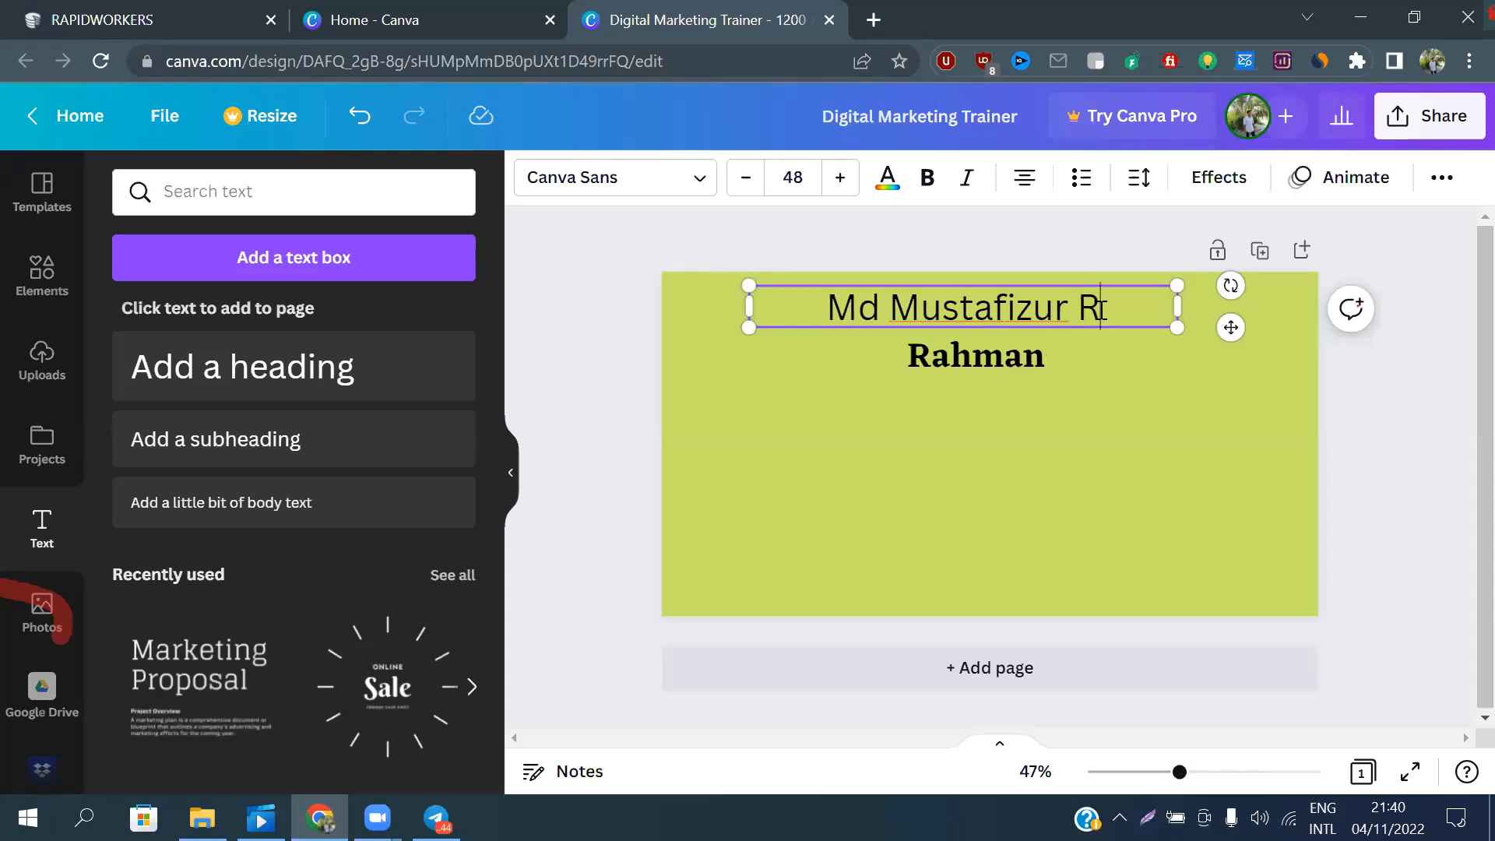
type("an")
key("BackSpace")
type("h")
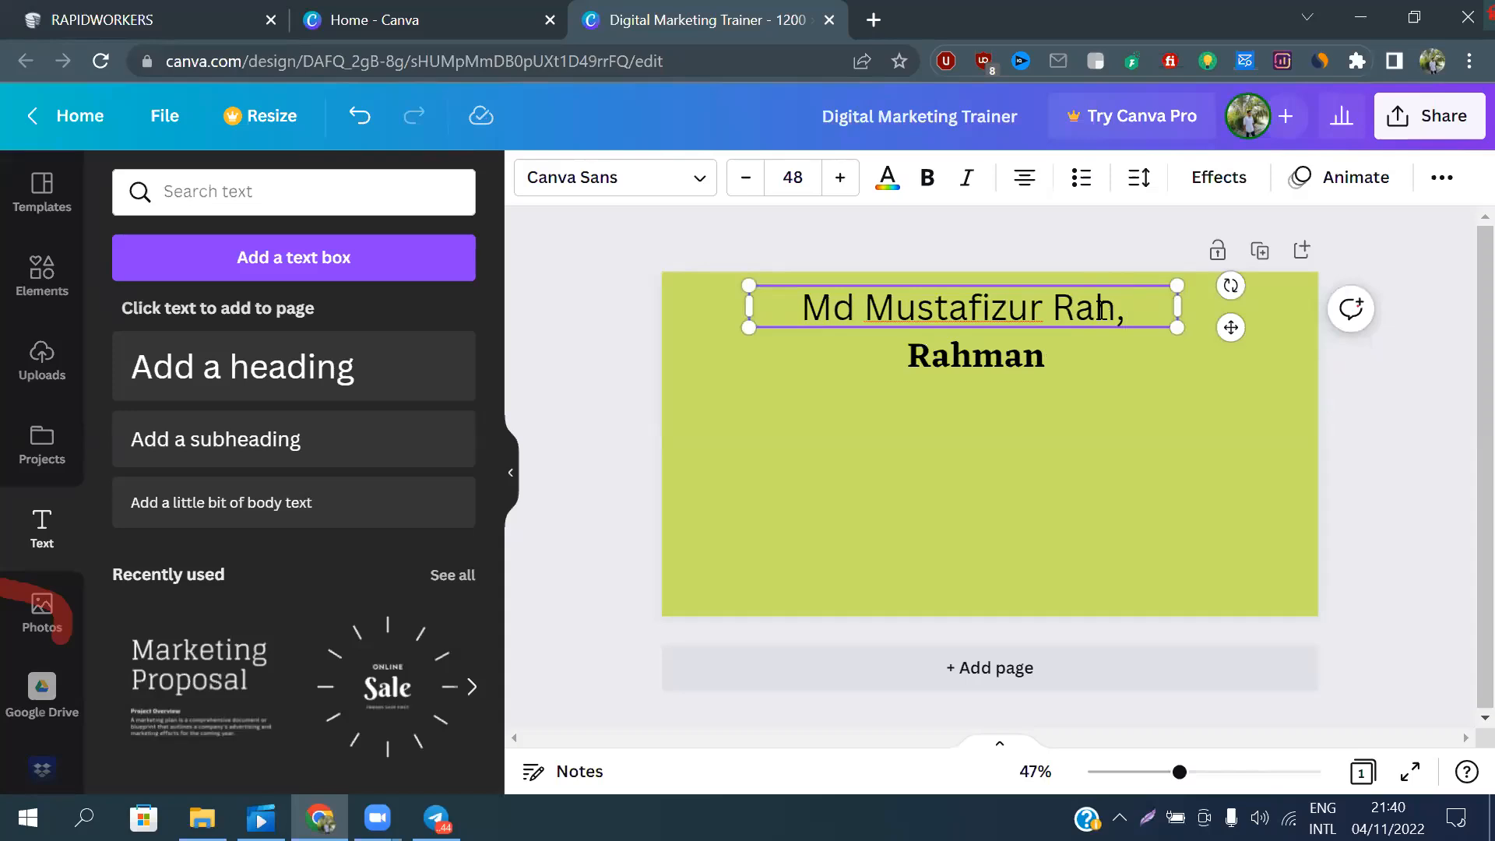
type("man")
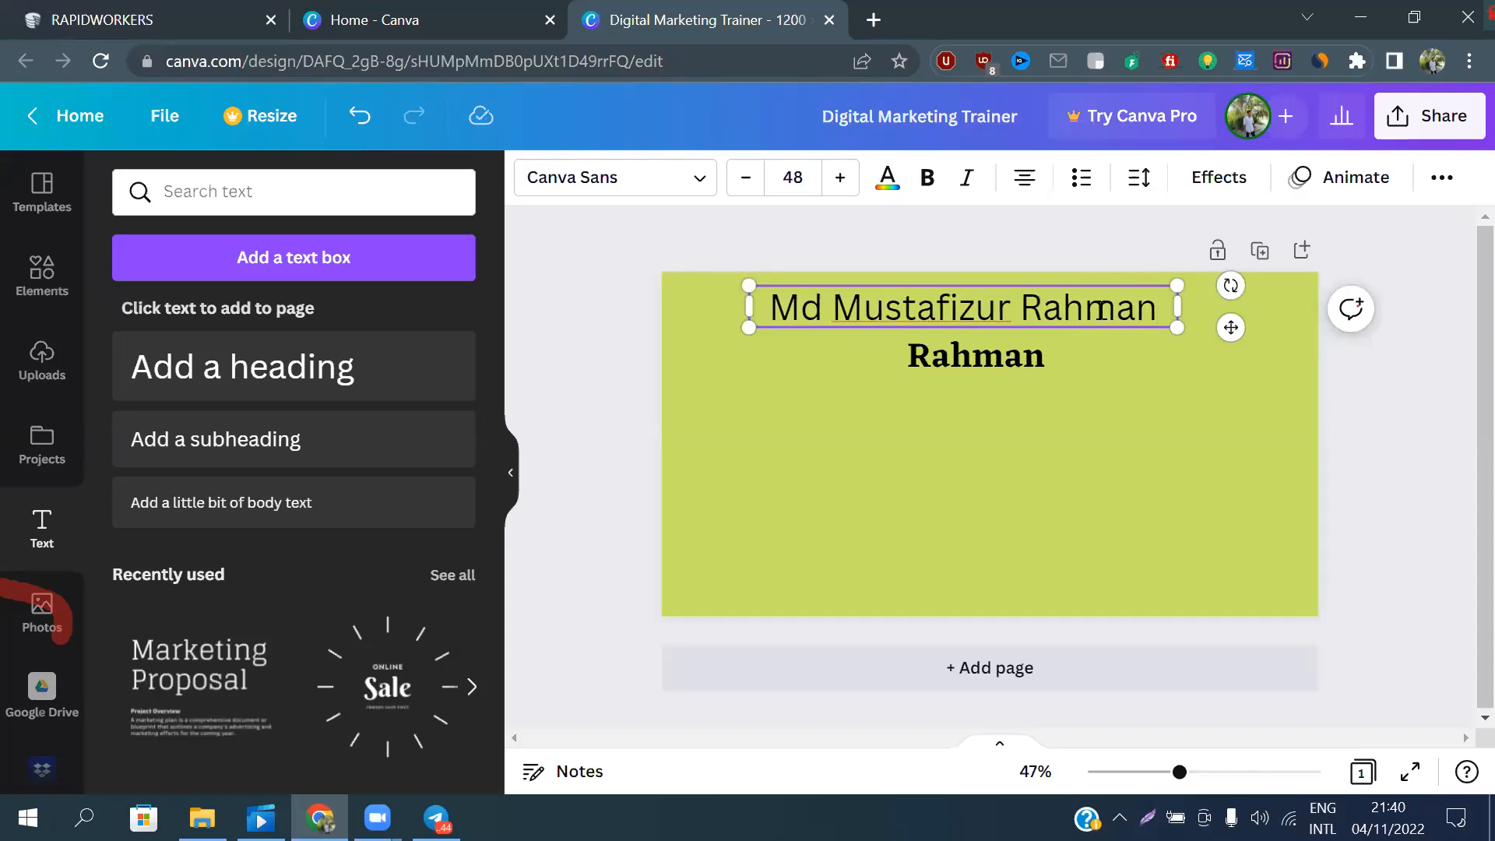
Replace the text of the heading below the name with "Digital Marketing Trainer"
left_click(997, 352)
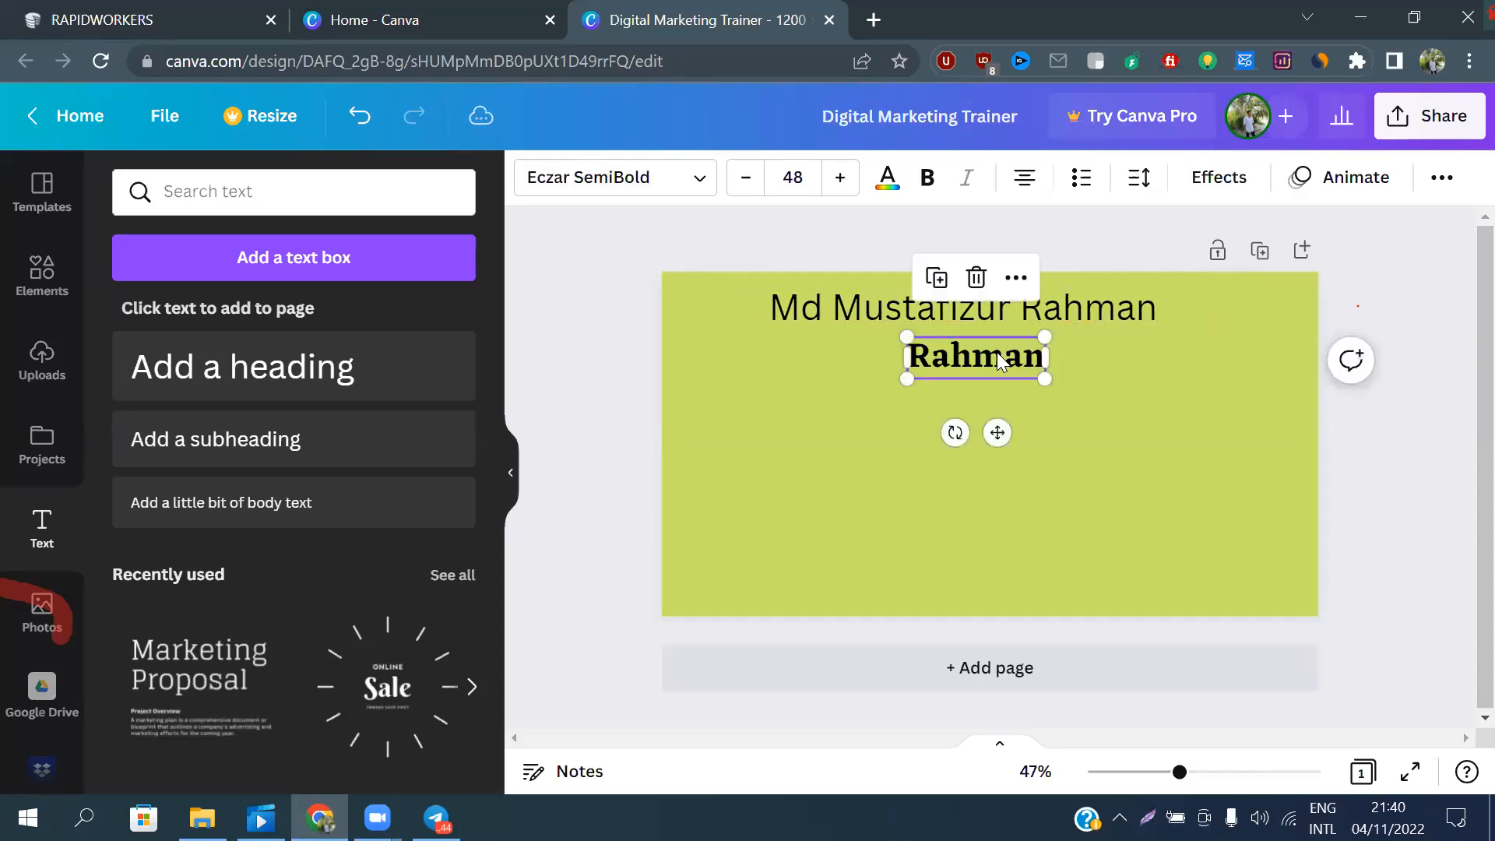
left_click(1005, 360)
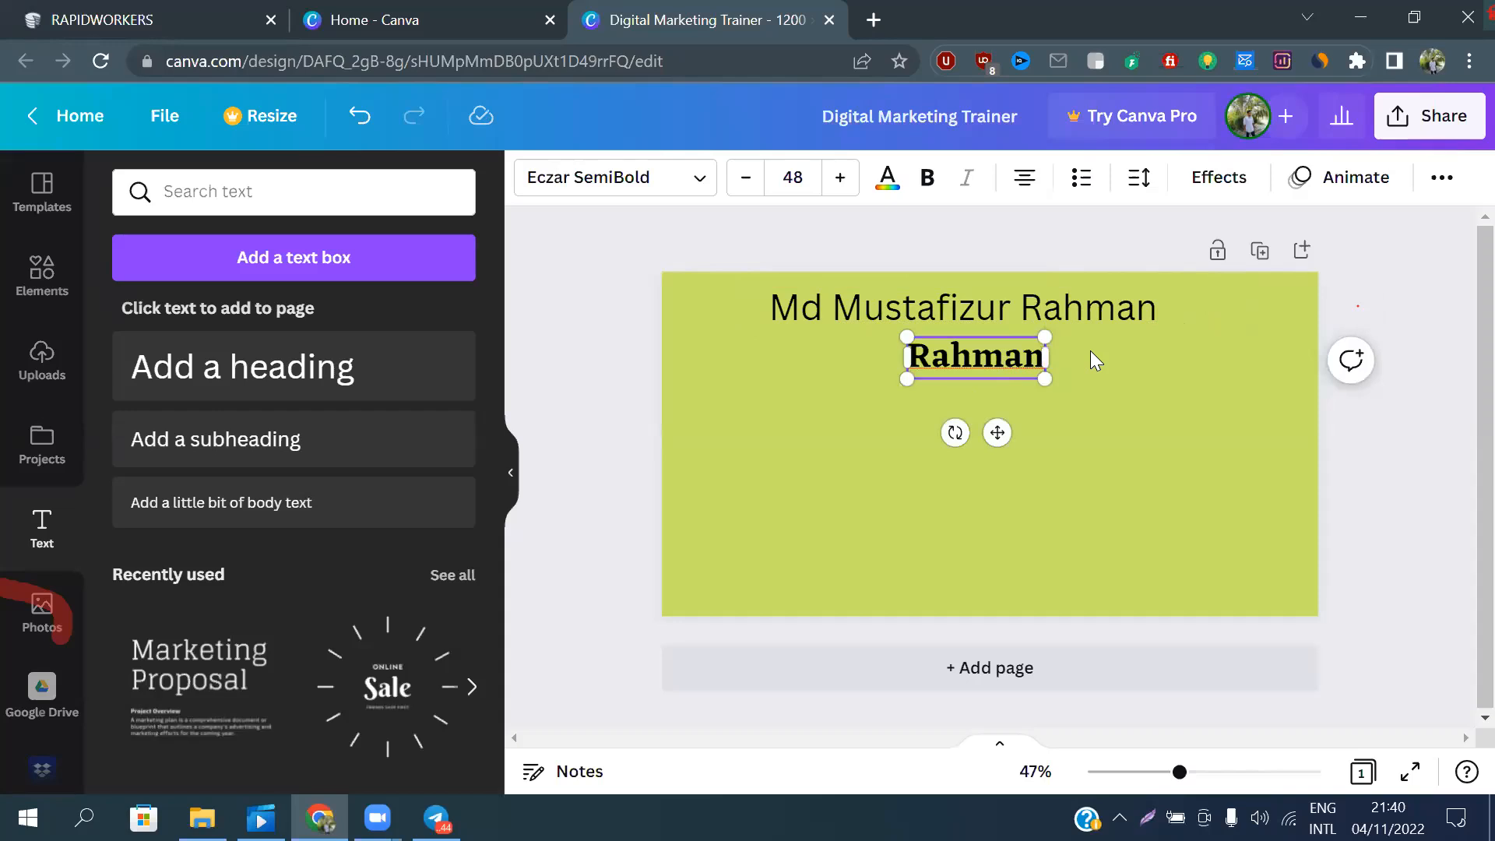
key("BackSpace")
key("BackSpace")
key("BackSpace")
key("BackSpace")
key("BackSpace")
key("BackSpace")
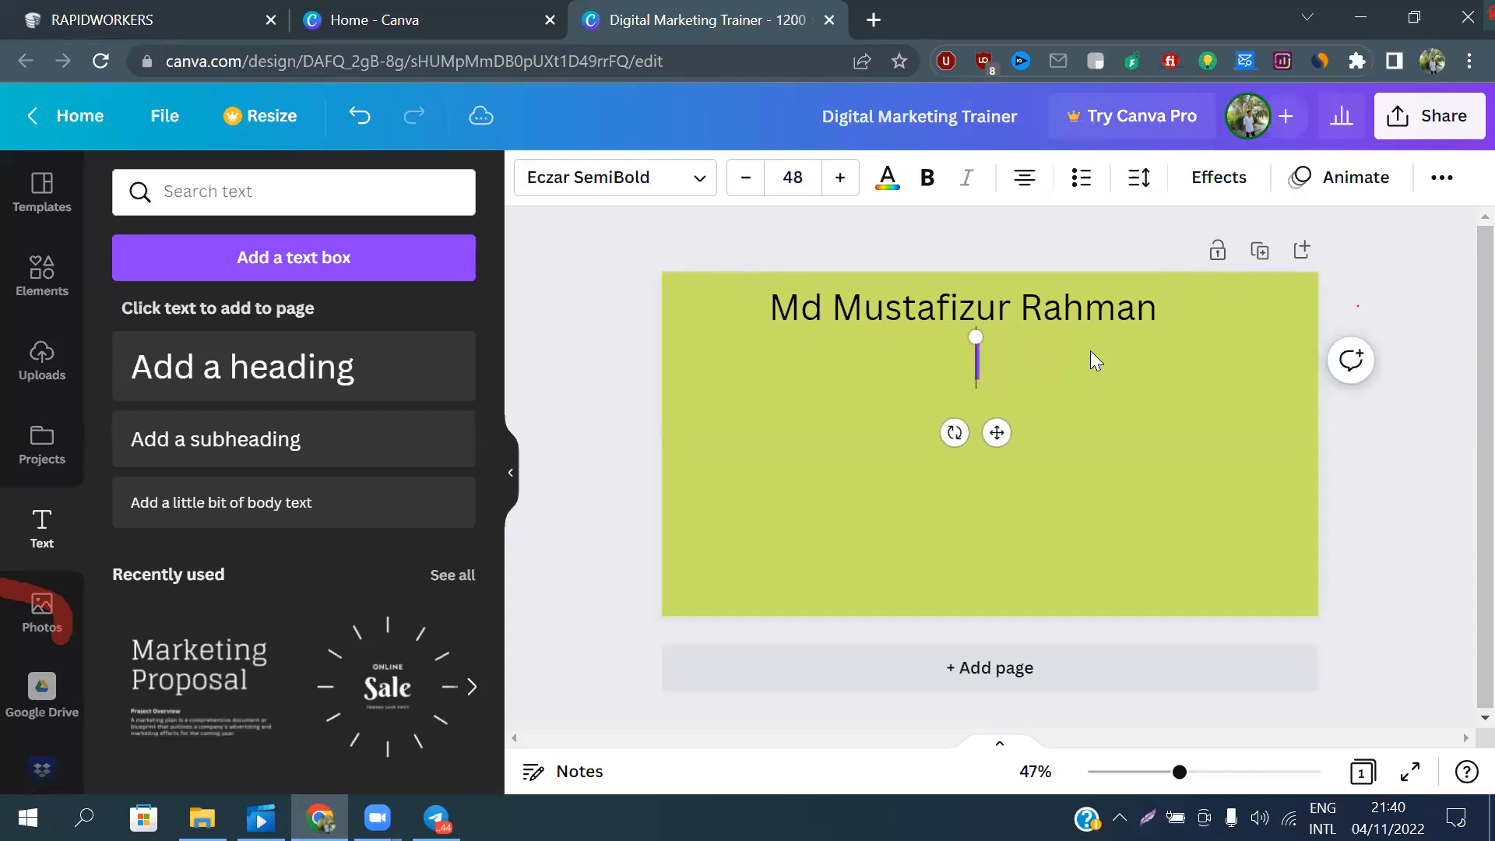
type("Digital")
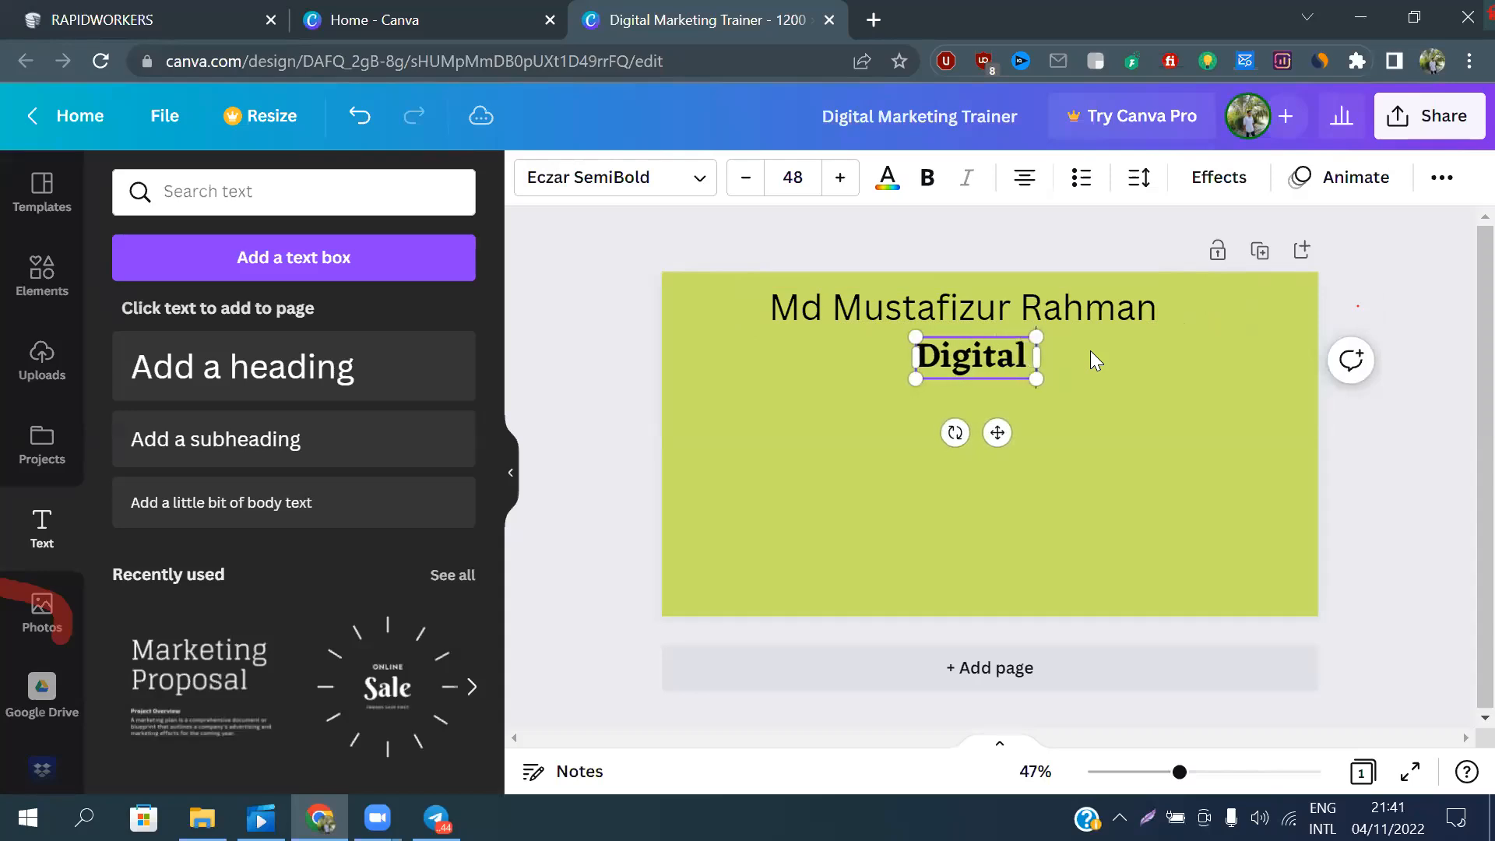
type(" Marketi")
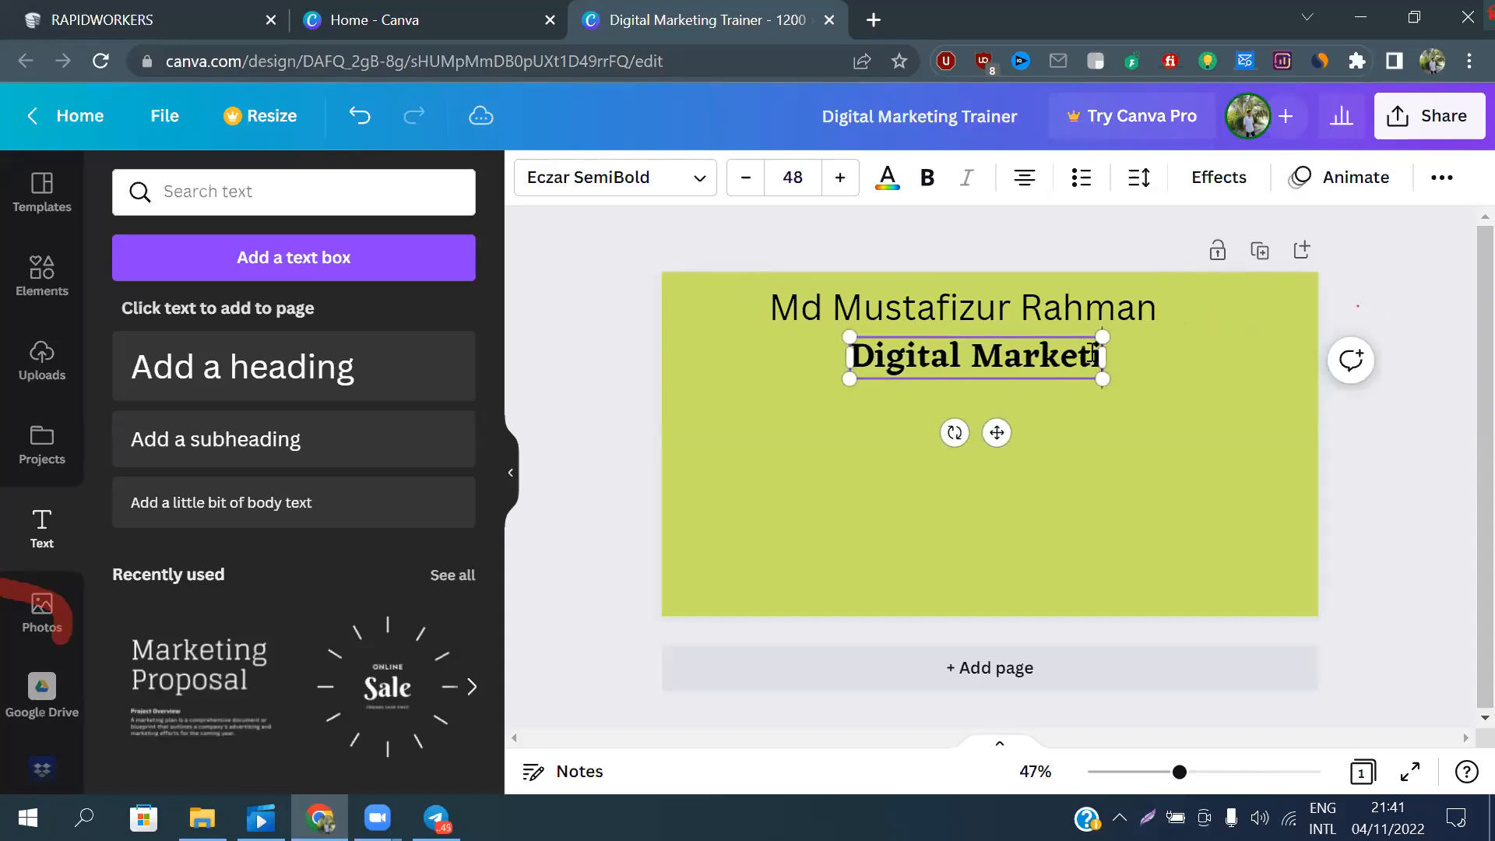
type("ng Tra")
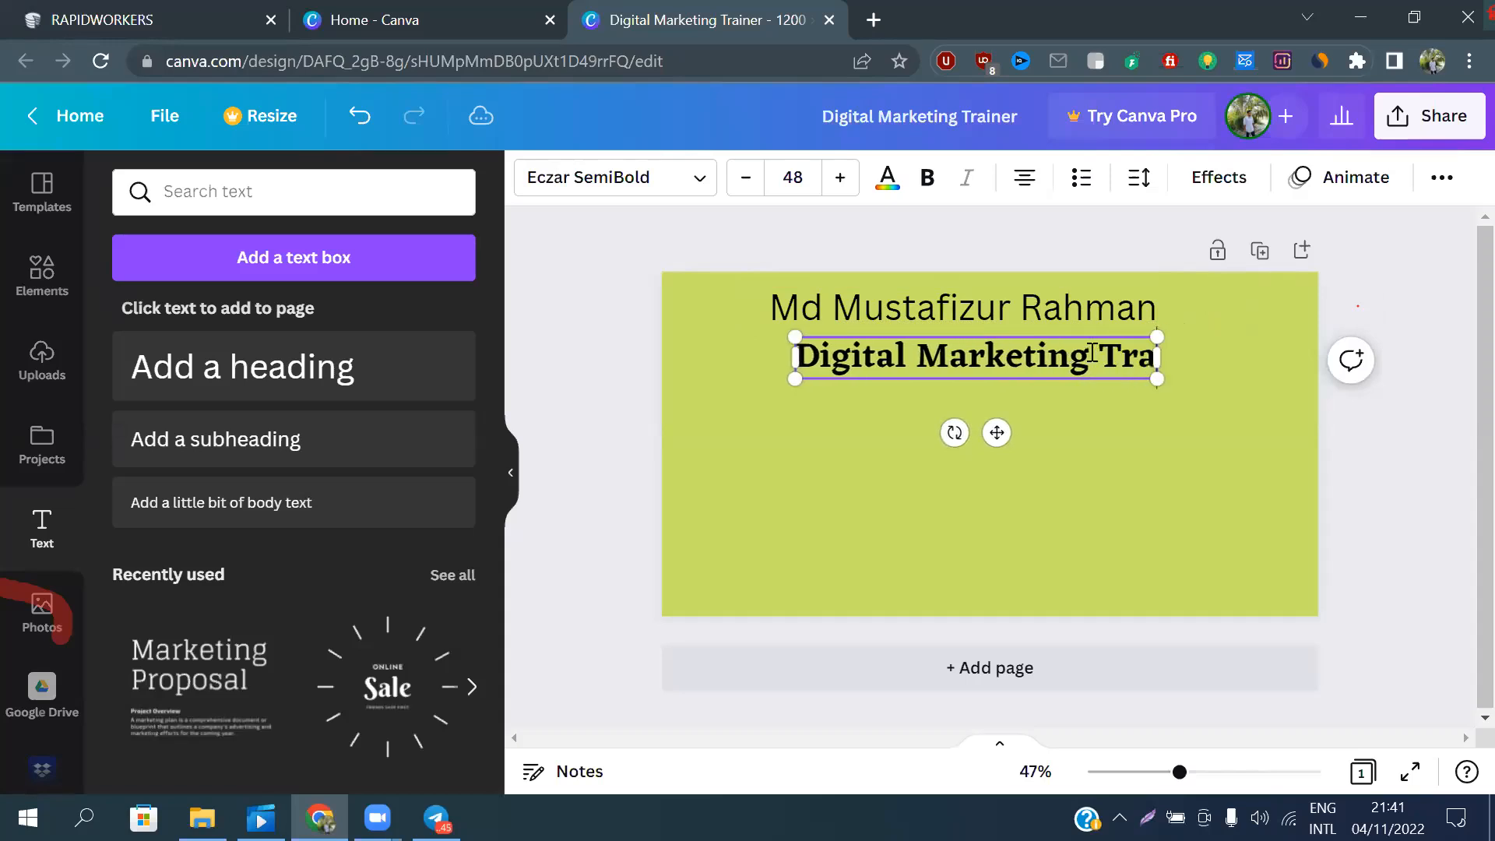
type("iner")
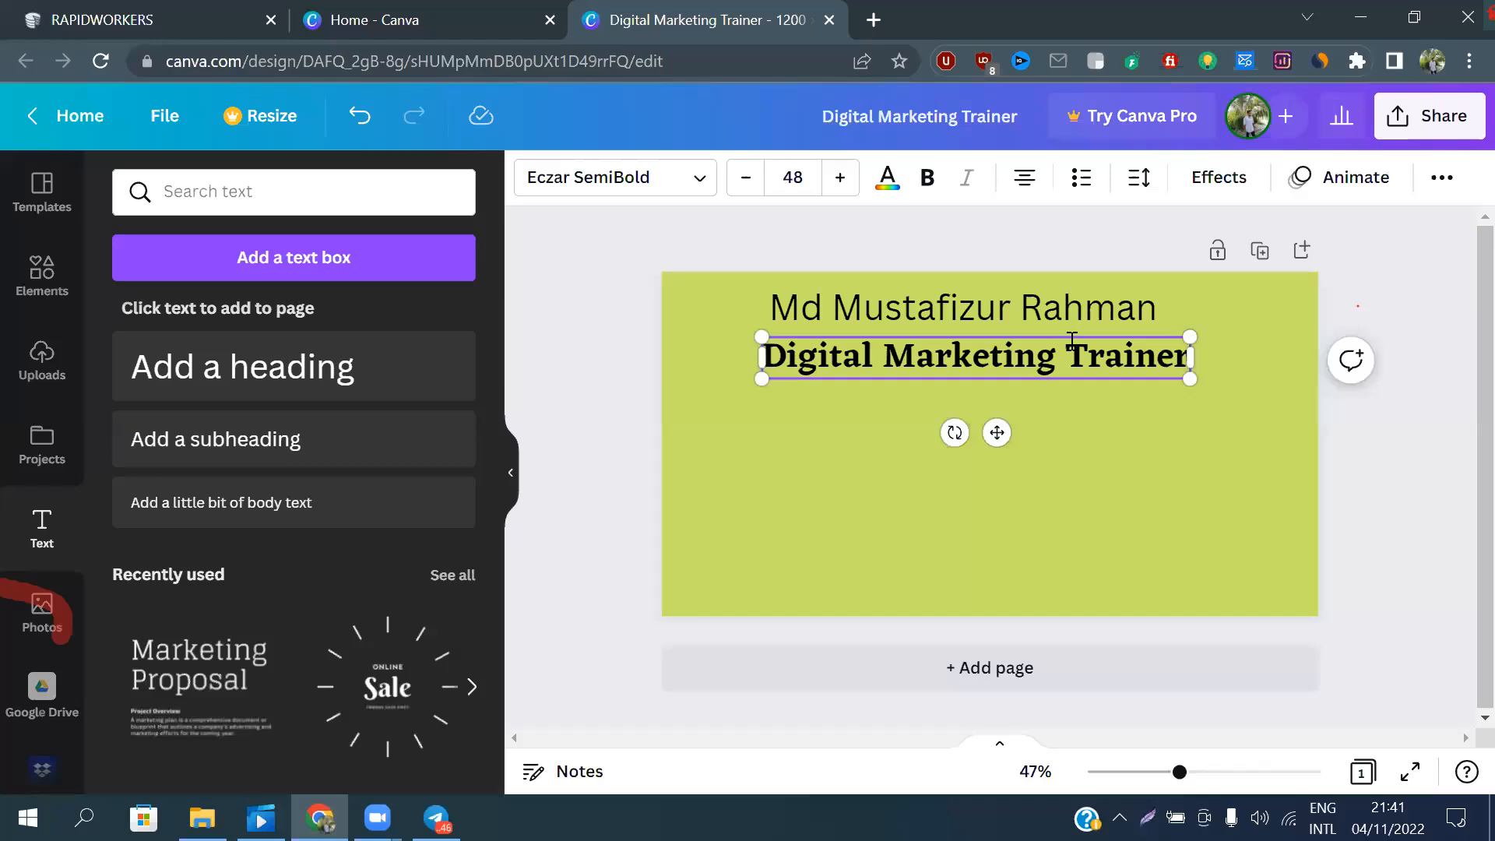
left_click(1011, 403)
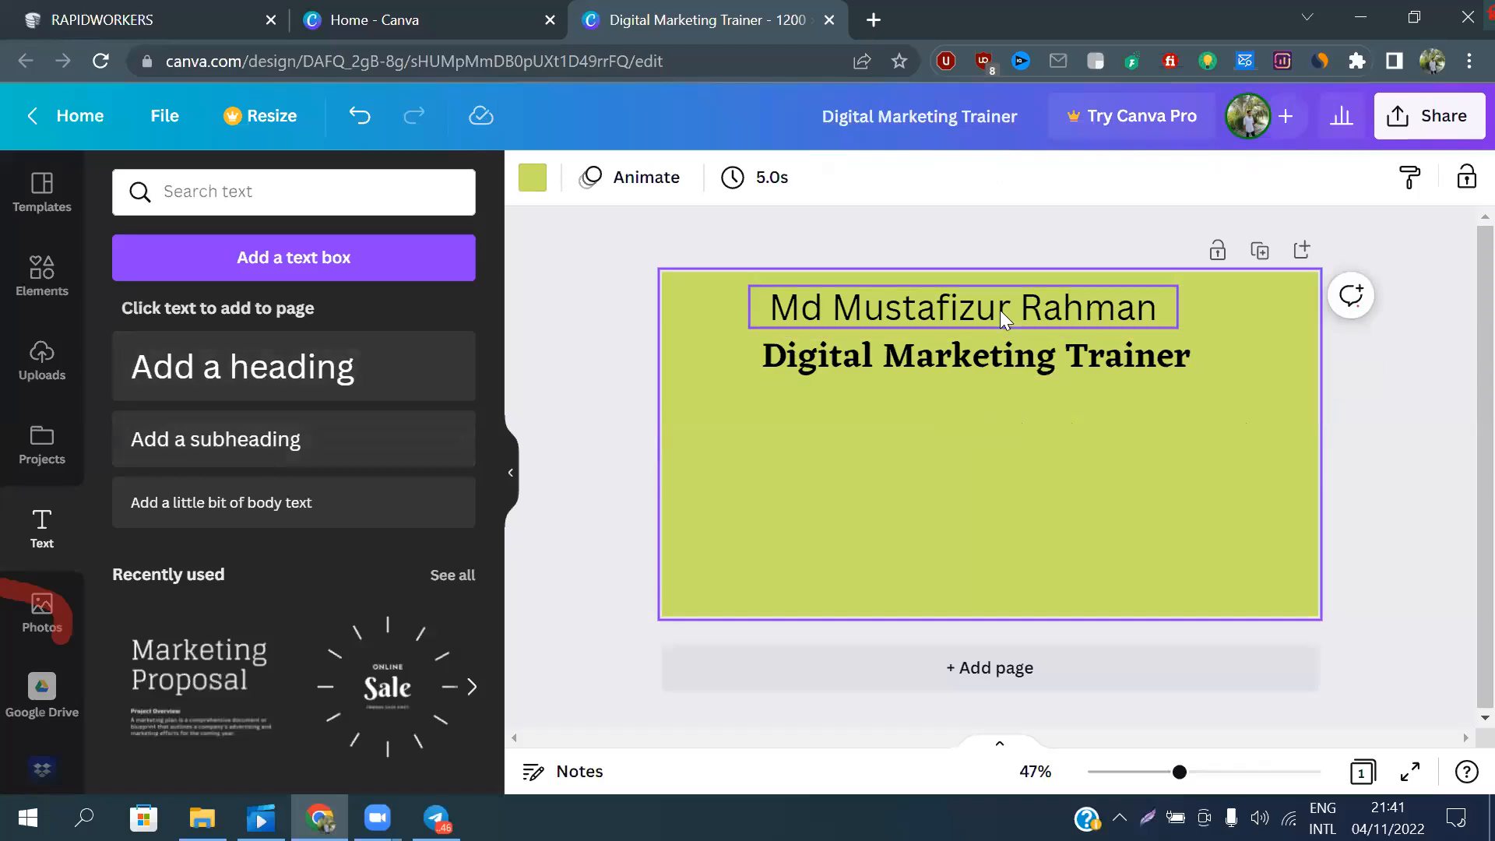
Try Archivo Black and Eczar SemiBold on the trainer's name heading, then settle on Anton
left_click(969, 305)
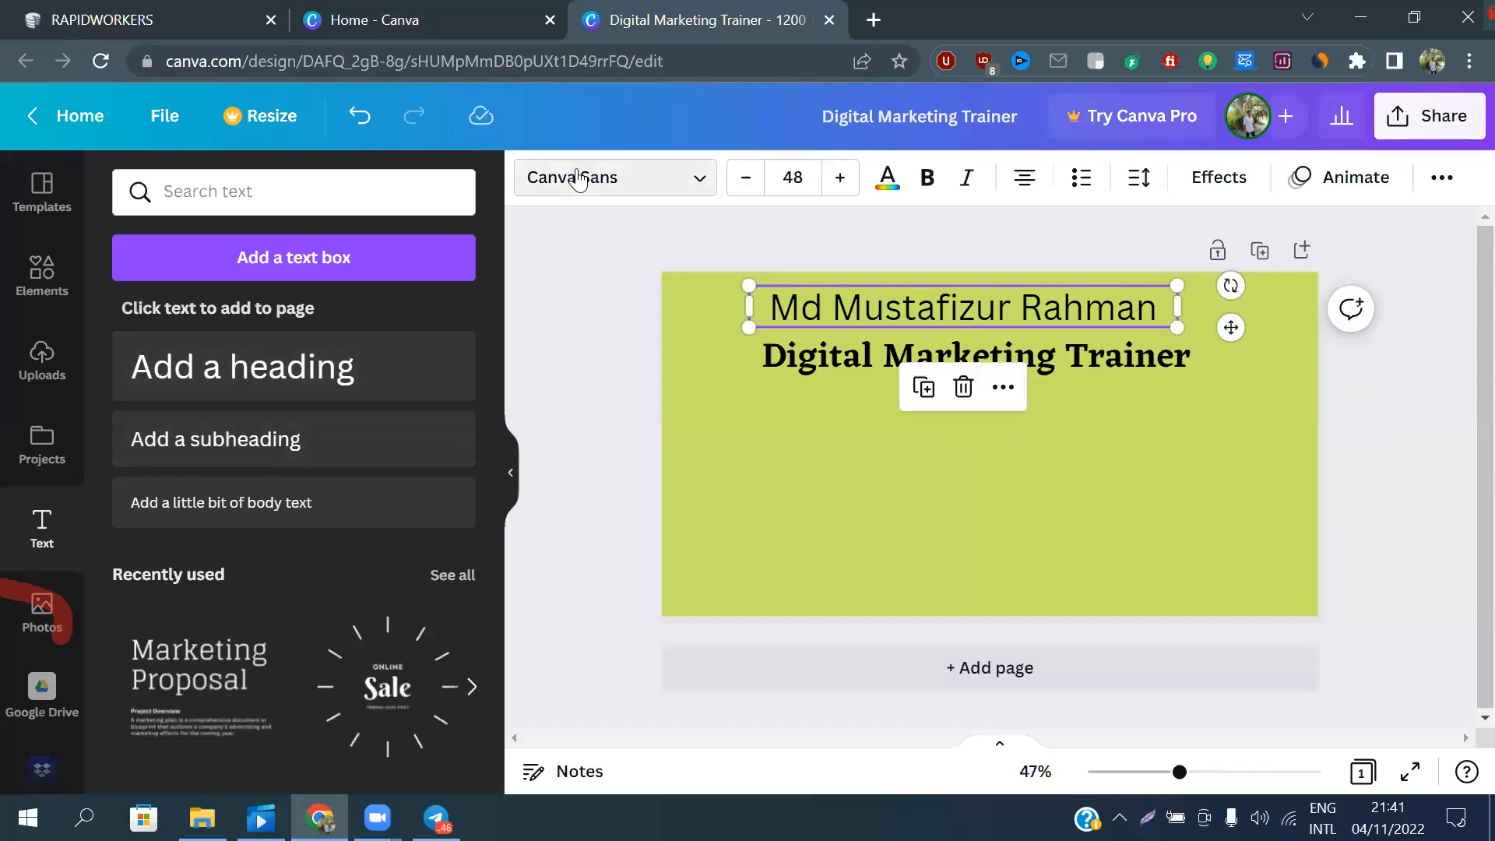
left_click(576, 173)
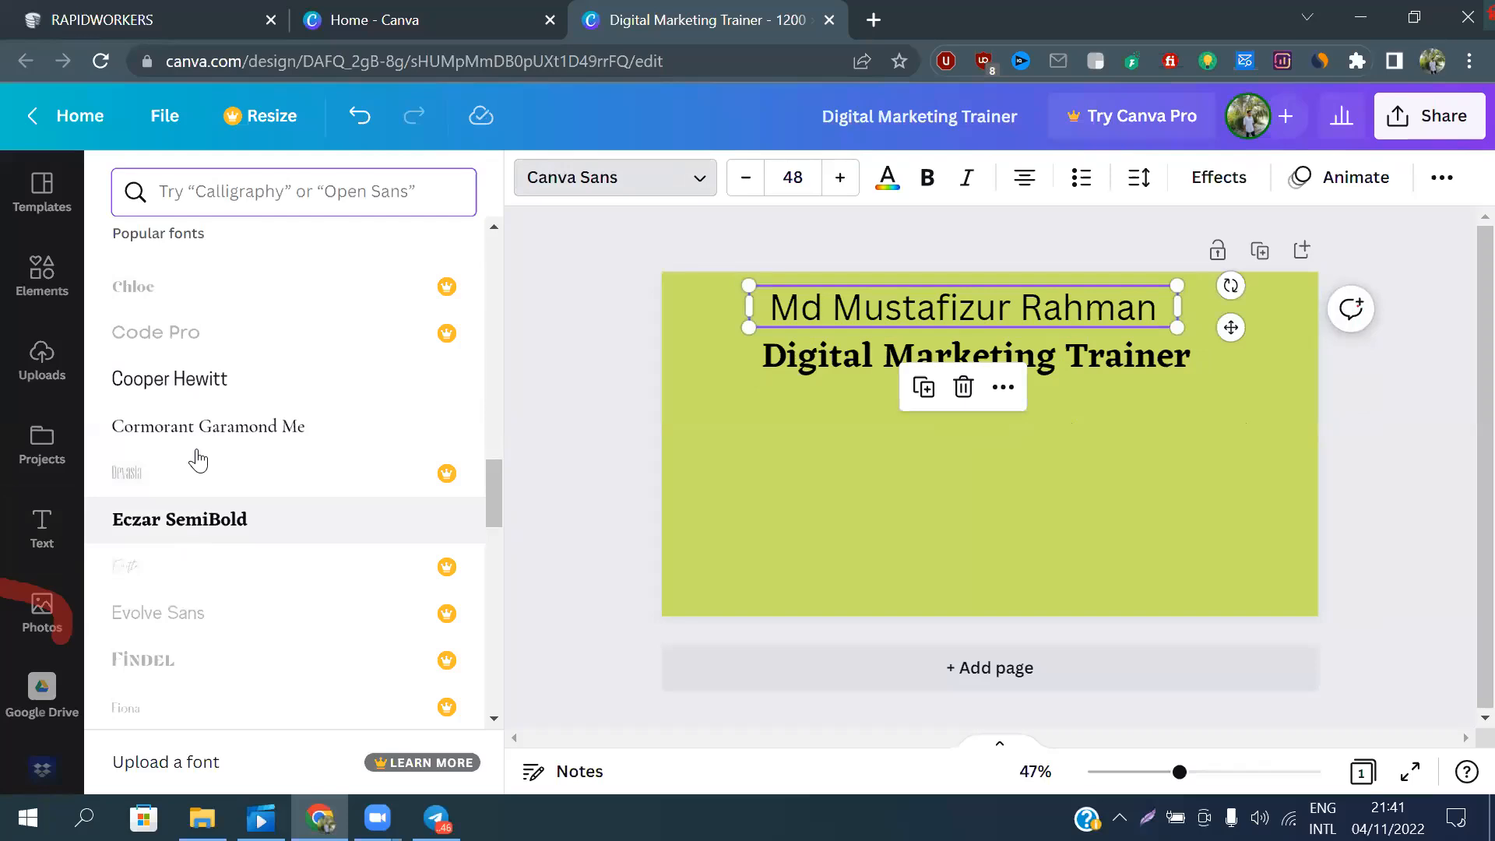
scroll(240, 267, "up", 10)
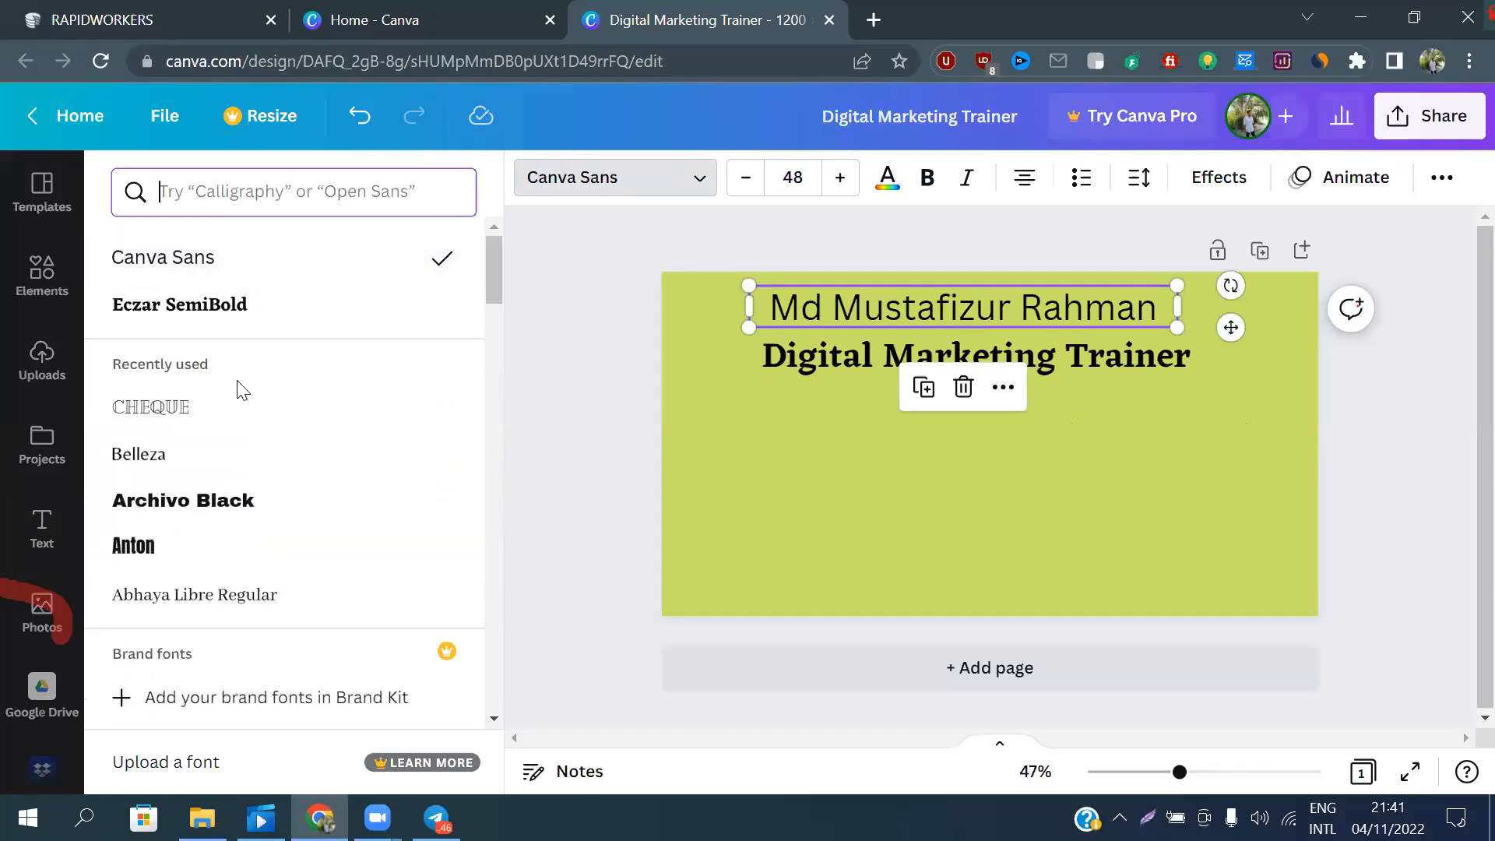
left_click(234, 518)
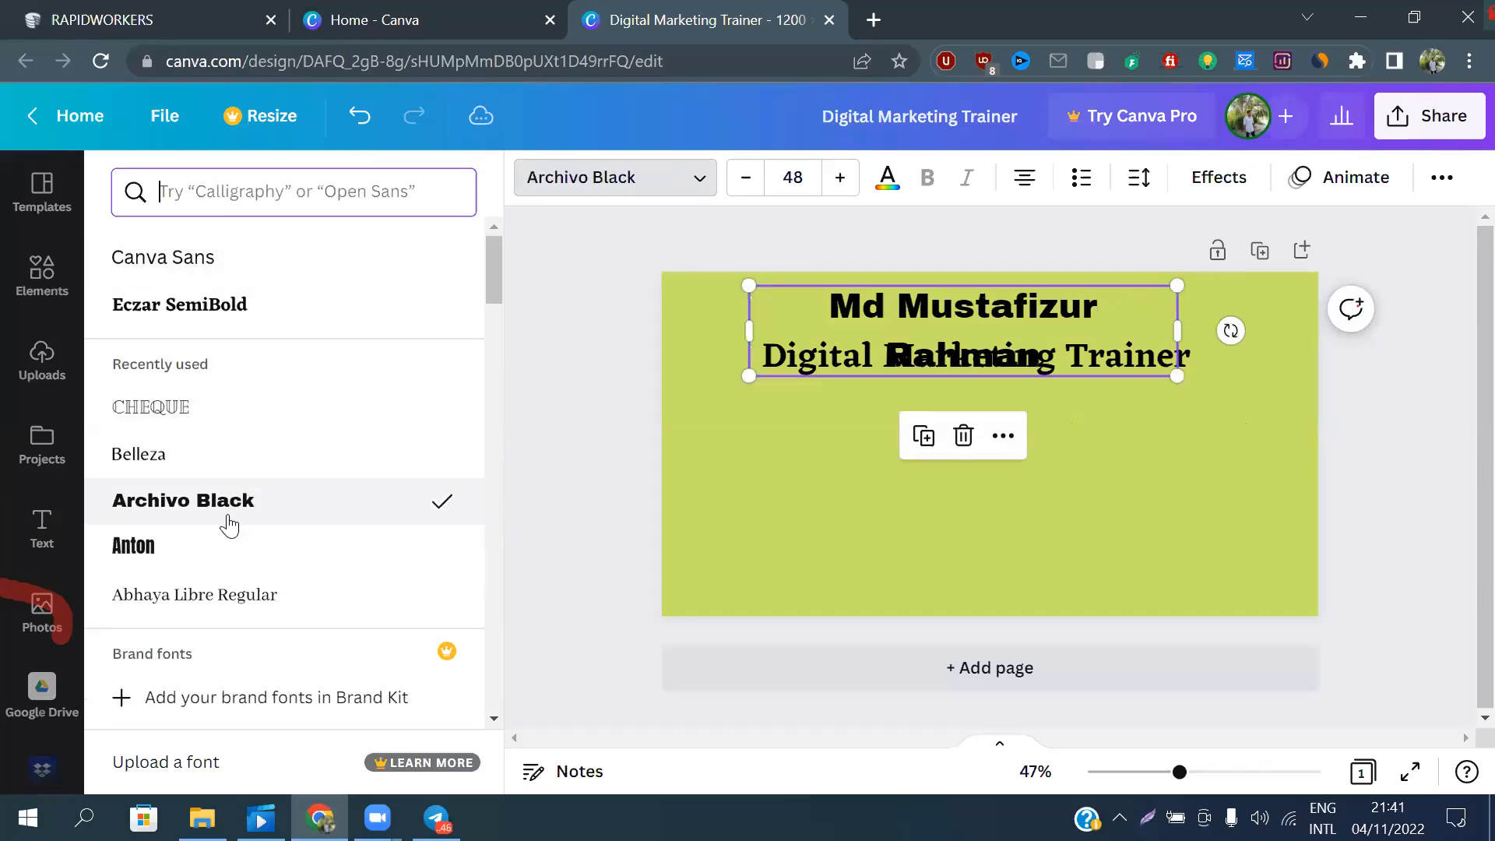
left_click(240, 319)
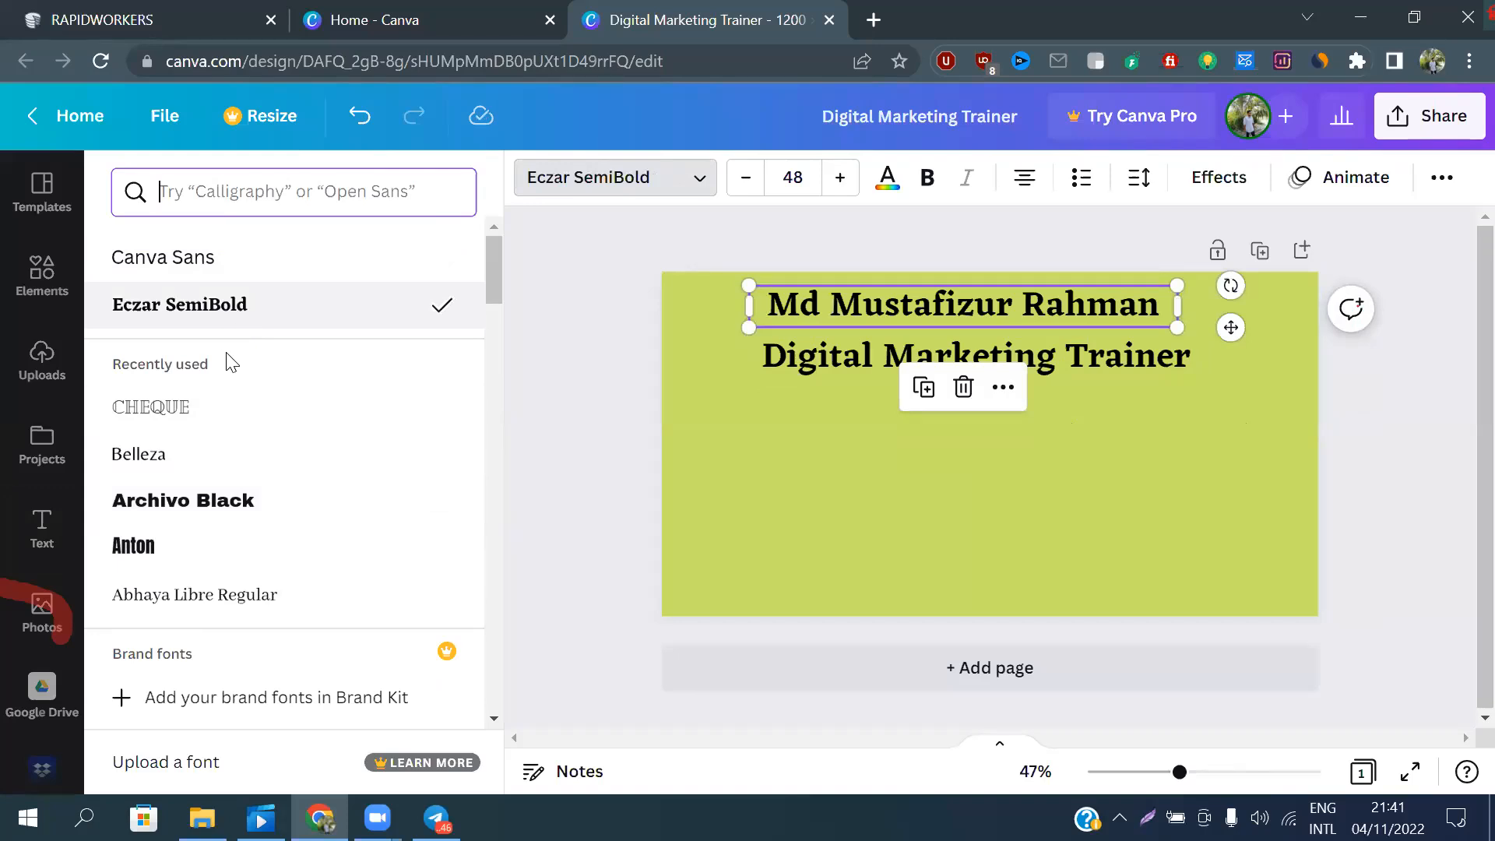
left_click(150, 551)
left_click(952, 473)
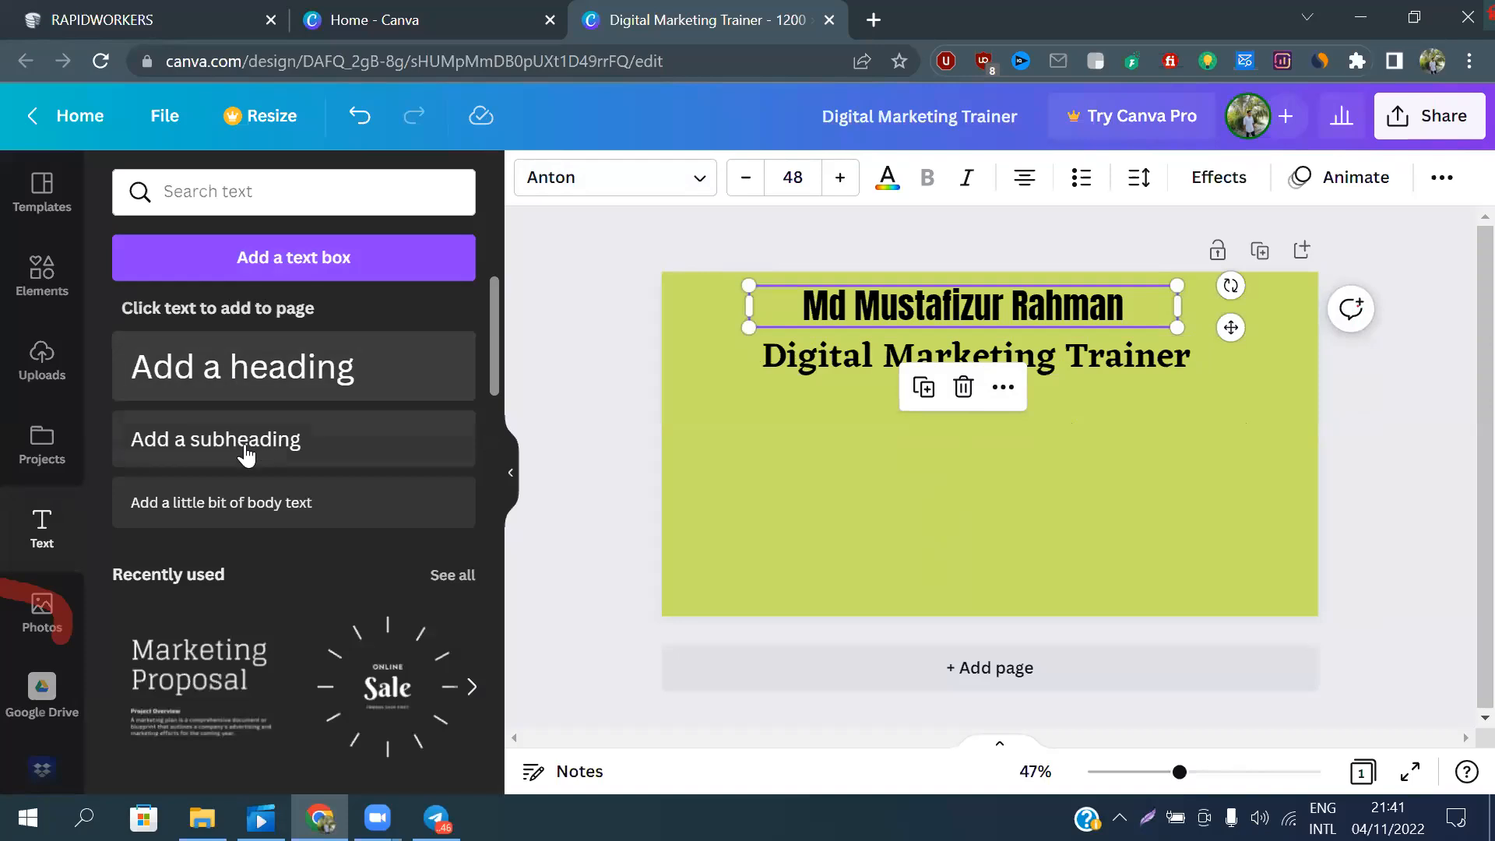
left_click(1098, 408)
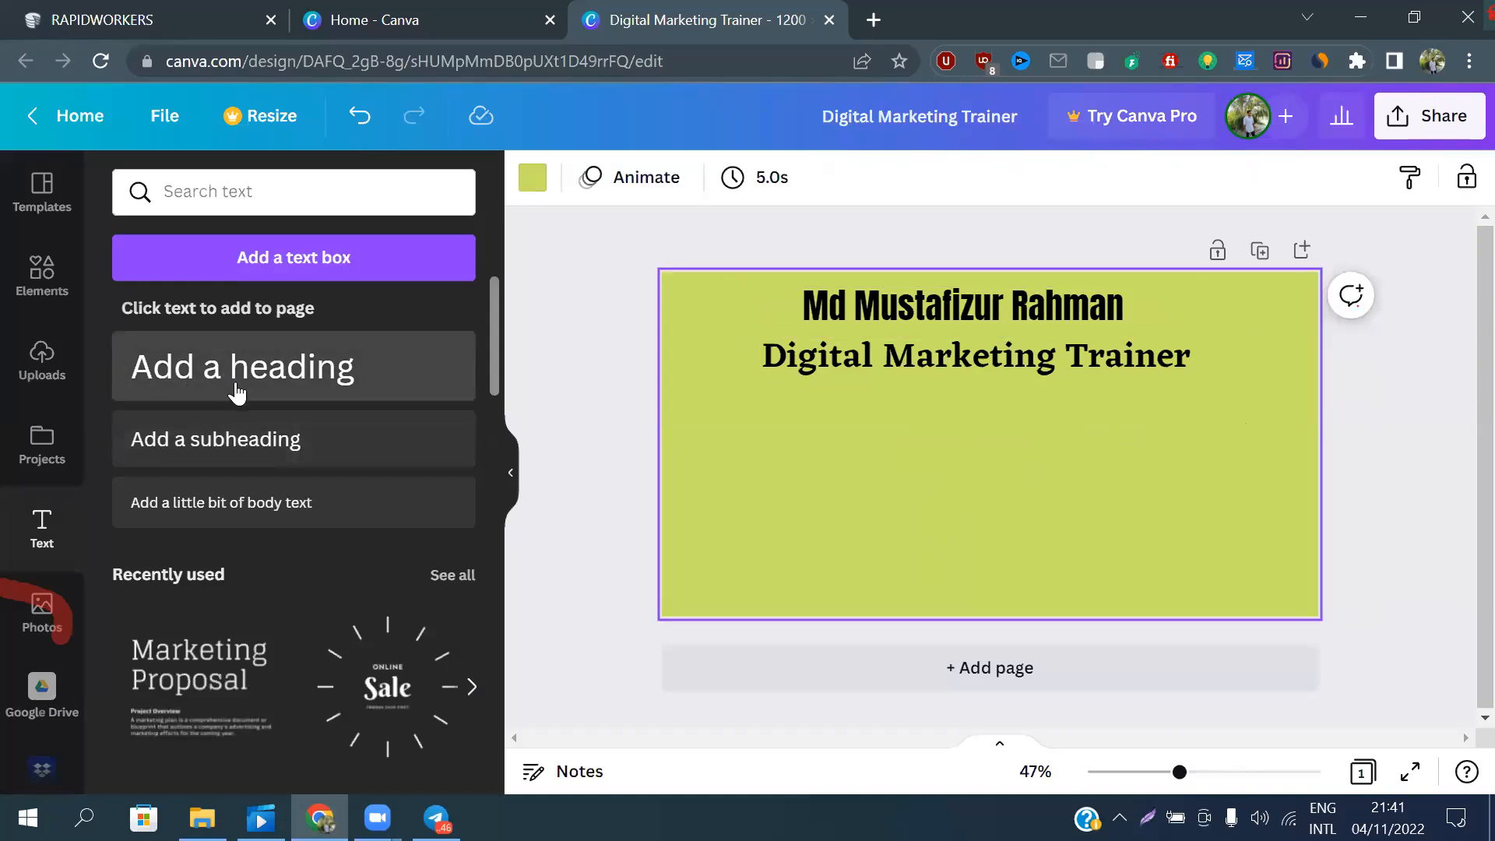
left_click(212, 448)
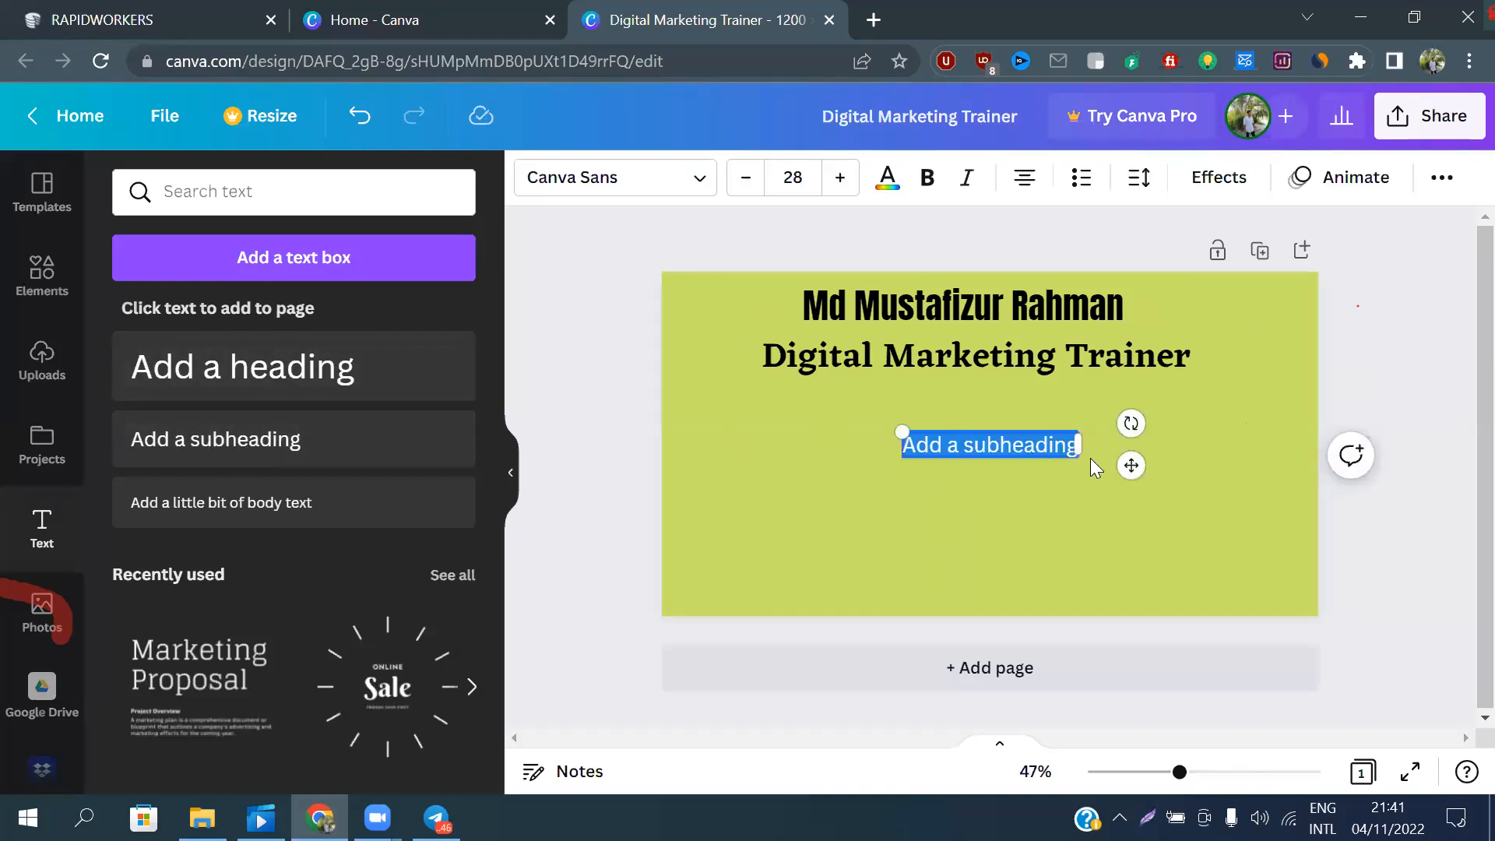
left_click(1022, 444)
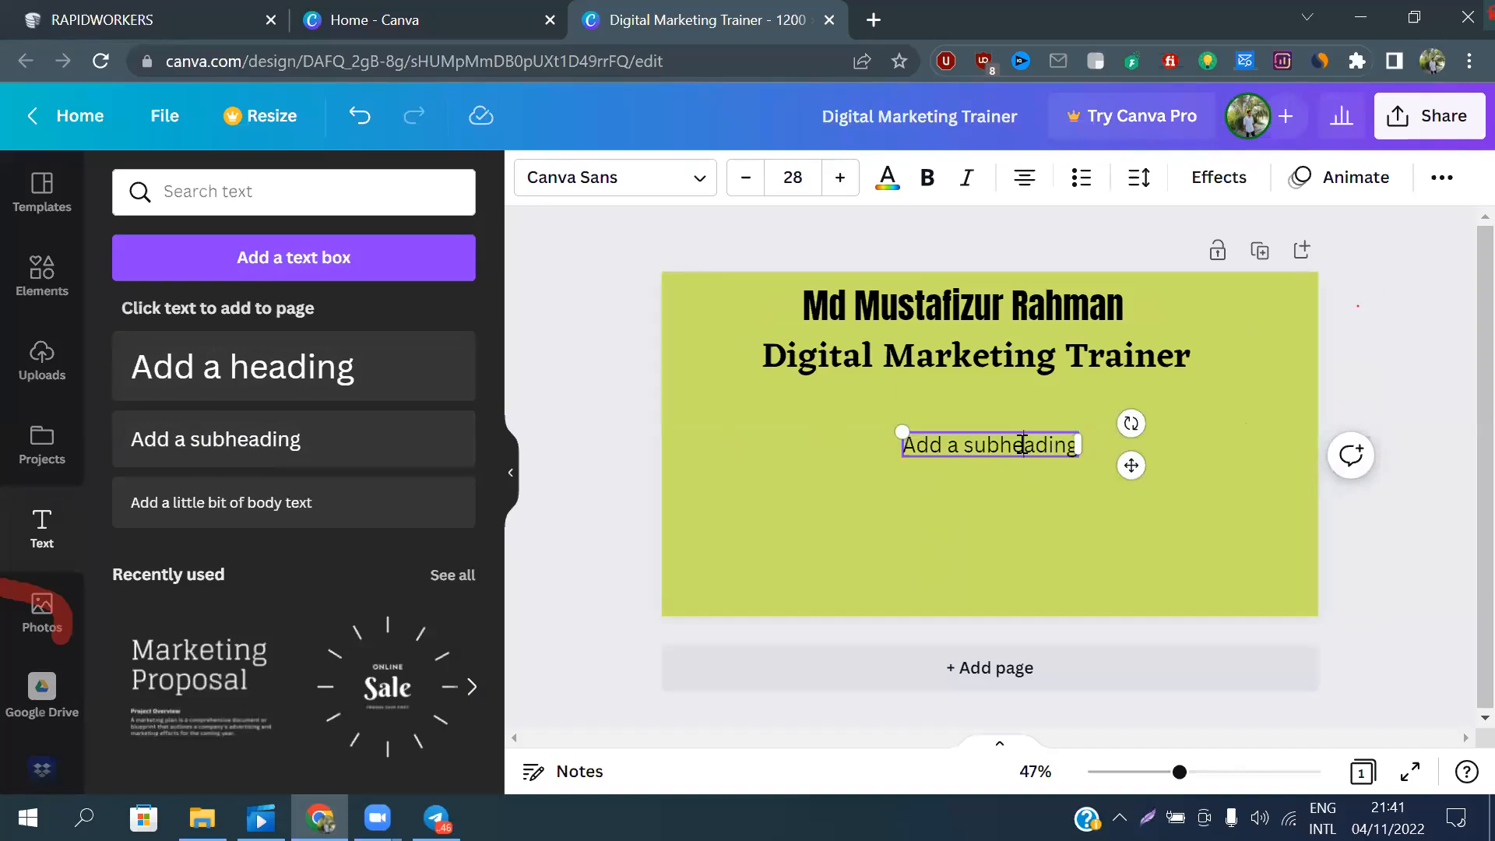
left_click(1090, 541)
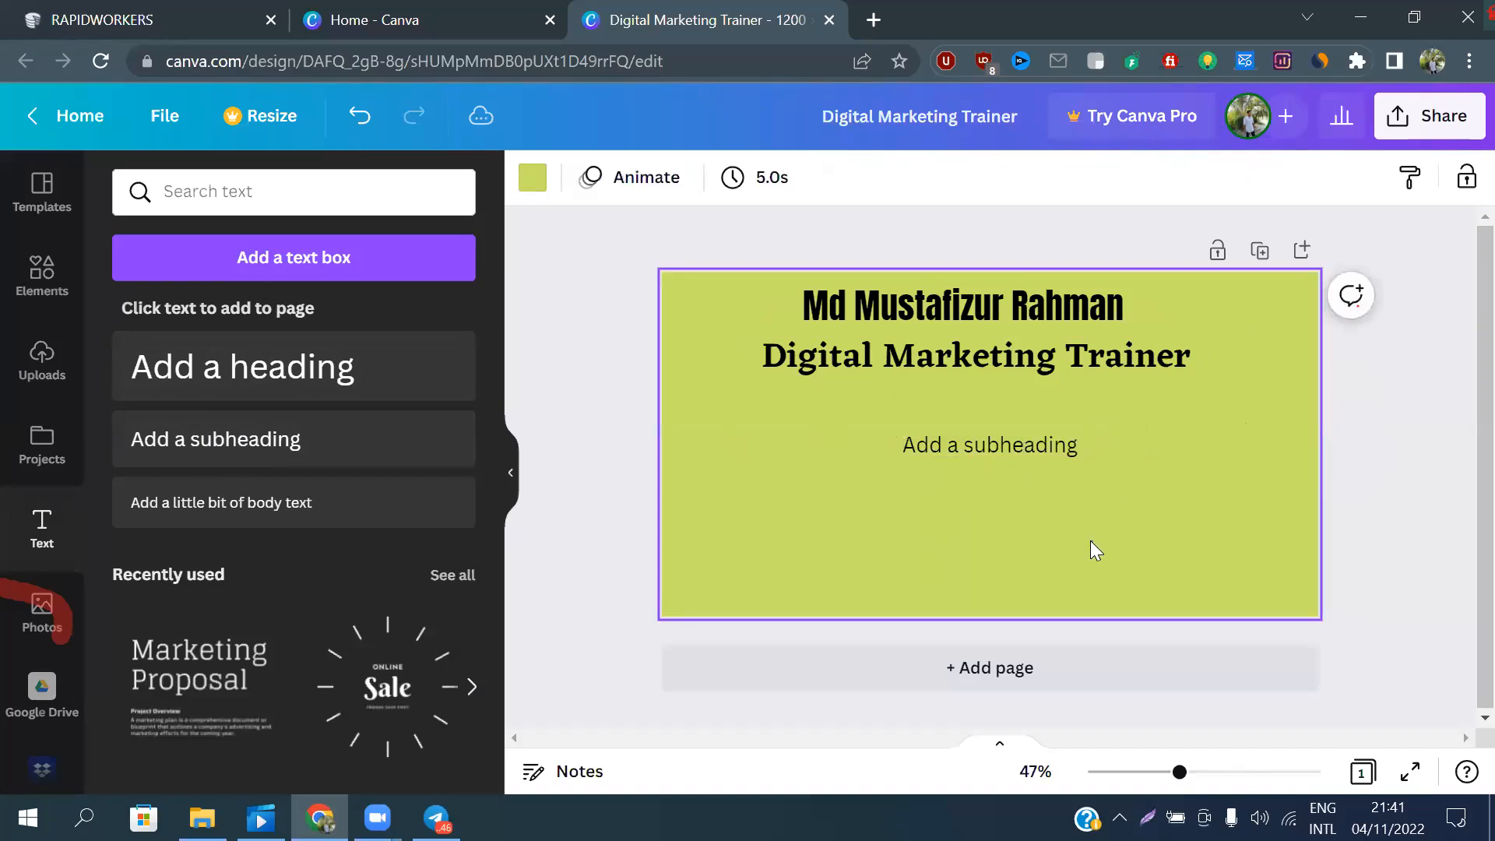
left_click(1025, 444)
left_click_drag(1011, 509, 1458, 402)
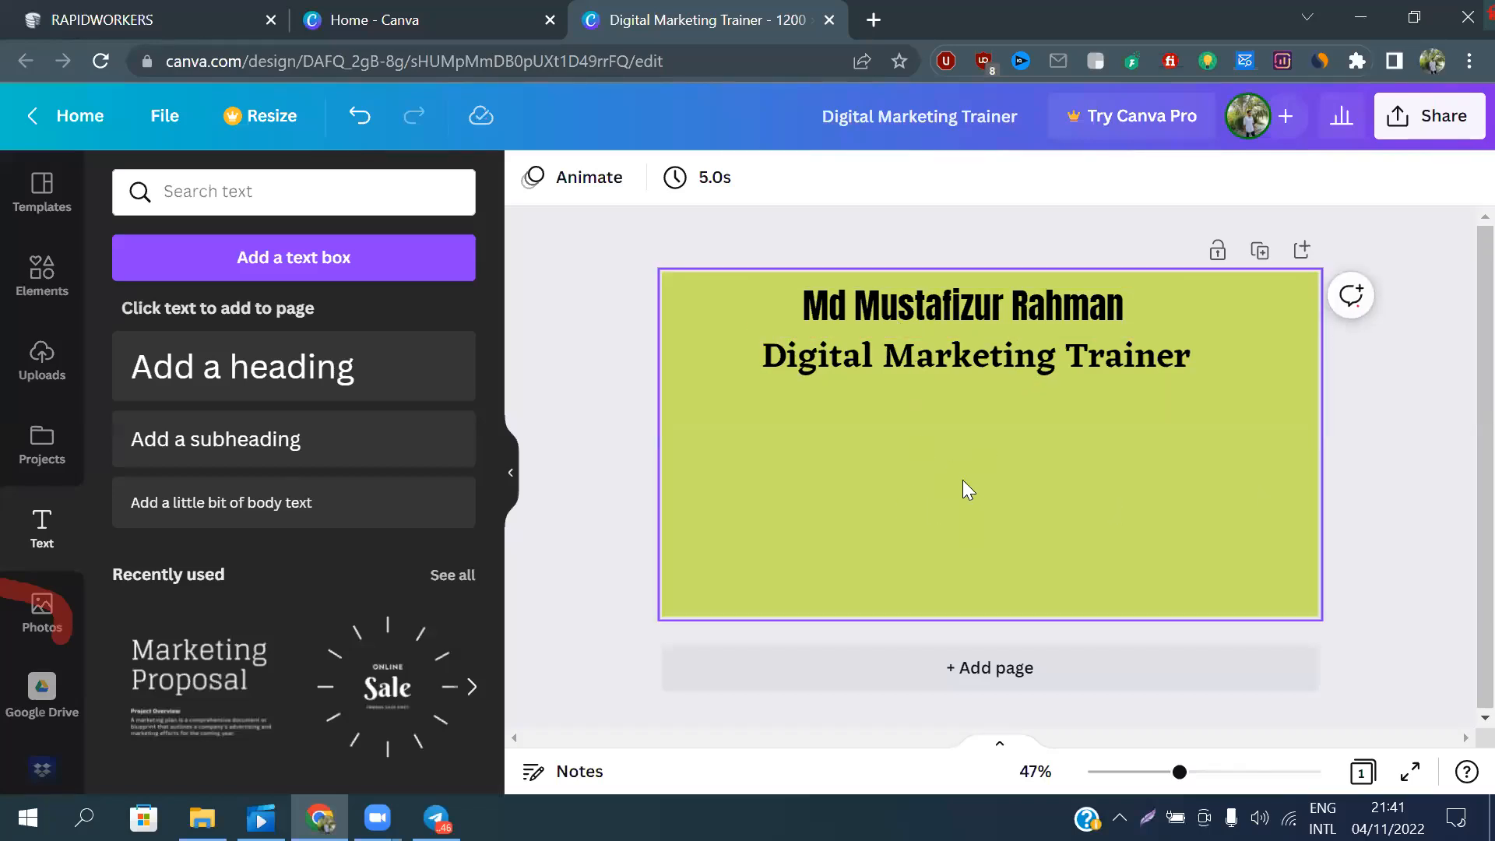
Shift the trainer's name heading slightly so it is centred above the "Digital Marketing Trainer" heading
left_click(981, 321)
left_click_drag(986, 321, 995, 321)
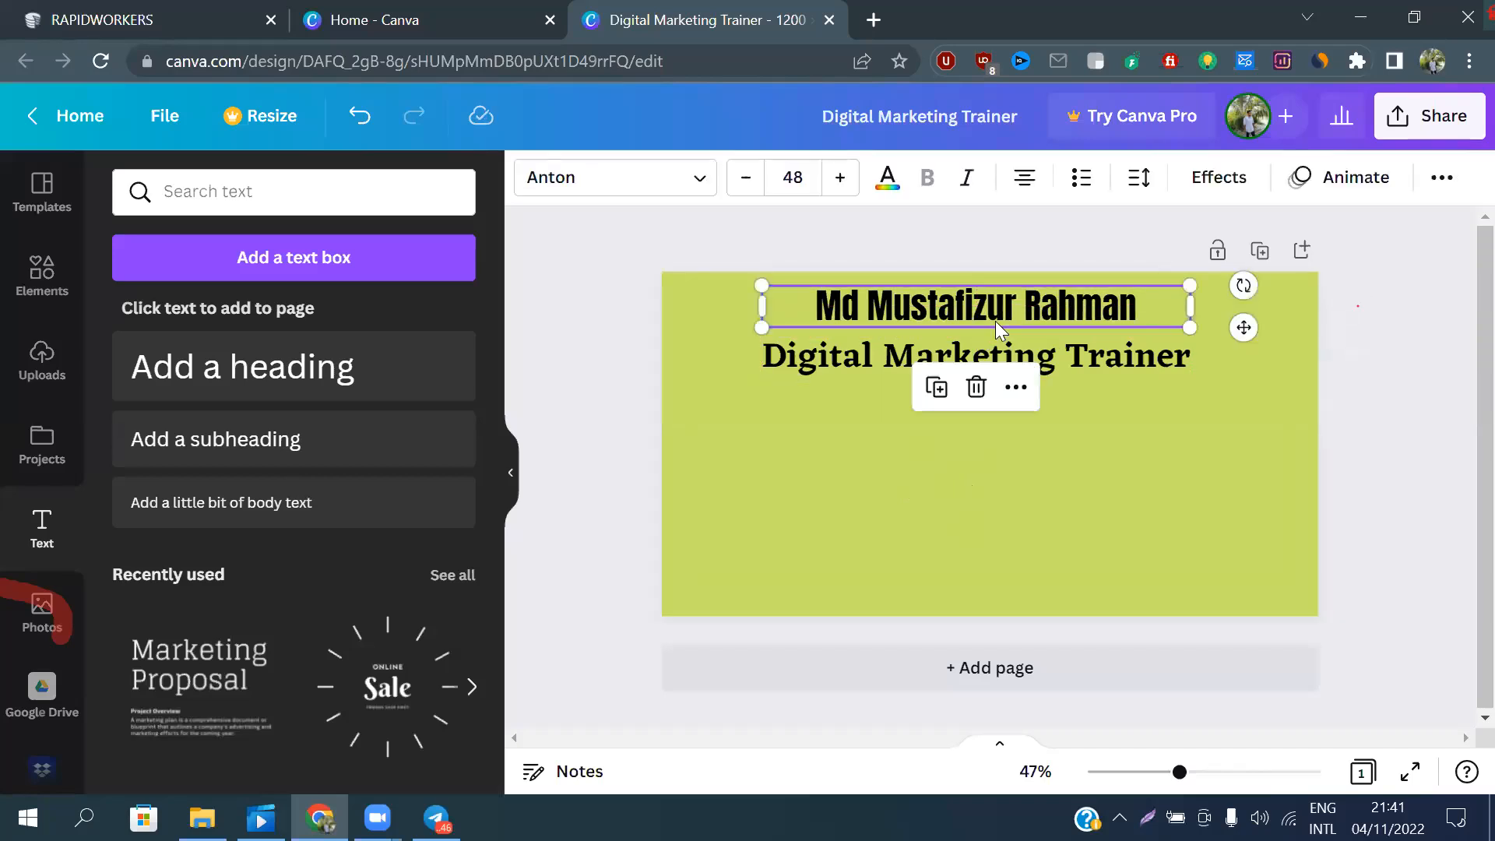
left_click(1133, 361)
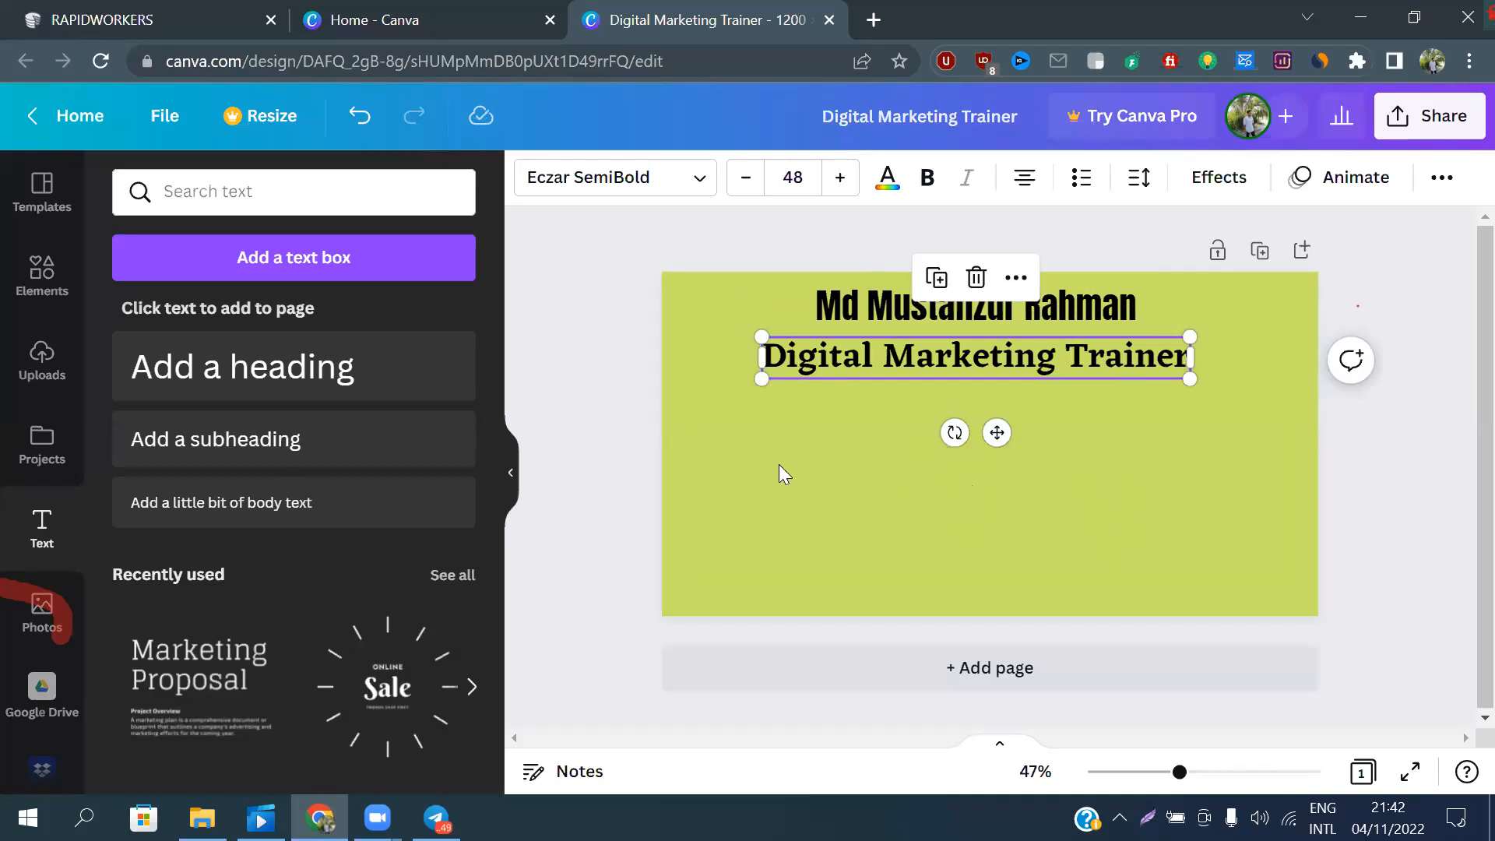
left_click(882, 435)
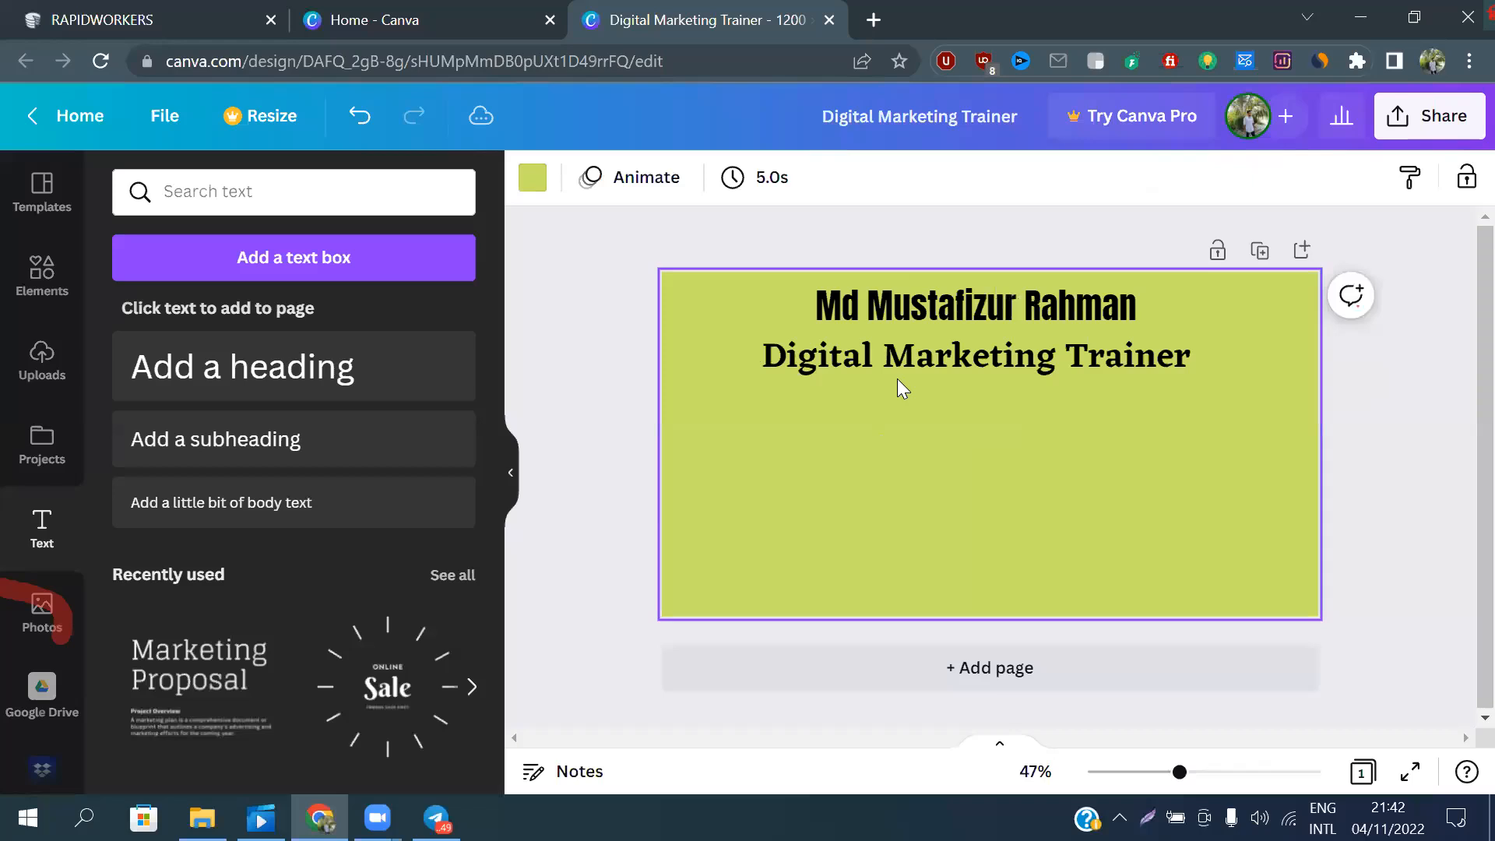
Add a third heading reading "Guidance IT" directly below the "Digital Marketing Trainer" heading
left_click(250, 389)
left_click_drag(1011, 519, 1010, 484)
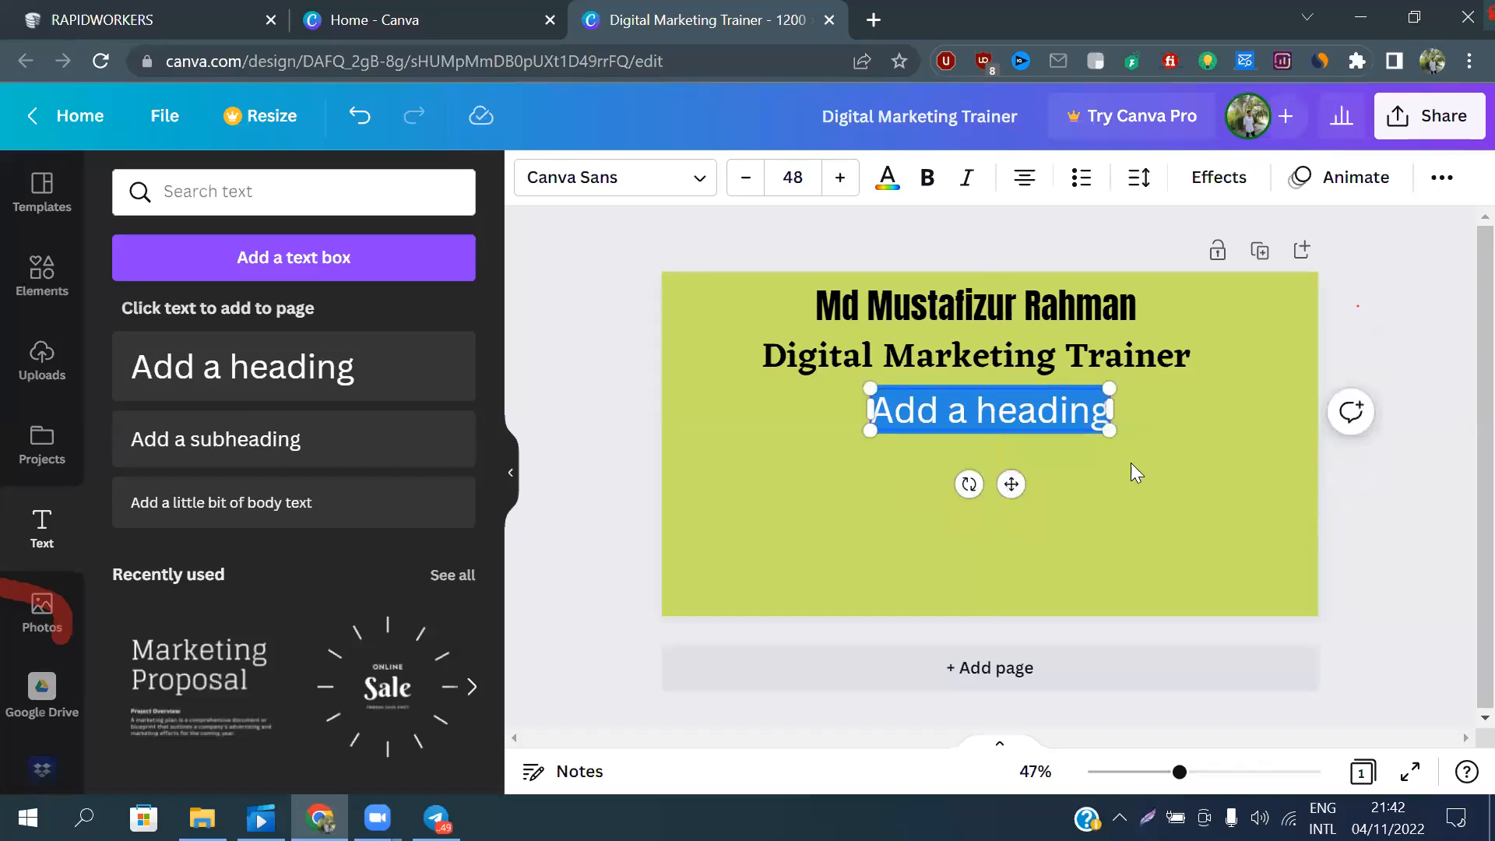
type("G")
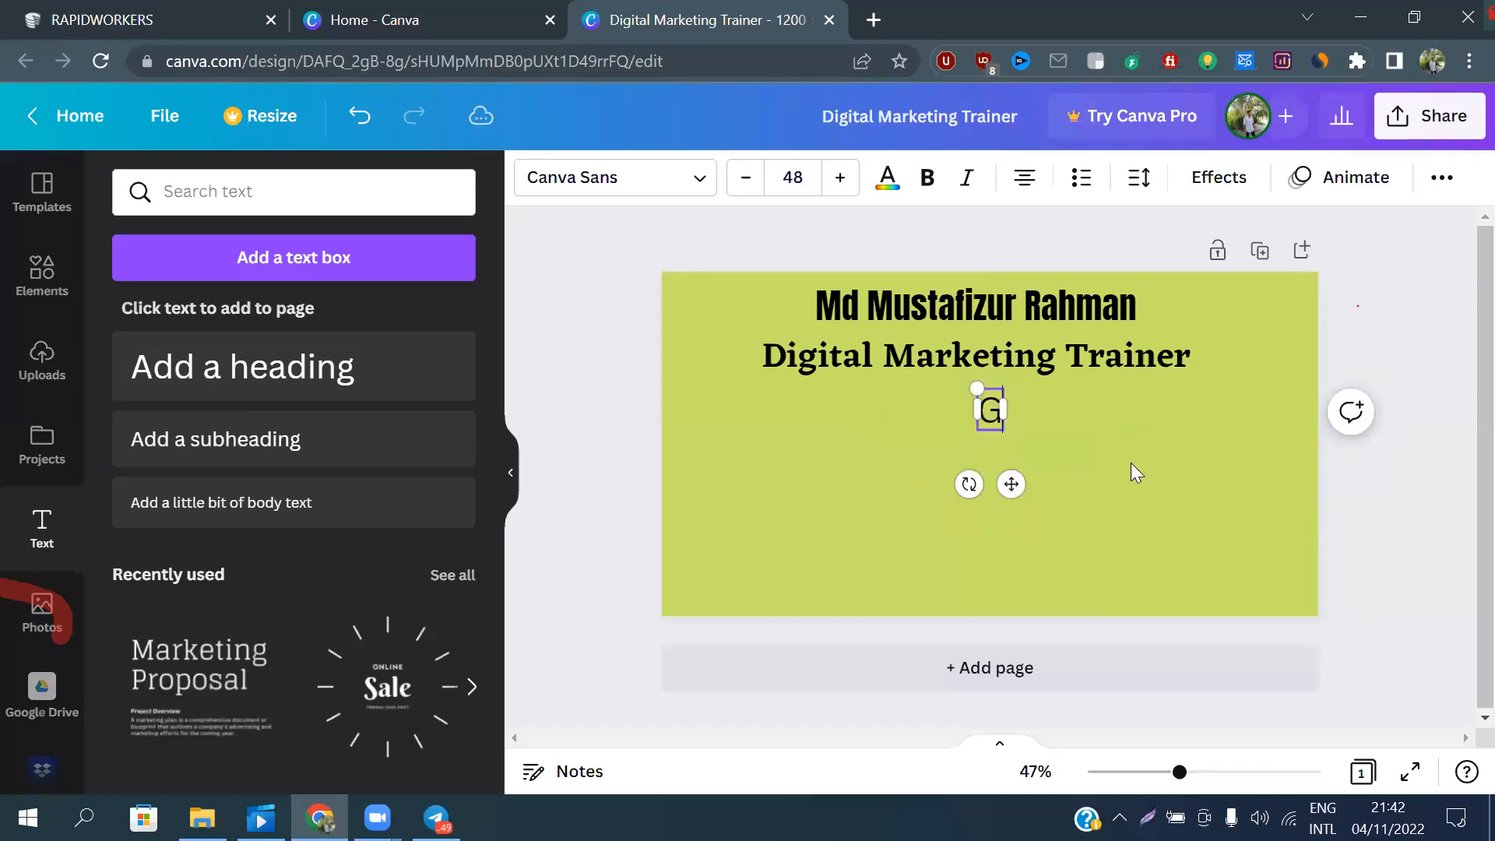
type("uidance")
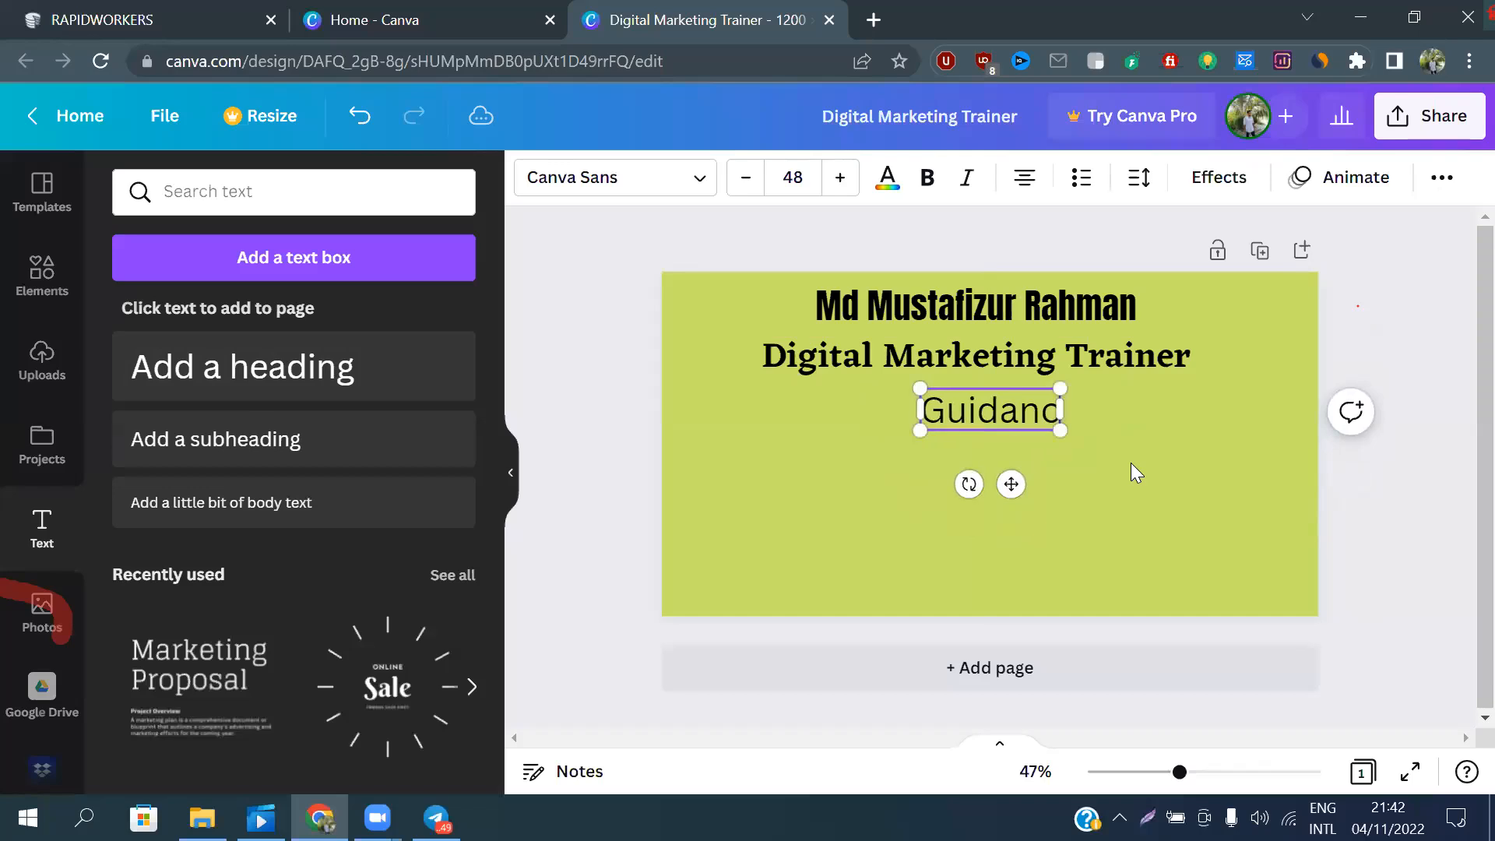
type(" IT")
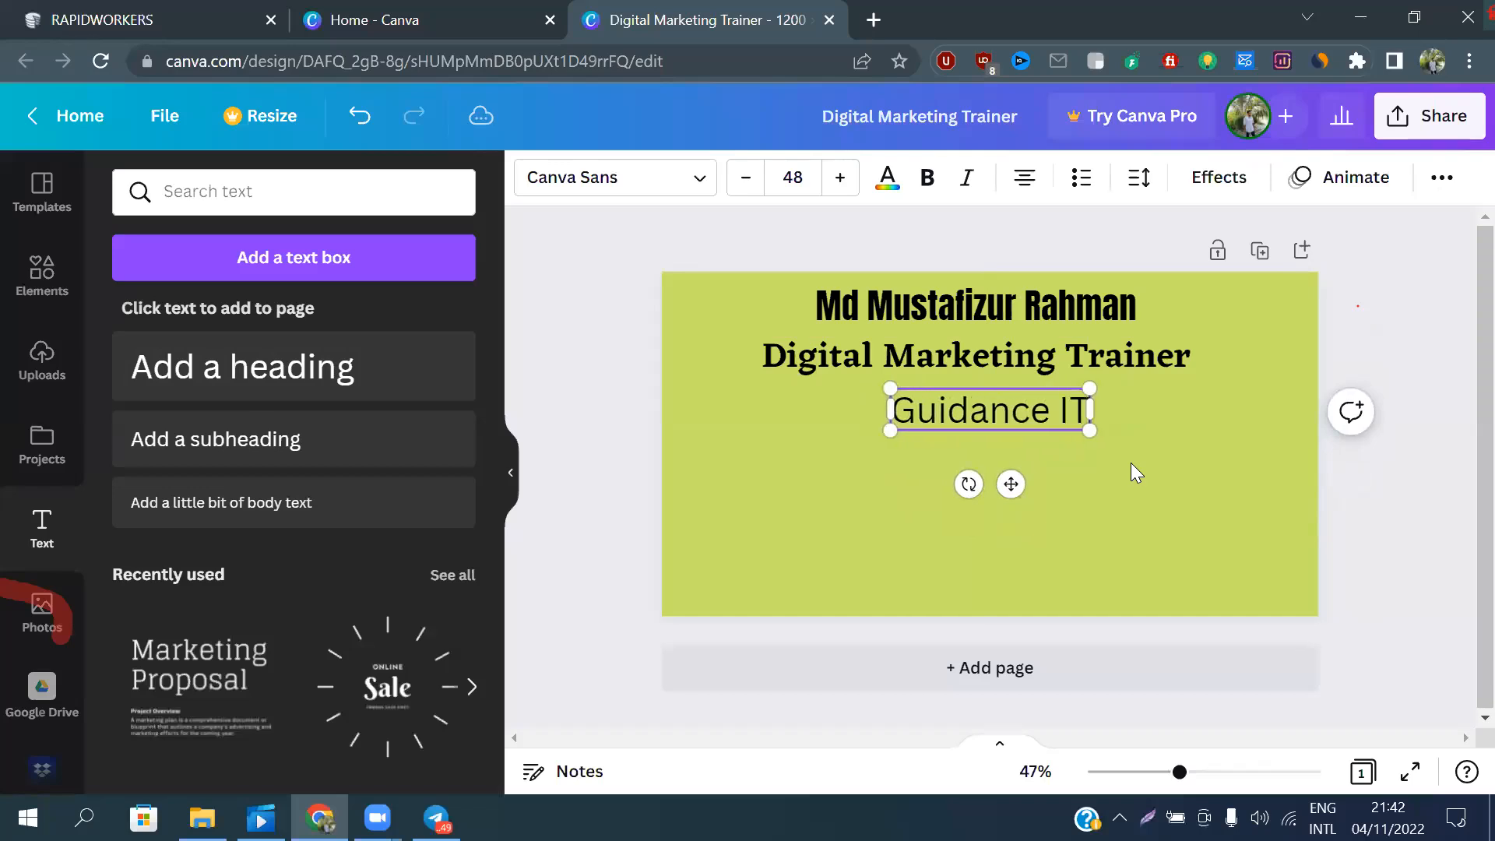
Set the font of the "Guidance IT" heading to Archivo Black
left_click(575, 178)
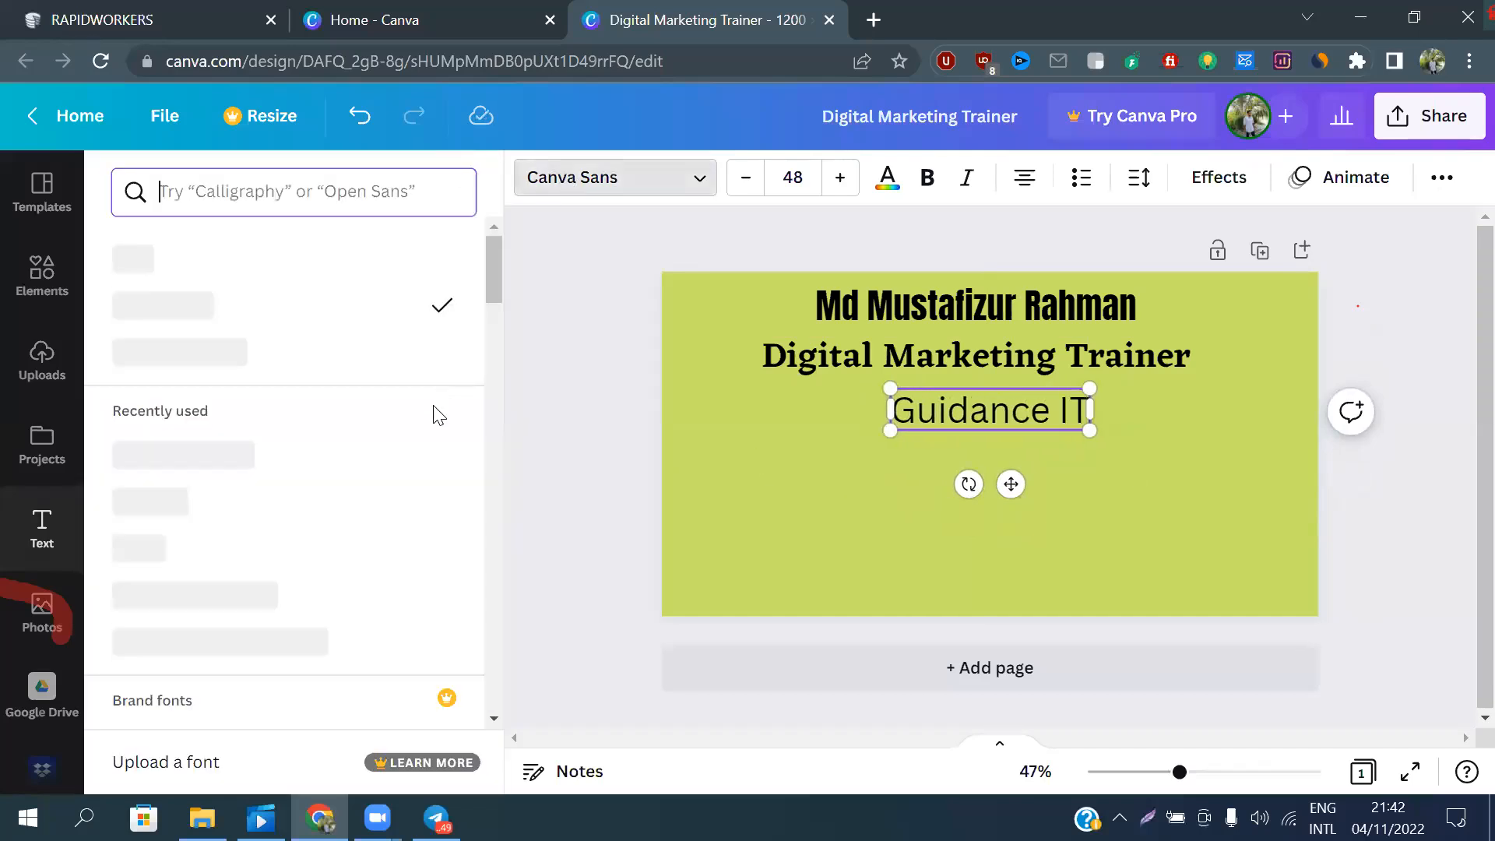
scroll(282, 380, "down", 10)
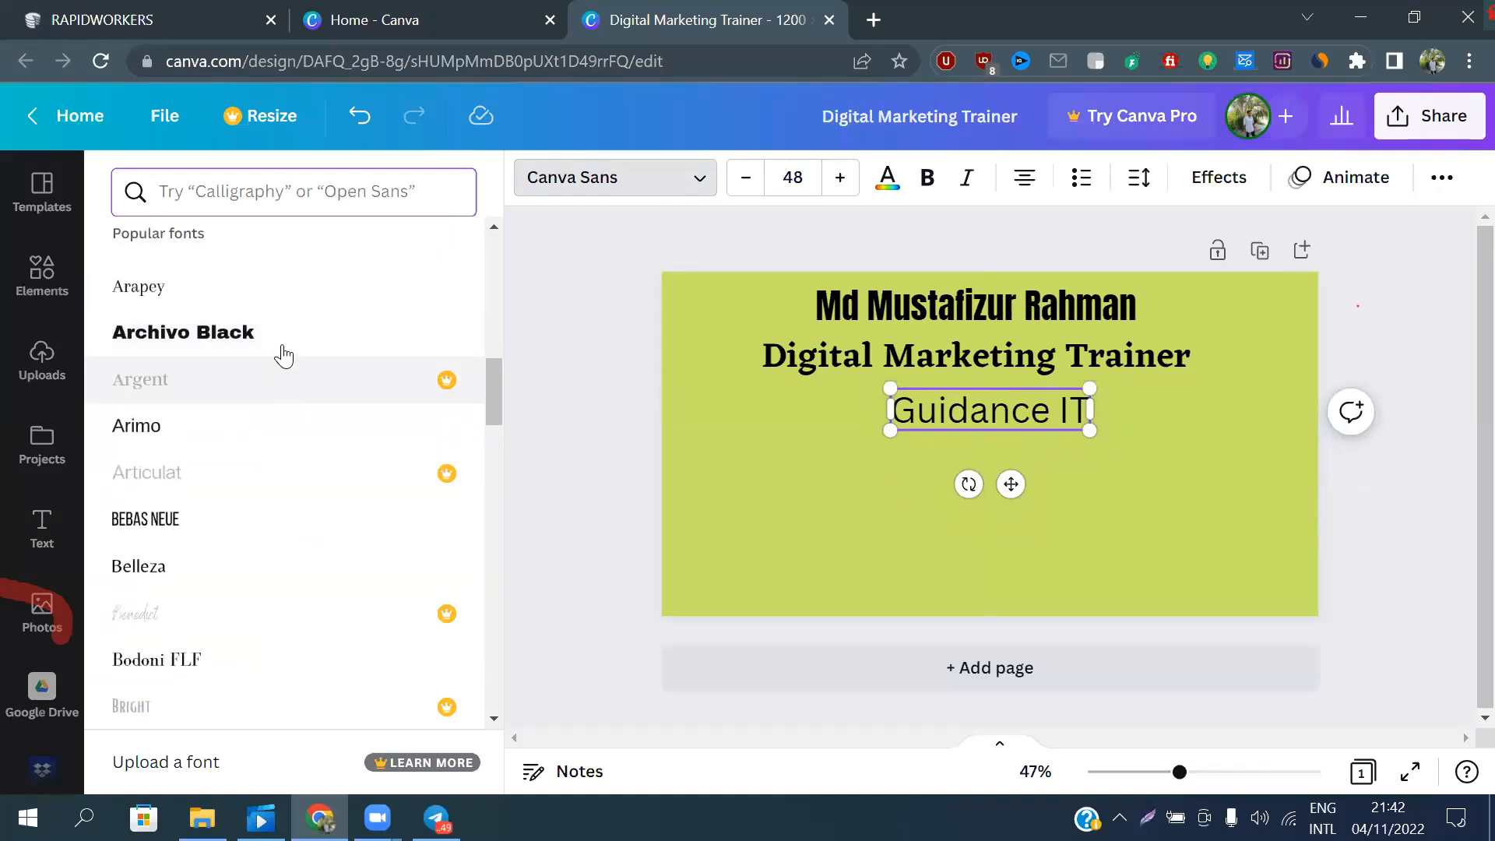
left_click(283, 348)
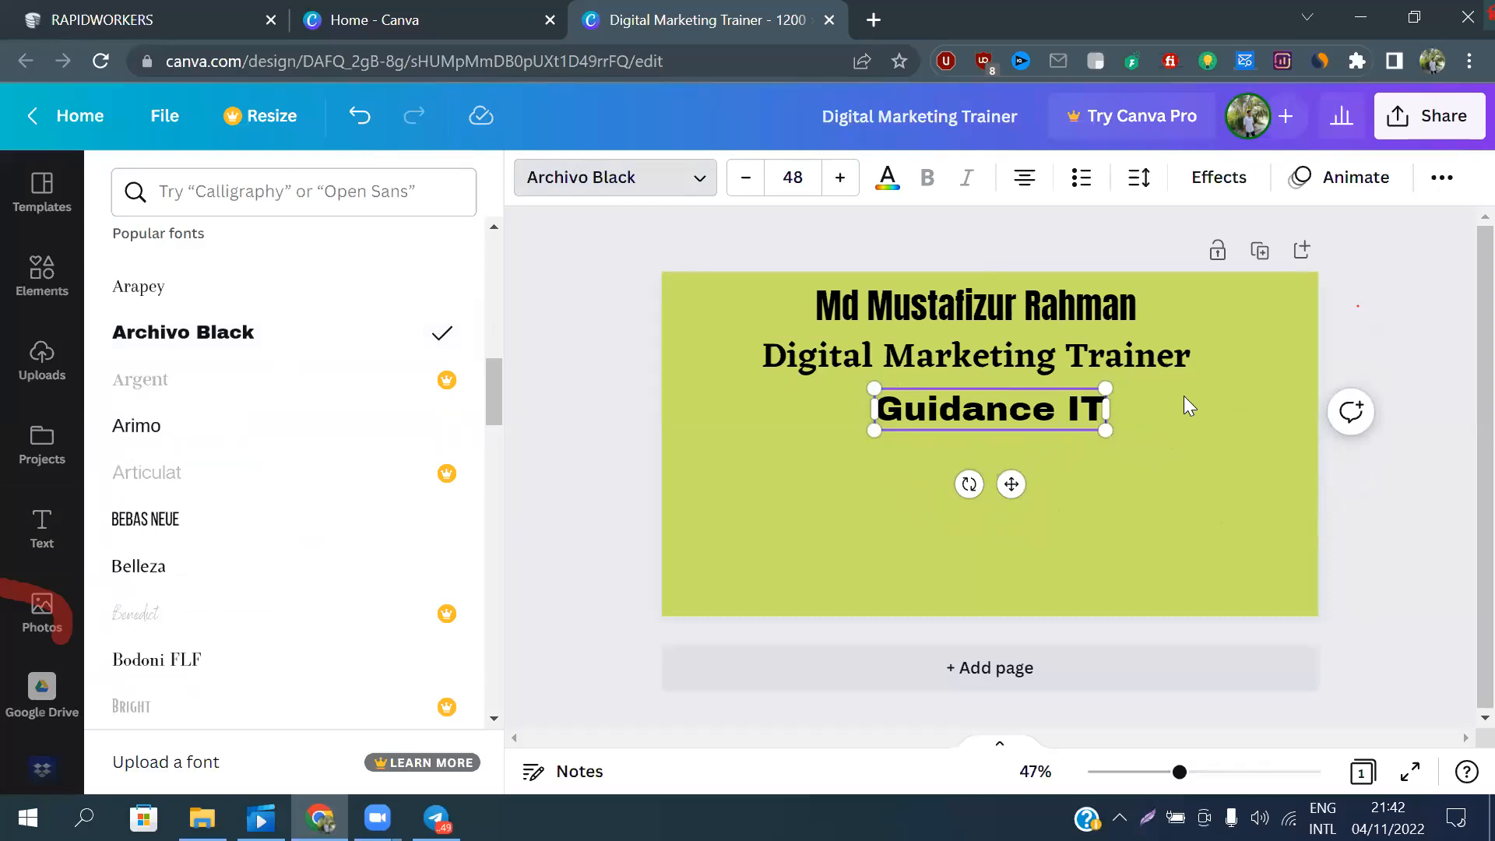
key("Escape")
left_click(1168, 461)
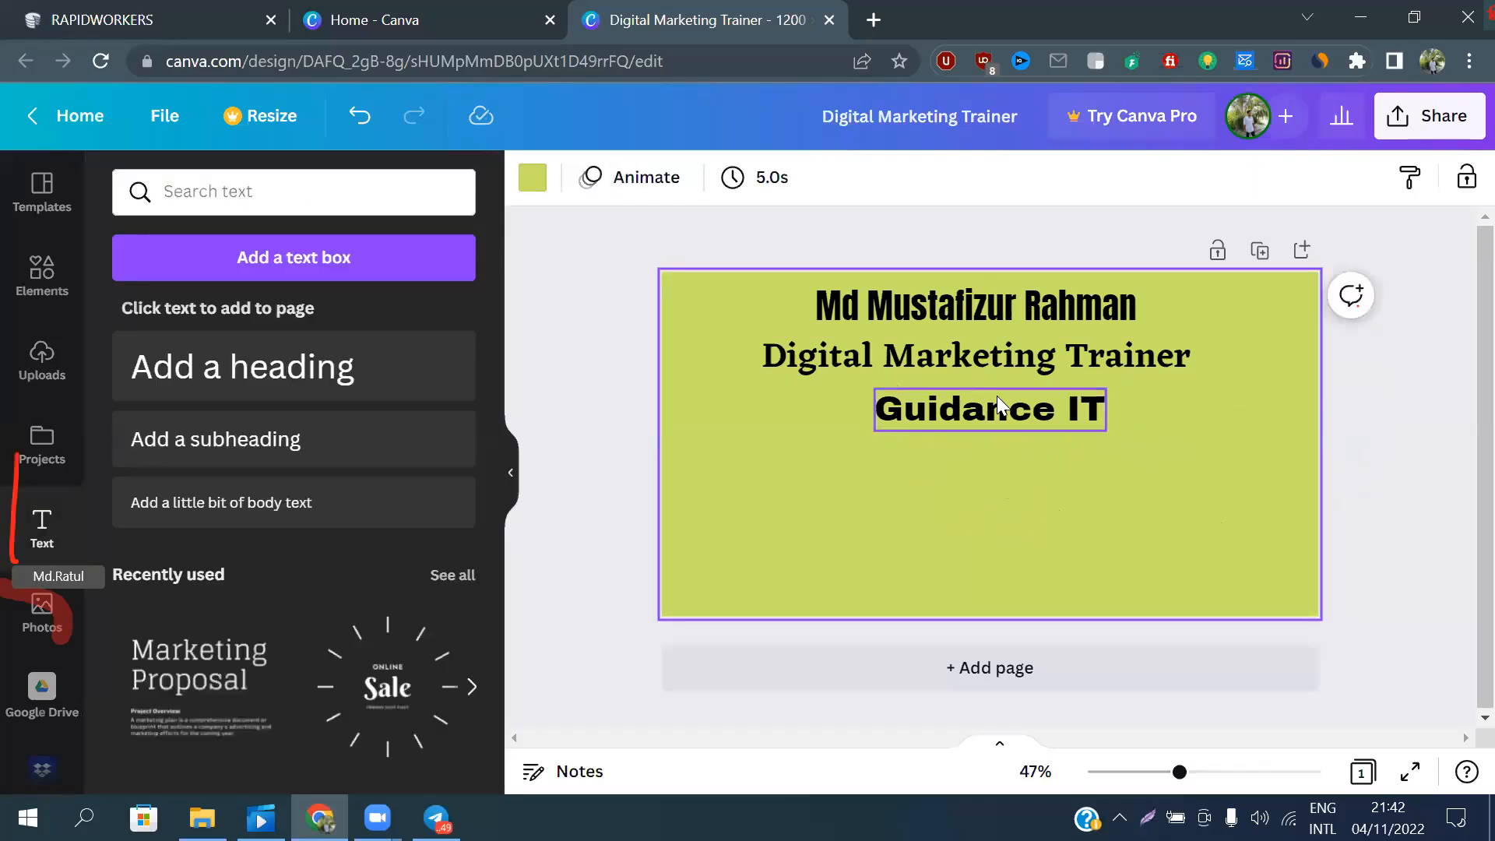
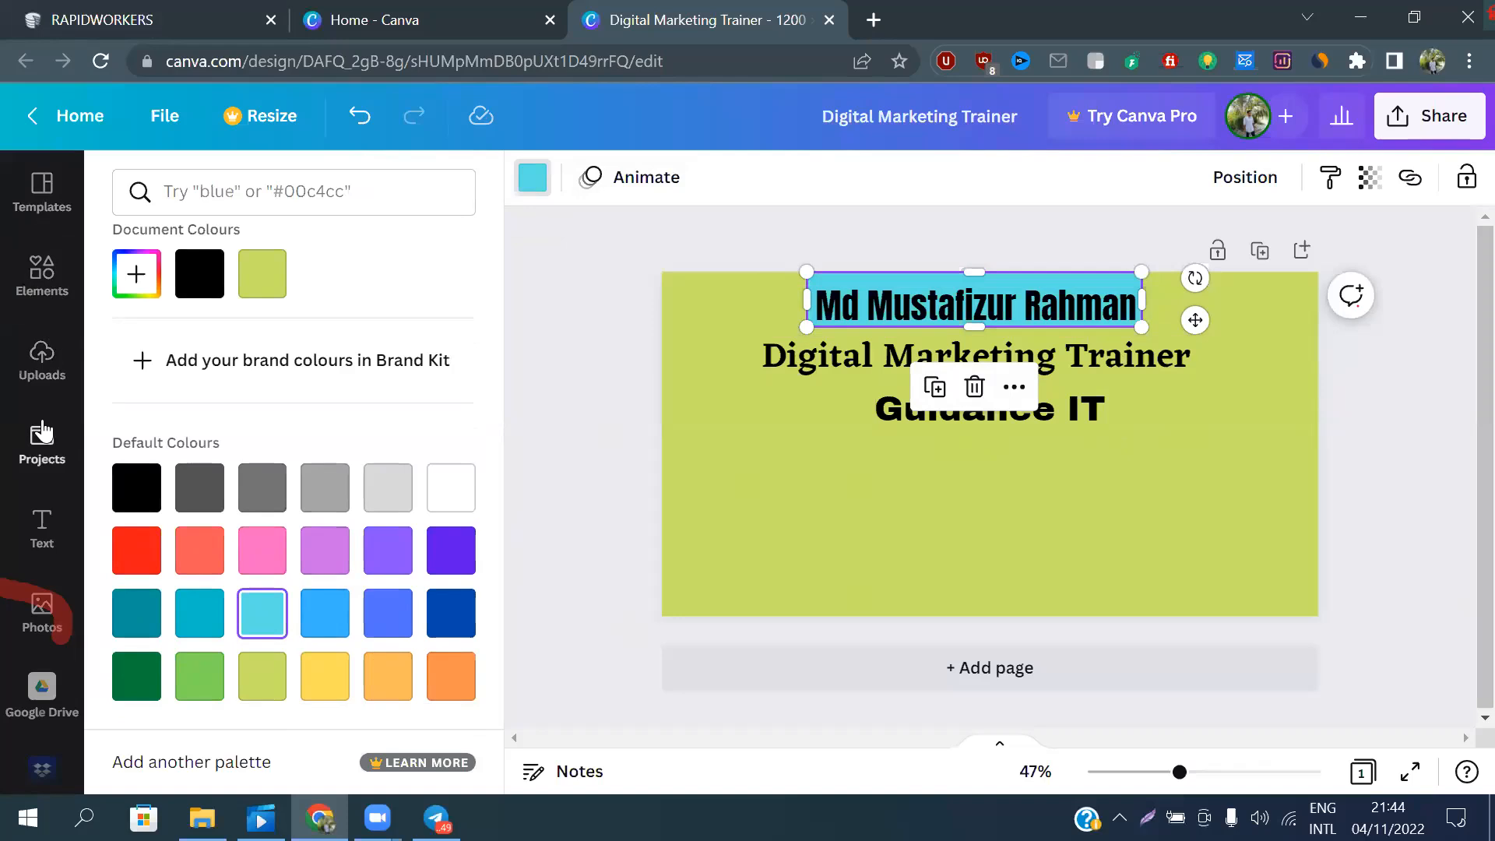
Add a single-cell grid behind the "Digital Marketing Trainer" heading and resize it to a band closely fitting the text
left_click(39, 366)
left_click(48, 452)
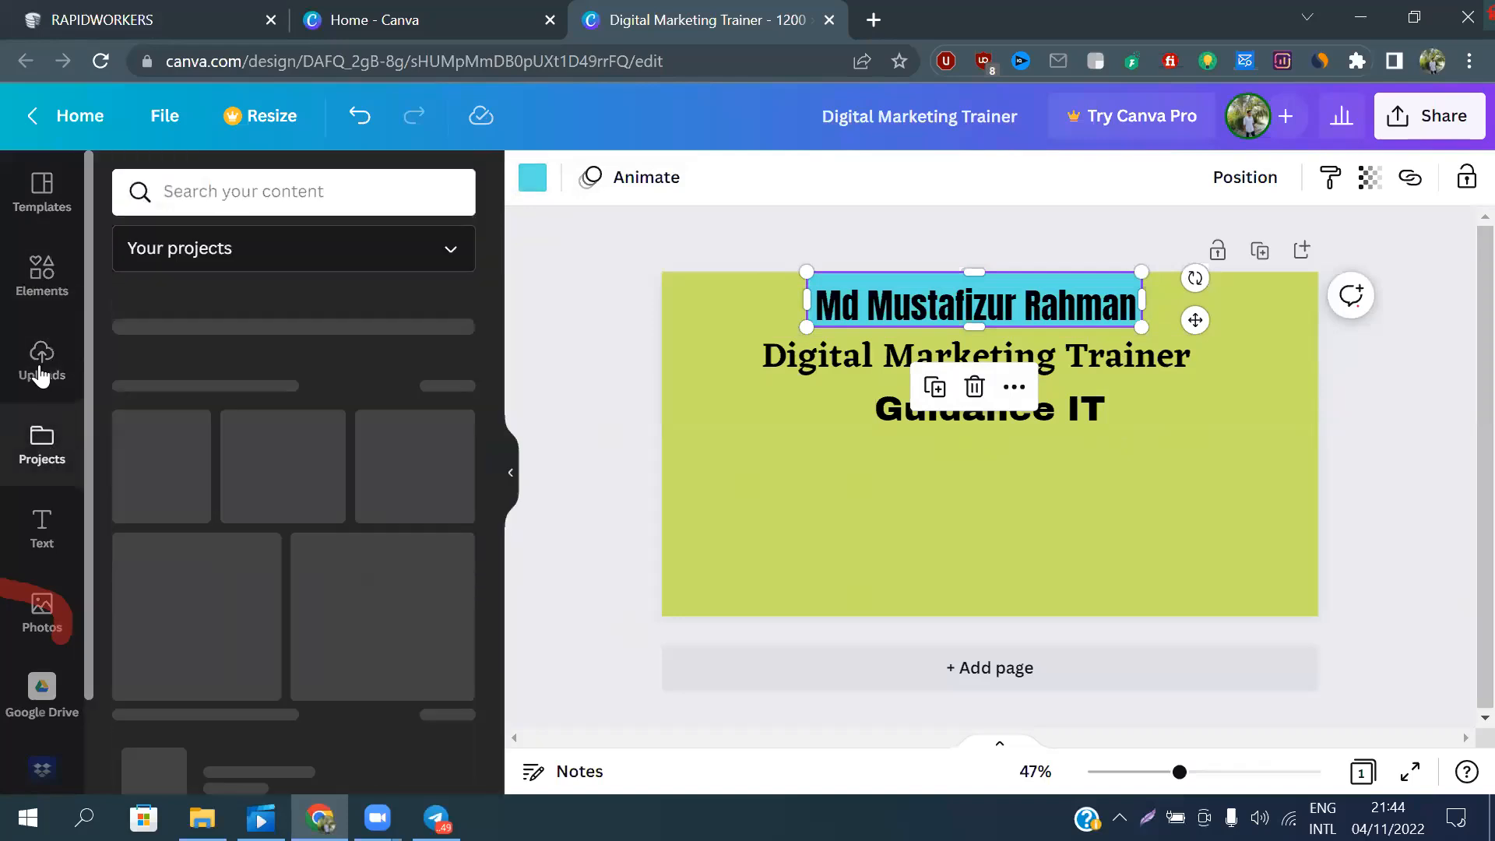
left_click(36, 287)
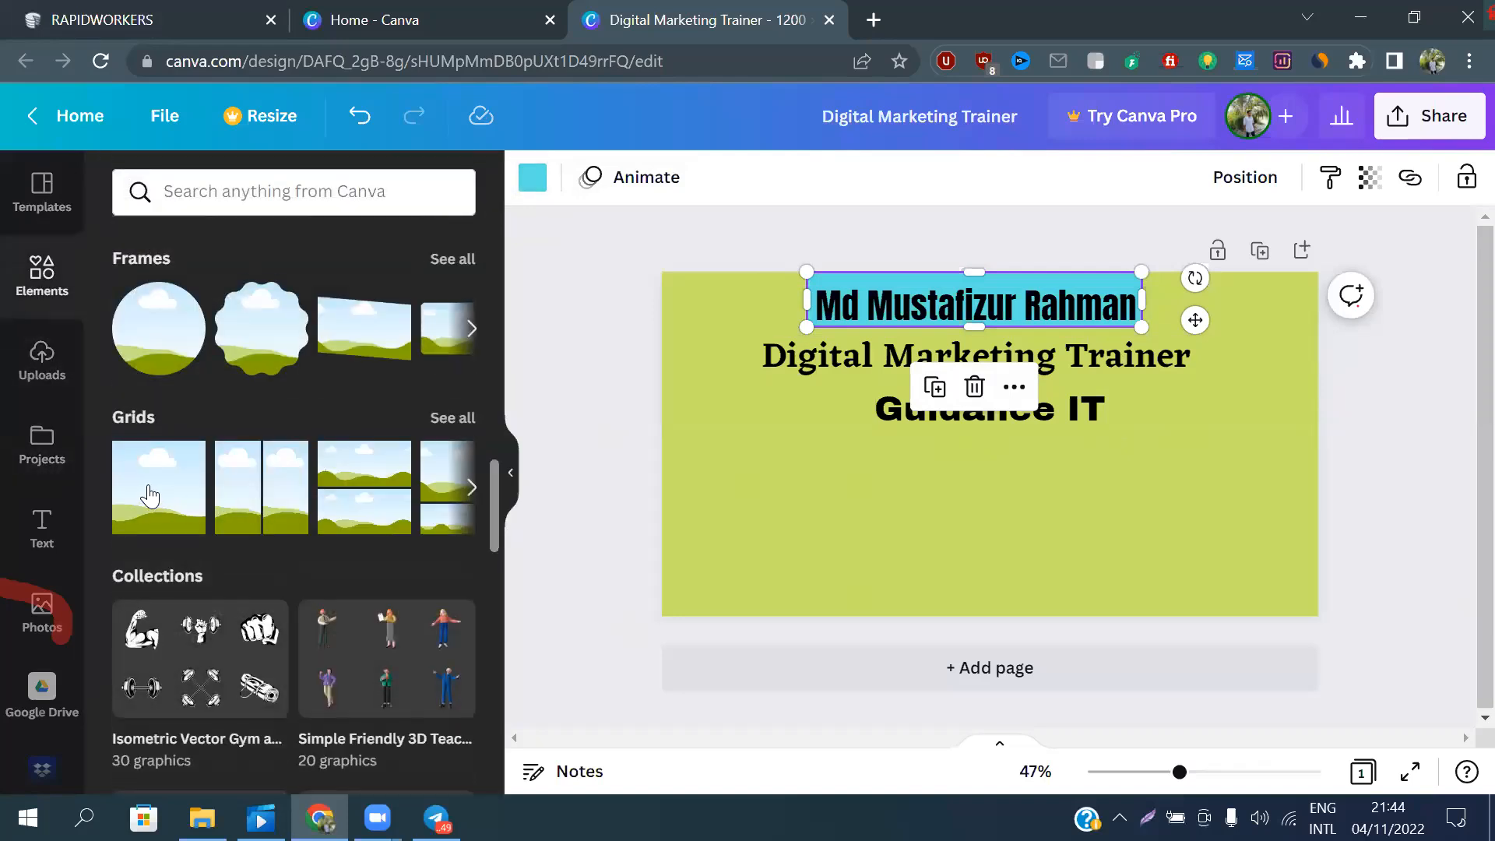
left_click(200, 504)
left_click_drag(992, 270, 993, 332)
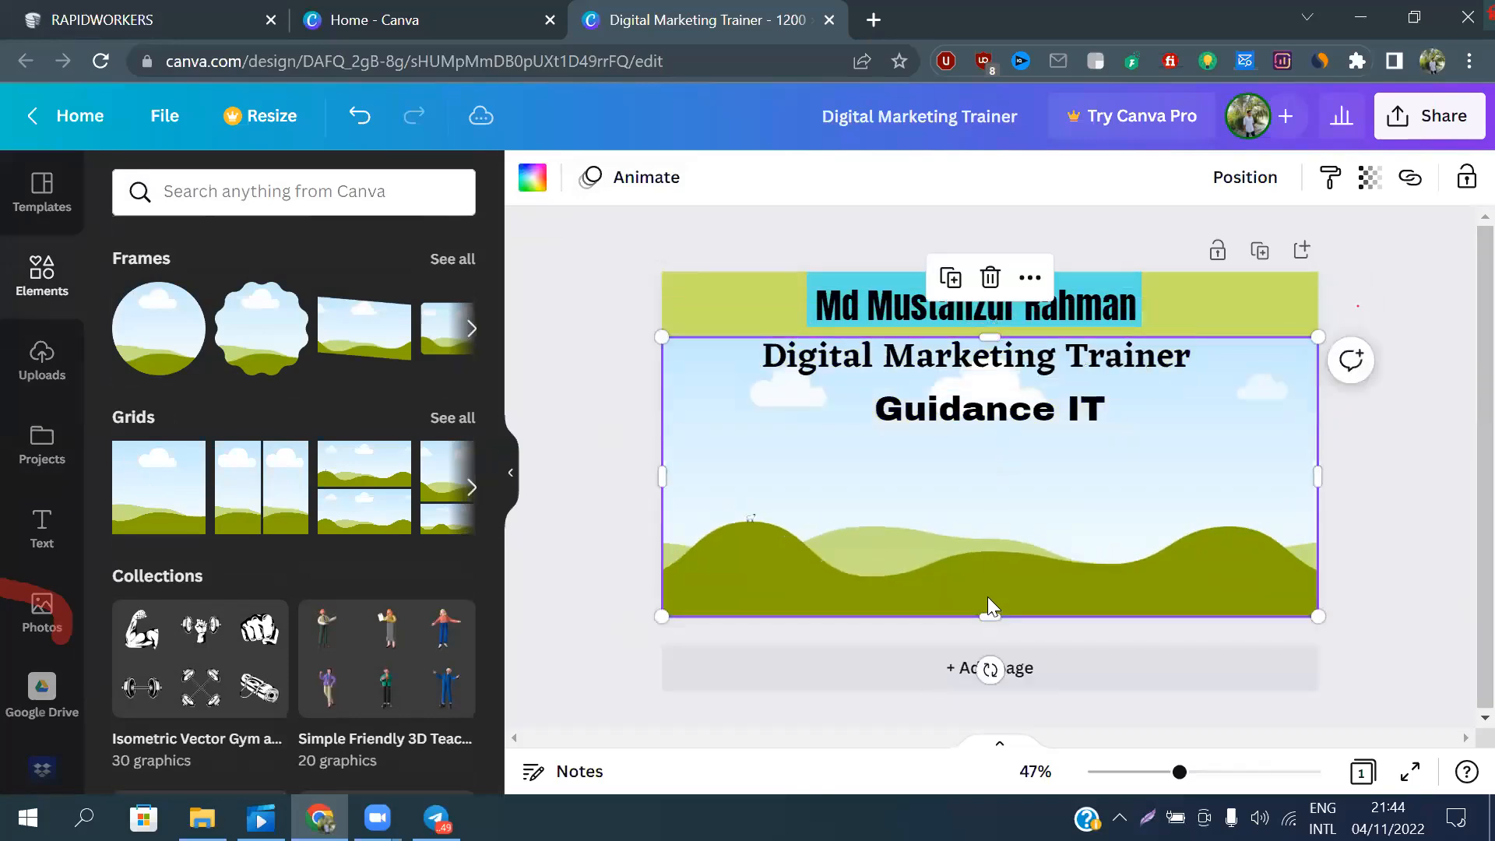
left_click_drag(988, 614, 994, 381)
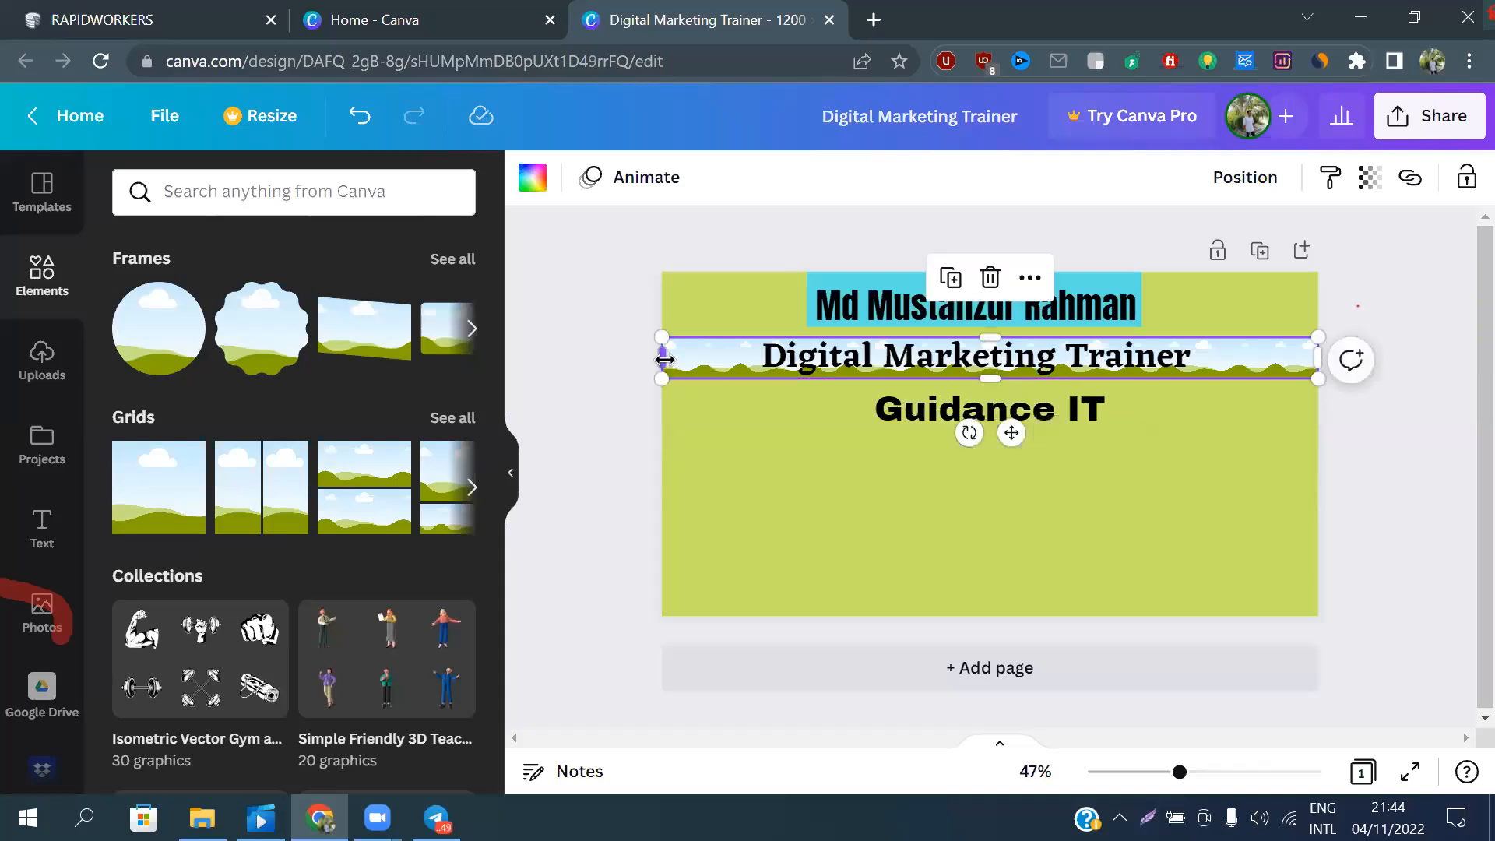
left_click_drag(662, 359, 762, 358)
left_click_drag(1319, 348, 1196, 357)
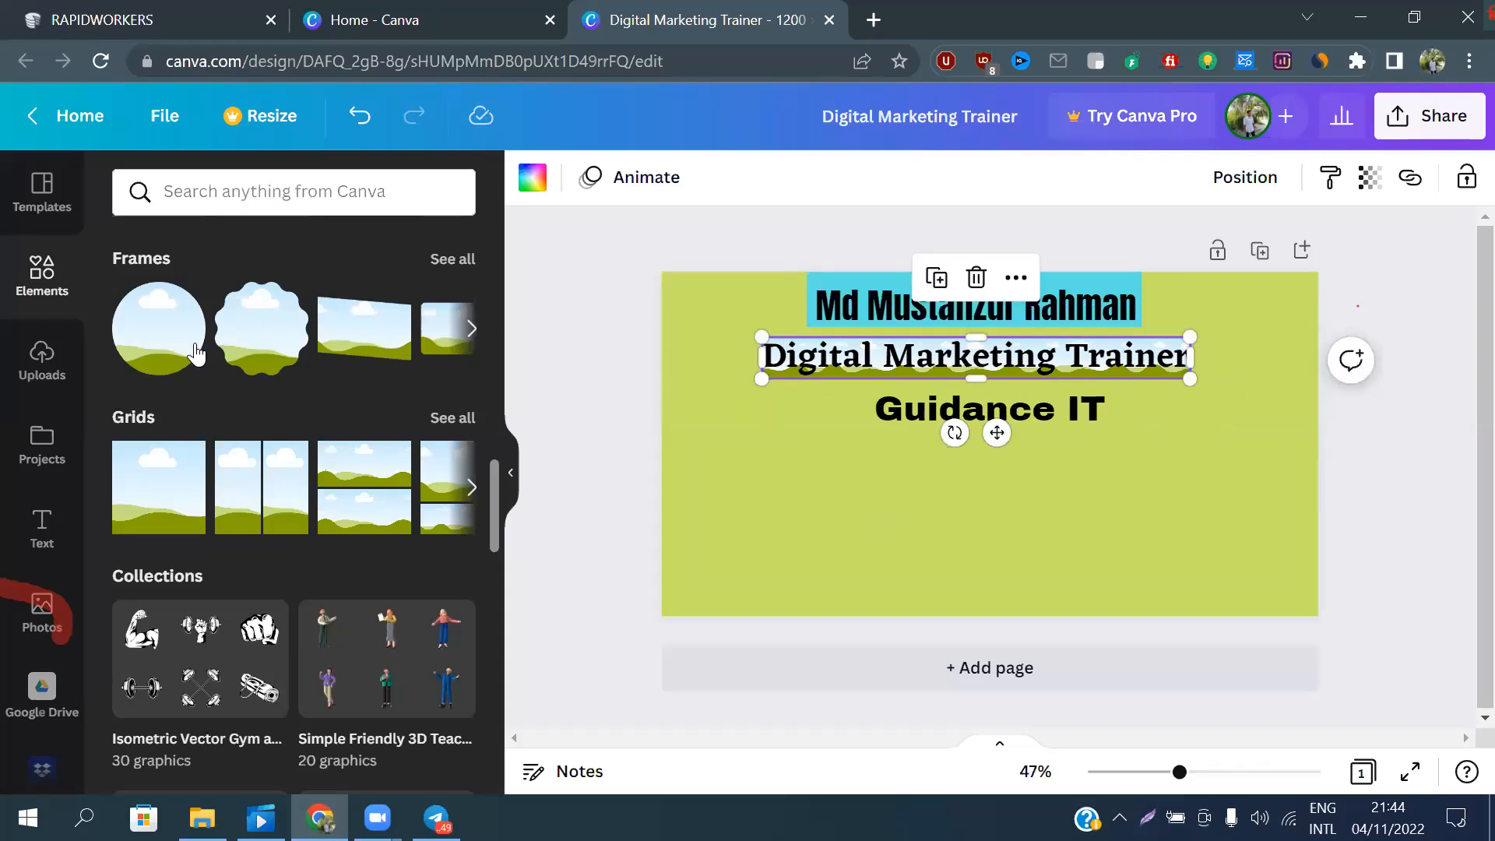
Try light blue, blue and yellow fills on the band behind "Digital Marketing Trainer", then settle on light orange
left_click(532, 182)
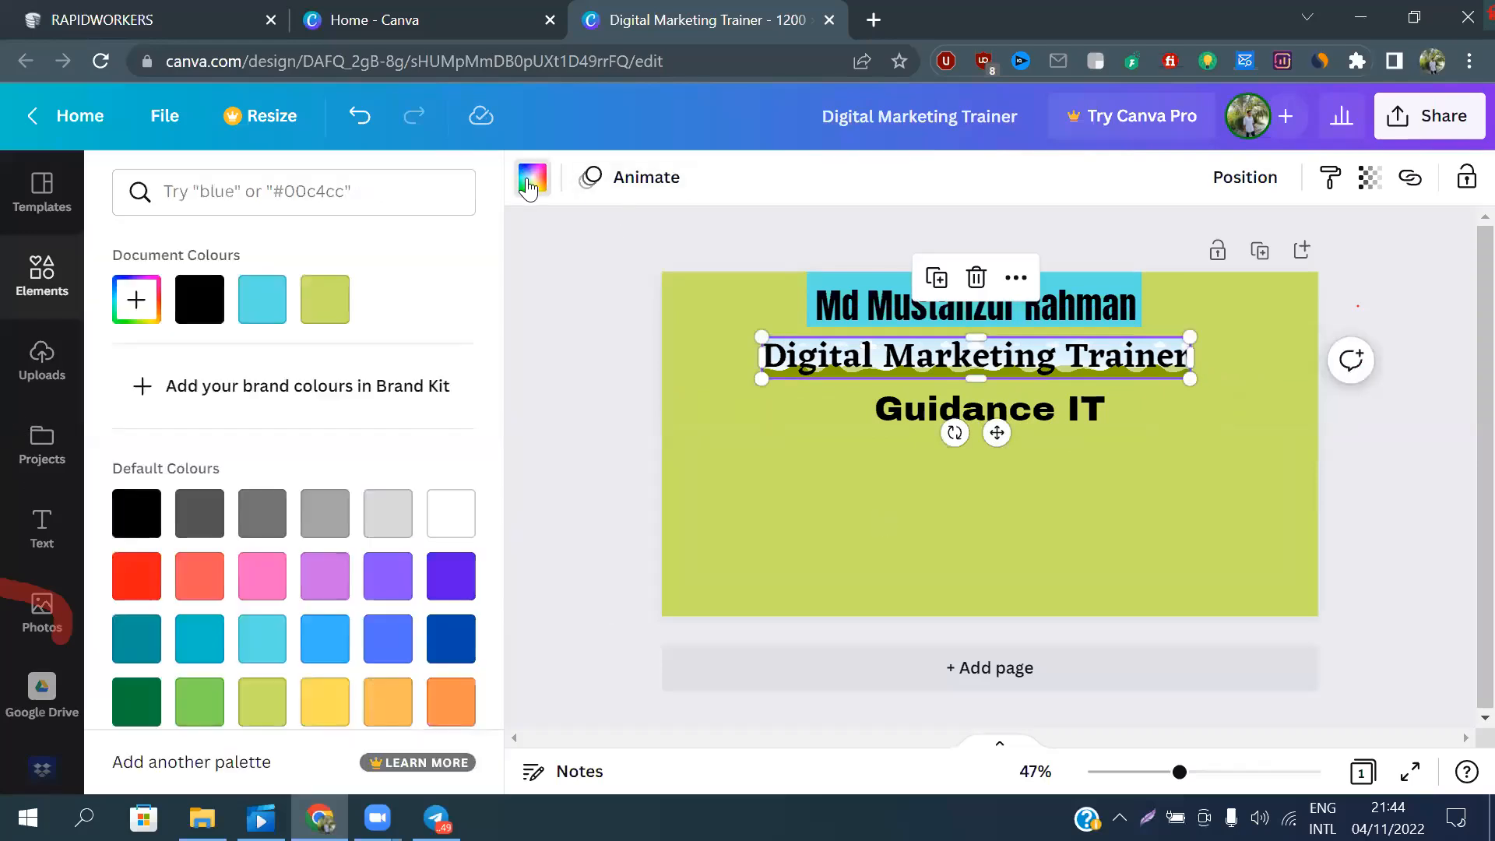
left_click(261, 640)
left_click(324, 640)
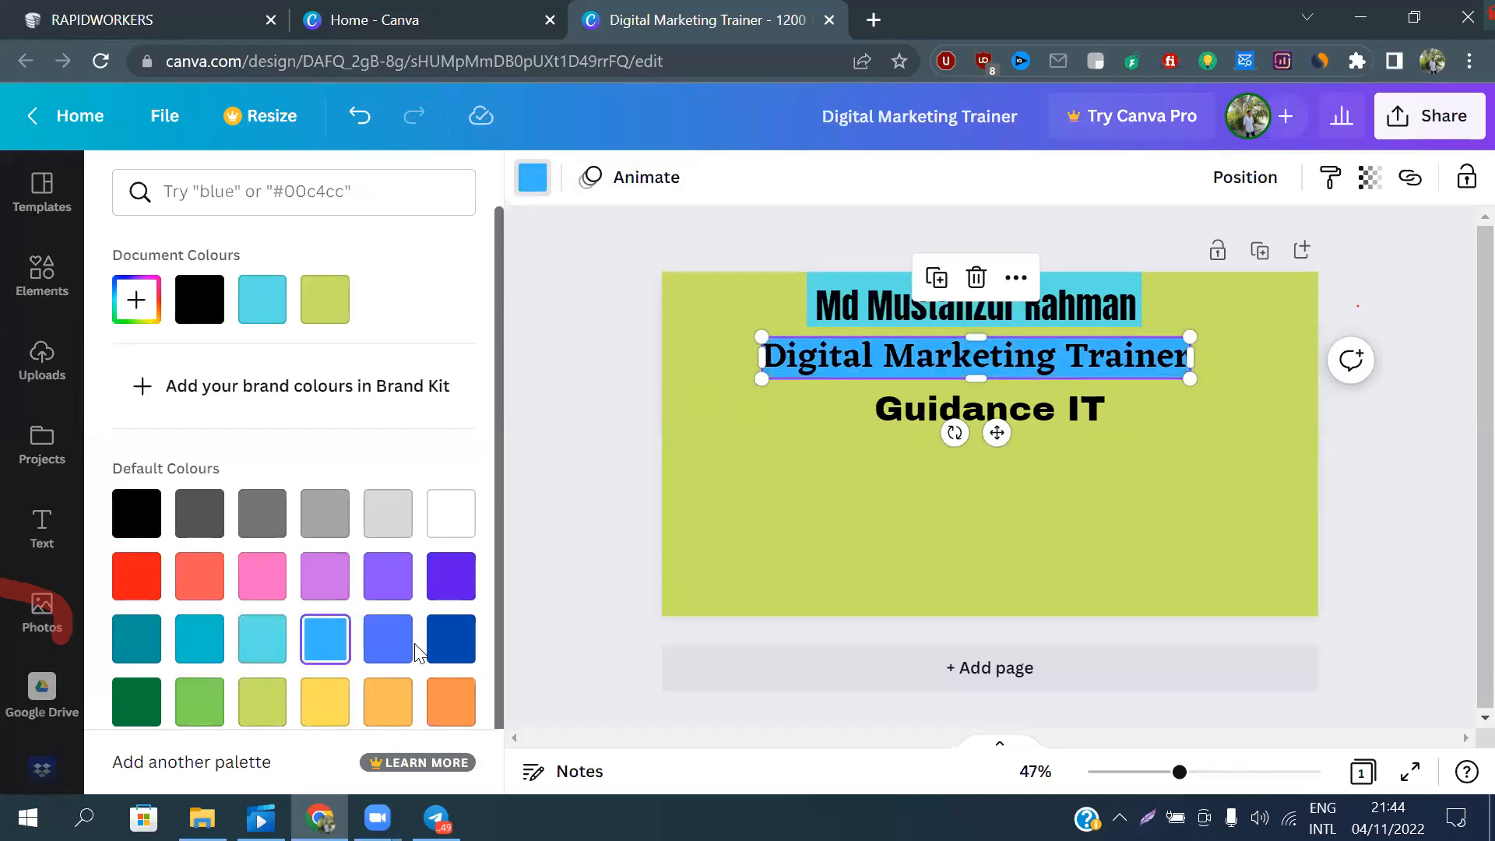
left_click(322, 709)
left_click(390, 709)
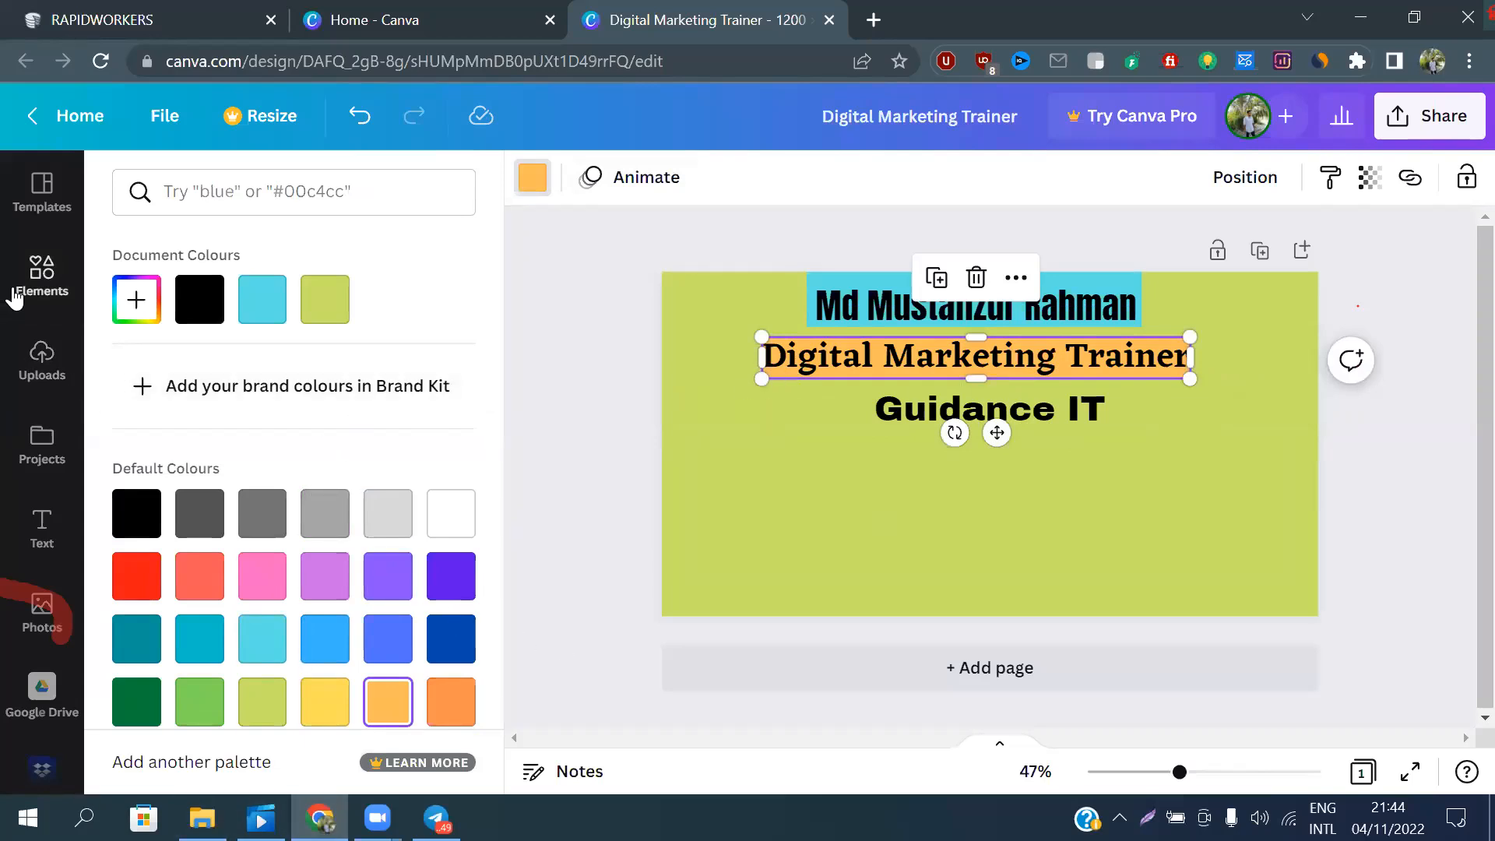
Add another single-cell grid behind the "Guidance IT" heading and shrink it to a band closely fitting the text
left_click(39, 281)
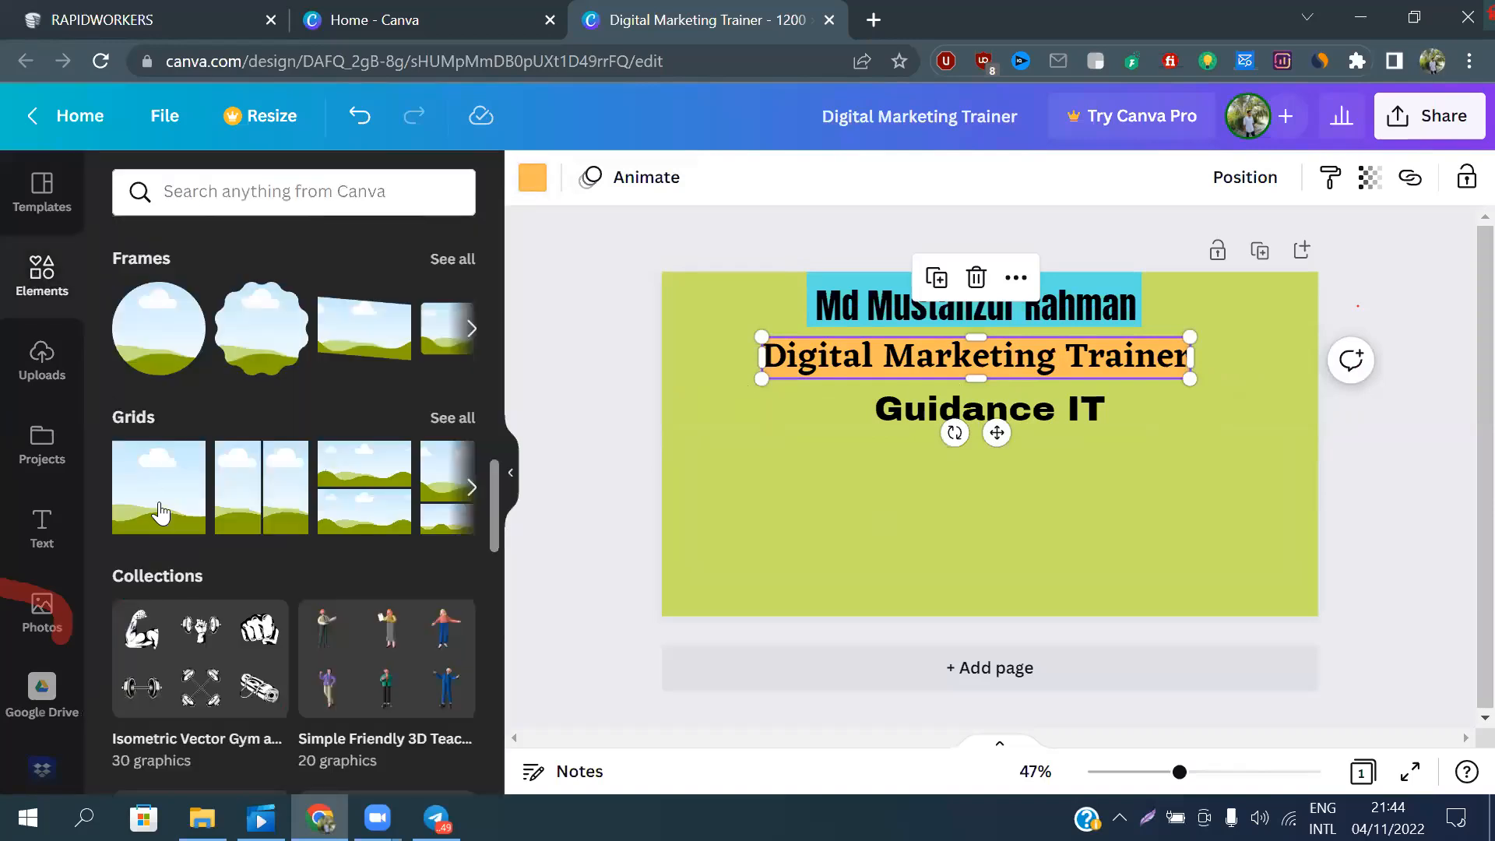
left_click(198, 497)
left_click_drag(1017, 271, 1016, 387)
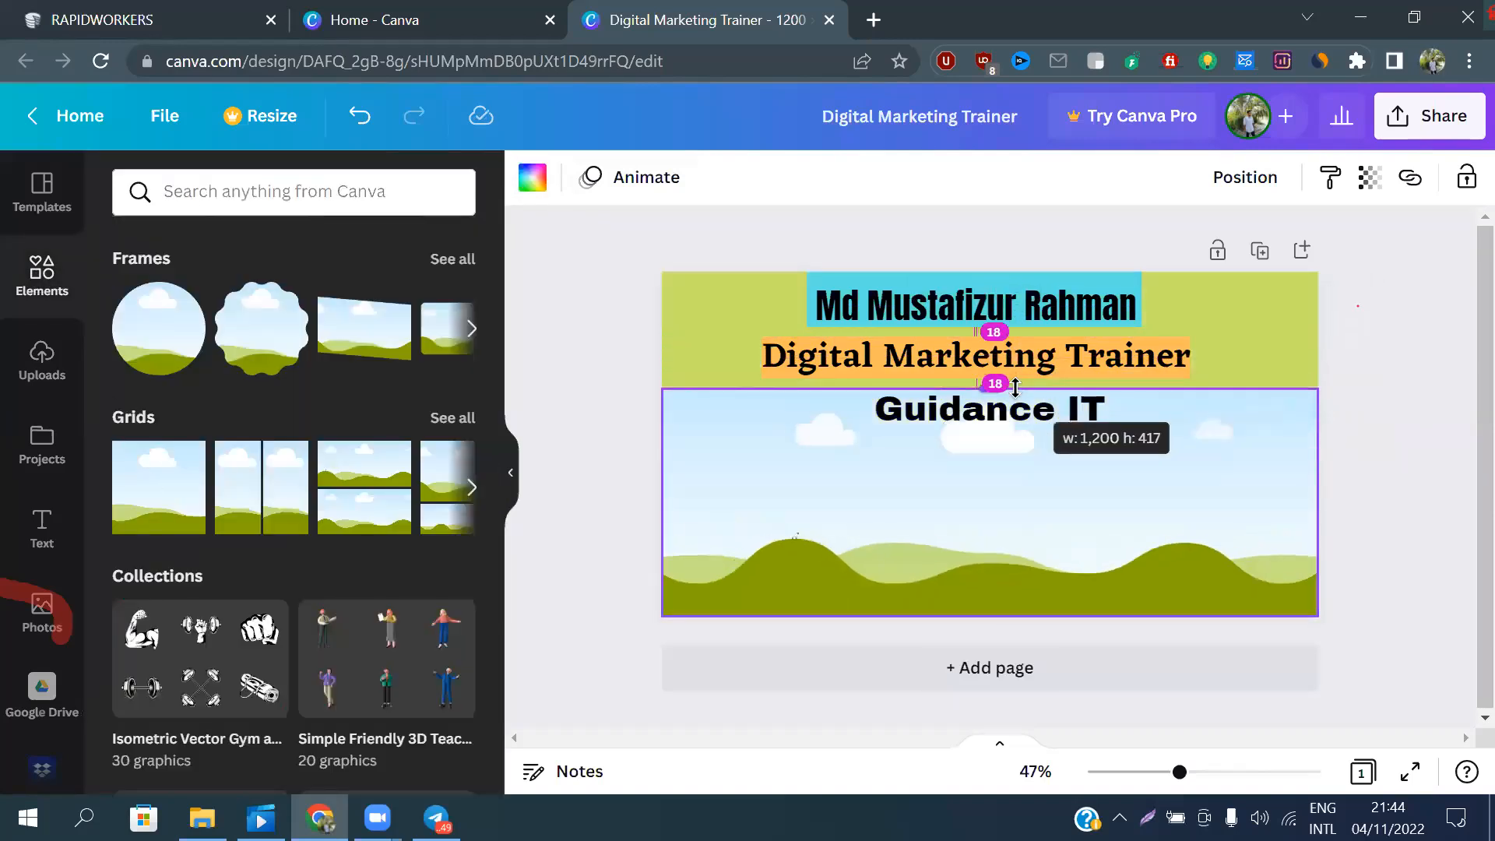
left_click_drag(989, 616, 1010, 425)
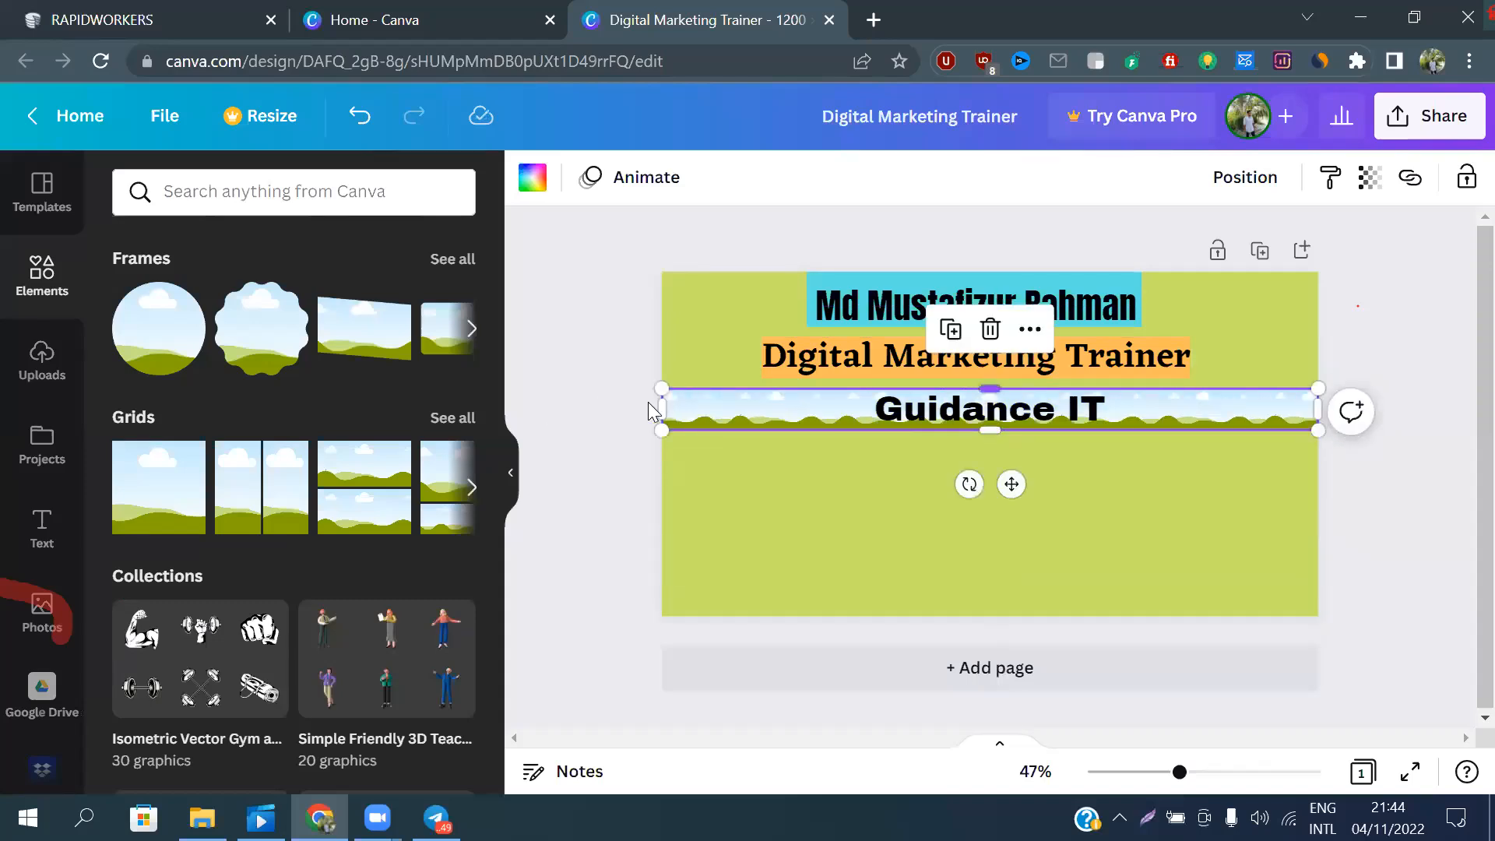
left_click_drag(660, 402, 866, 410)
left_click_drag(1319, 418, 1119, 423)
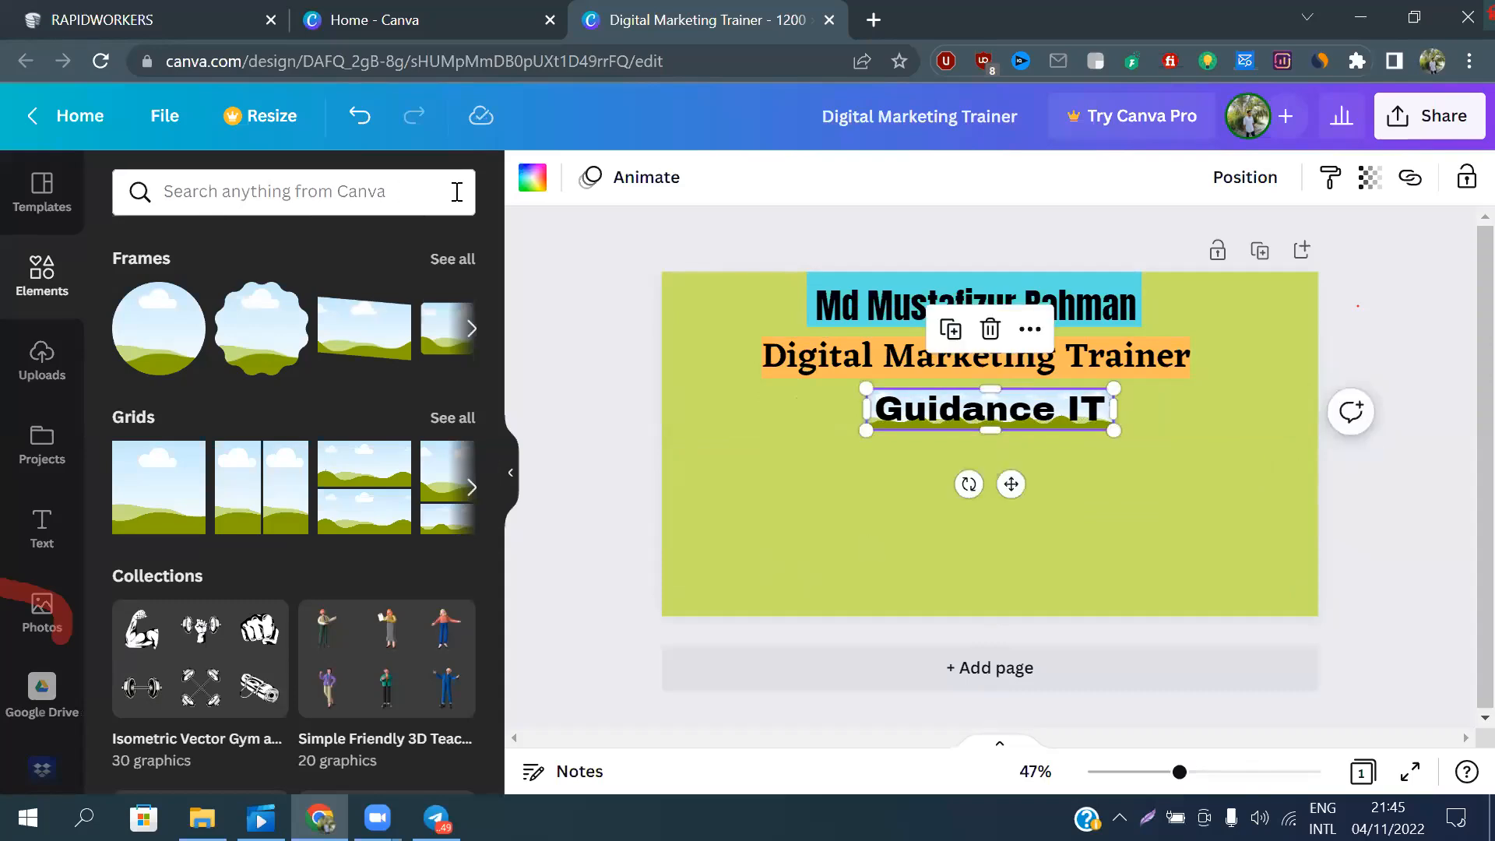
Fill the band behind "Guidance IT" with yellow #ffde59 and deselect it
left_click(532, 177)
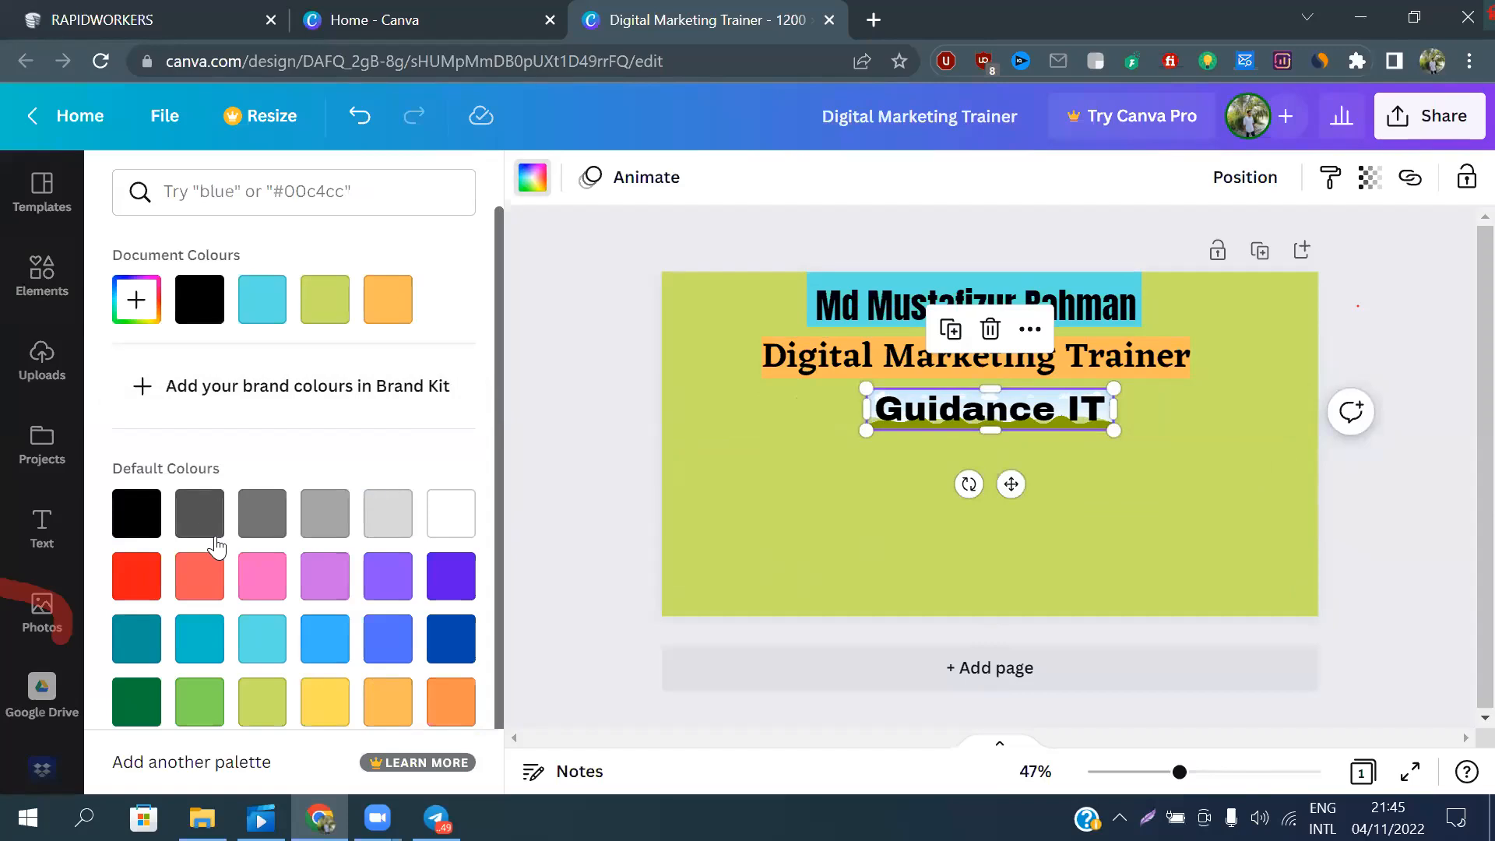
scroll(210, 535, "down", 1)
left_click(326, 676)
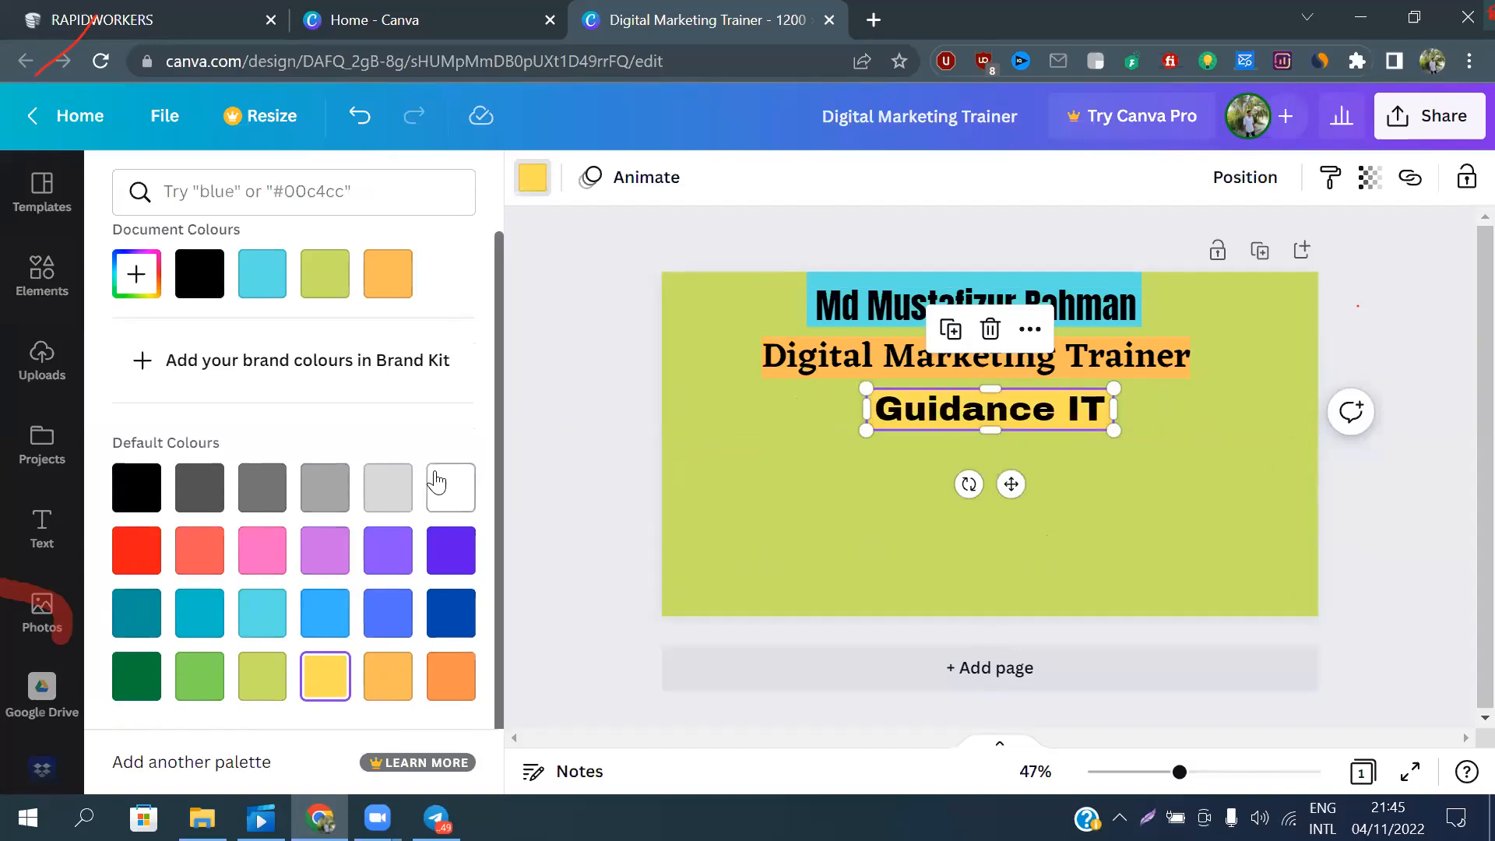
left_click(594, 454)
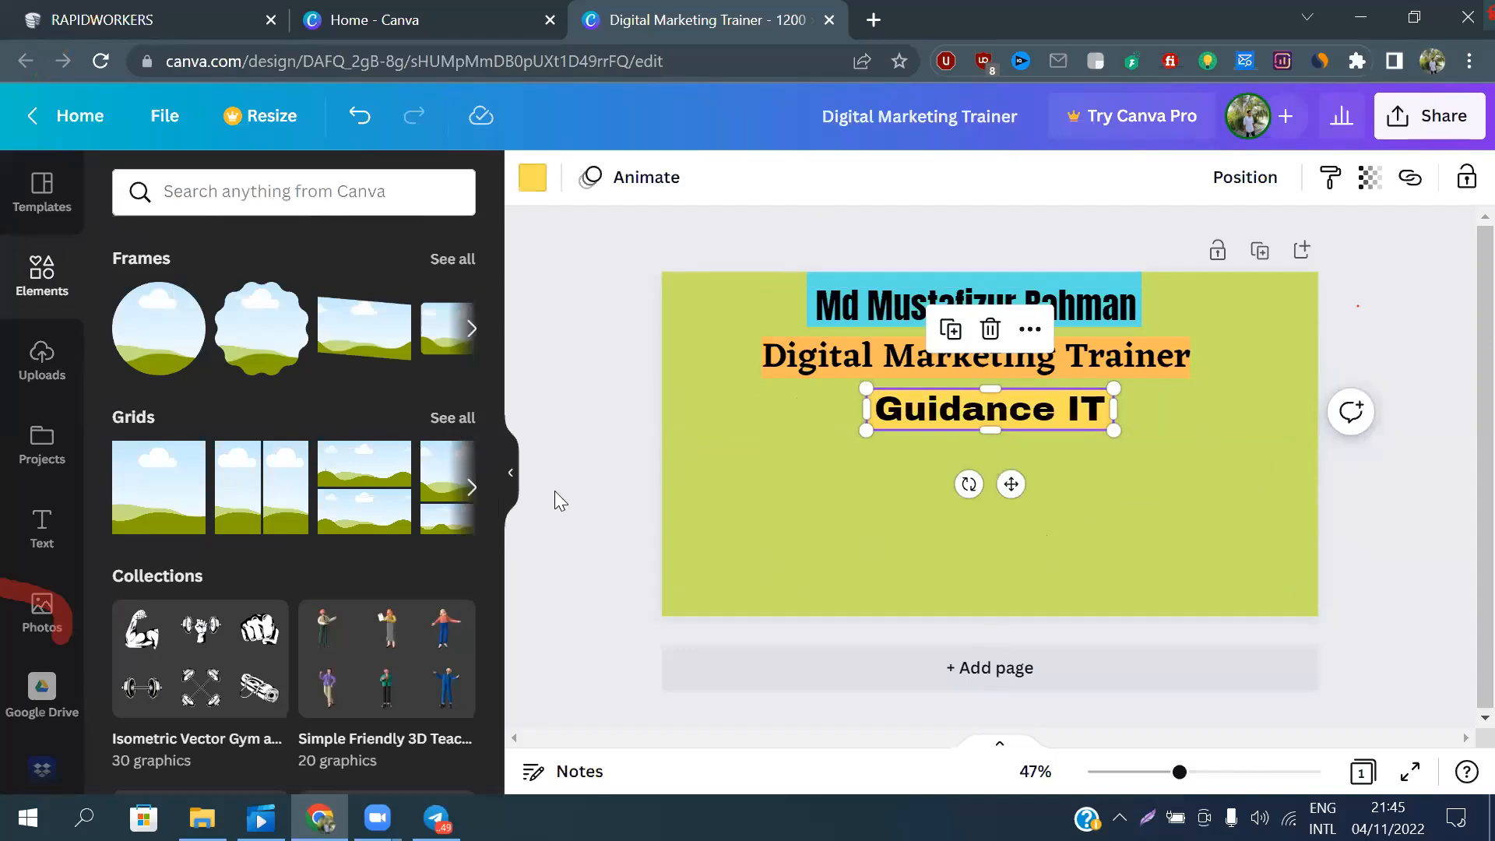
left_click(558, 425)
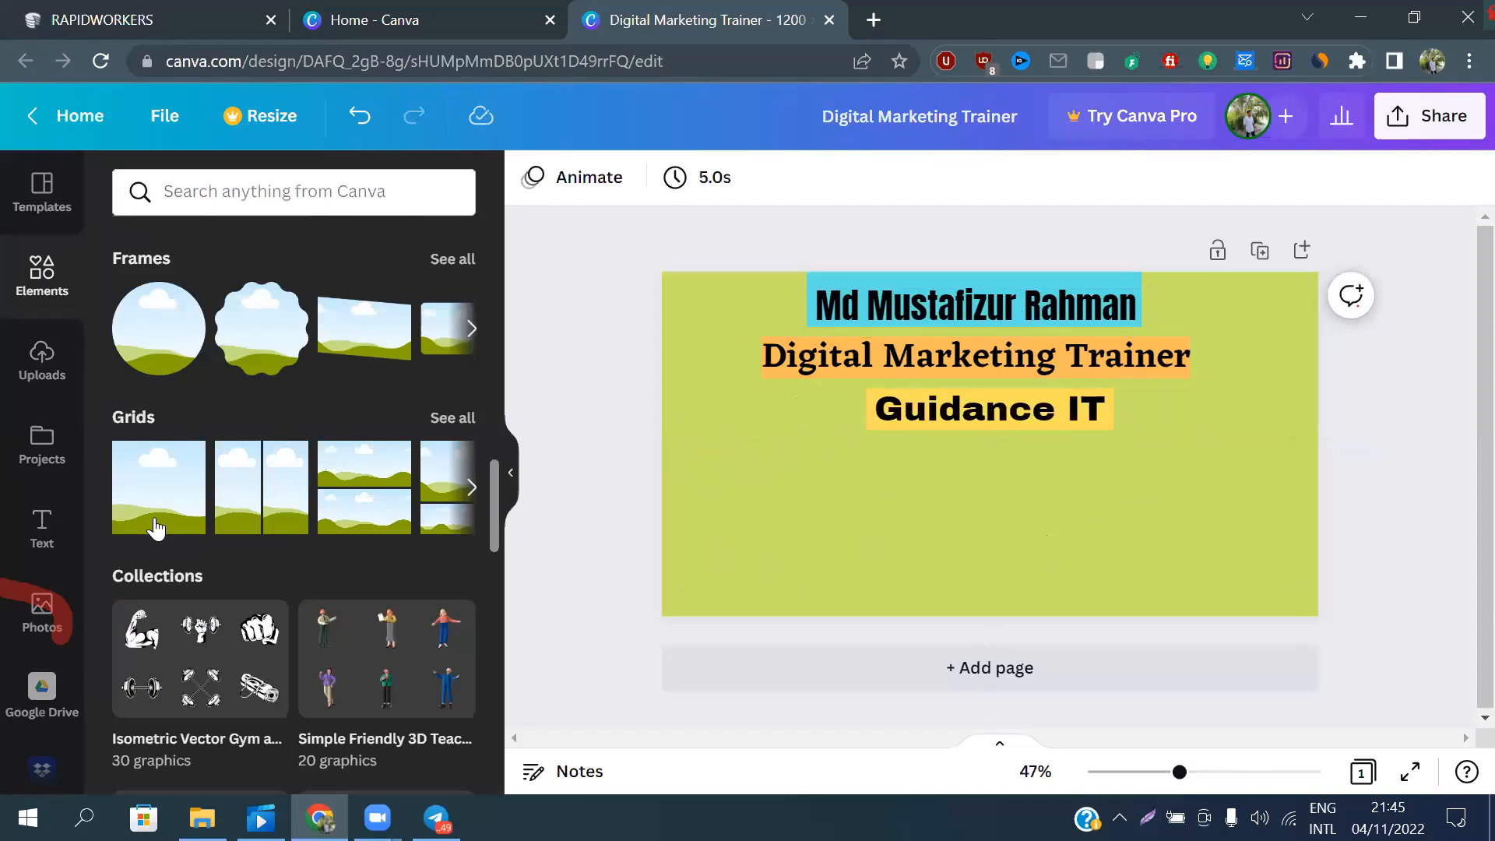
Add a circular frame in the page's lower-left corner and fill it with the uploaded close-up portrait beside red flowers
left_click(140, 346)
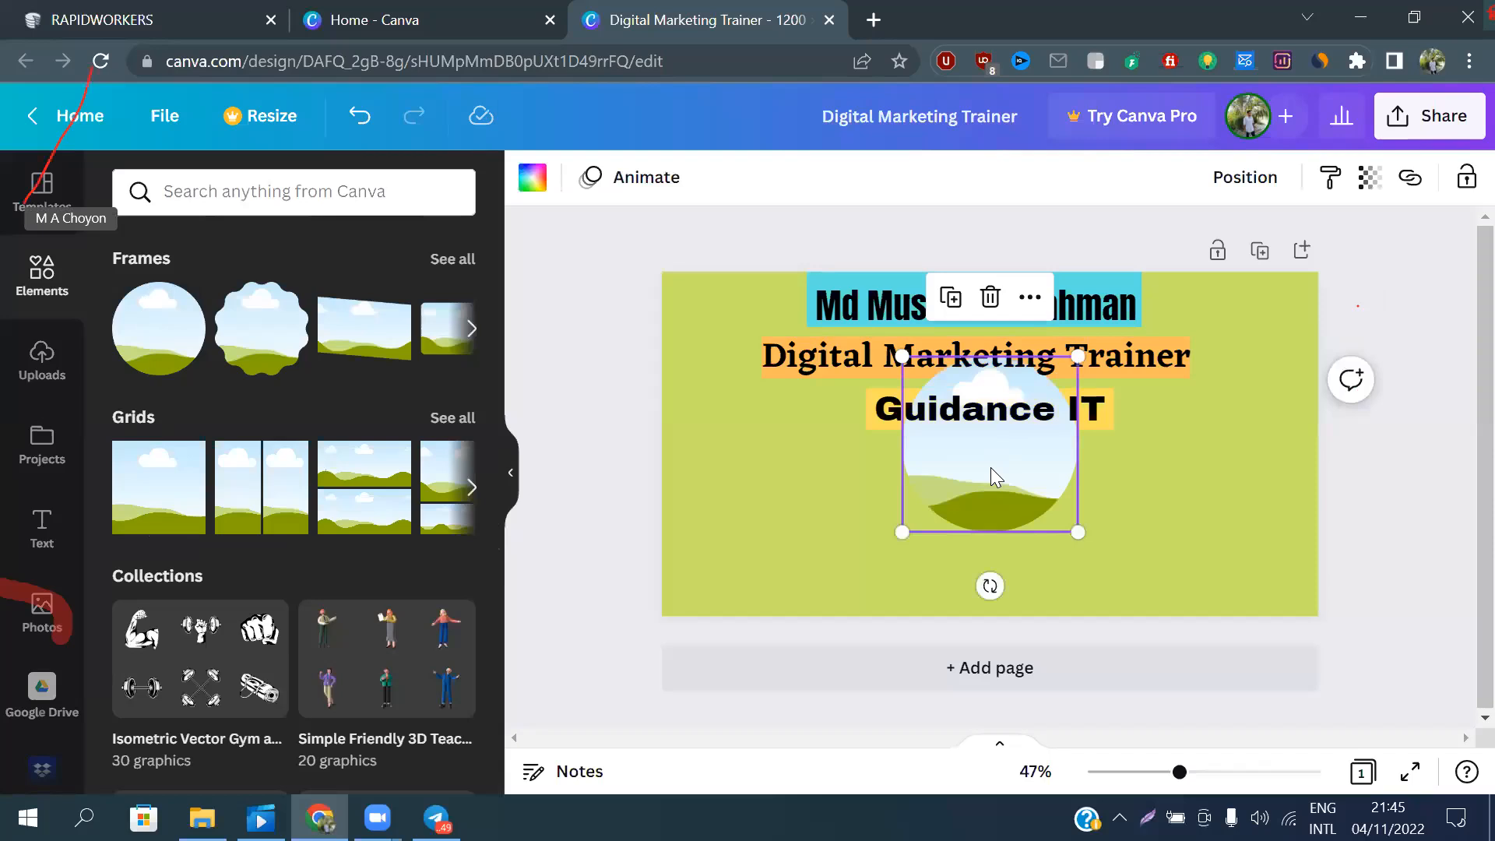
left_click_drag(990, 468, 751, 555)
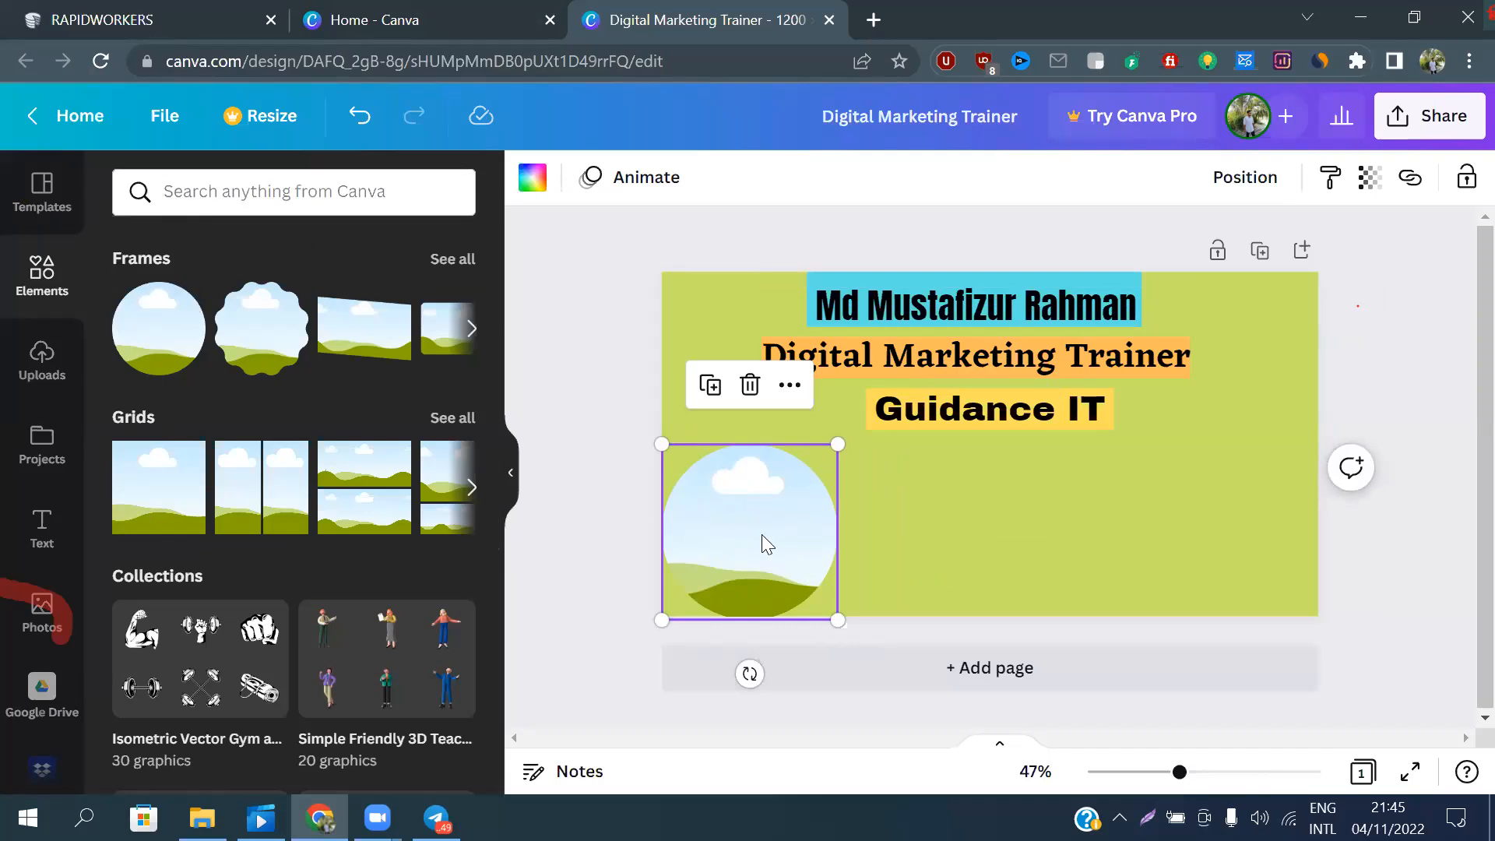
left_click(43, 360)
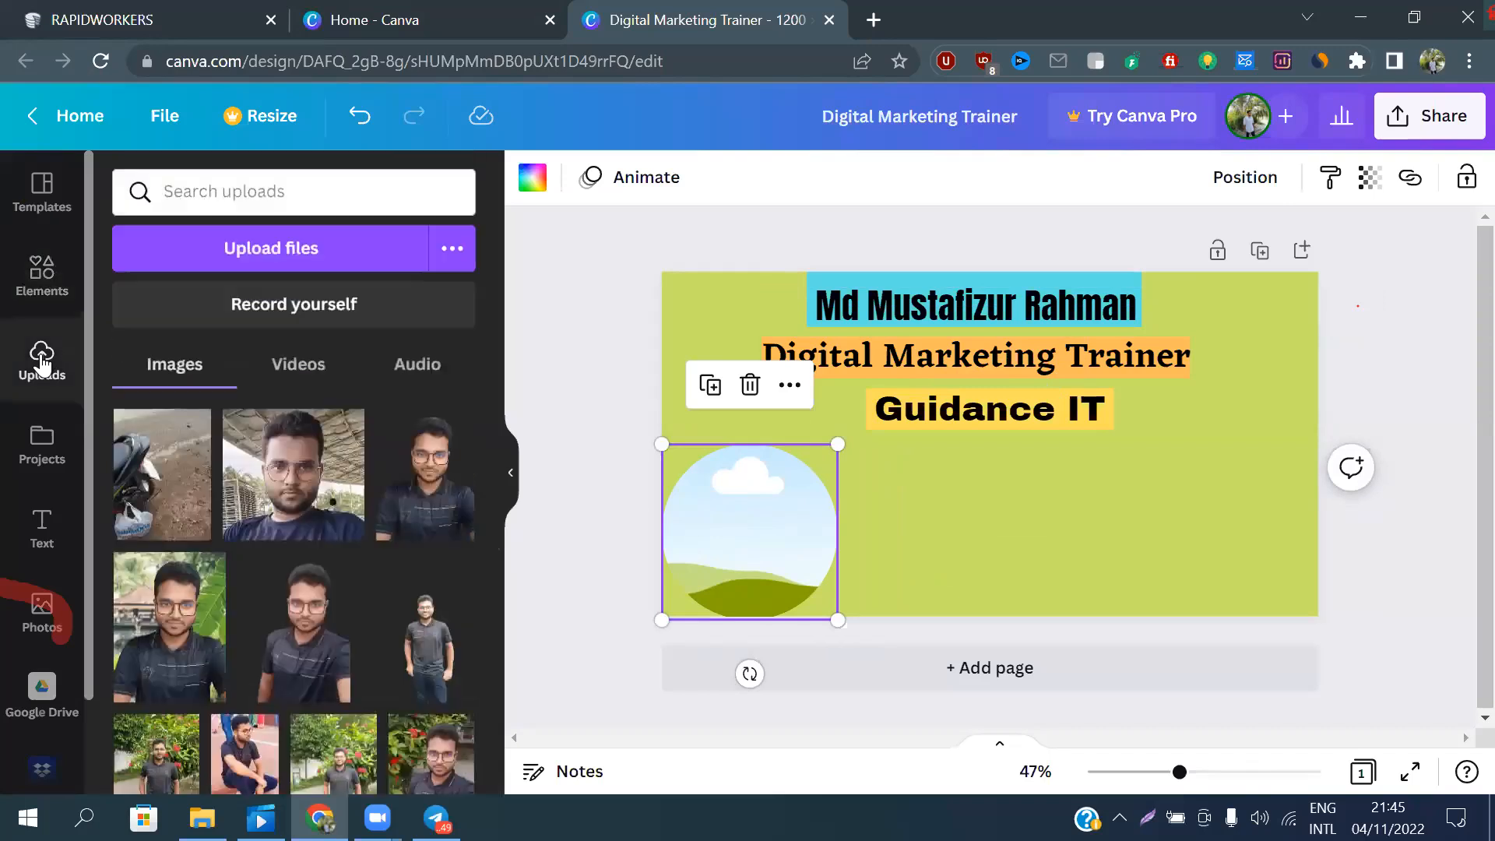
scroll(225, 529, "down", 2)
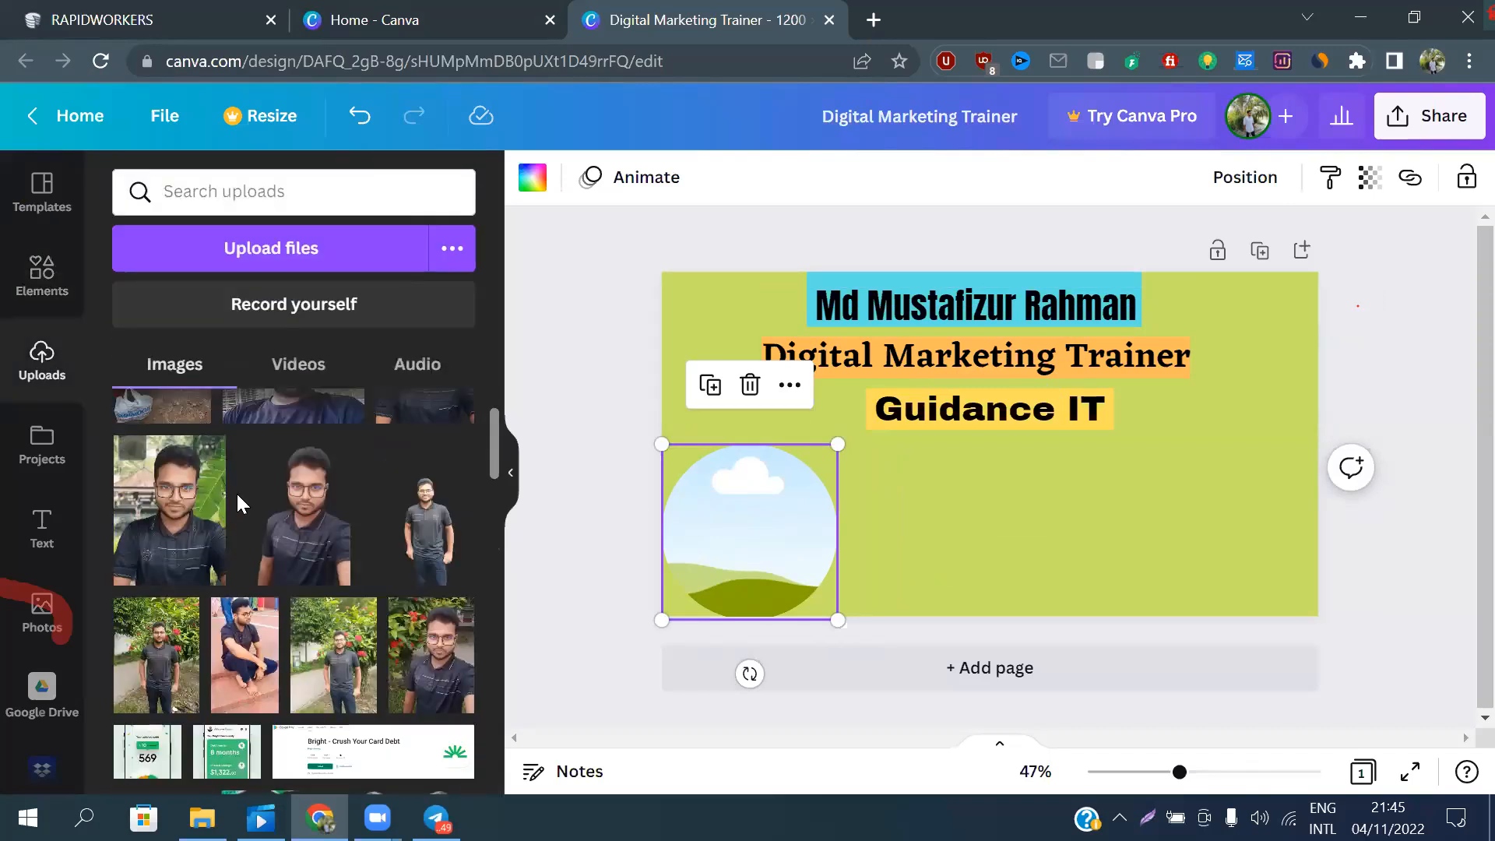
scroll(234, 559, "down", 3)
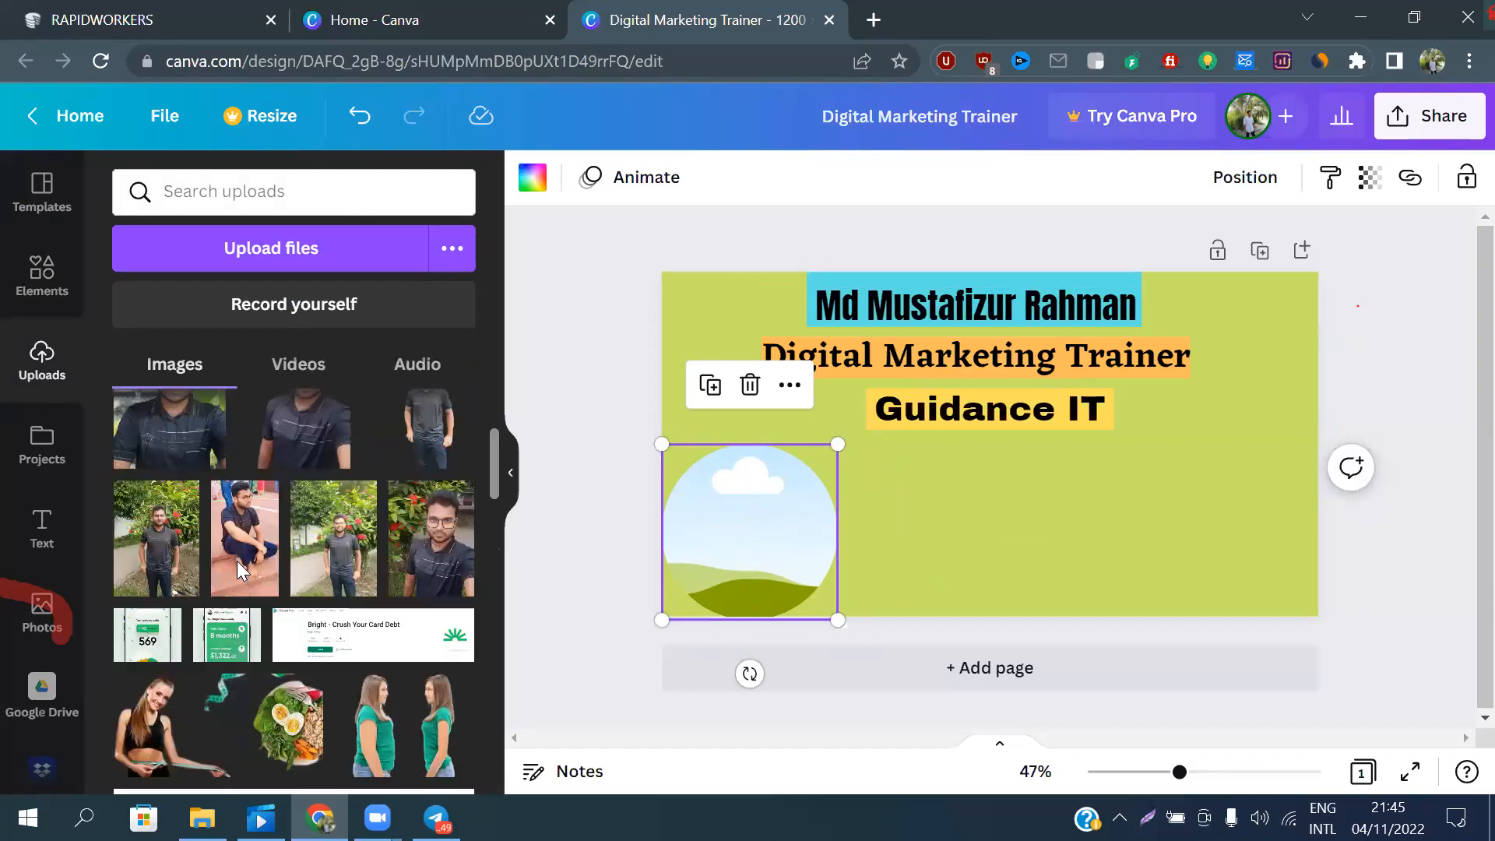
scroll(234, 560, "up", 1)
scroll(230, 571, "up", 1)
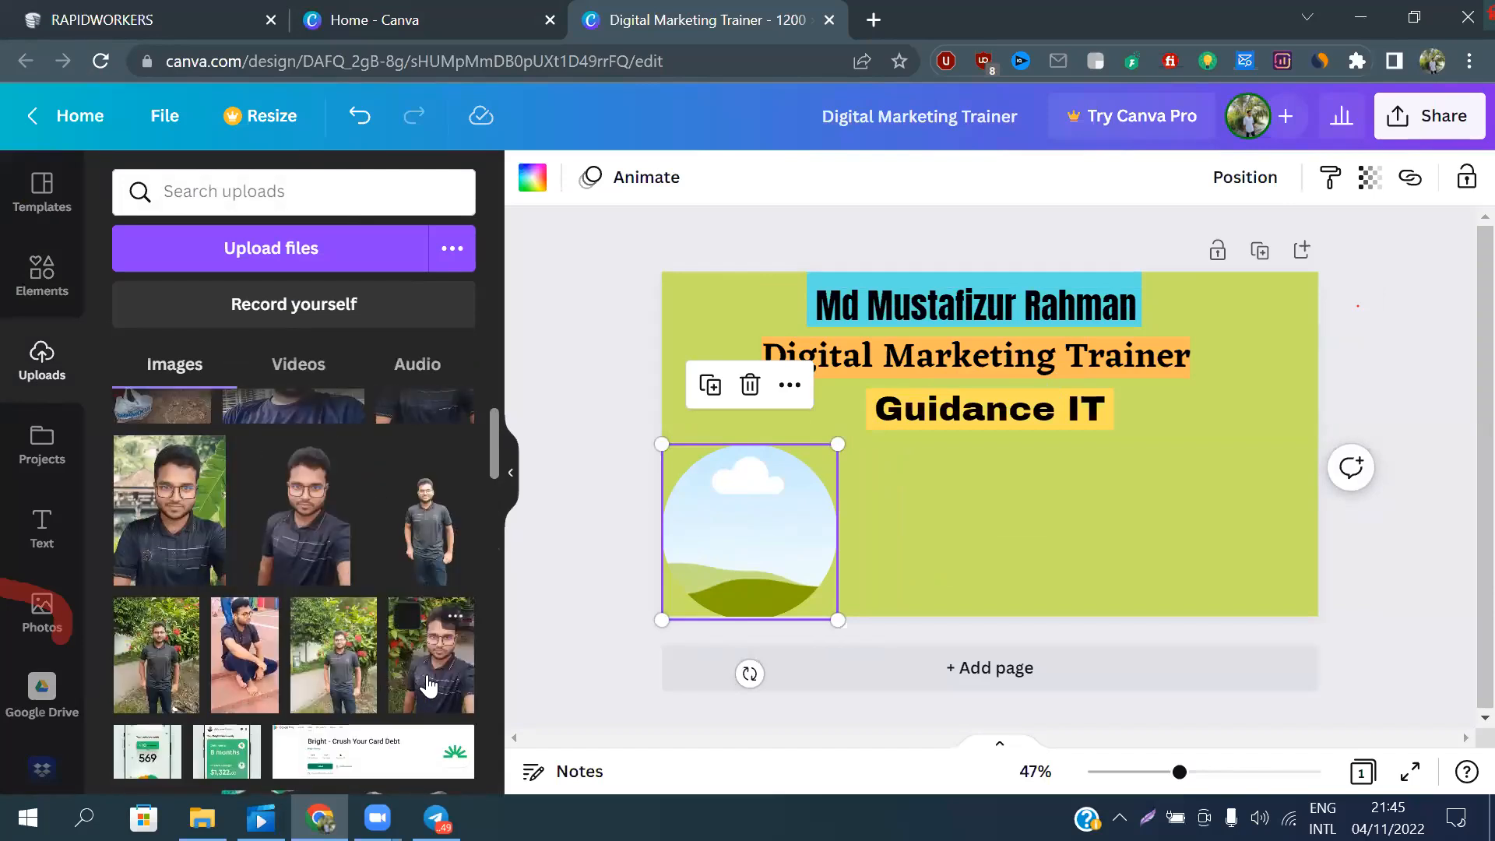
left_click_drag(470, 646, 749, 548)
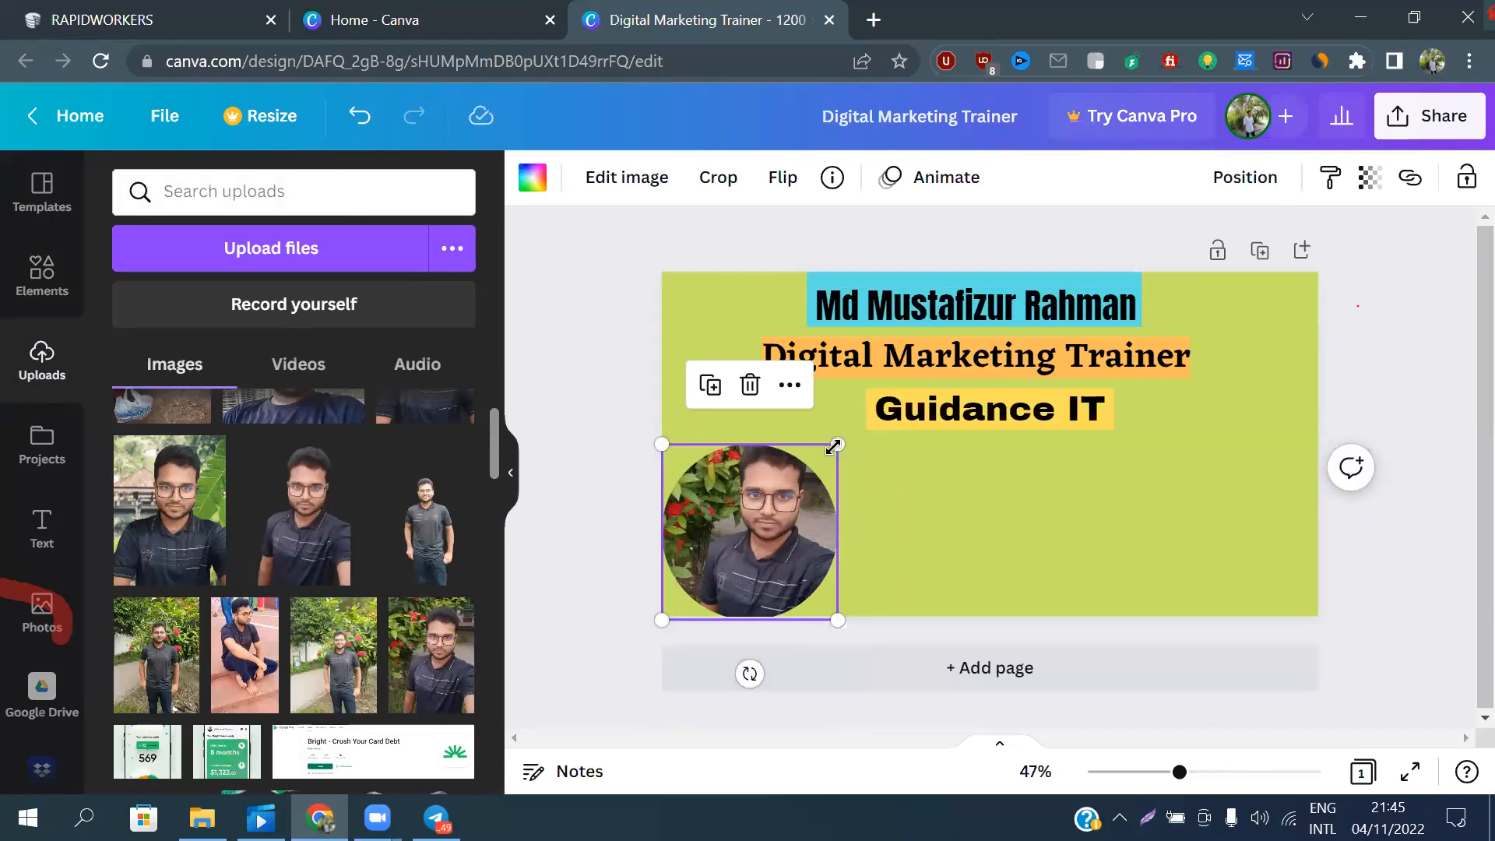
Enlarge the circular portrait slightly, keeping it in the page's lower-left corner below the headings
left_click_drag(840, 443, 860, 421)
left_click_drag(791, 464, 791, 466)
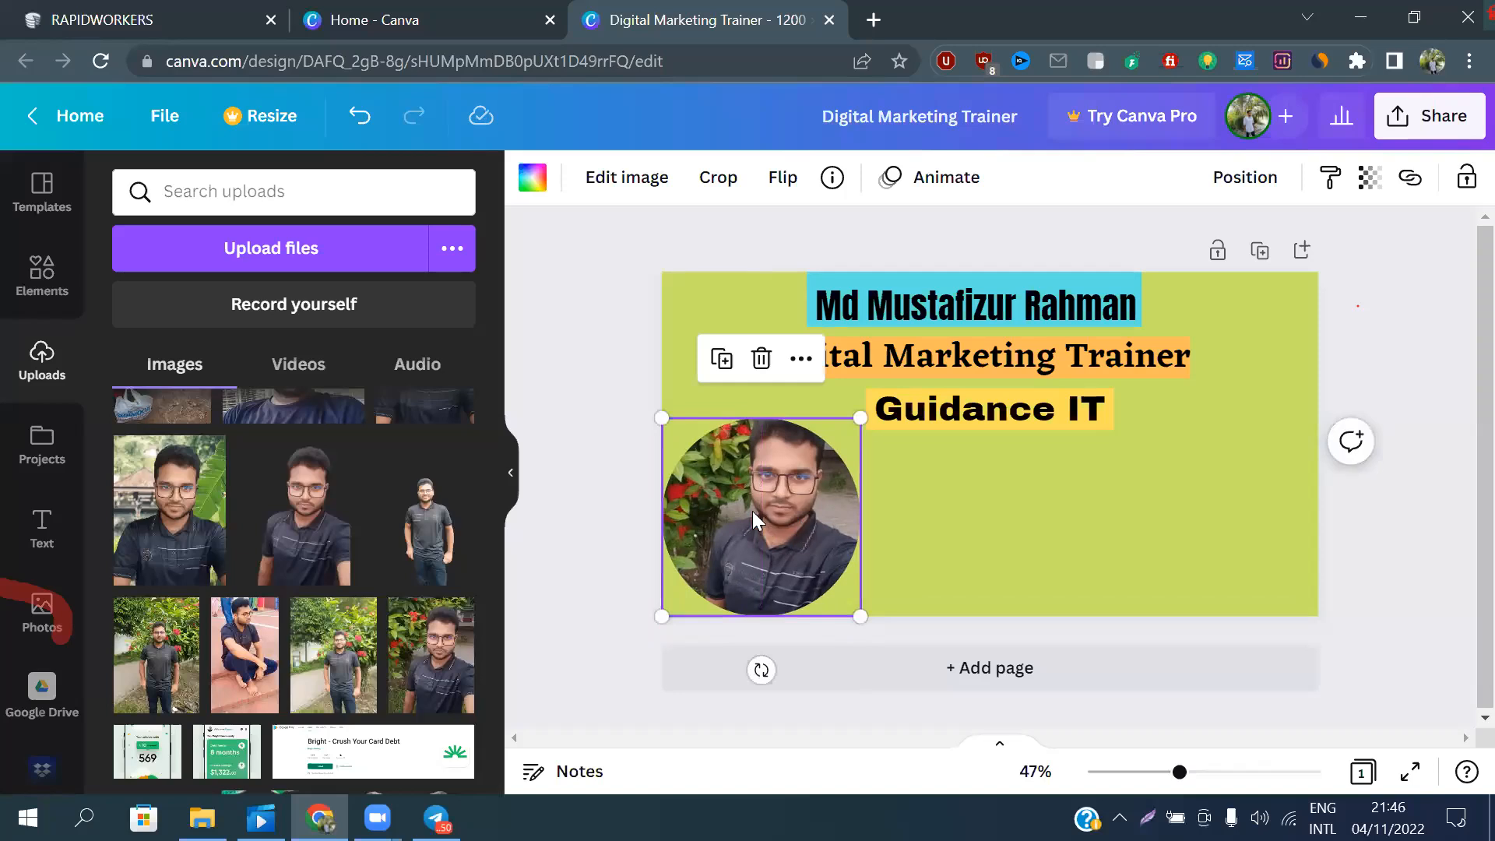
left_click(917, 529)
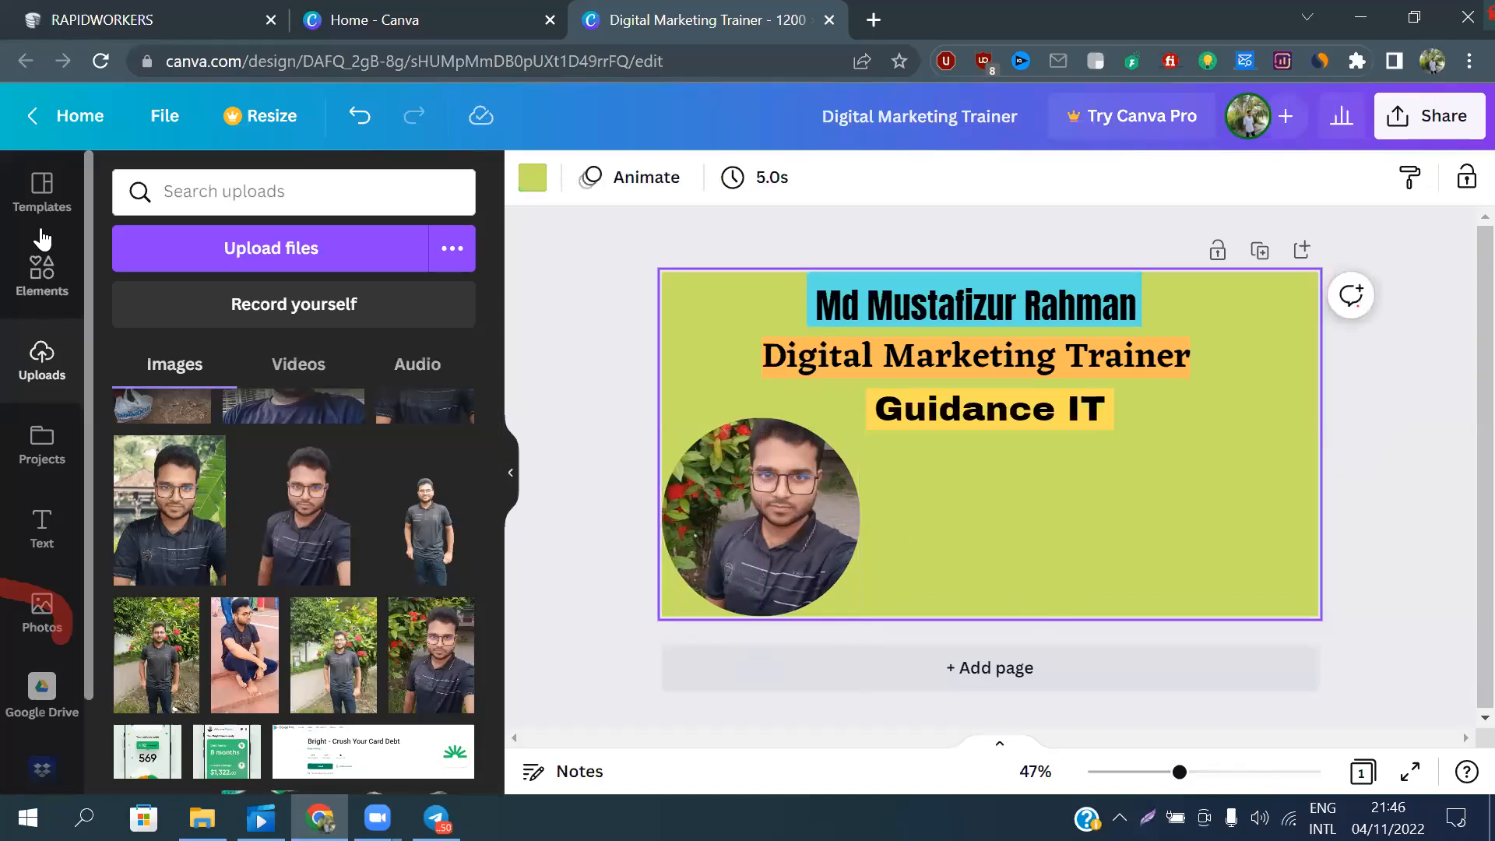
Add a single-cell grid and resize it to a block about 322 px wide in the page's lower-right corner
left_click(42, 279)
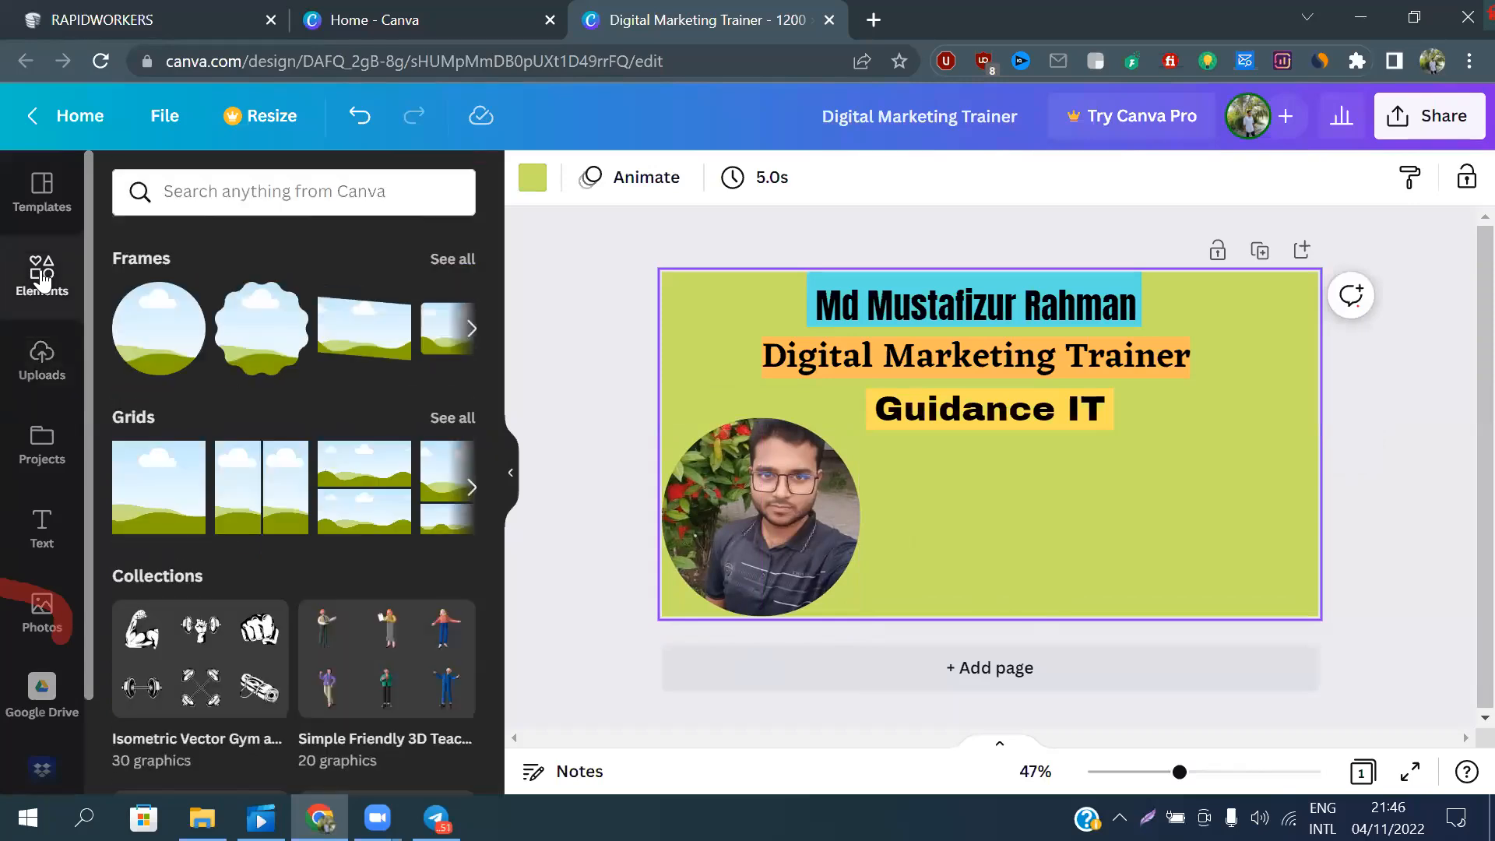
left_click(160, 491)
left_click_drag(1029, 271, 1081, 436)
left_click_drag(663, 528, 1142, 491)
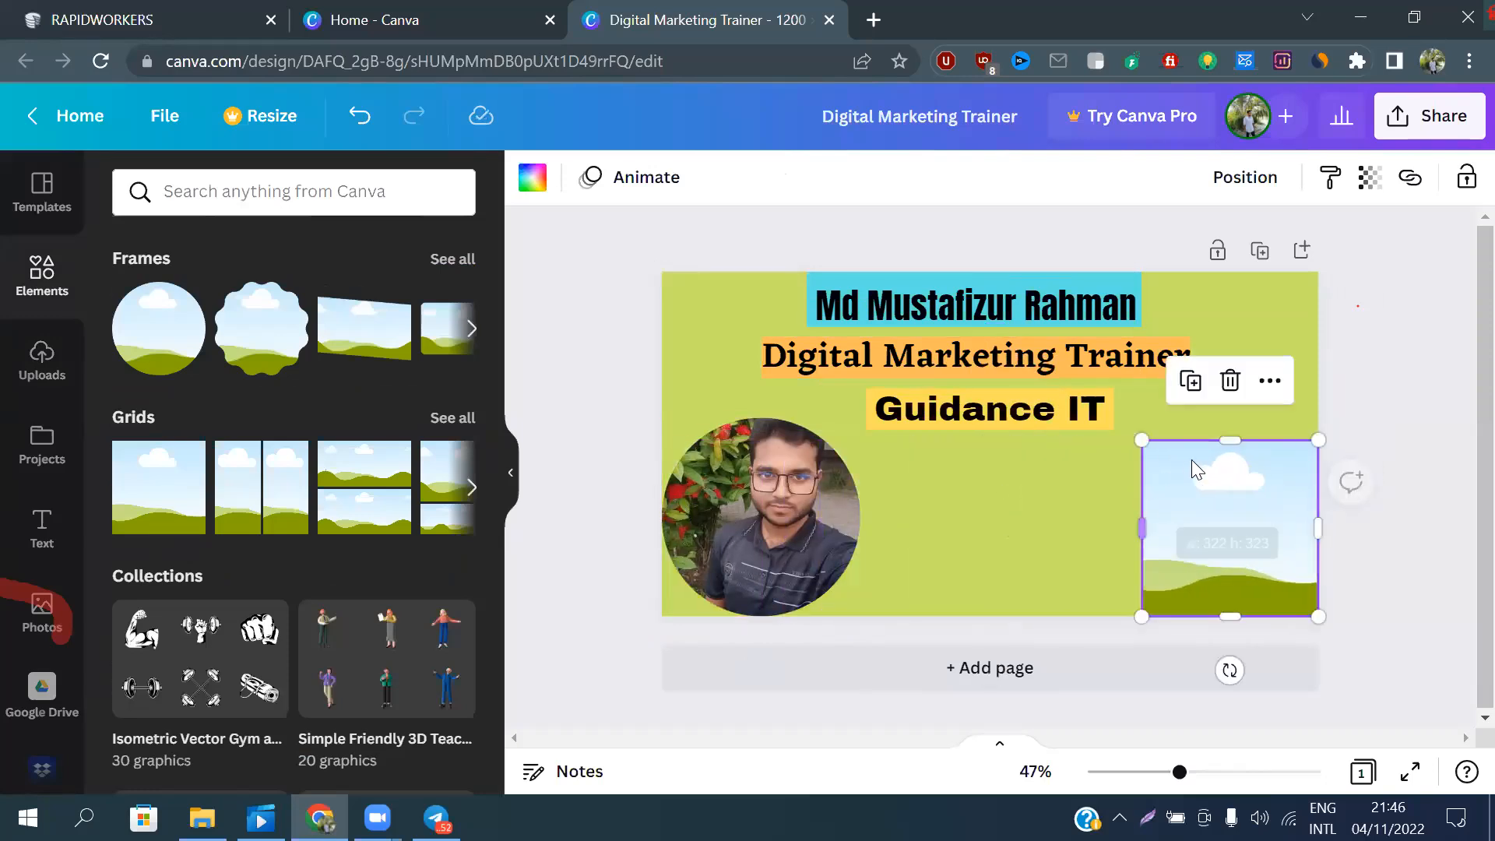
left_click_drag(1227, 438, 1225, 421)
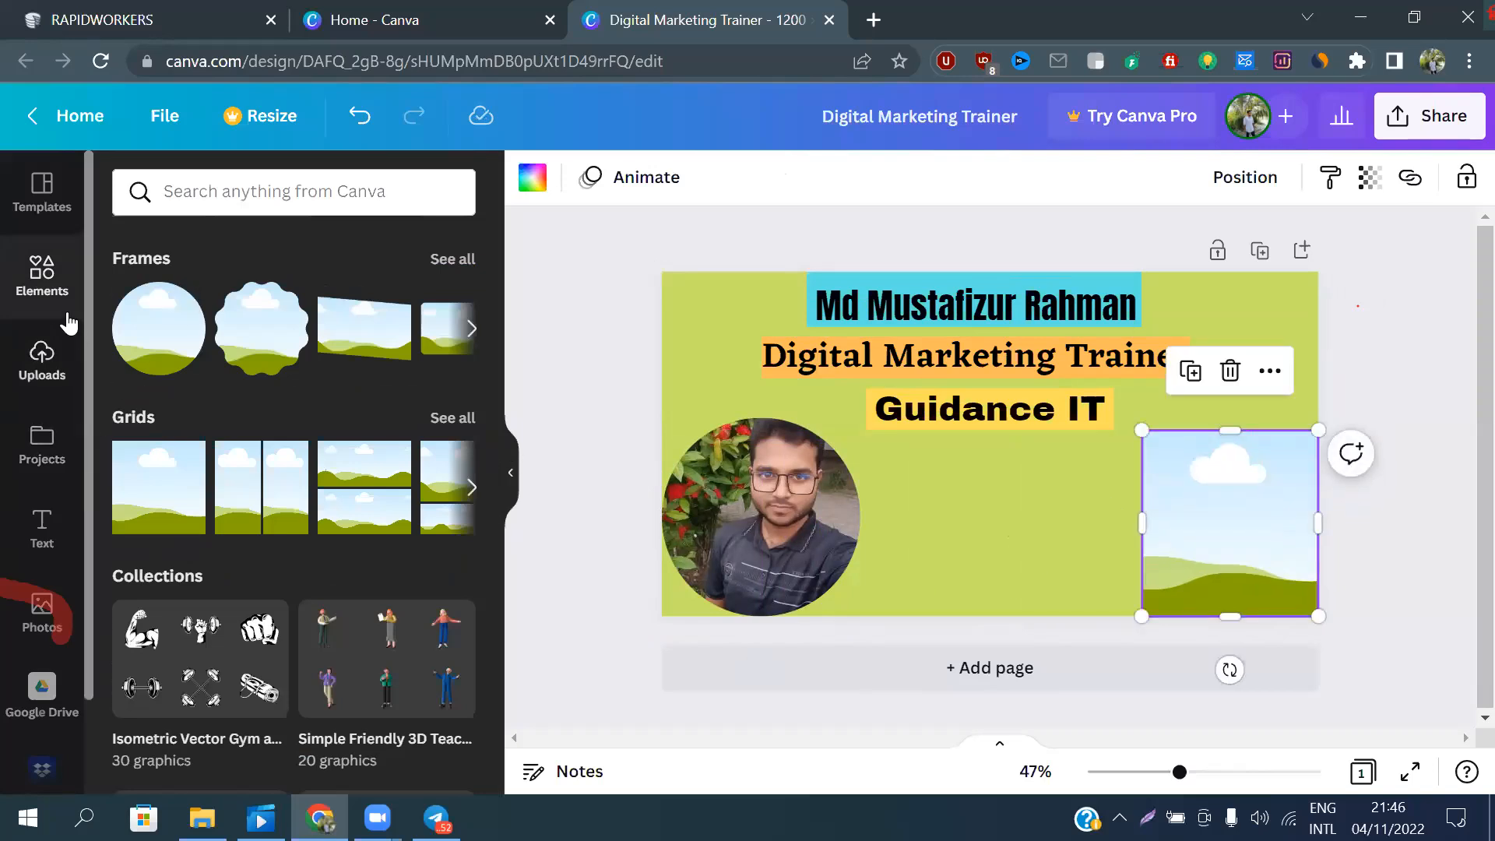
Fill the lower-right grid with the same uploaded close-up portrait used in the circular frame
left_click(35, 360)
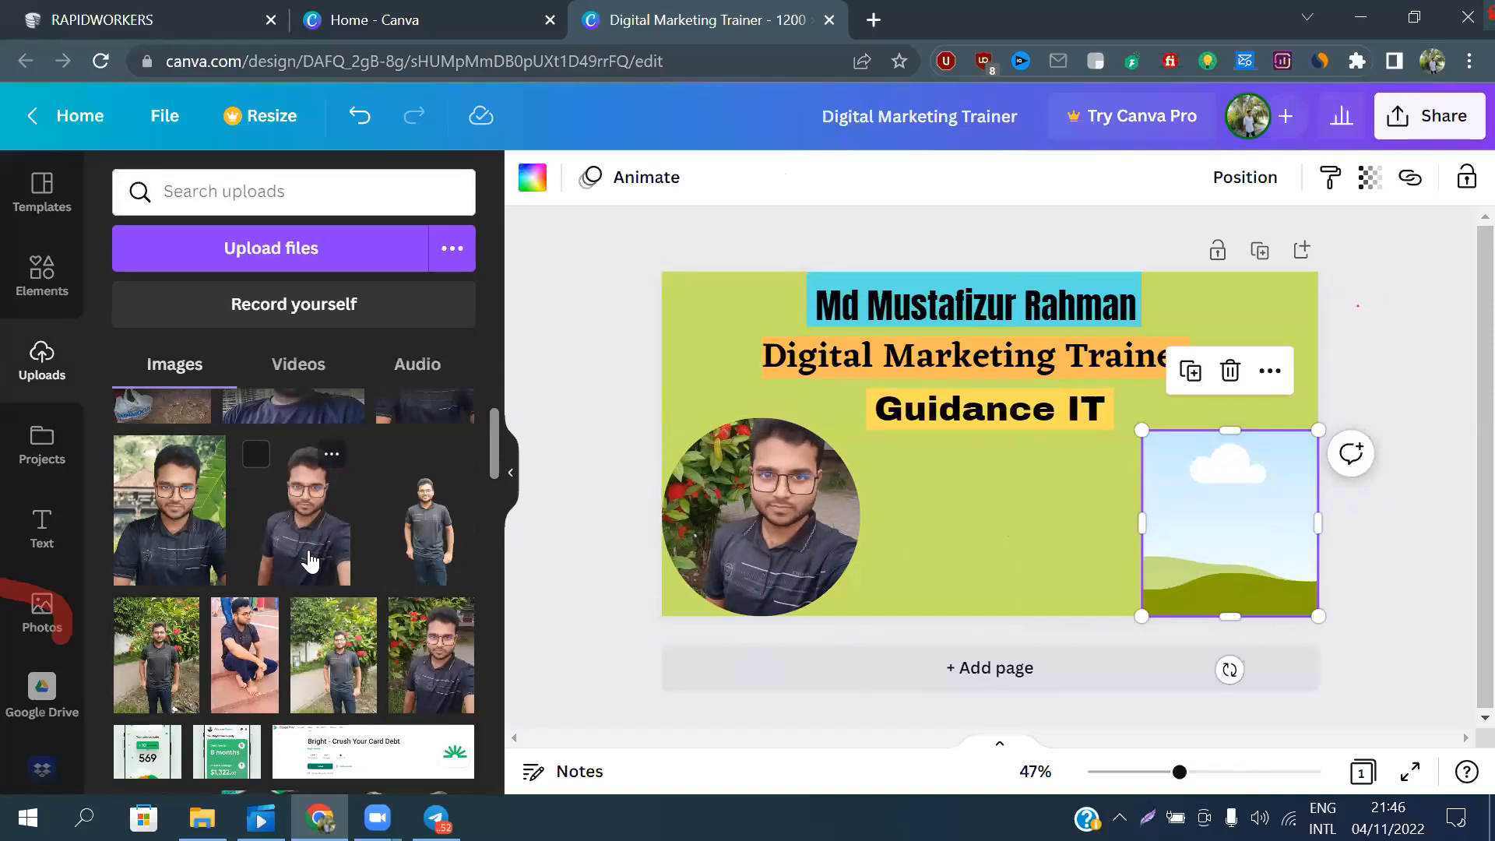
scroll(310, 561, "down", 2)
left_click_drag(432, 547, 1166, 476)
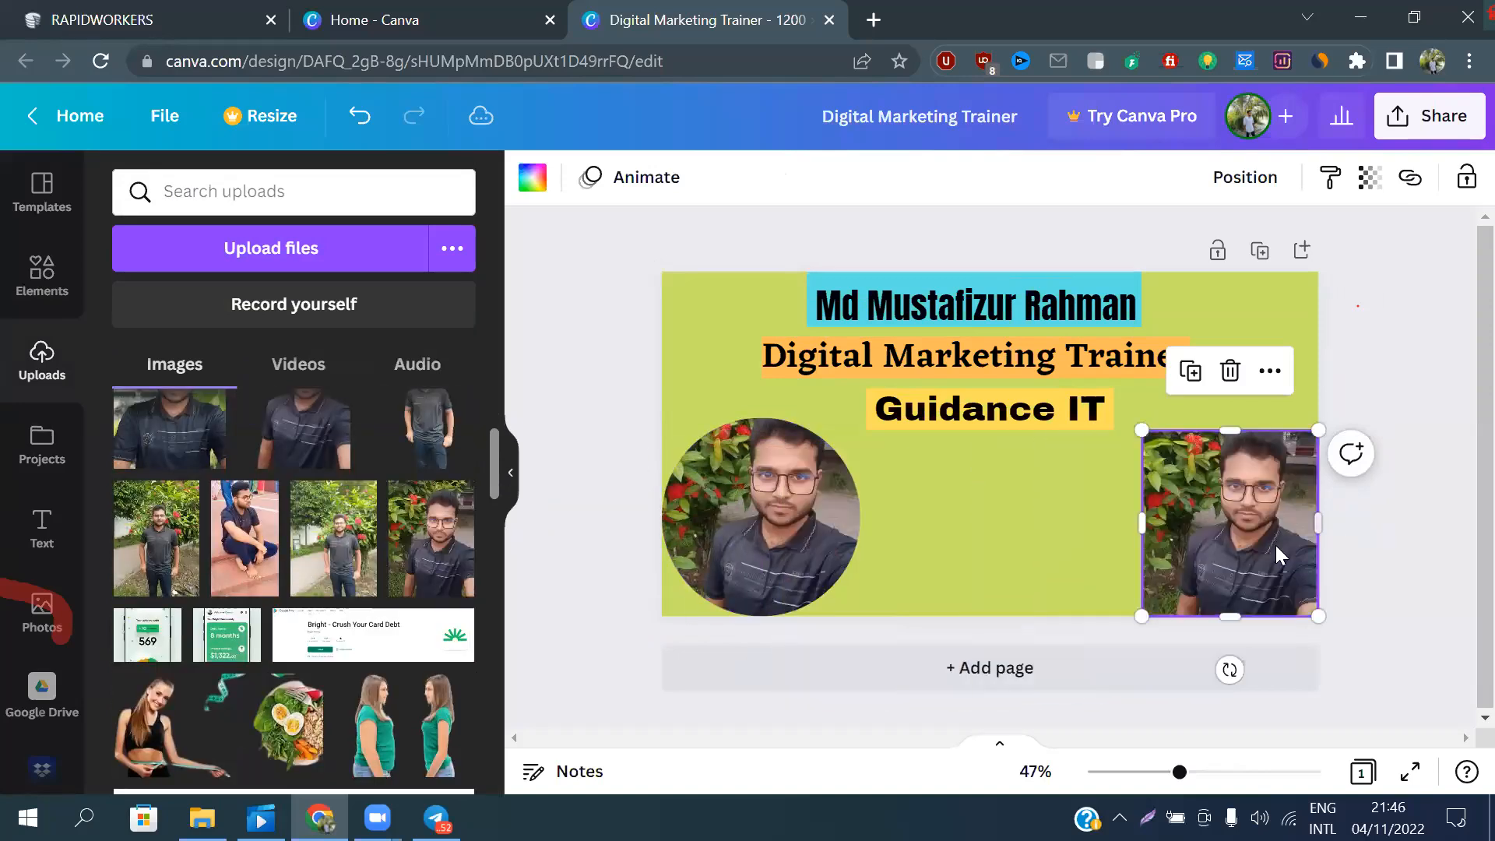
left_click(1064, 575)
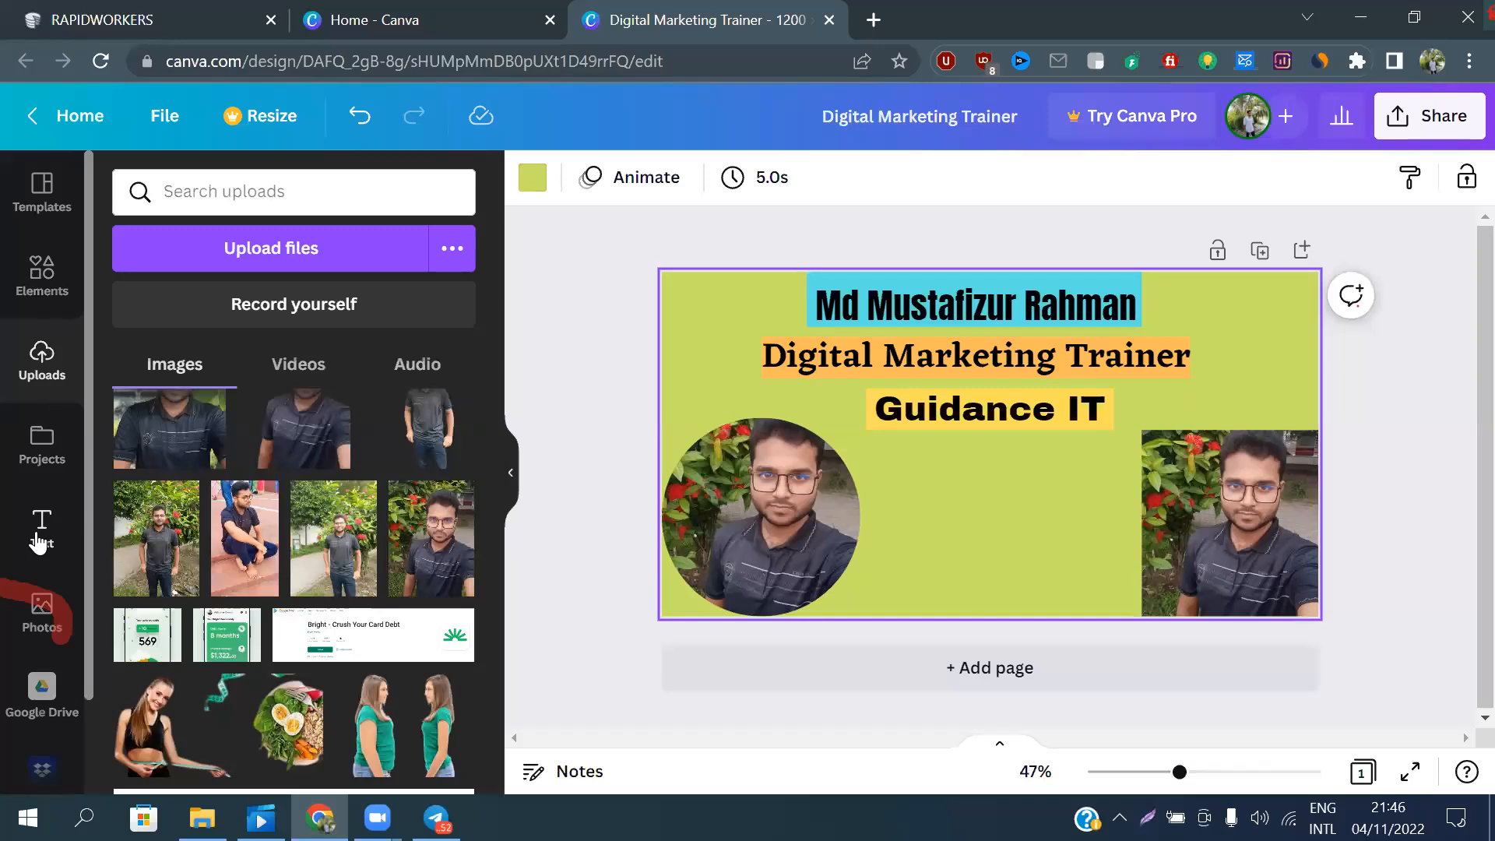
scroll(209, 483, "down", 5)
scroll(209, 483, "down", 10)
scroll(209, 482, "down", 10)
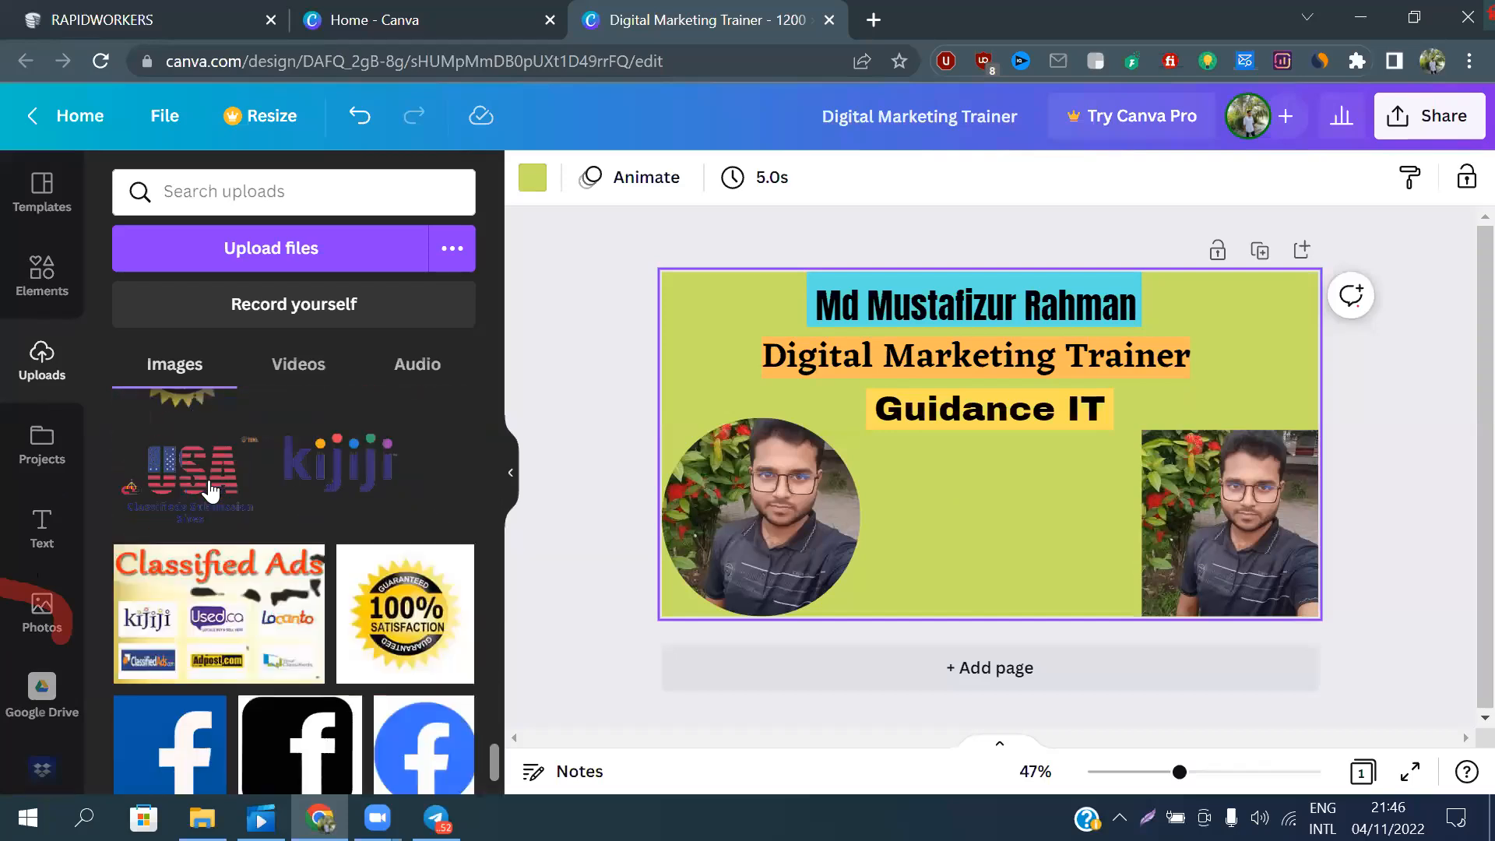
scroll(208, 490, "down", 3)
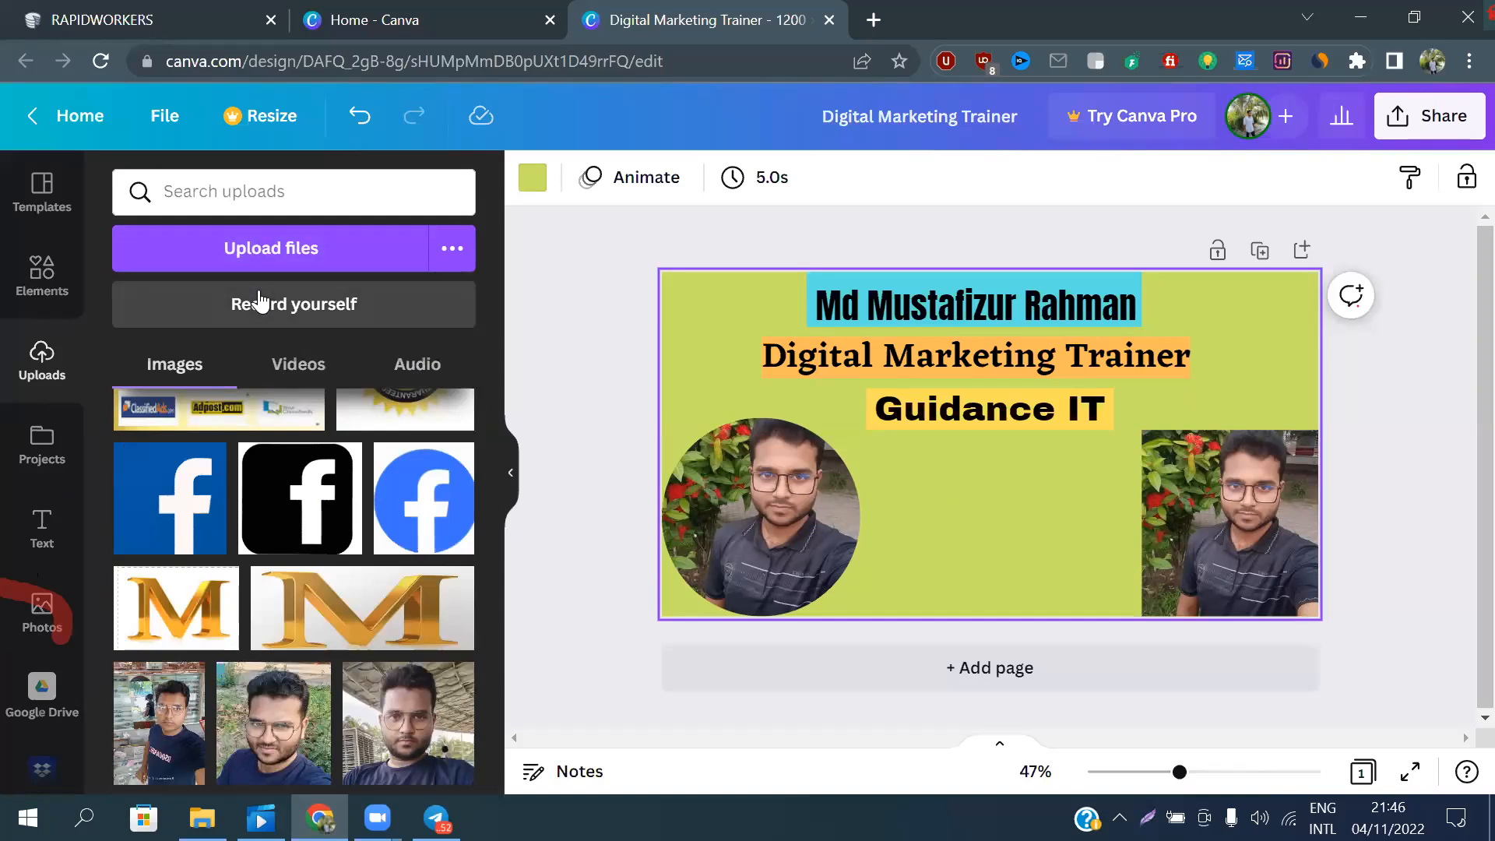
scroll(303, 436, "up", 15)
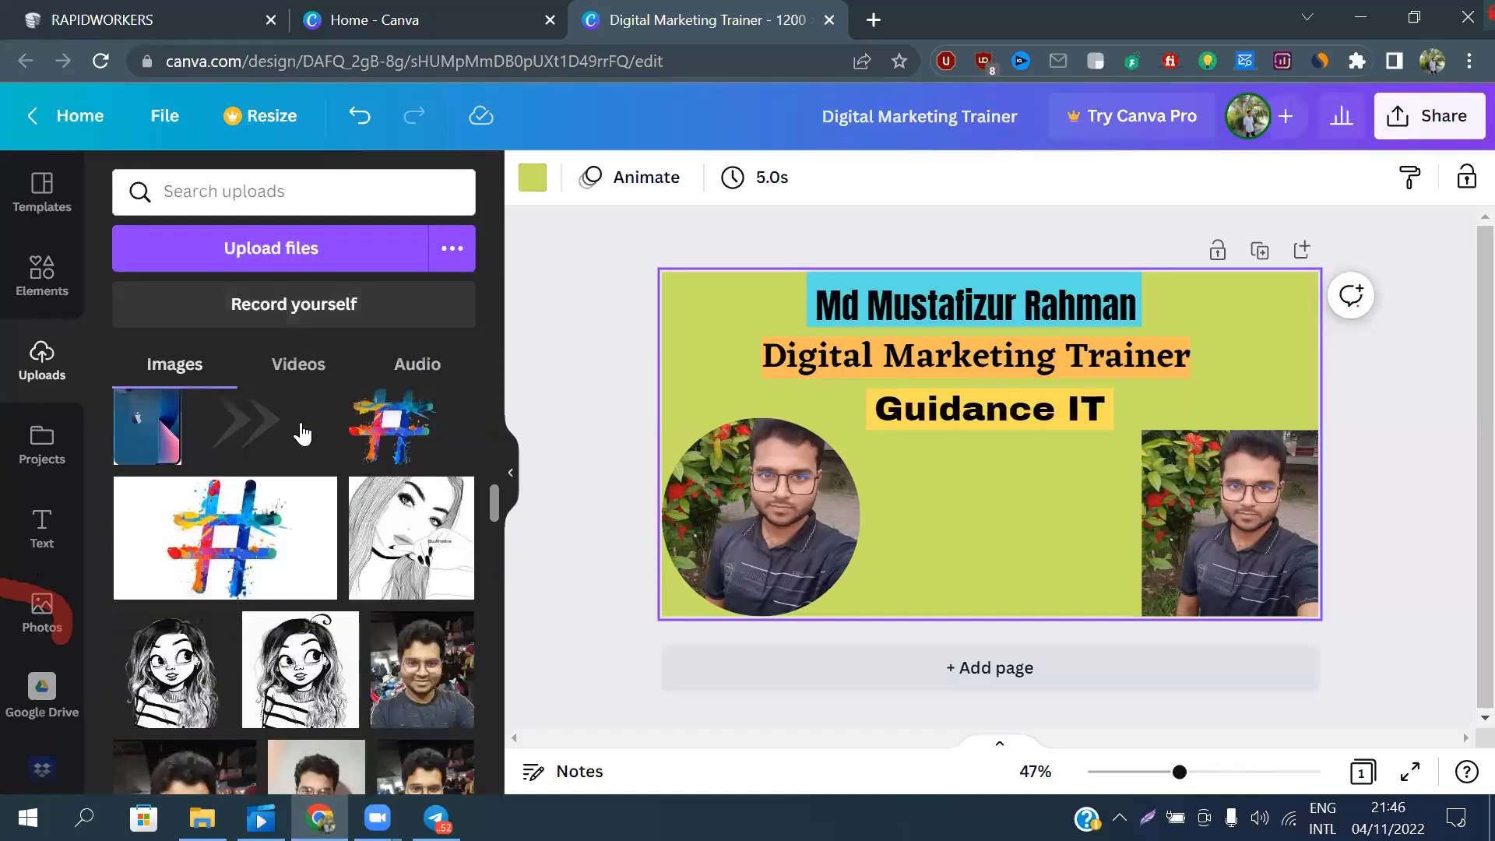
scroll(303, 436, "up", 1)
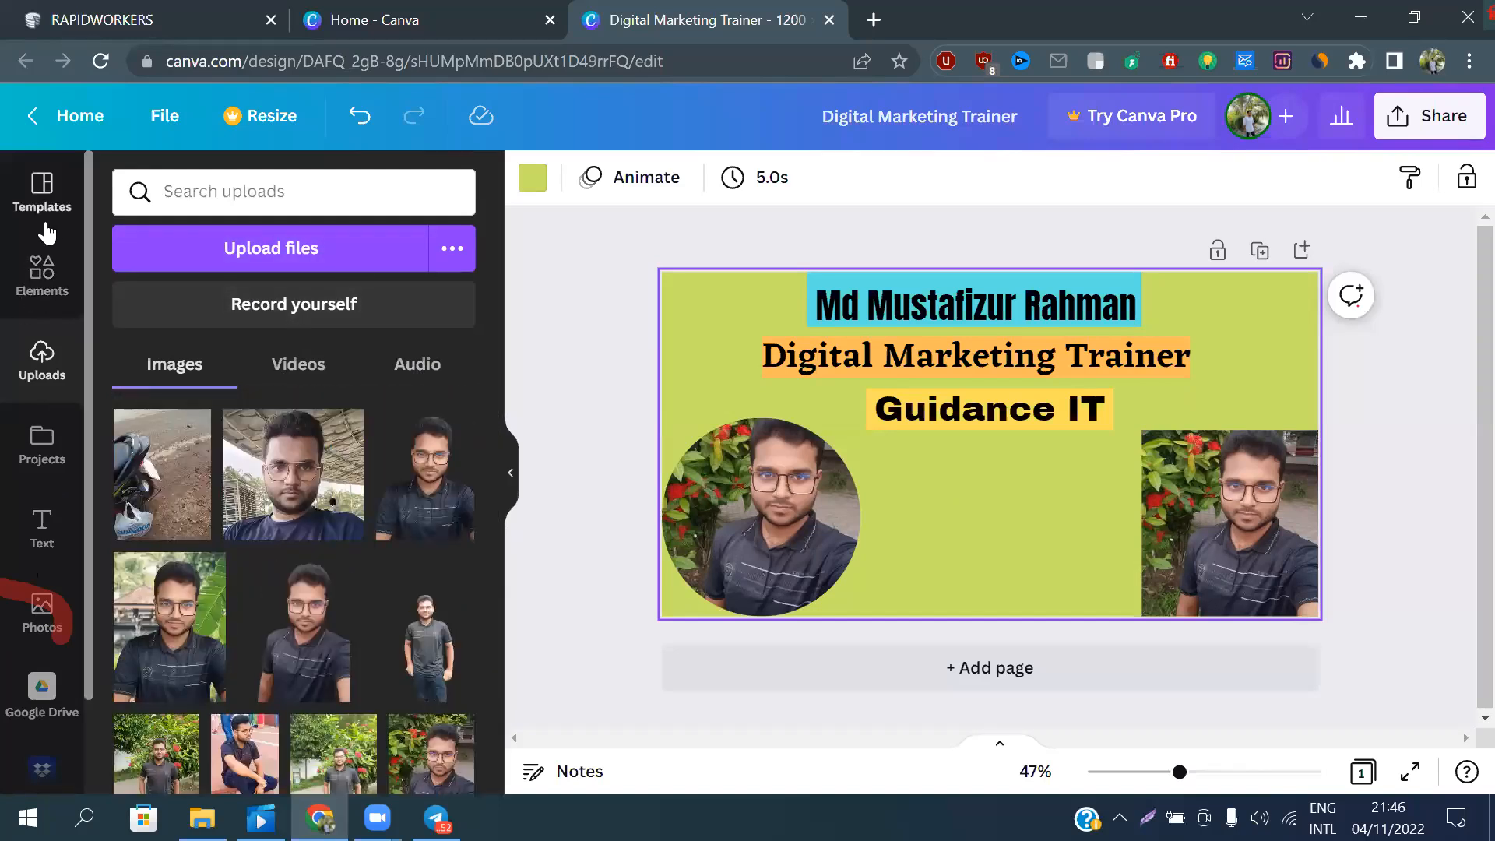
Browse the element library's graphic collections and its categories of shapes, graphics, stickers and photos
left_click(44, 275)
scroll(222, 466, "down", 6)
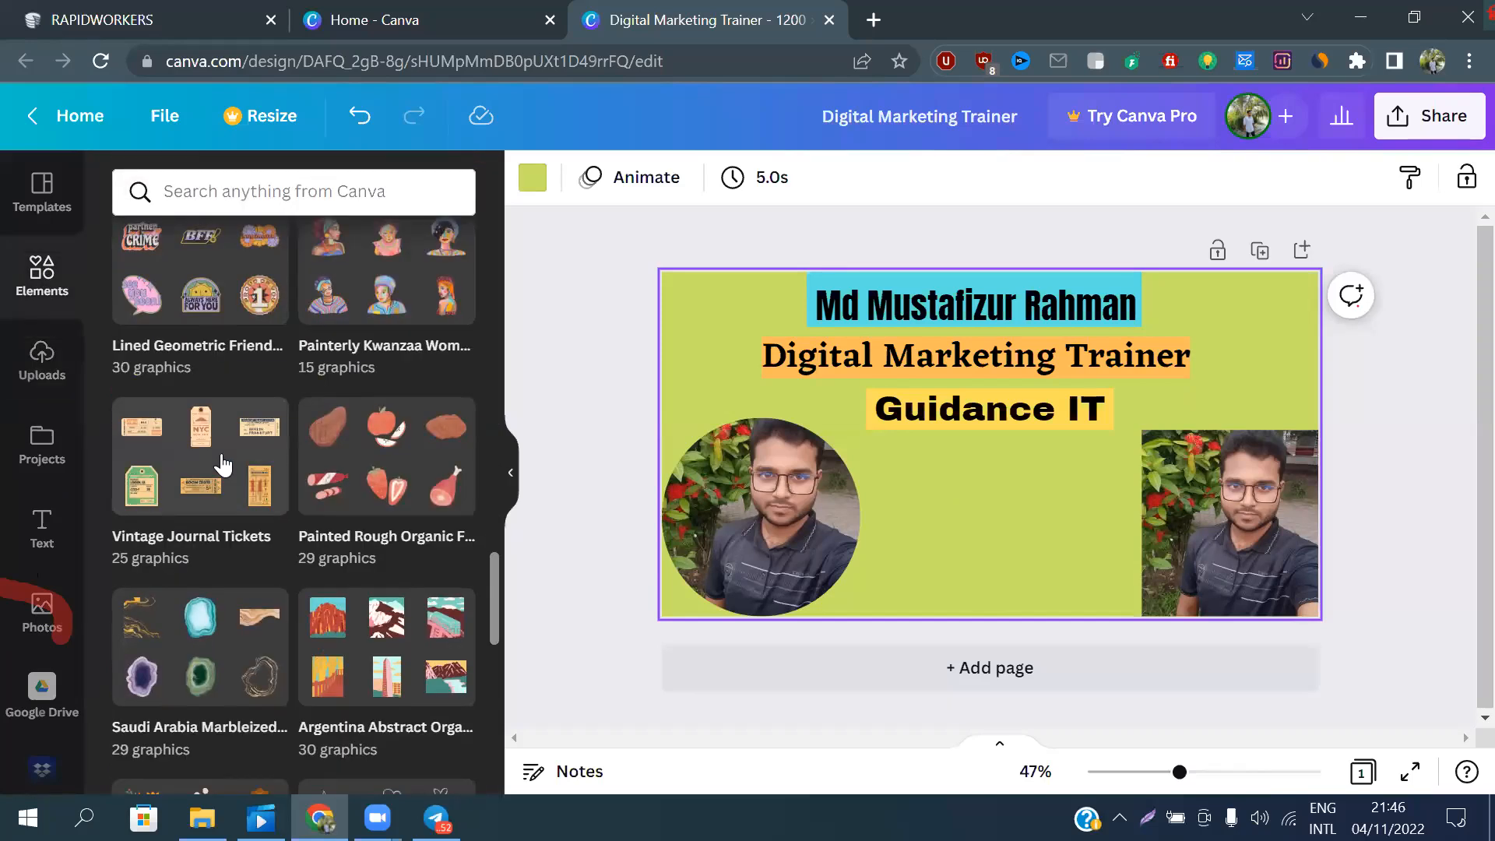
scroll(358, 487, "down", 10)
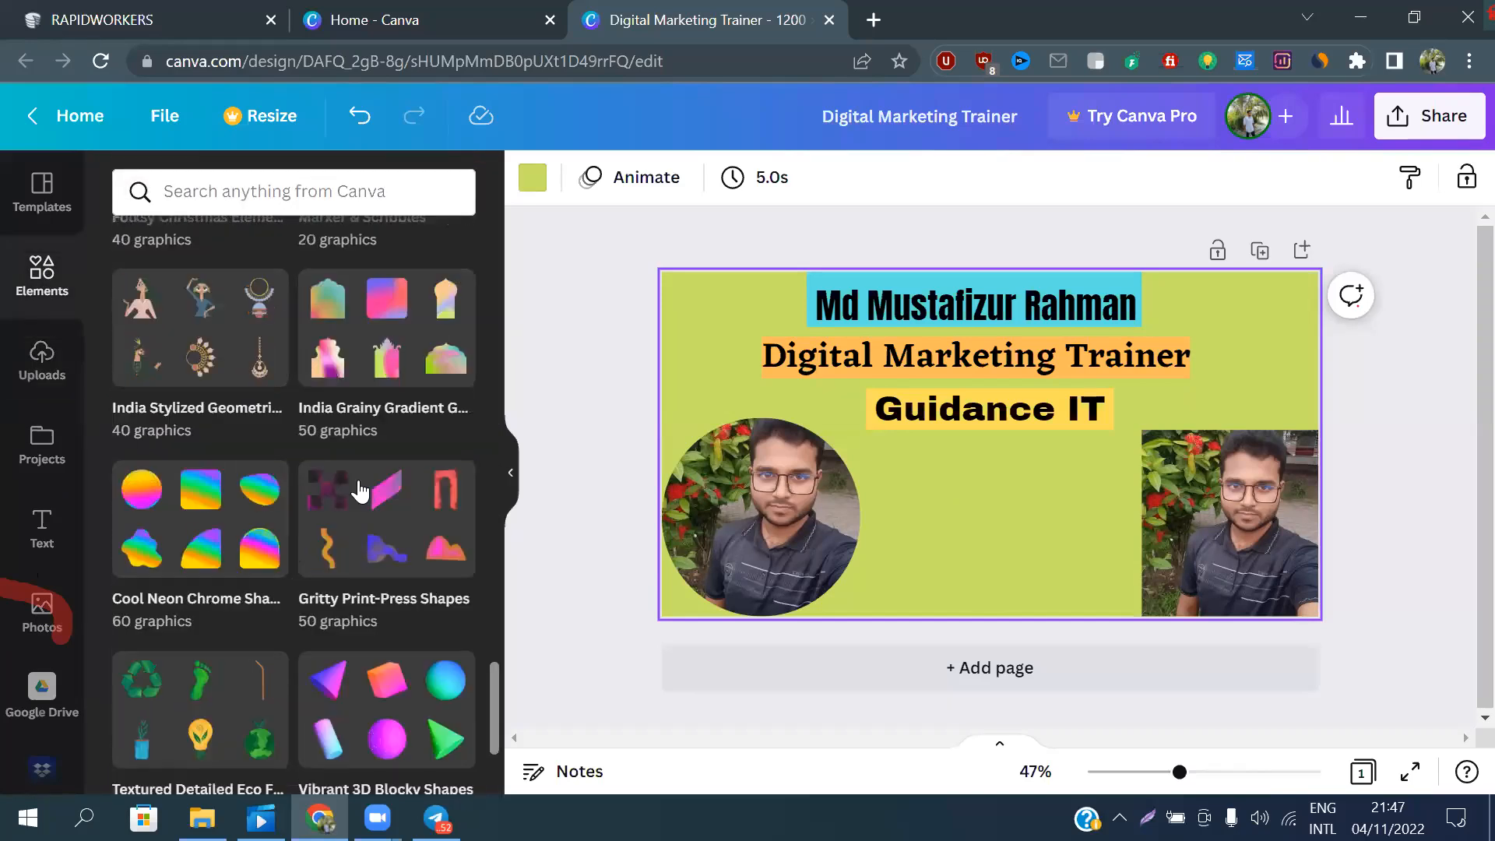
scroll(358, 474, "down", 6)
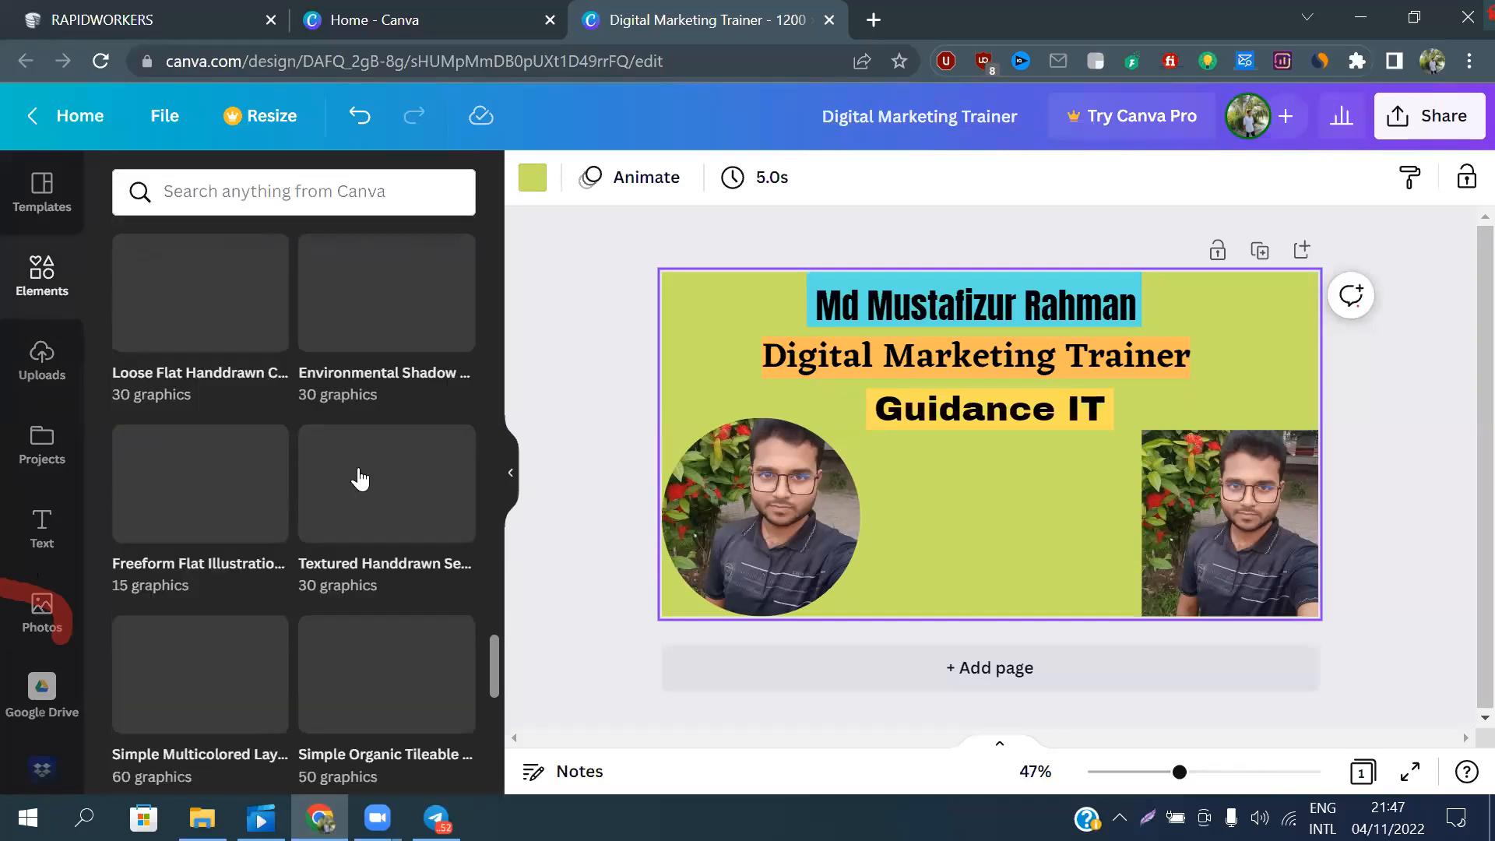
scroll(358, 479, "down", 10)
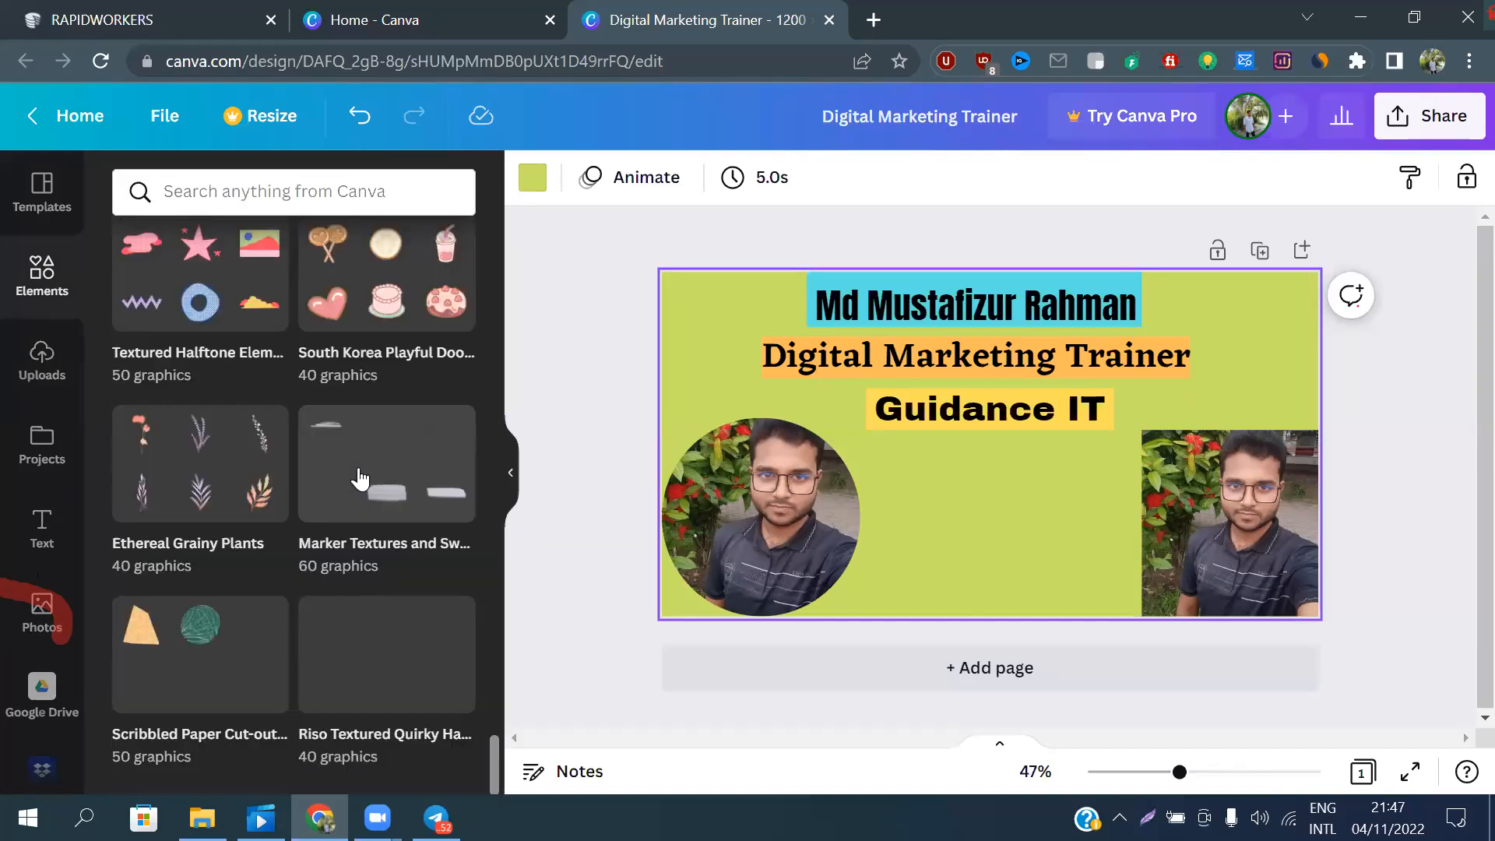
scroll(355, 469, "up", 1)
scroll(350, 467, "down", 1)
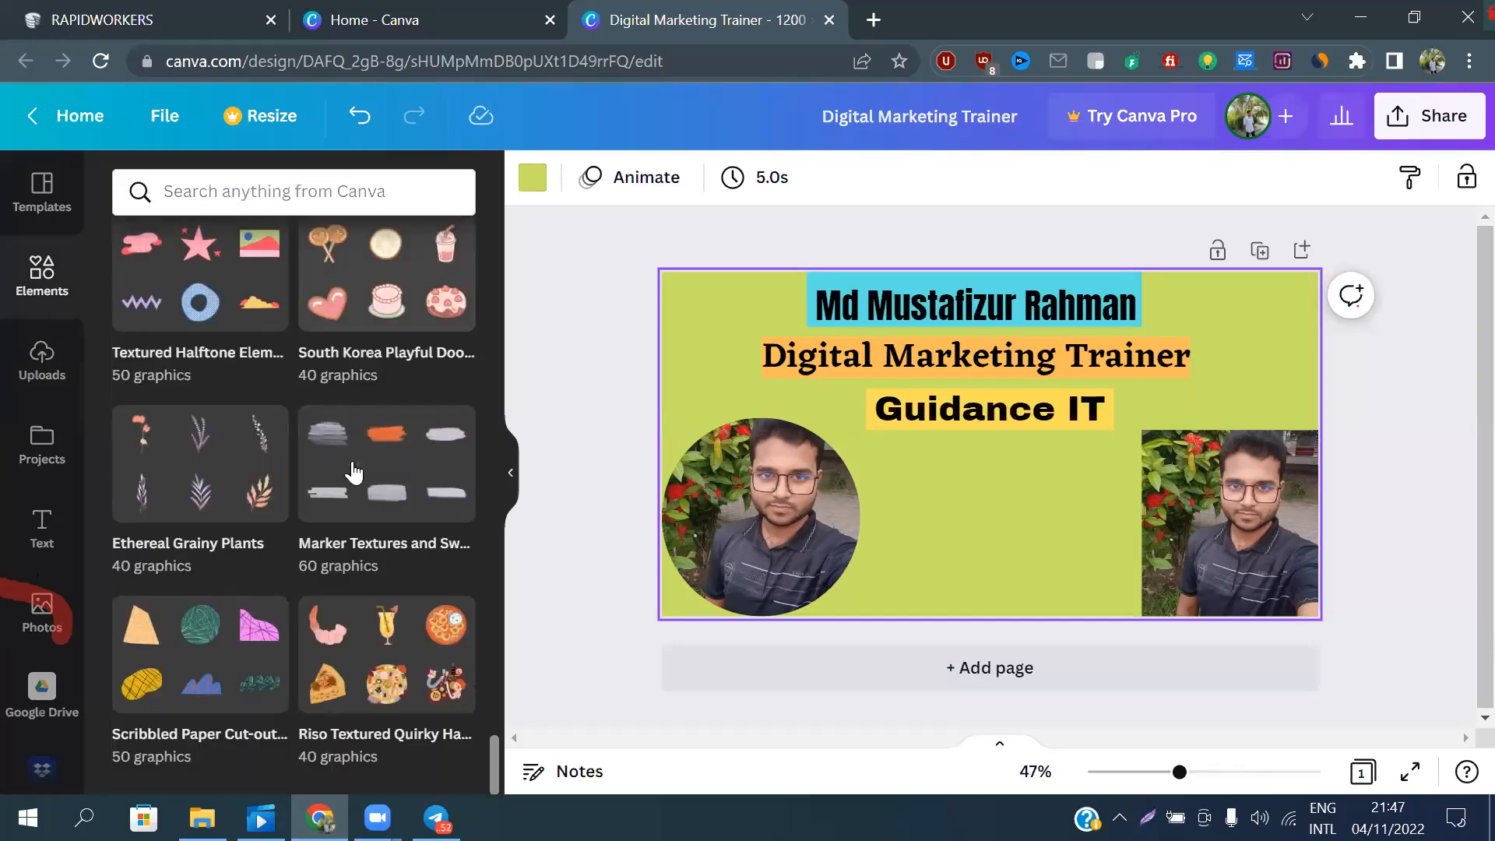
scroll(349, 467, "up", 20)
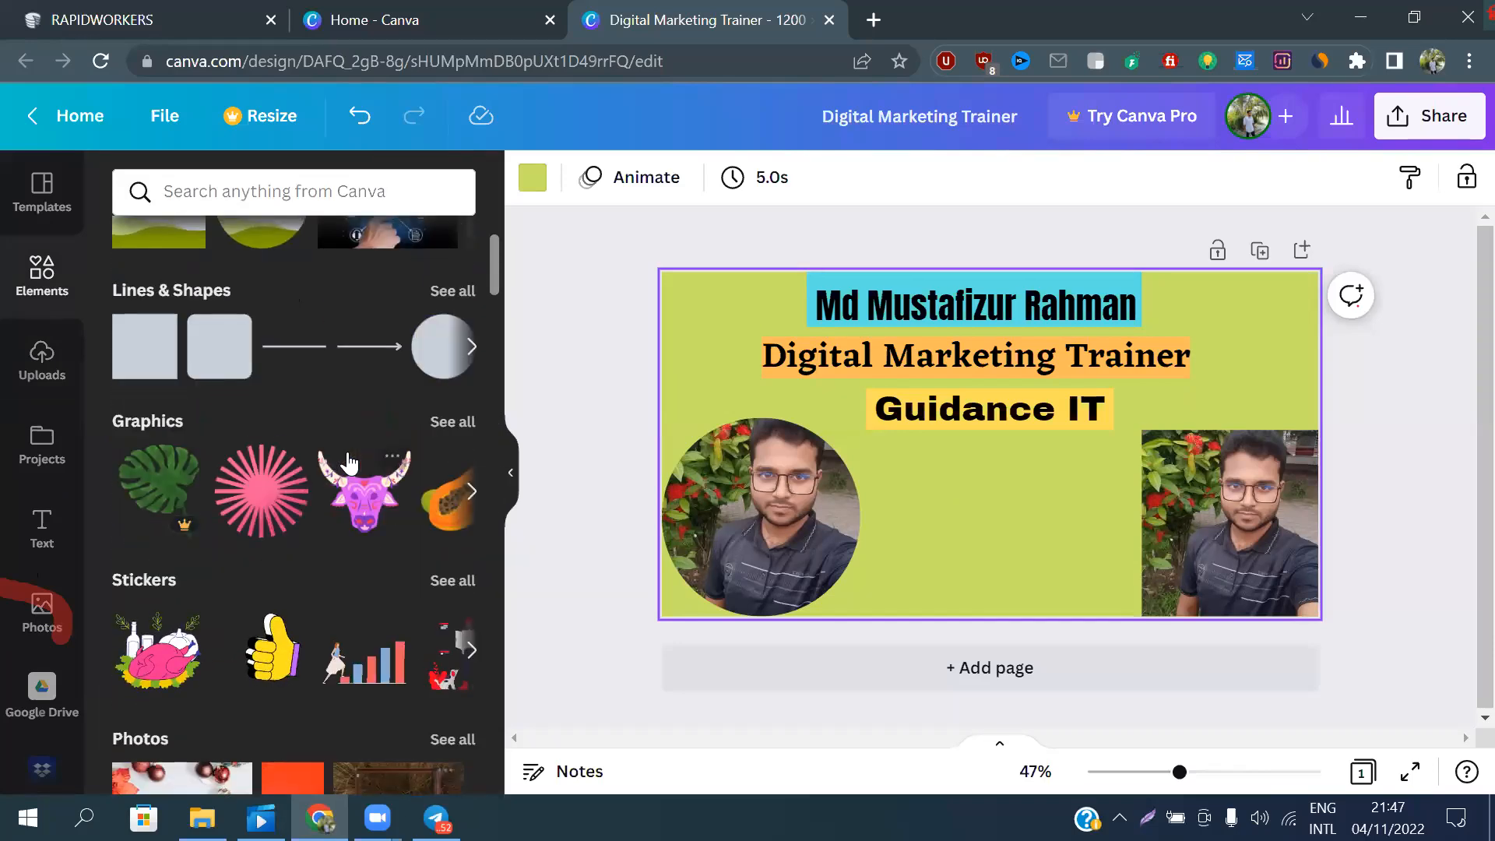
scroll(348, 460, "up", 2)
scroll(346, 327, "down", 4)
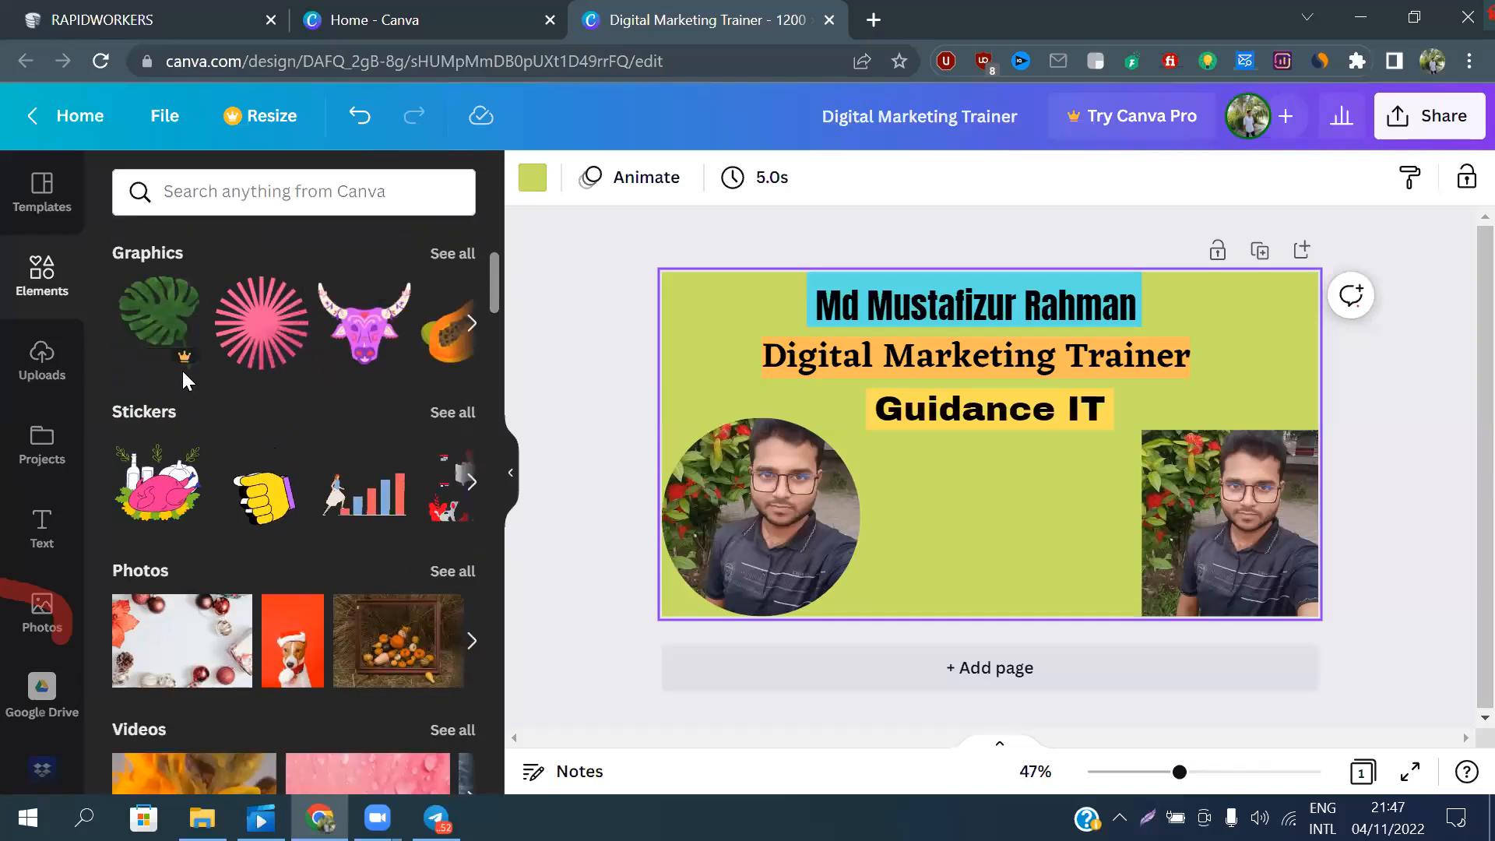
Look through the full set of arrow stickers, and return to the main elements overview
left_click(458, 410)
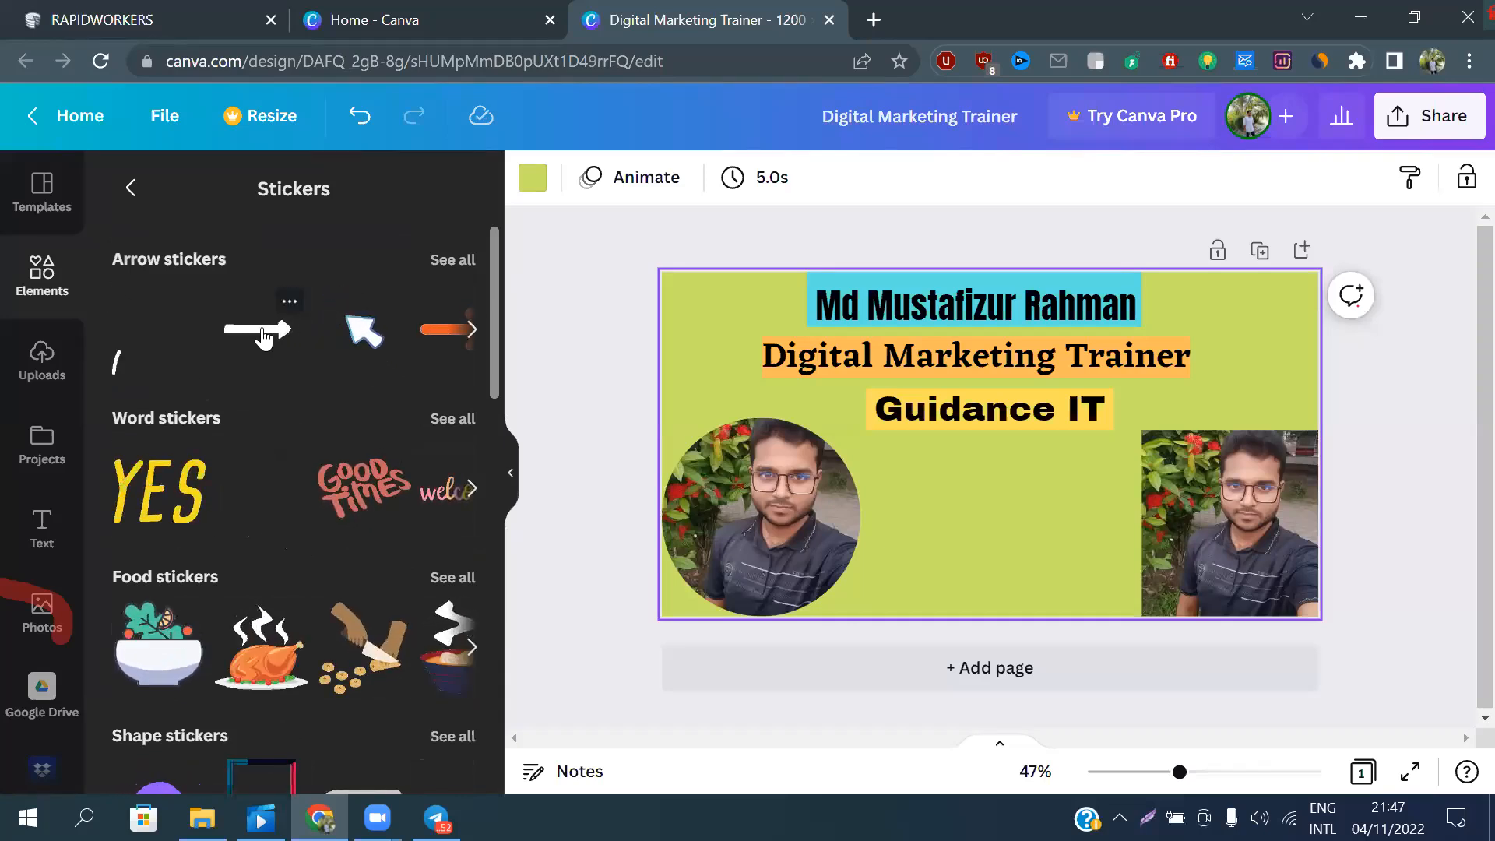
left_click(454, 260)
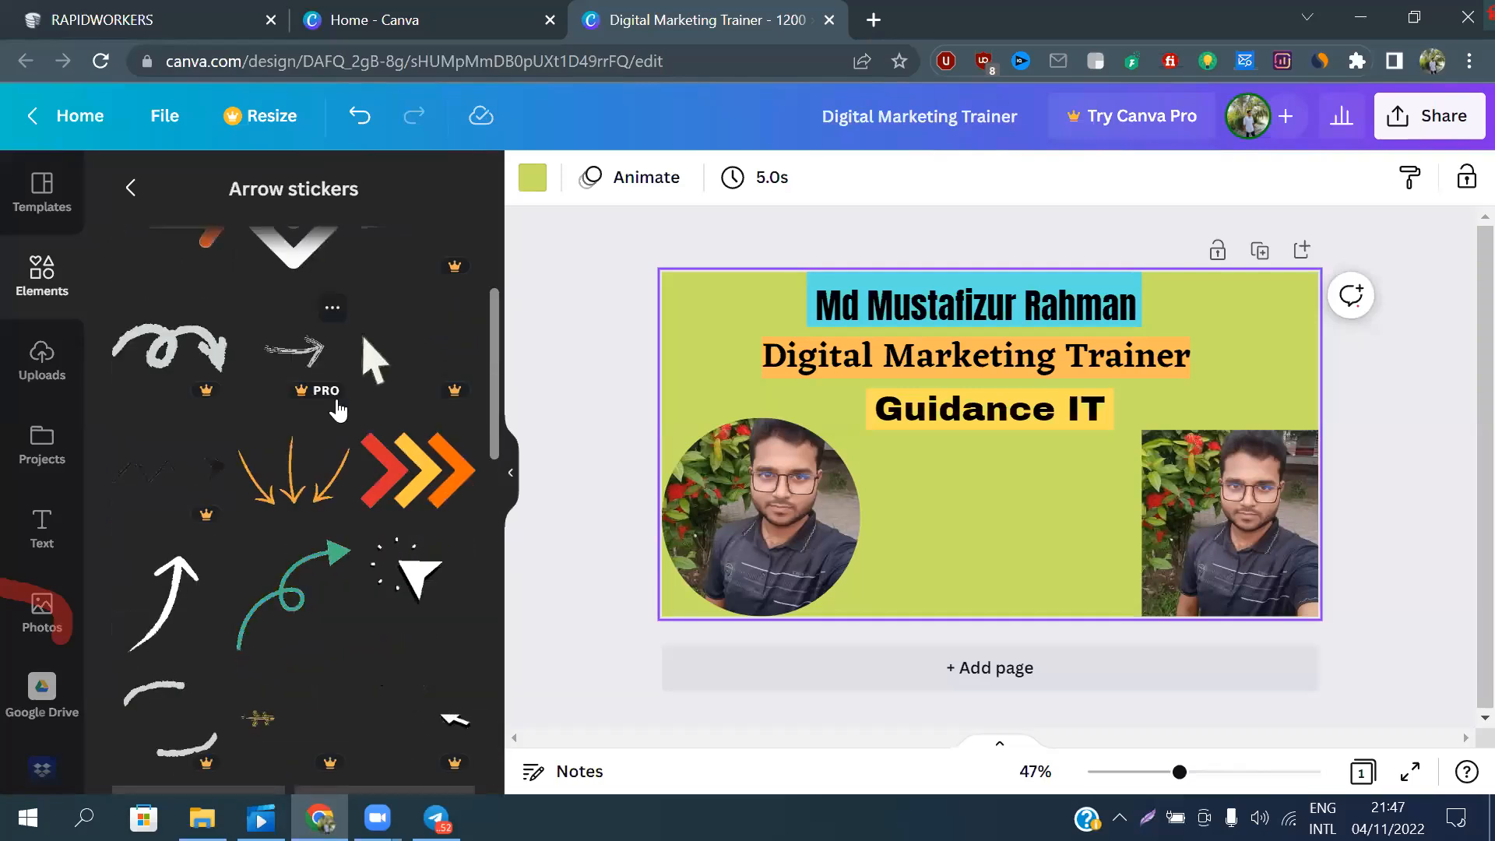
scroll(326, 393, "down", 10)
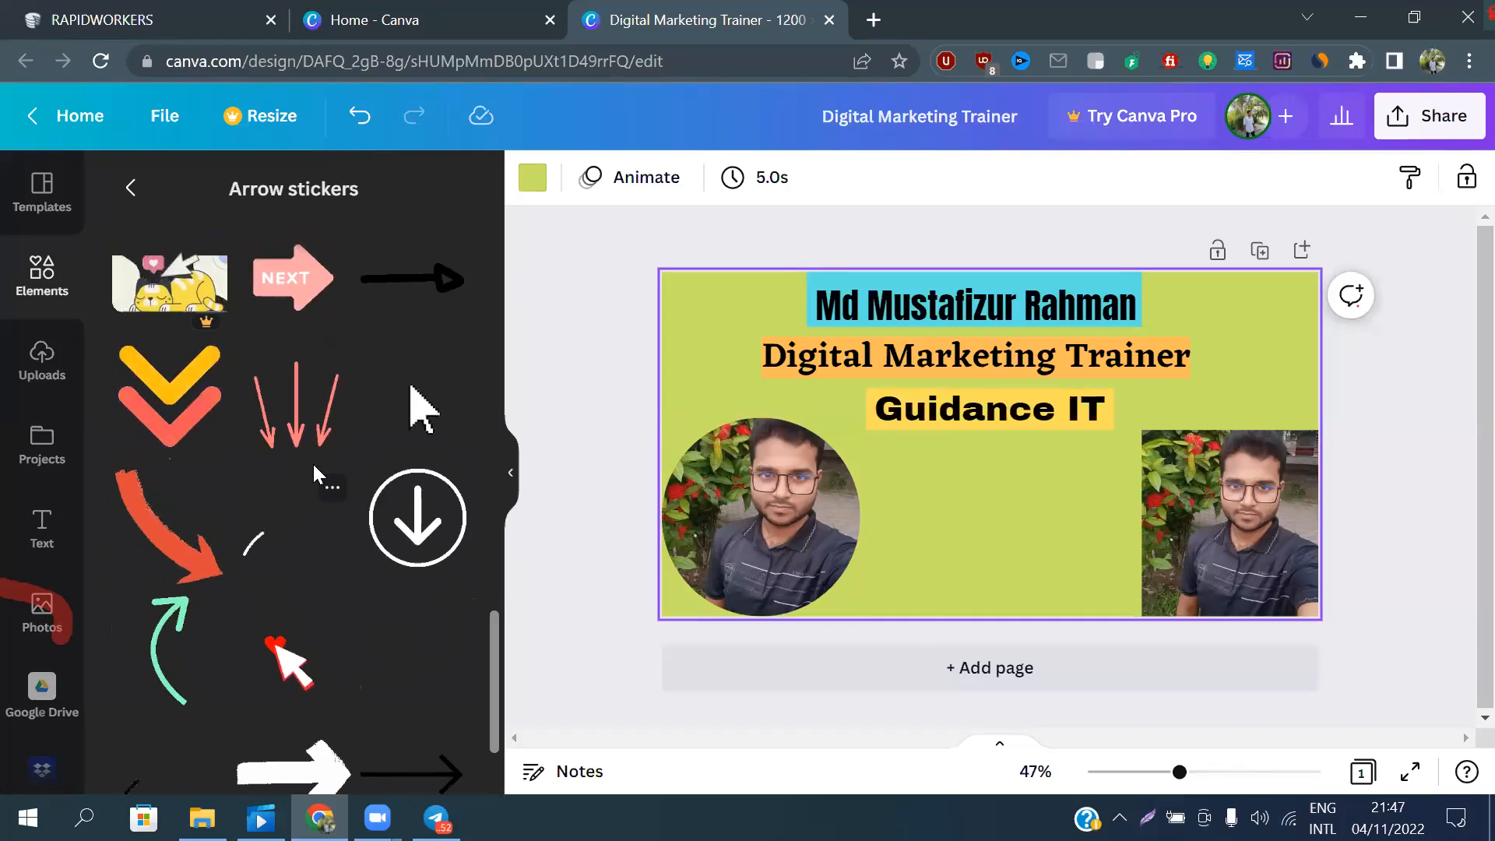
scroll(314, 467, "down", 5)
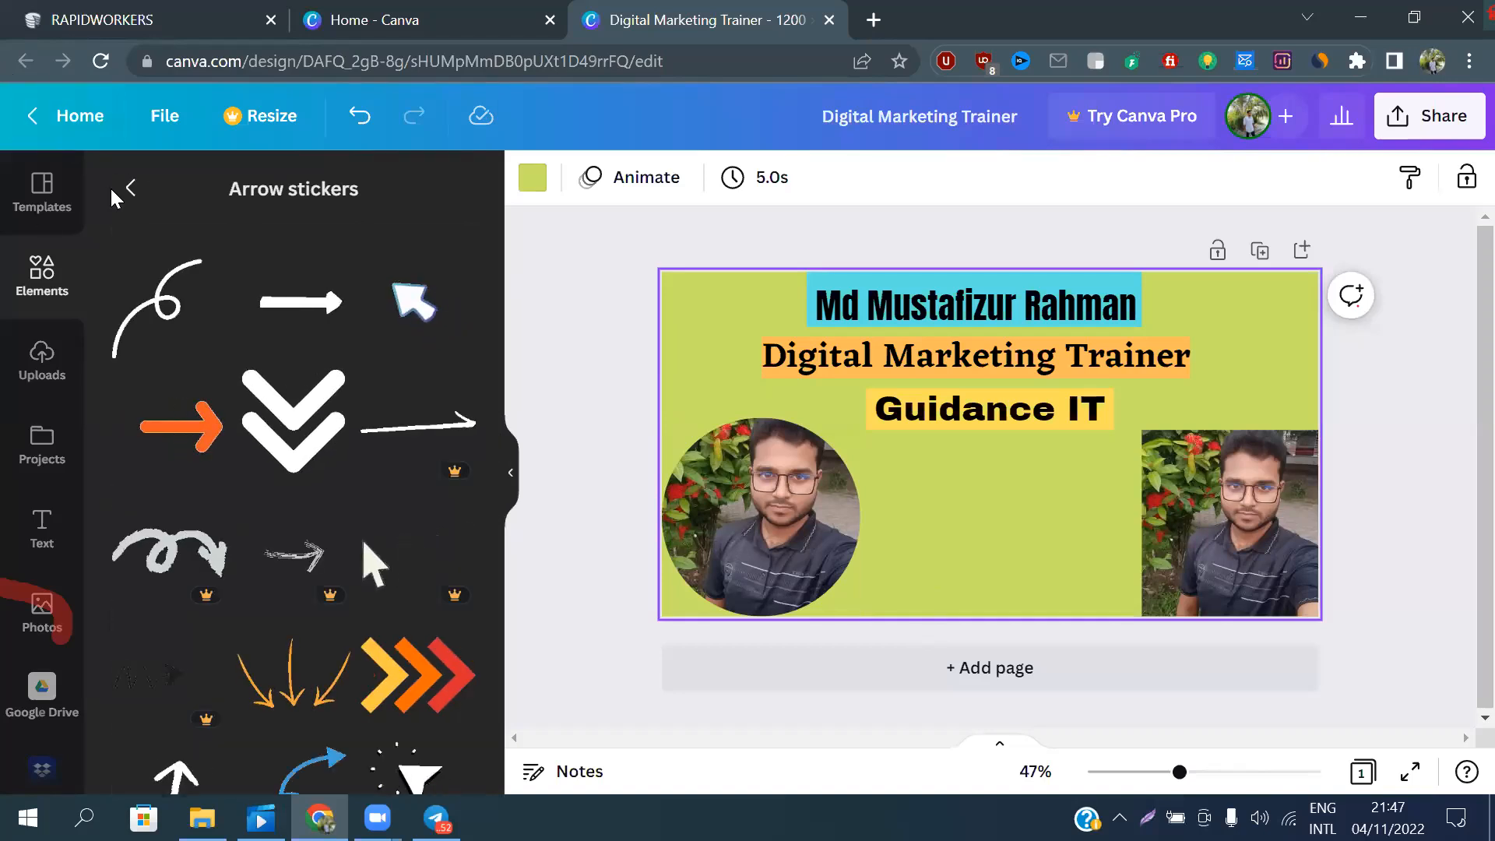
left_click(142, 189)
left_click(142, 191)
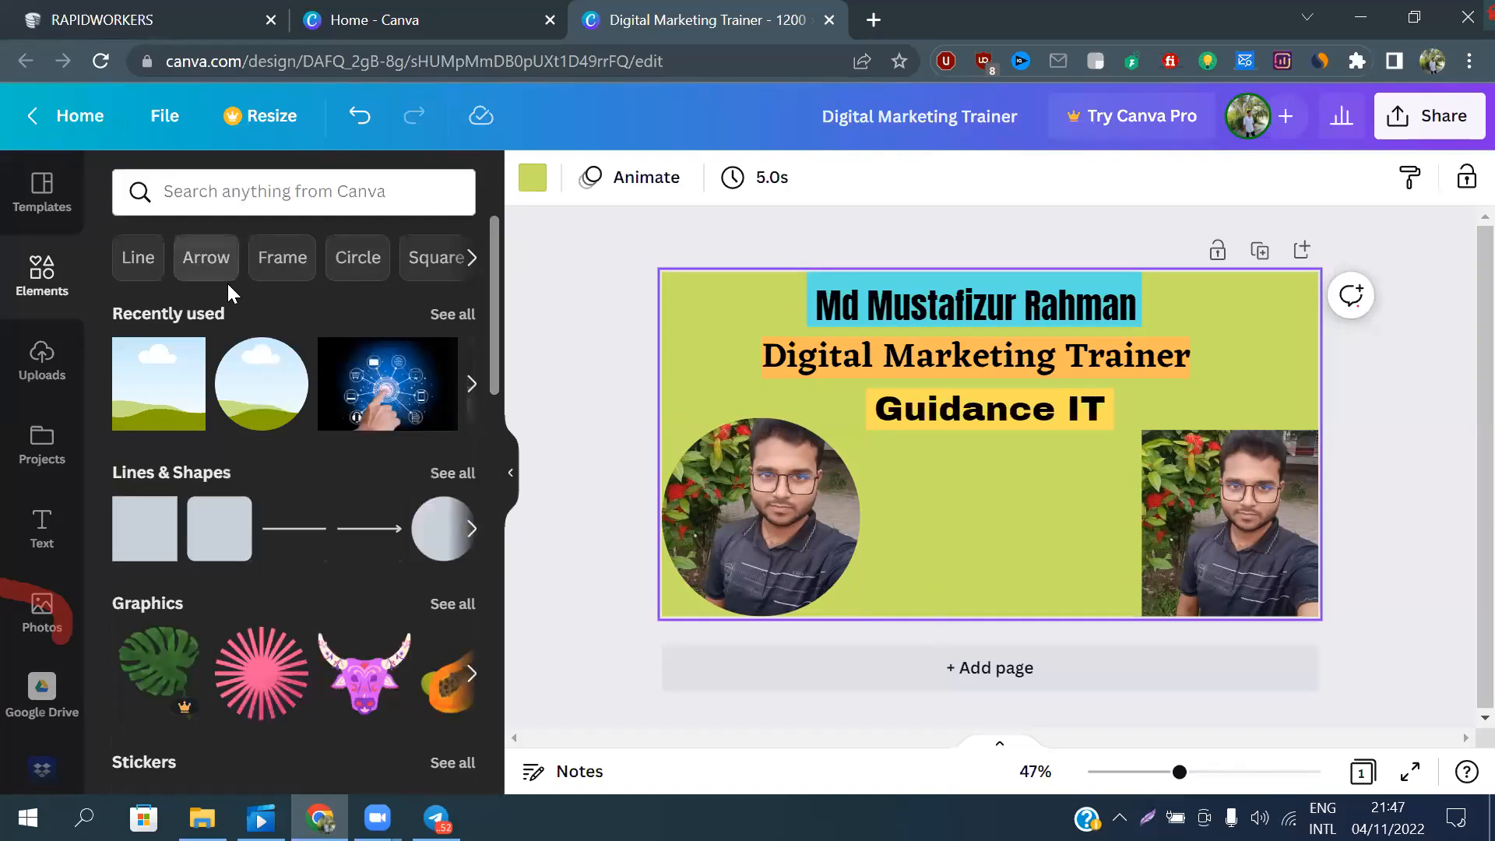
Search the elements for Arrow and look through the arrow graphics, photos and videos offered
left_click(206, 258)
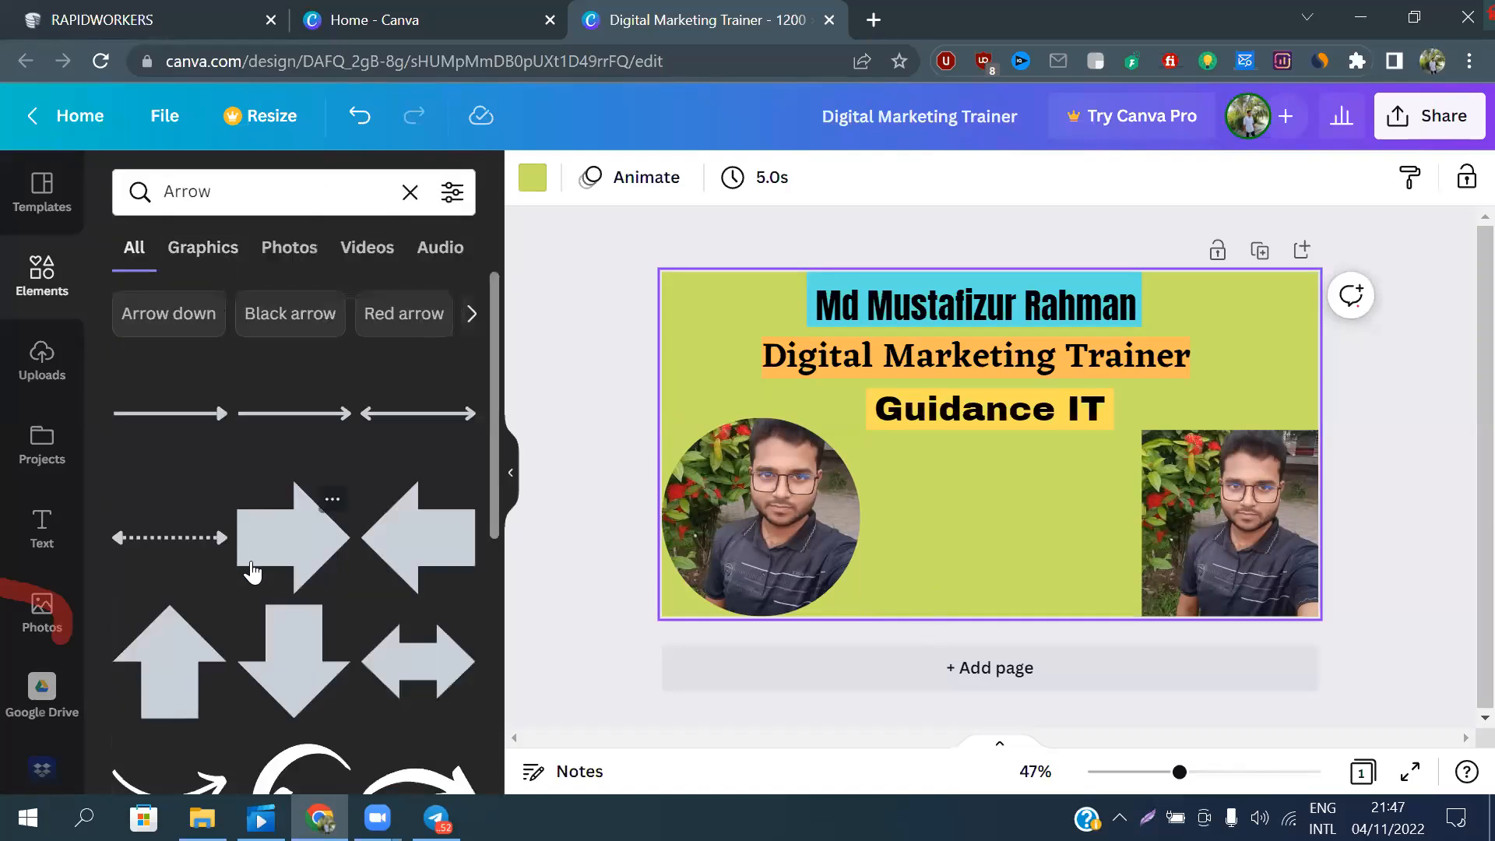
scroll(261, 536, "down", 3)
scroll(354, 520, "down", 3)
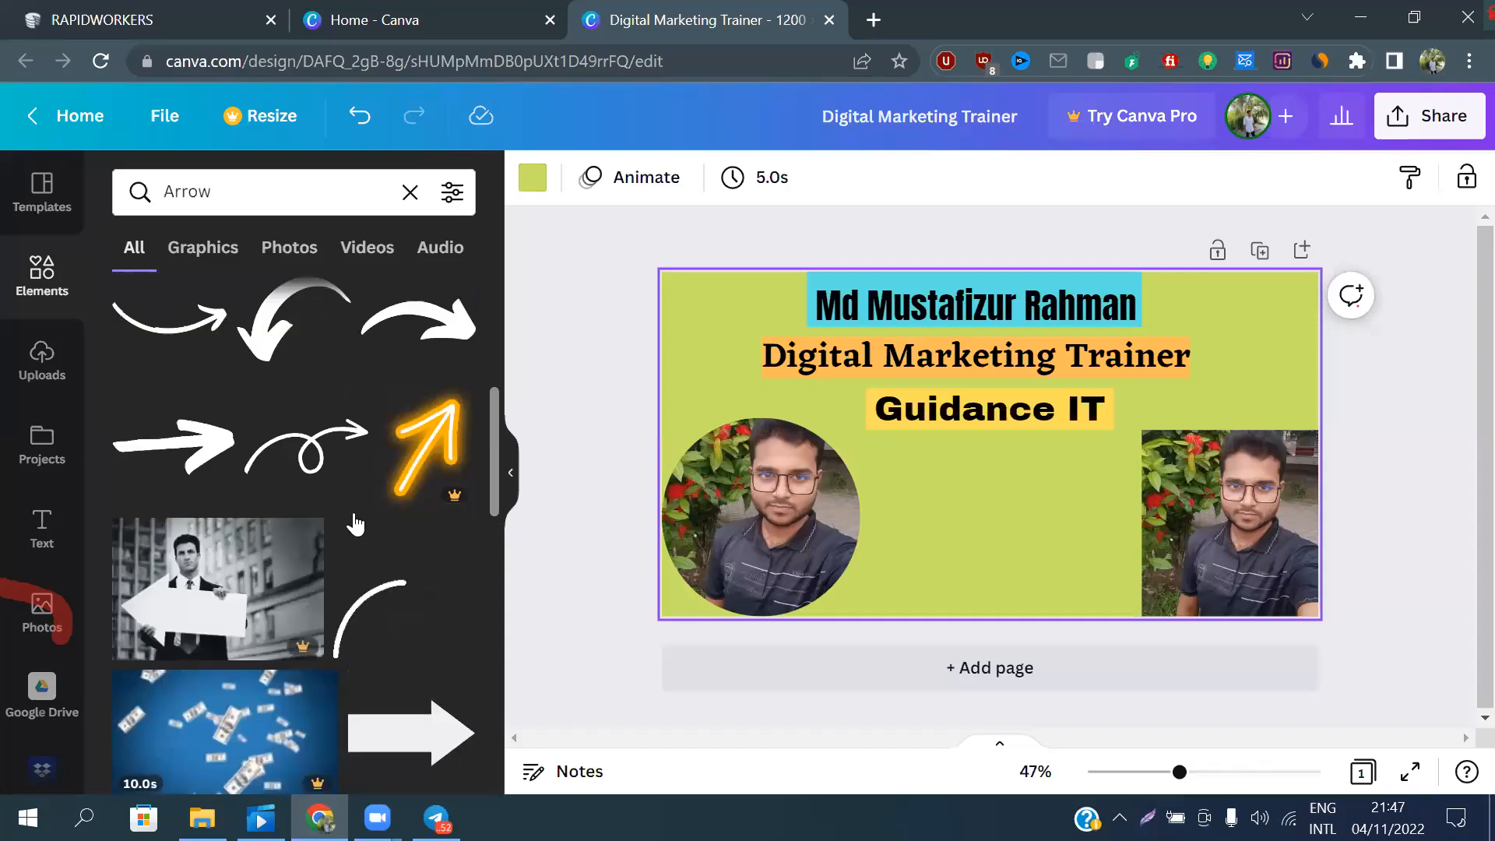
scroll(353, 511, "up", 3)
scroll(353, 511, "down", 5)
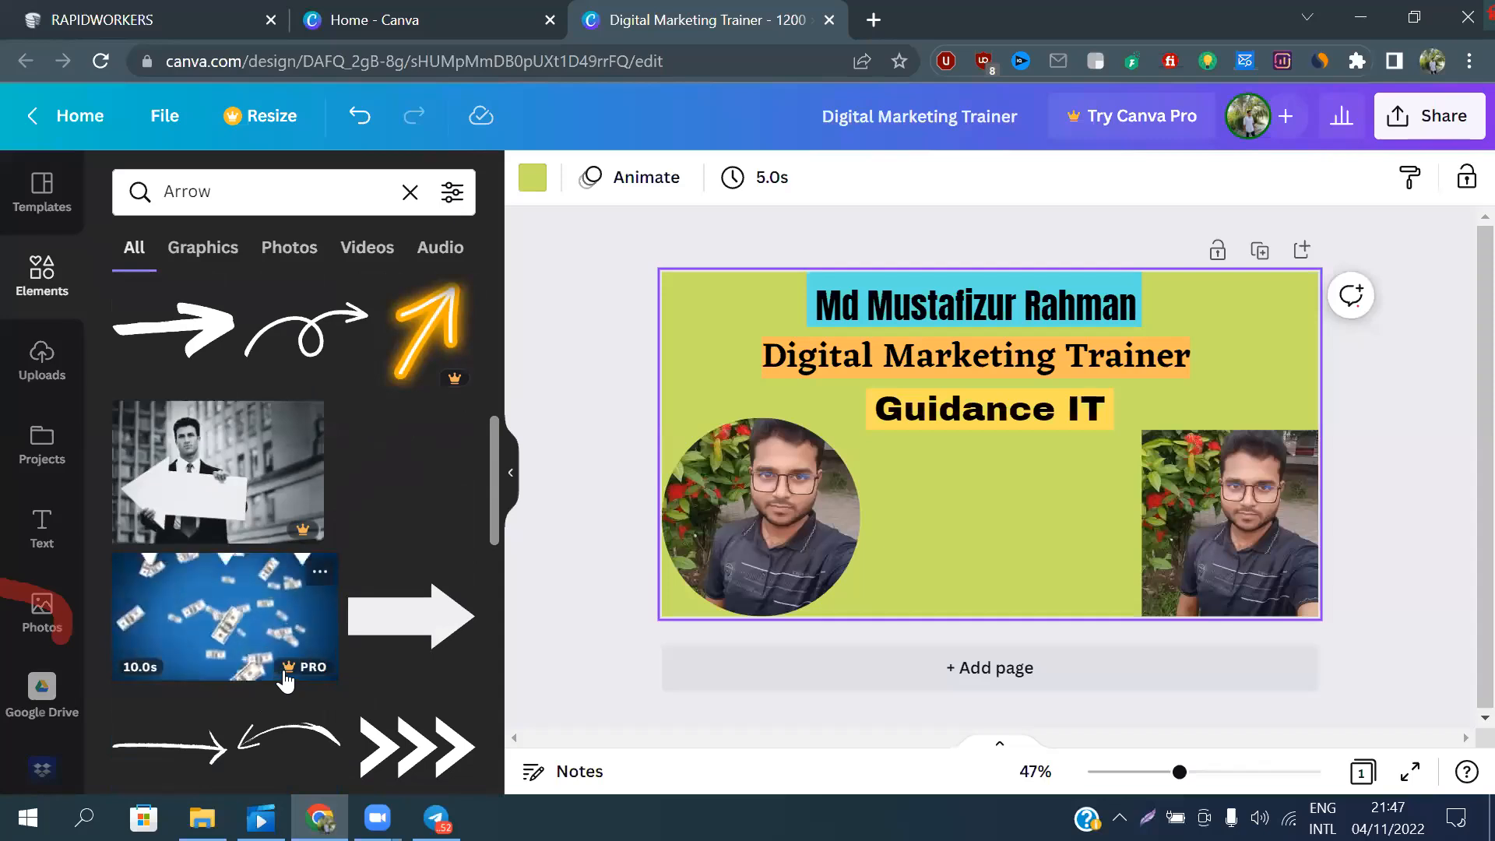
scroll(305, 436, "up", 3)
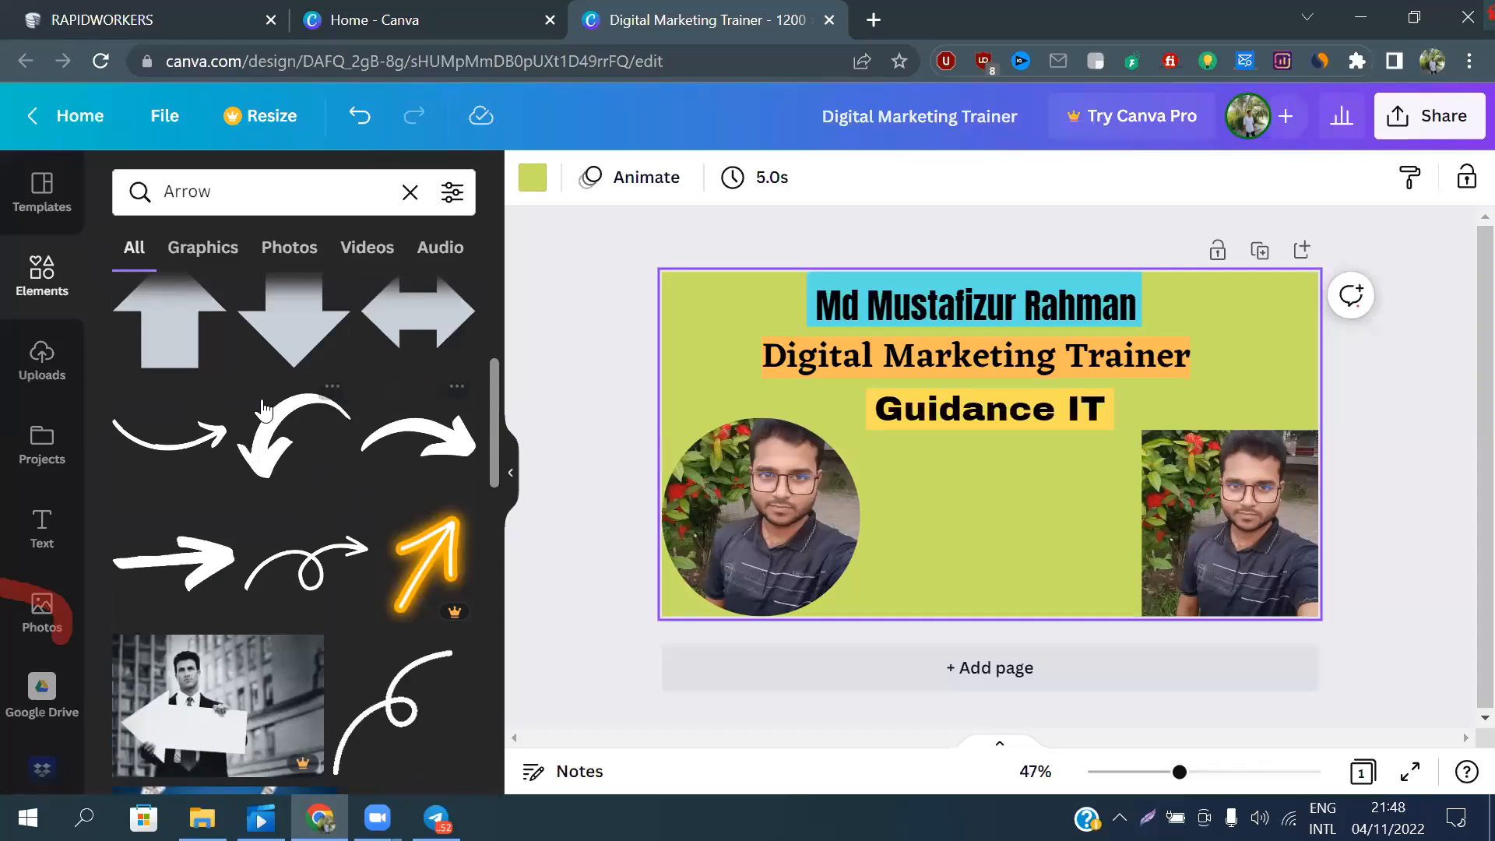
scroll(264, 408, "up", 2)
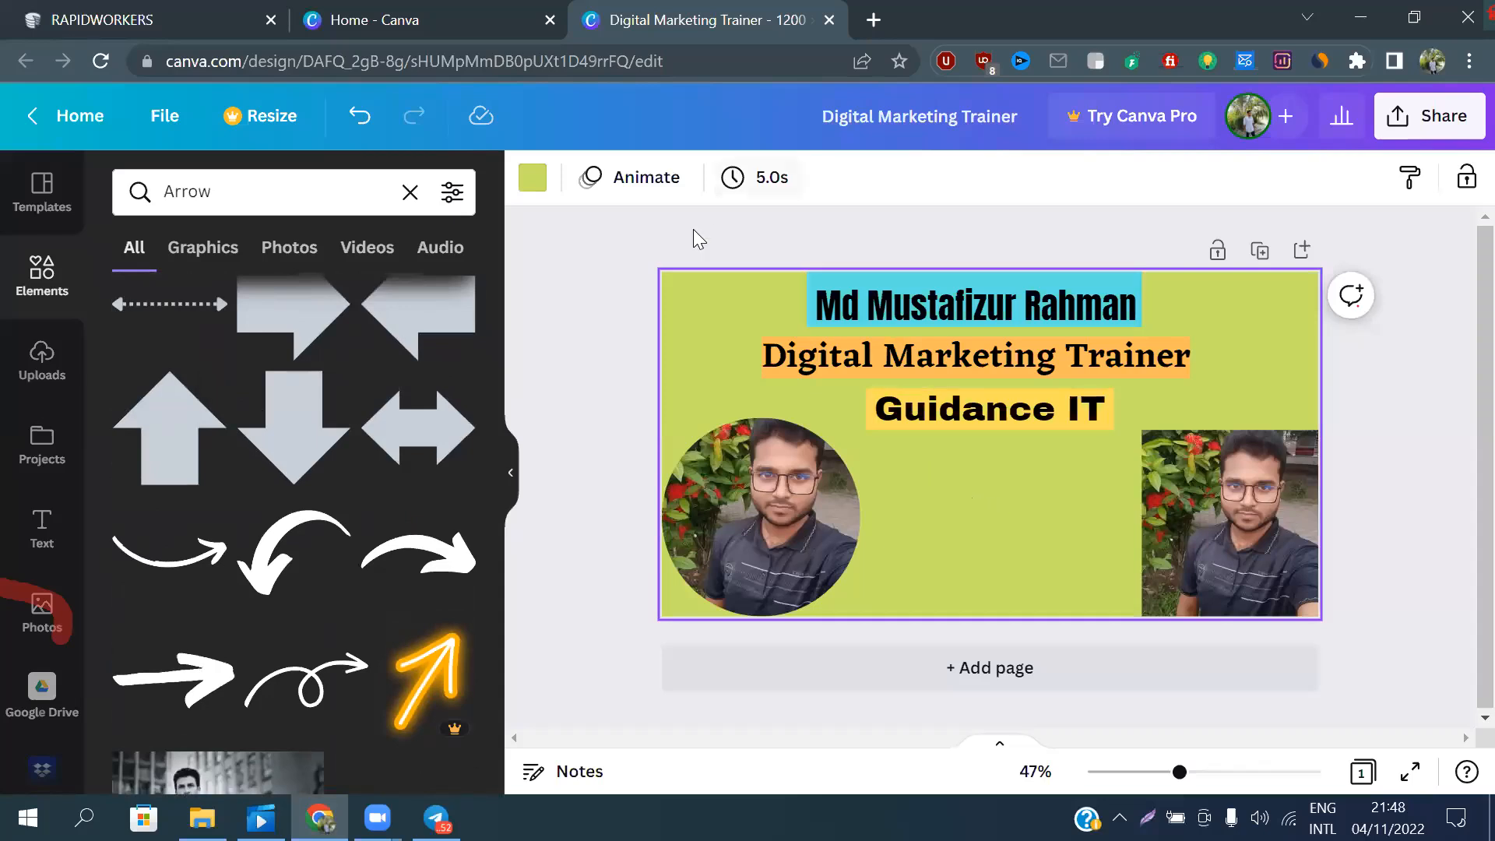
left_click(541, 302)
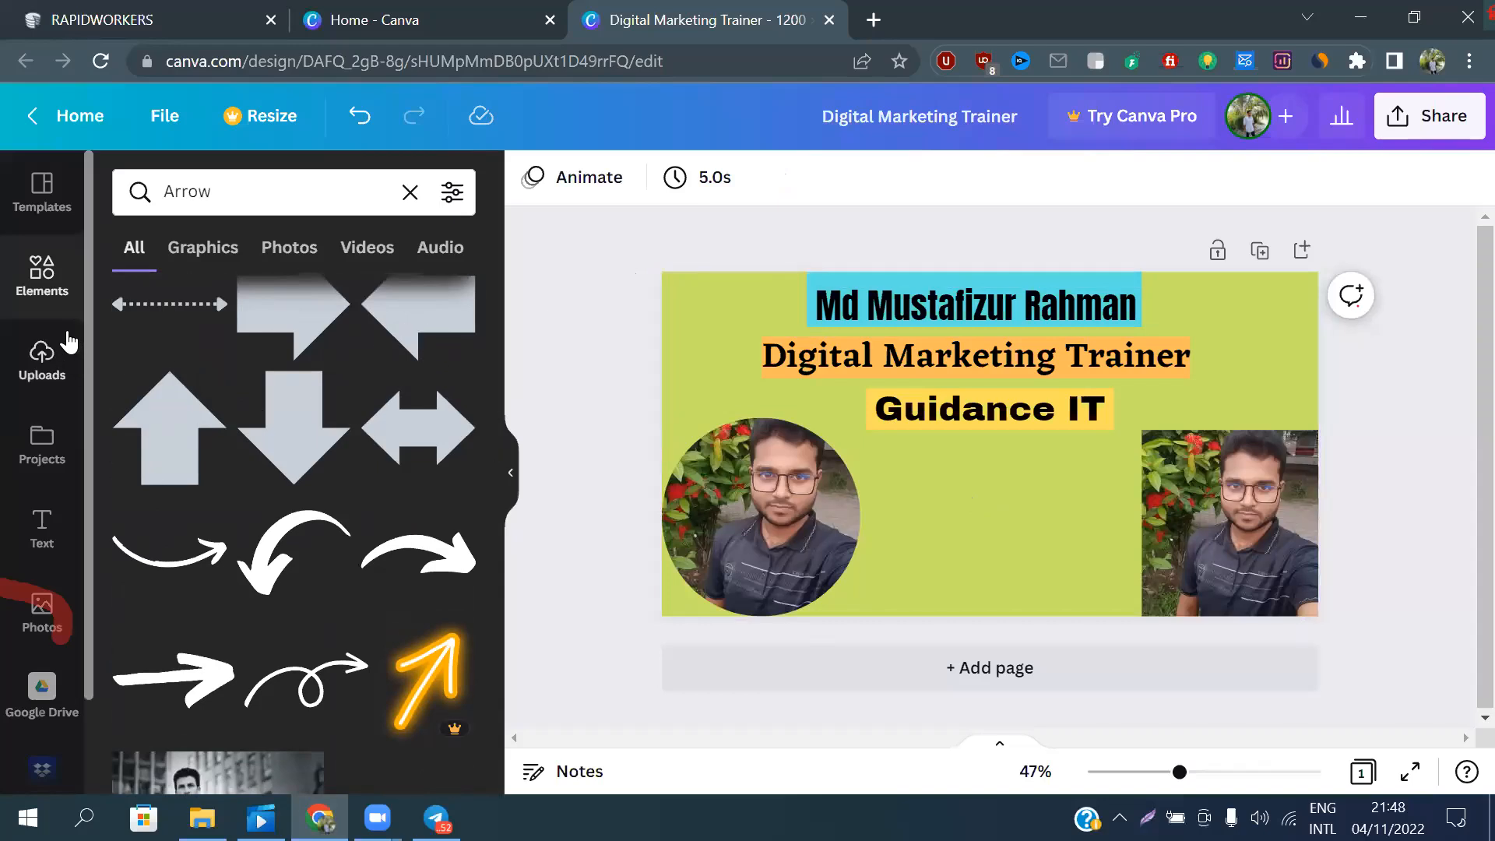
Add the pink sunburst graphic to the empty area between the two portraits
left_click(52, 282)
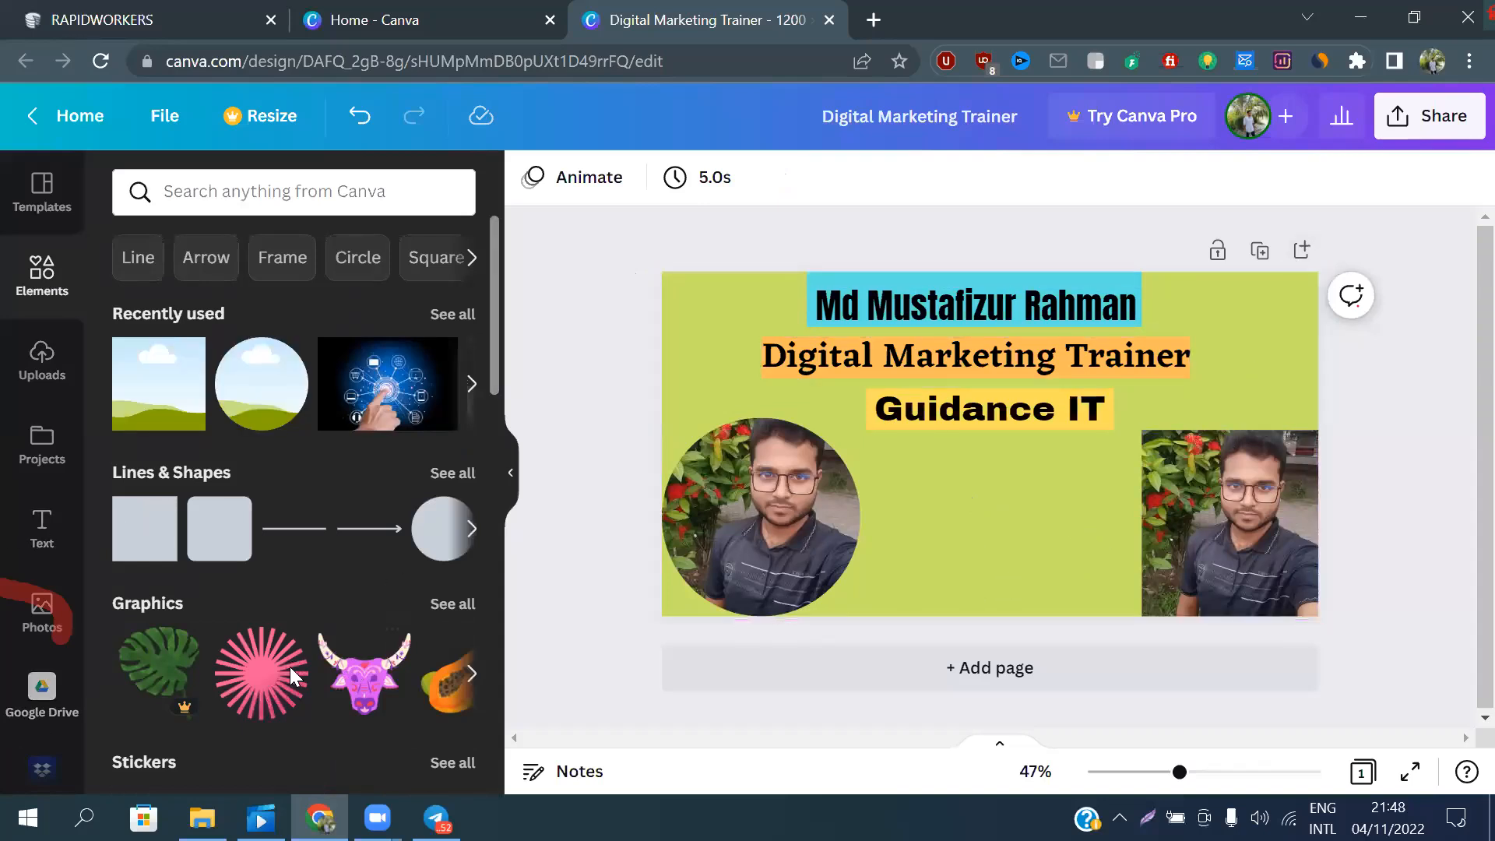
left_click_drag(262, 678, 984, 510)
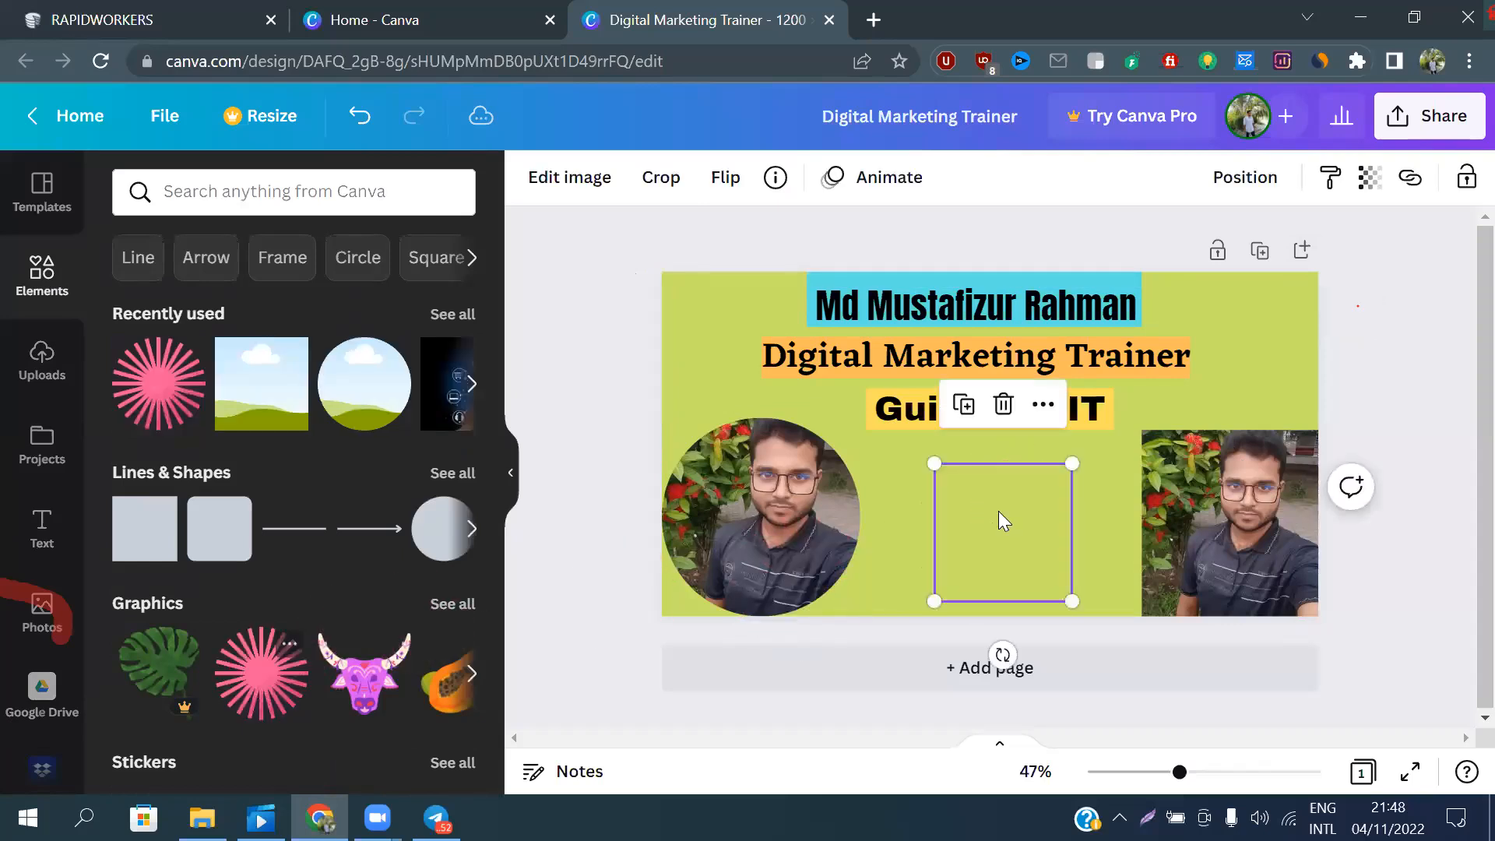
left_click(887, 504)
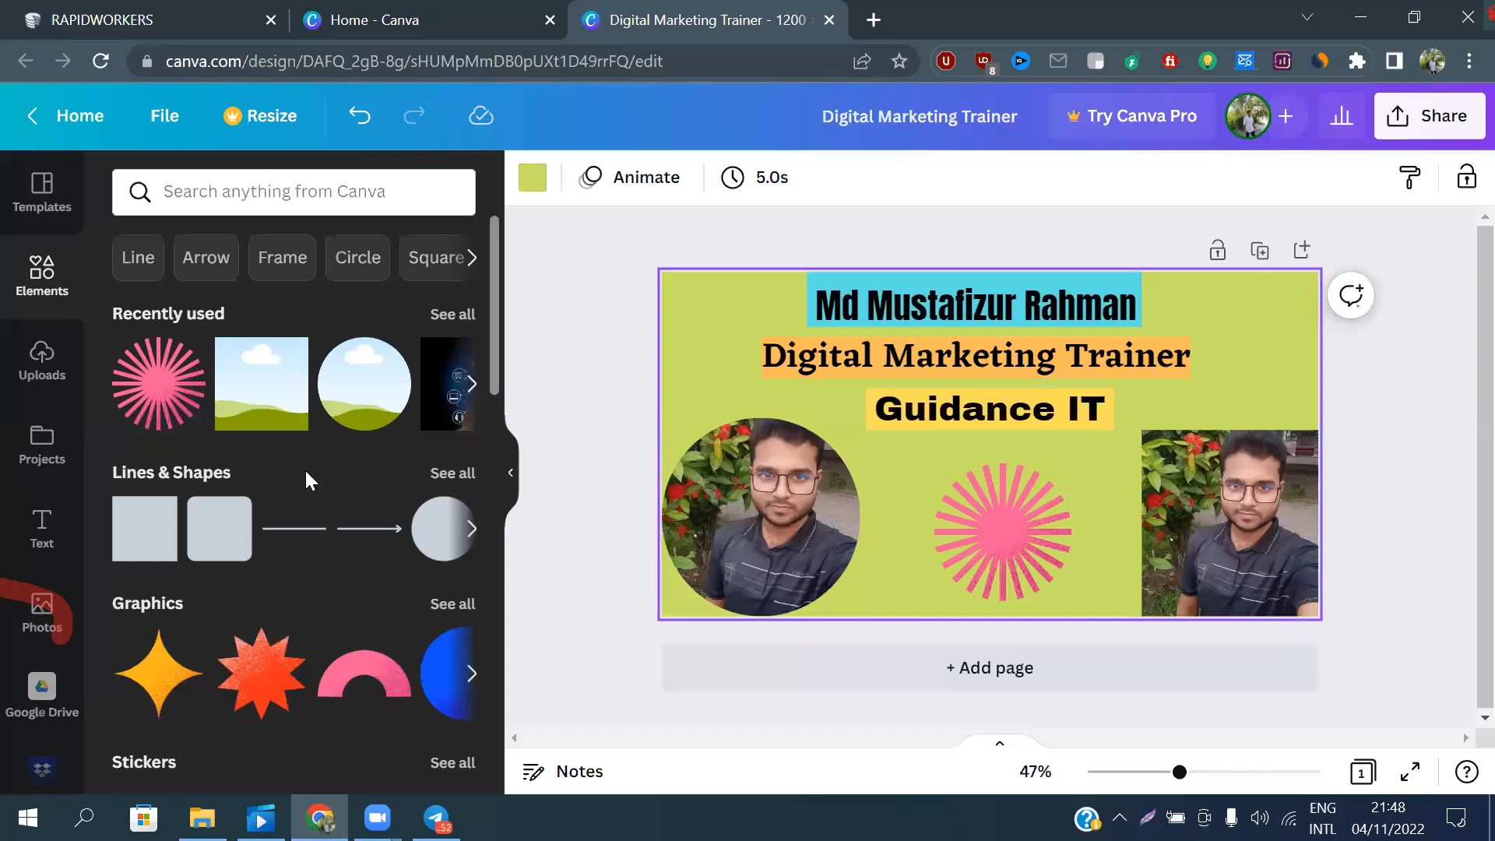
left_click(471, 383)
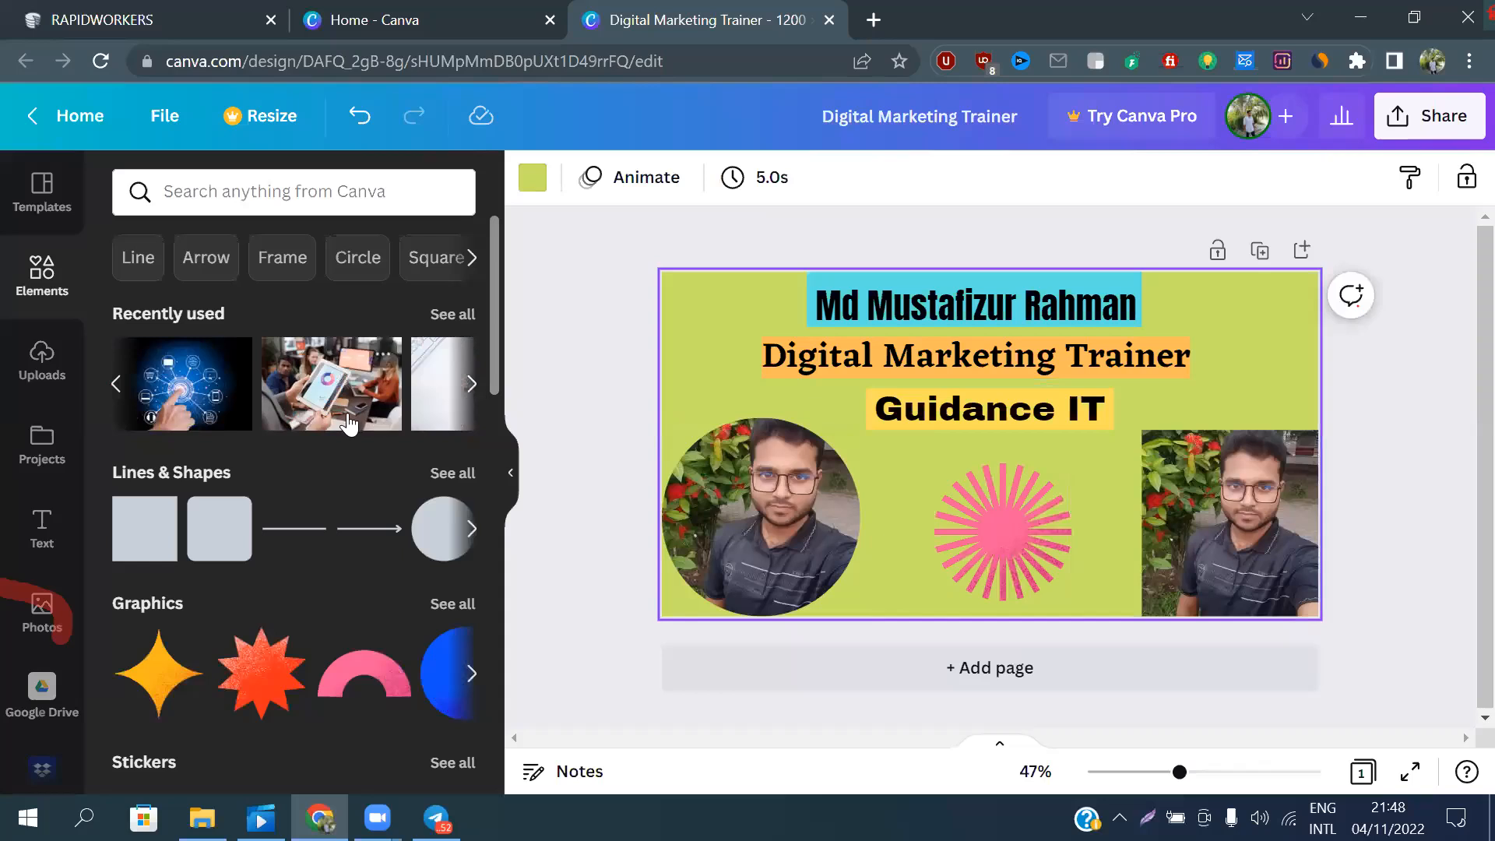
scroll(346, 425, "down", 5)
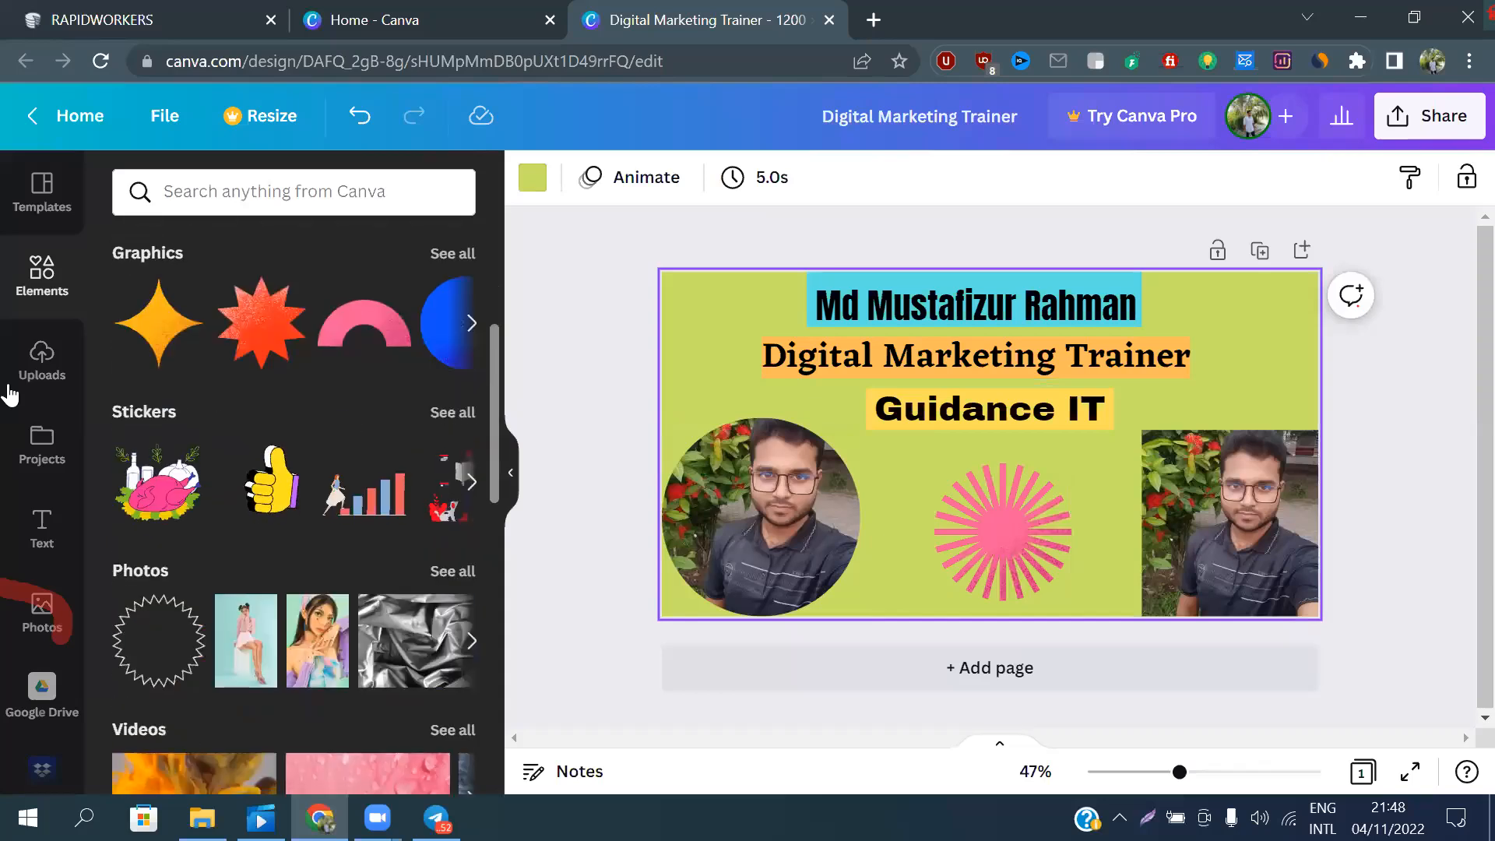
Upload the image apple-iphone-13-01 from the computer's Pictures folder to the uploads
left_click(41, 360)
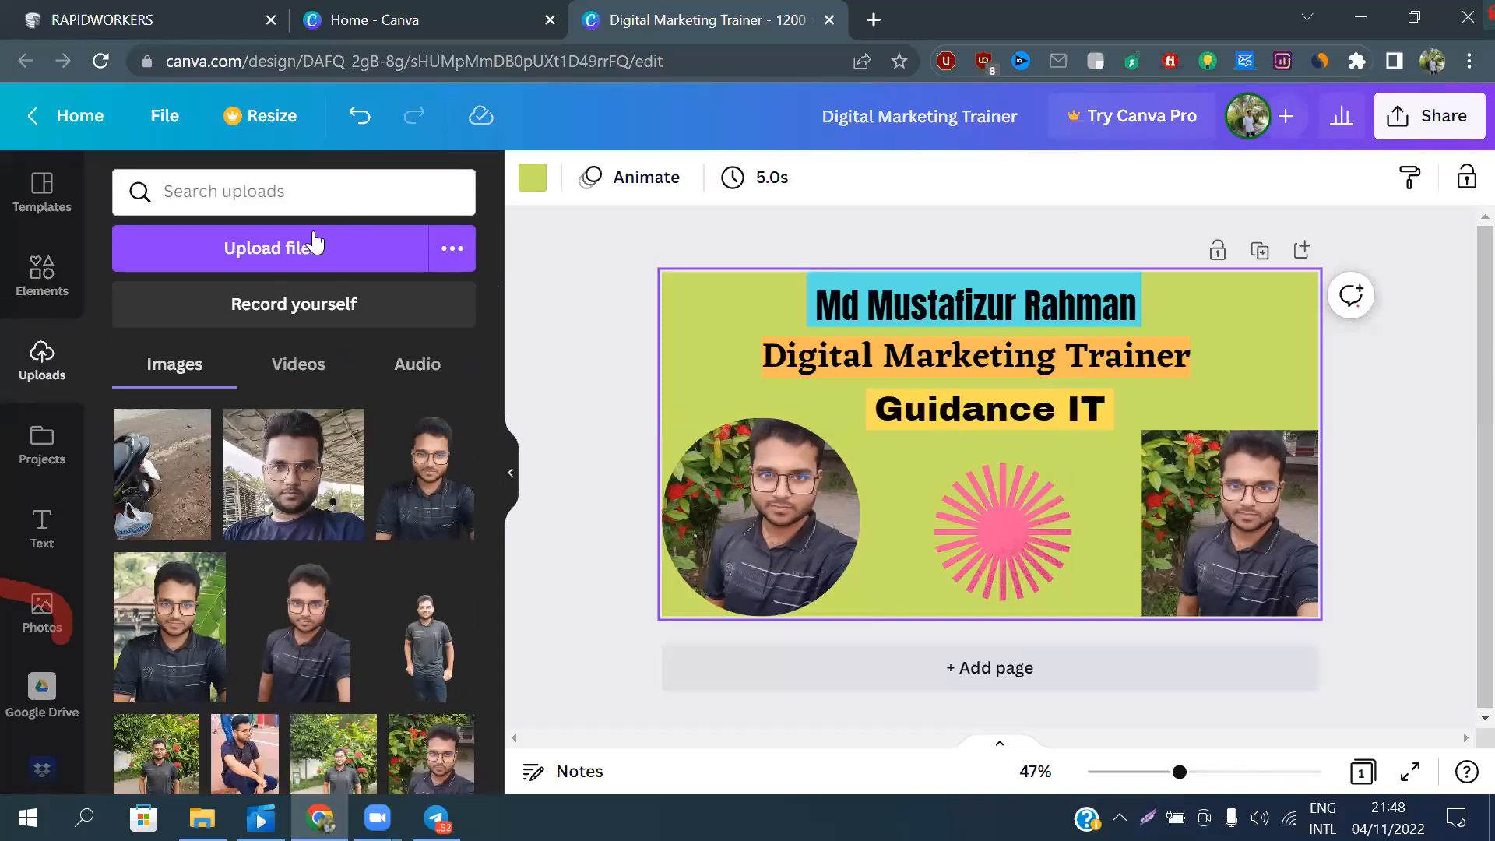
left_click(284, 250)
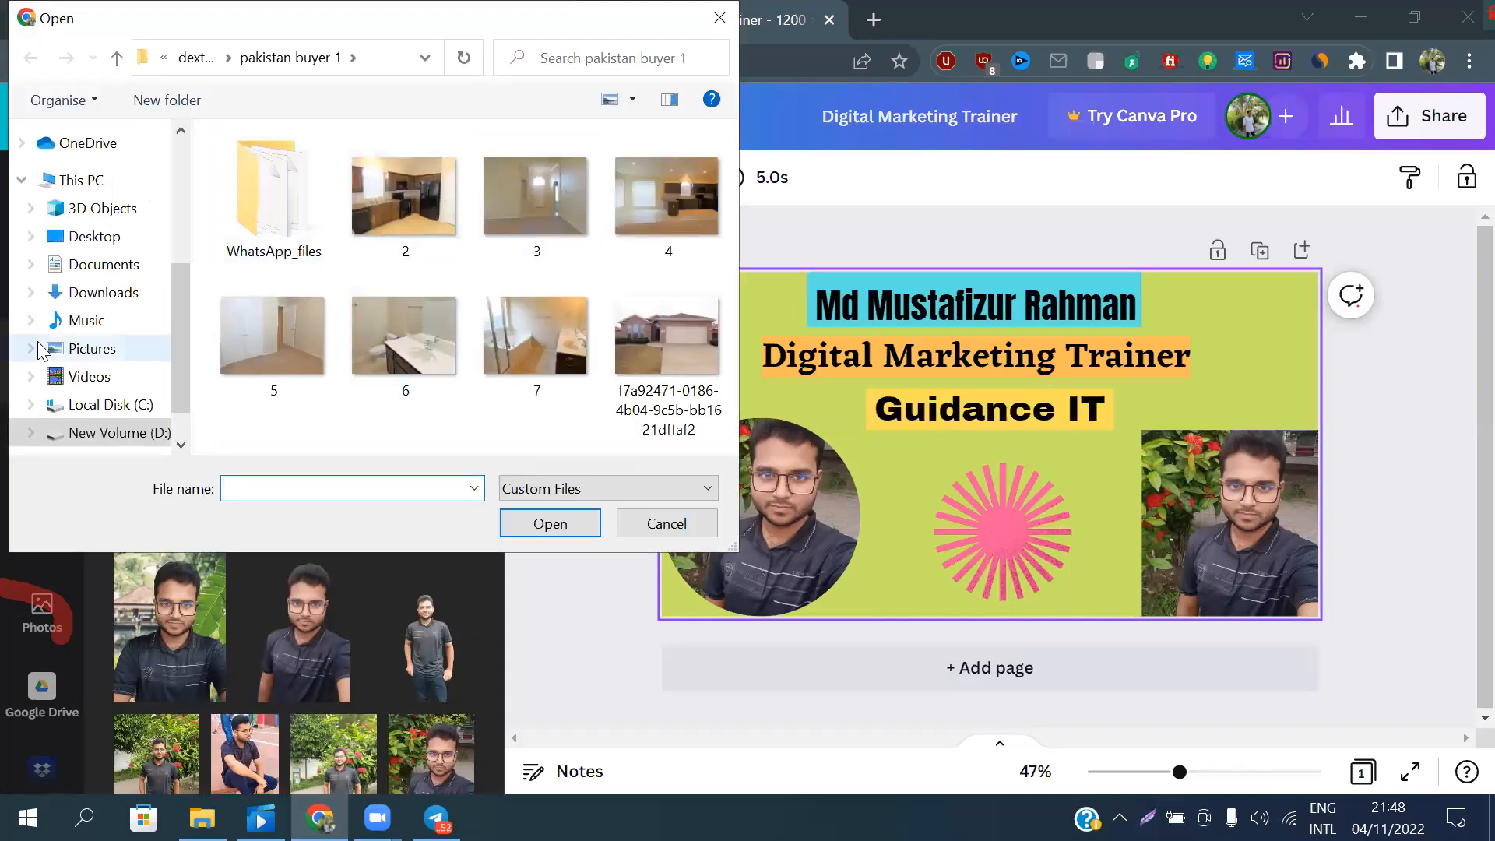
left_click(92, 352)
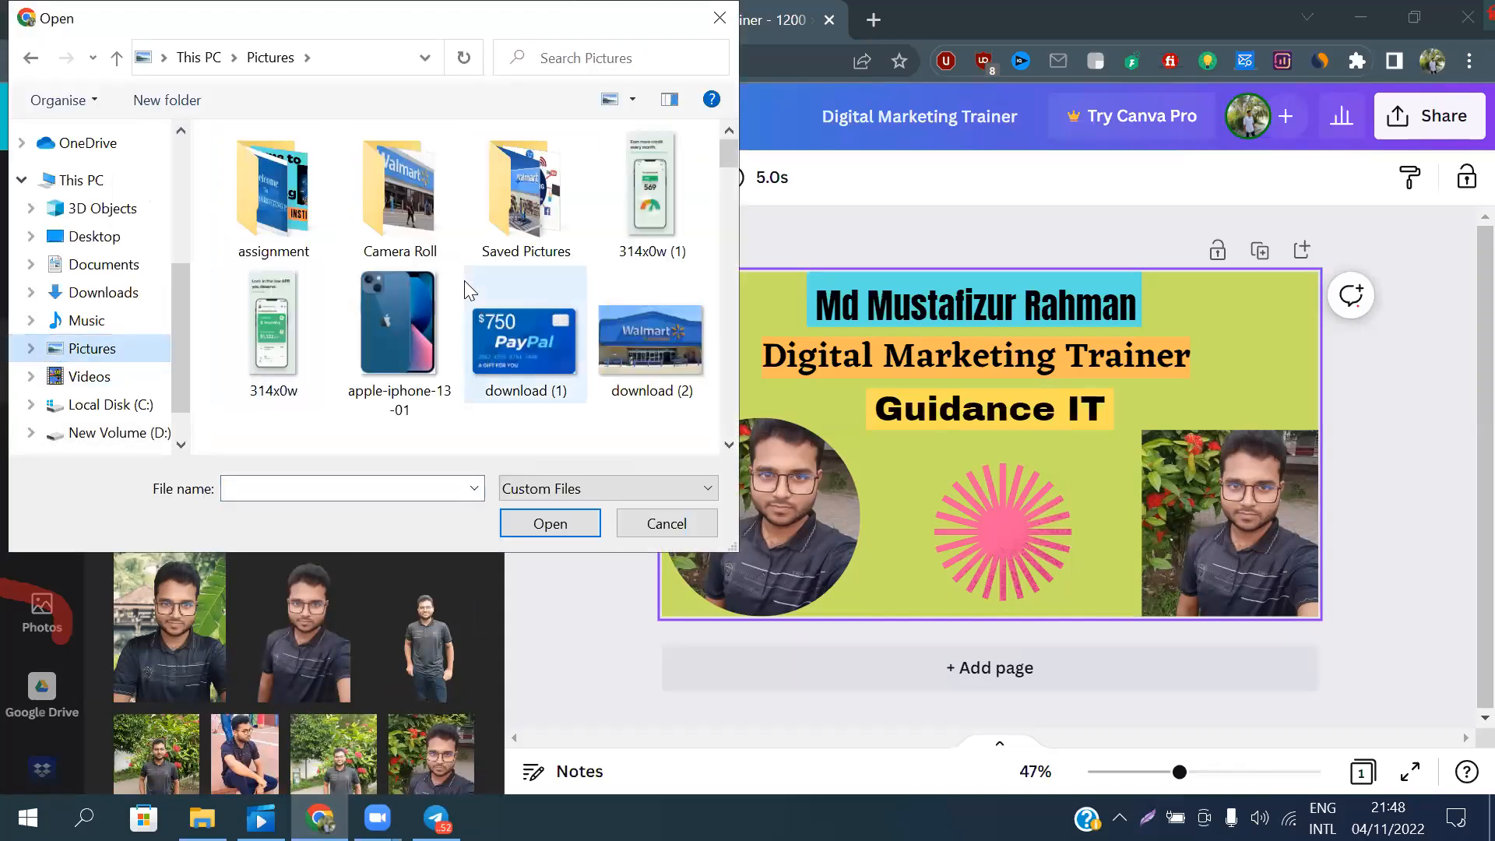
left_click(391, 323)
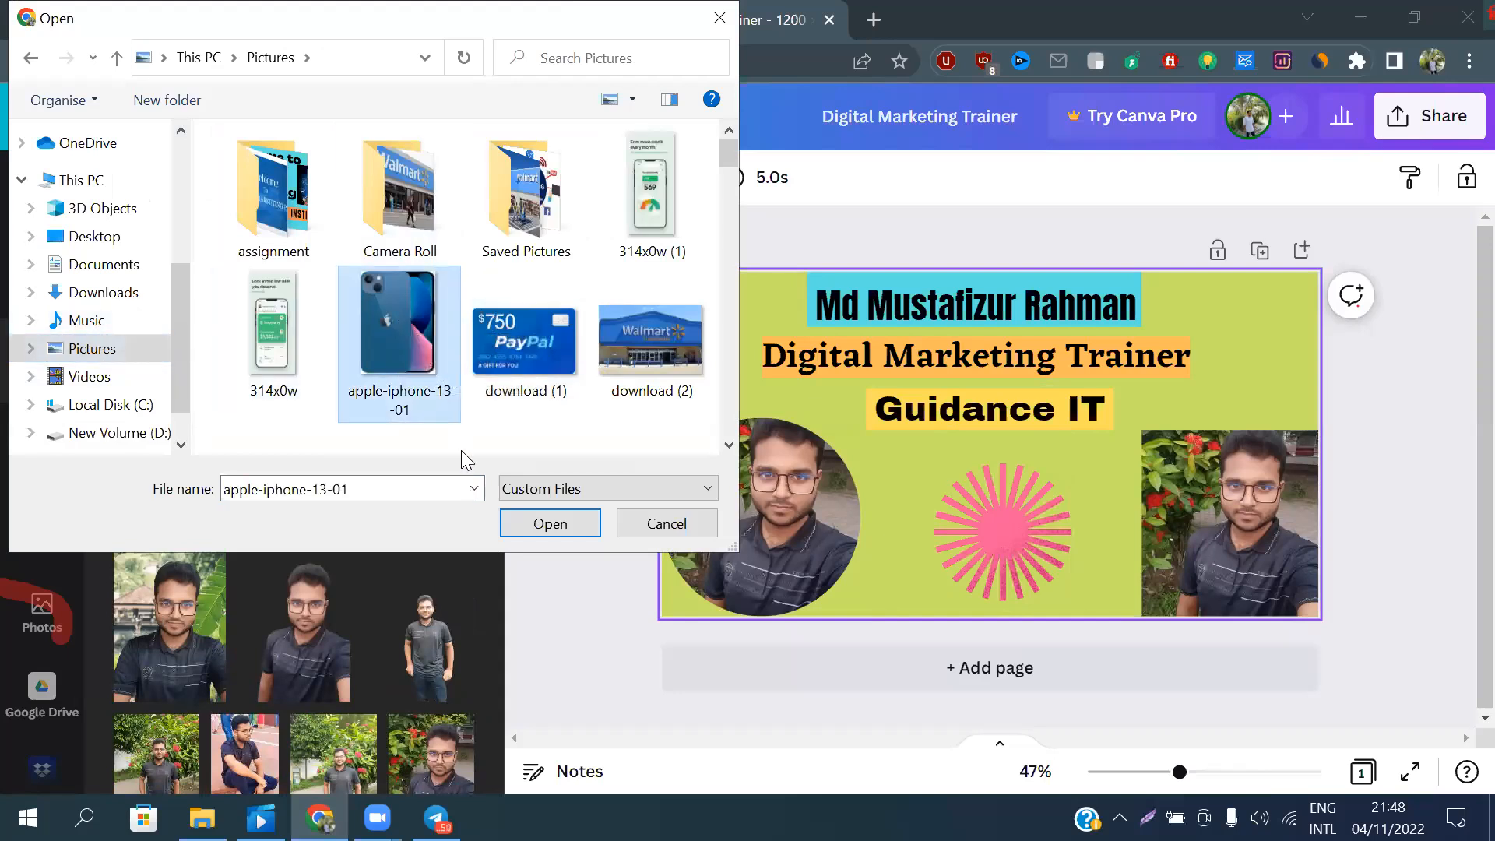
left_click(550, 523)
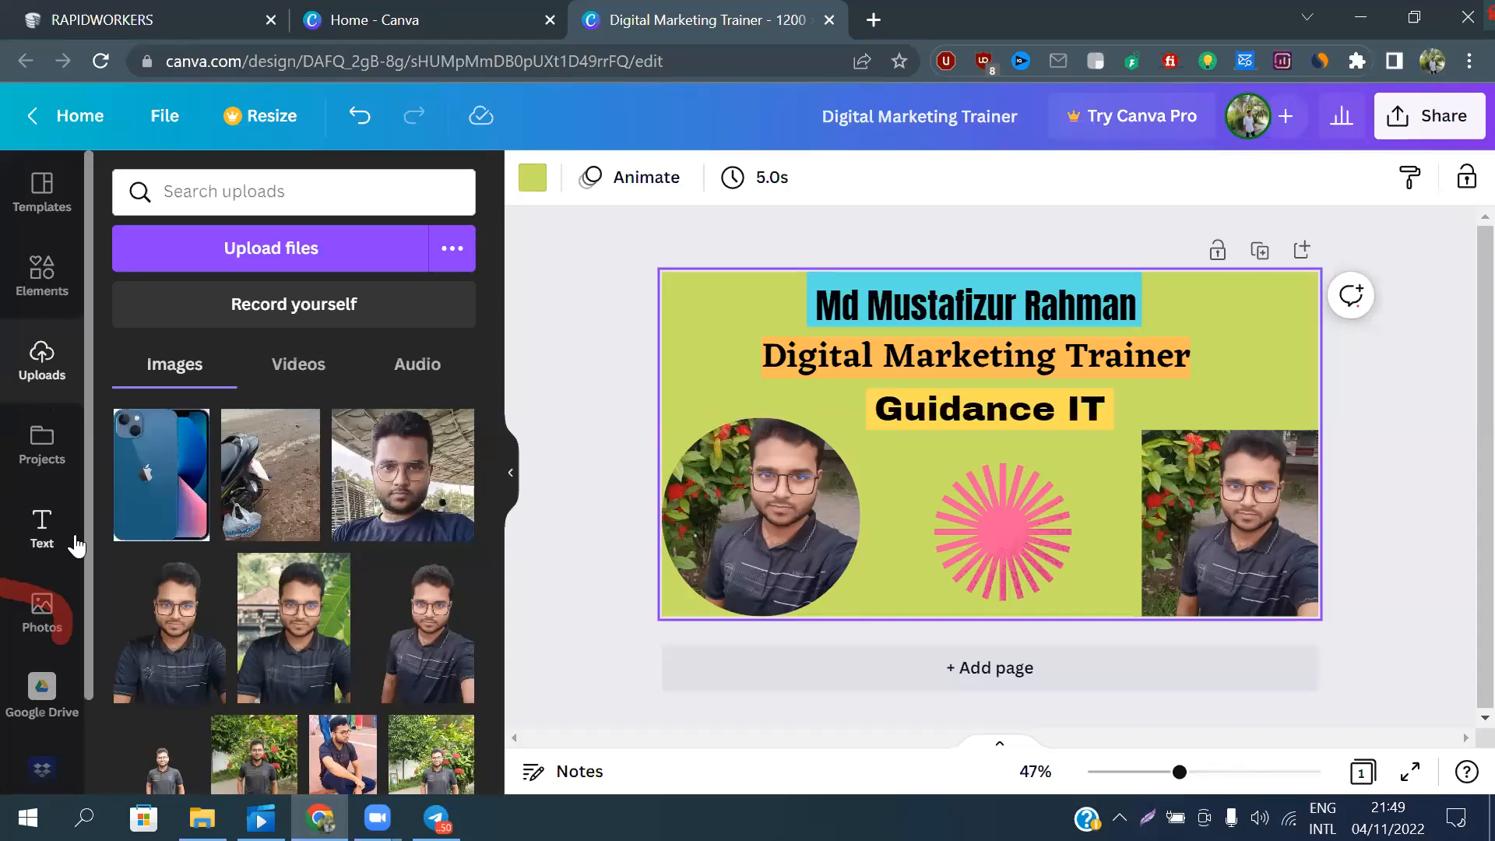
Move the pink sunburst slightly upward between the two portraits
left_click_drag(1008, 526, 999, 521)
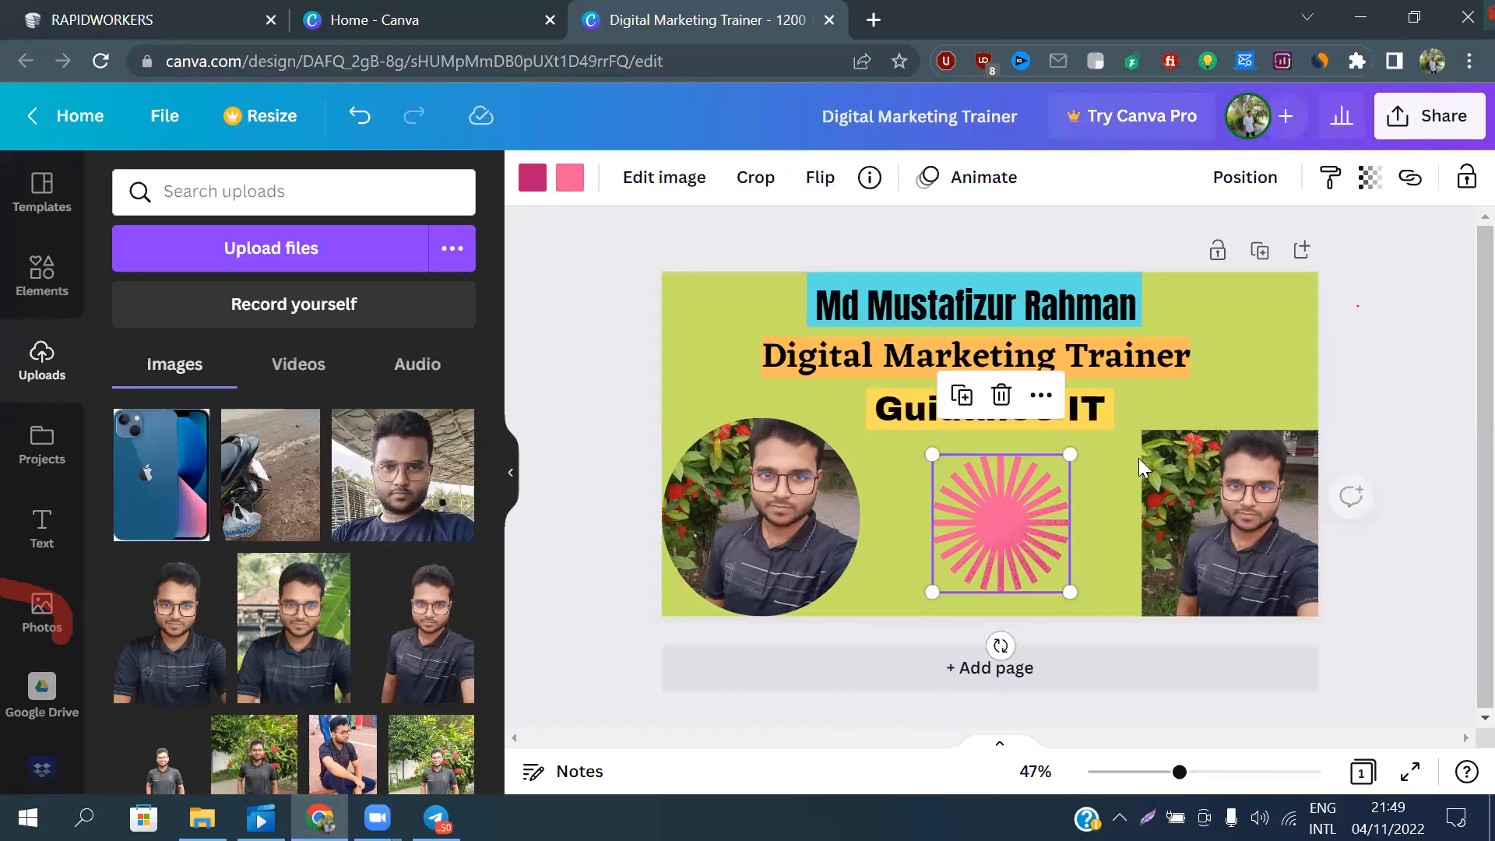
left_click(1101, 467)
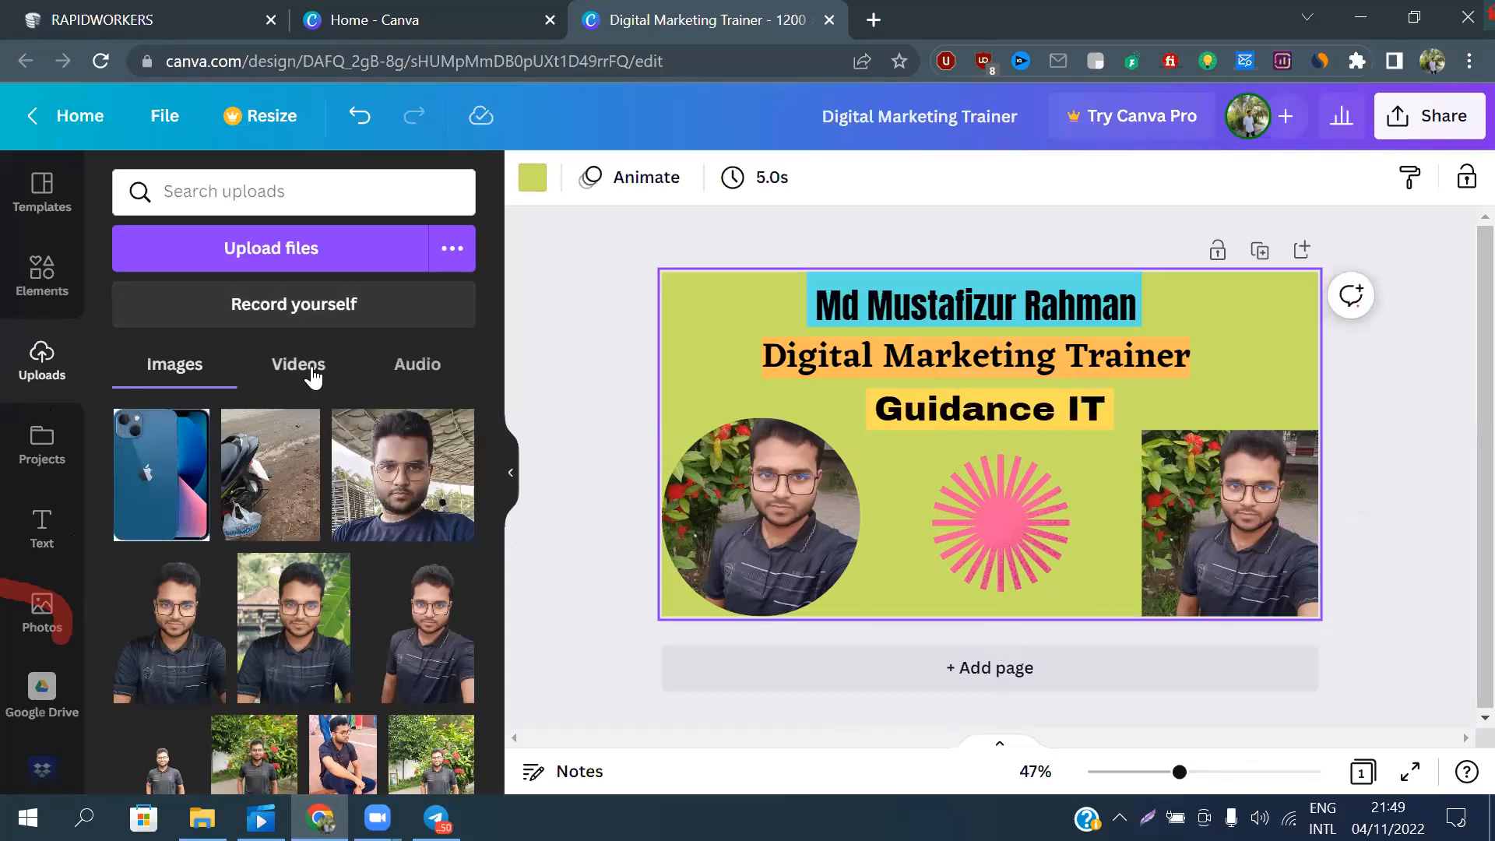
Review the uploaded videos, audio and images, and return to the elements library
left_click(286, 381)
left_click(433, 365)
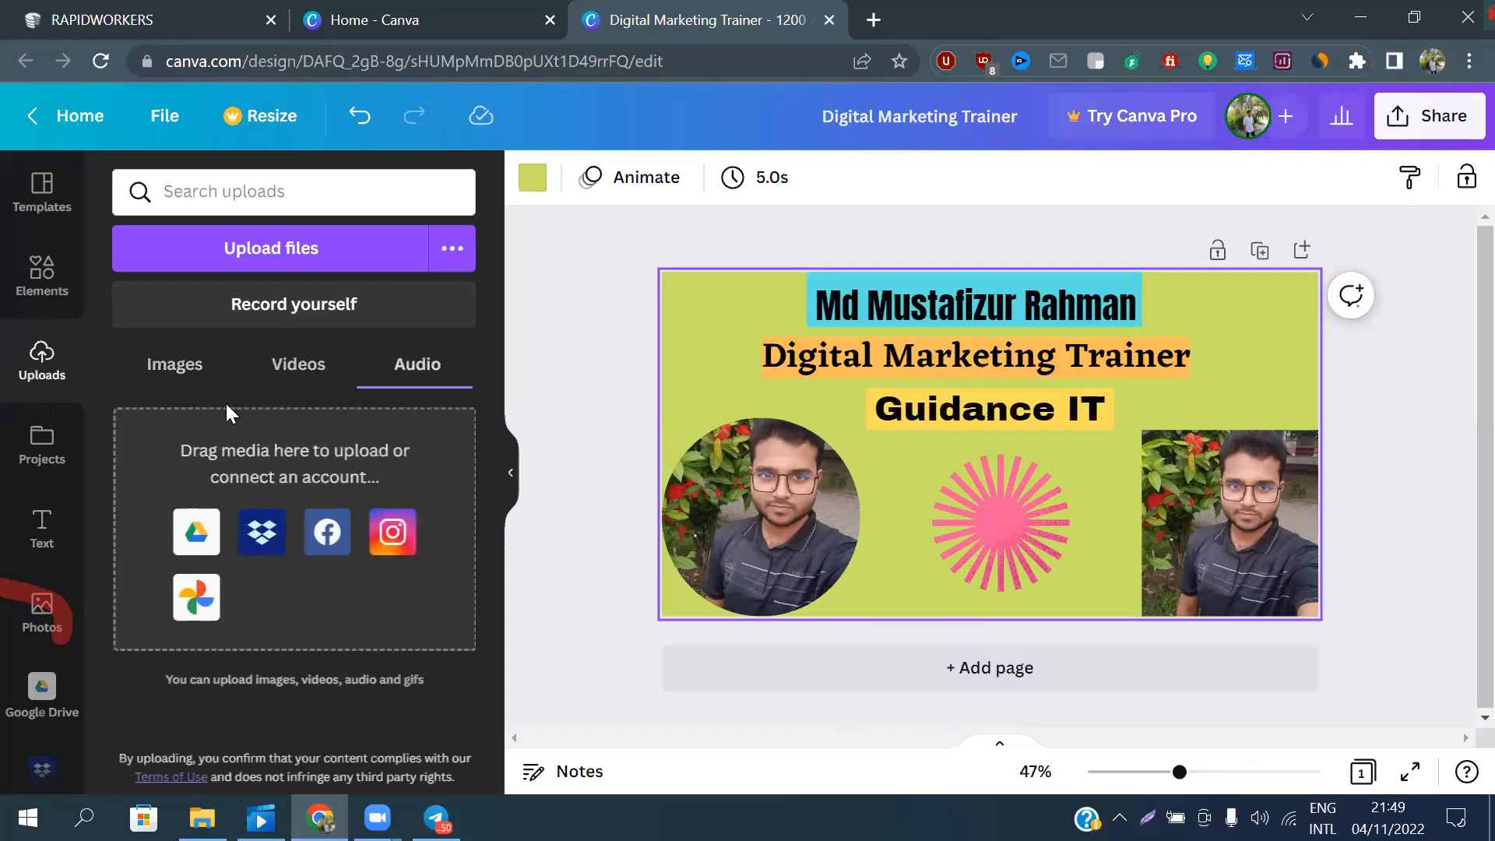
left_click(201, 366)
scroll(377, 658, "down", 10)
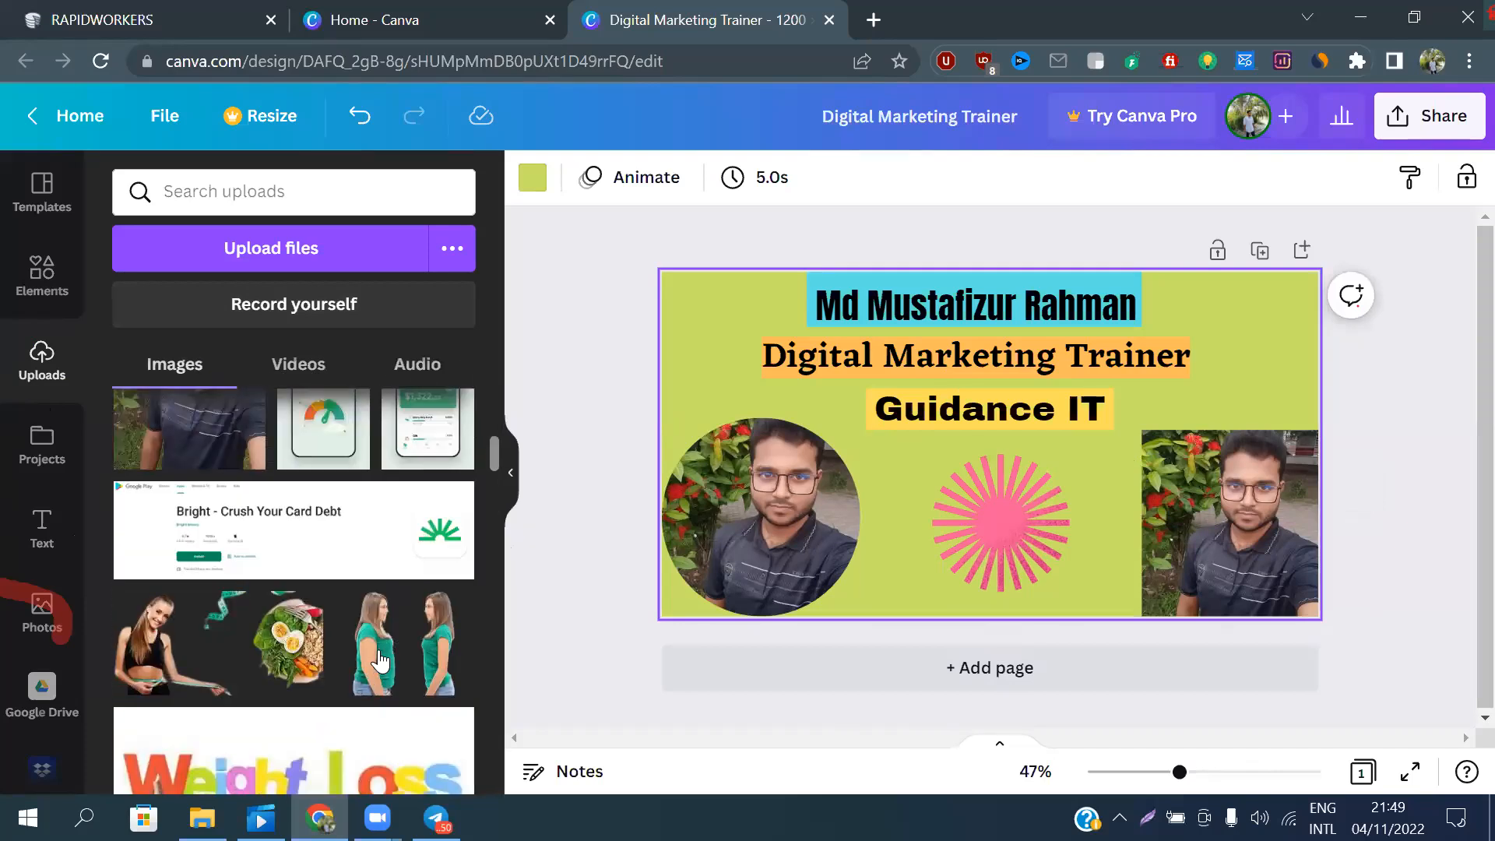
scroll(377, 658, "up", 3)
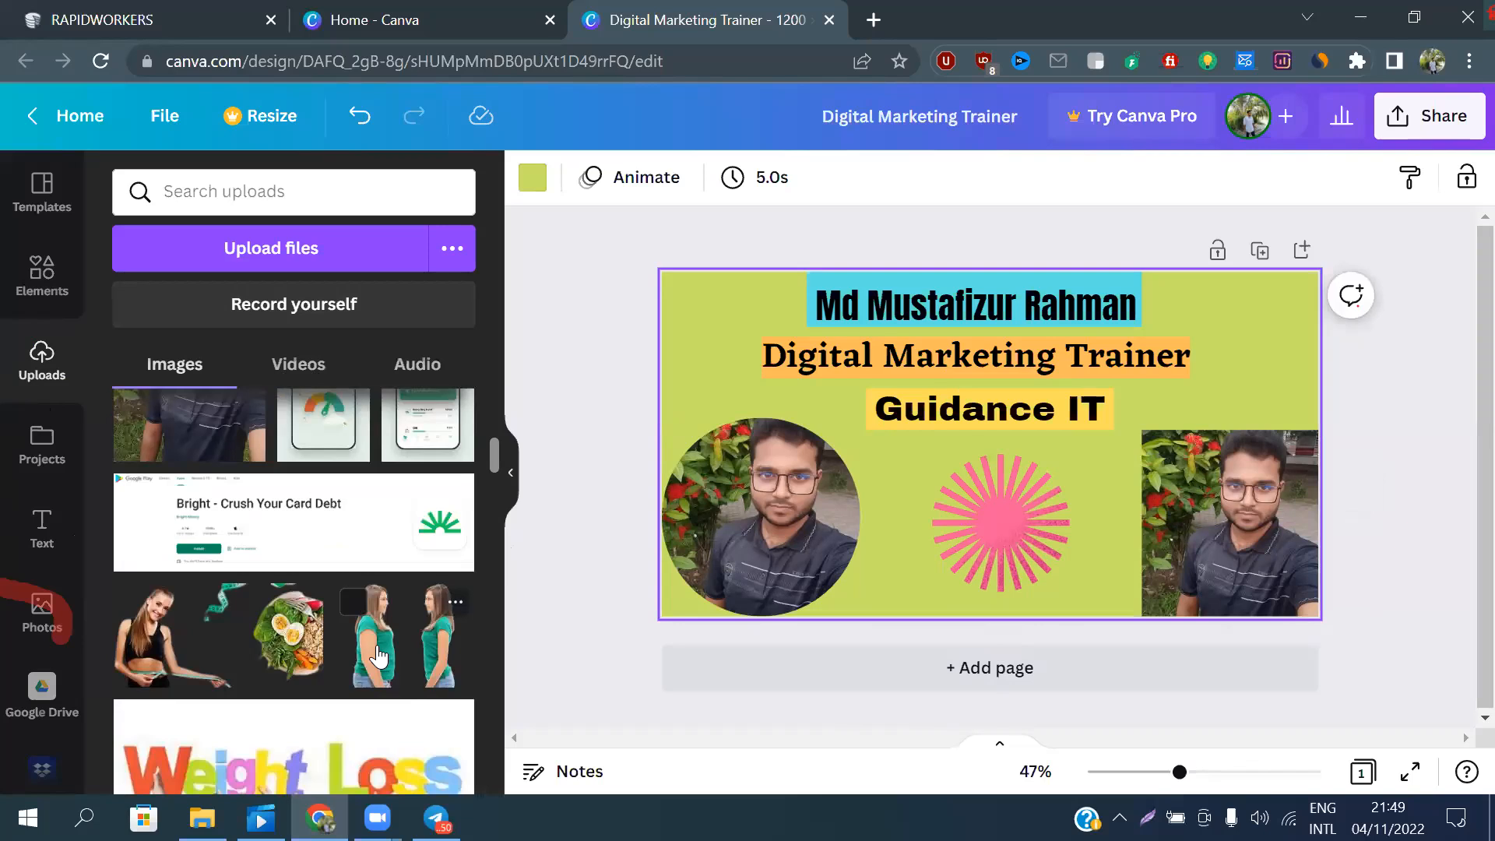
scroll(379, 657, "up", 5)
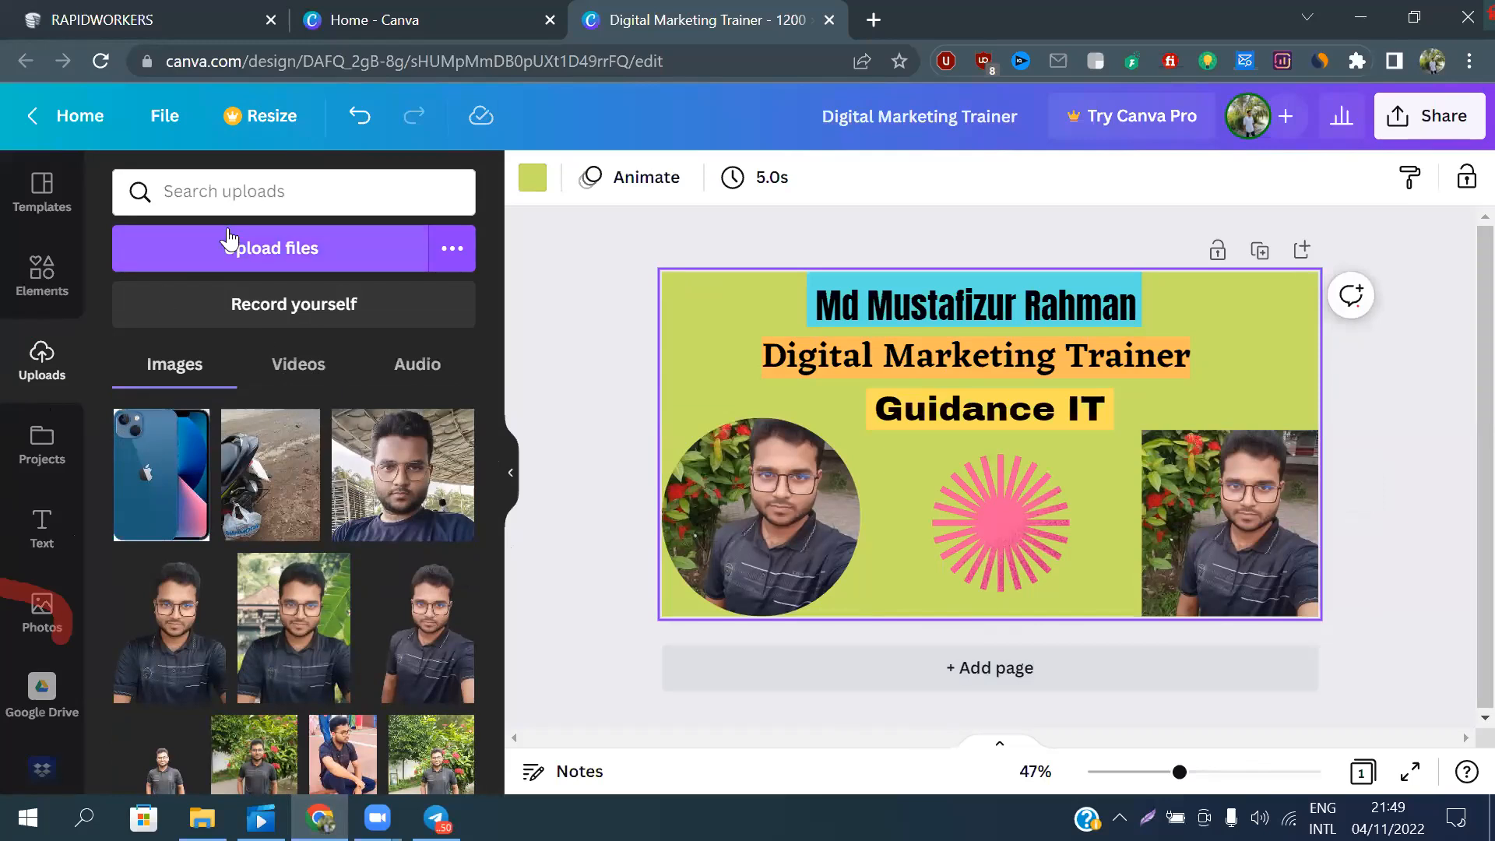
left_click(41, 286)
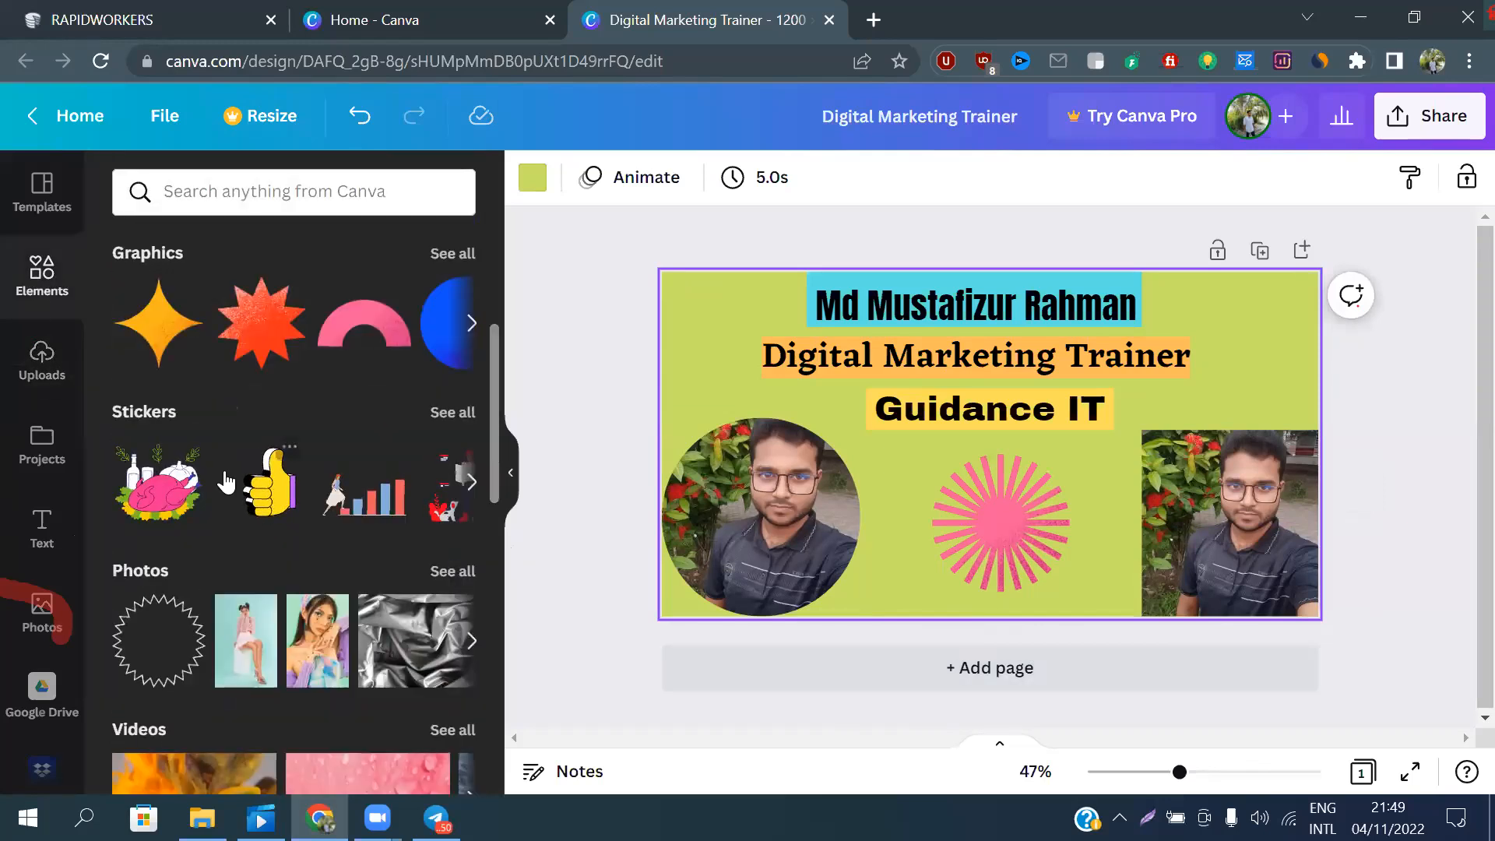
Add a single-cell grid to the page, rotate it diagonally and shift it to cover the left part of the background
scroll(234, 483, "down", 8)
scroll(227, 473, "up", 3)
scroll(233, 498, "down", 10)
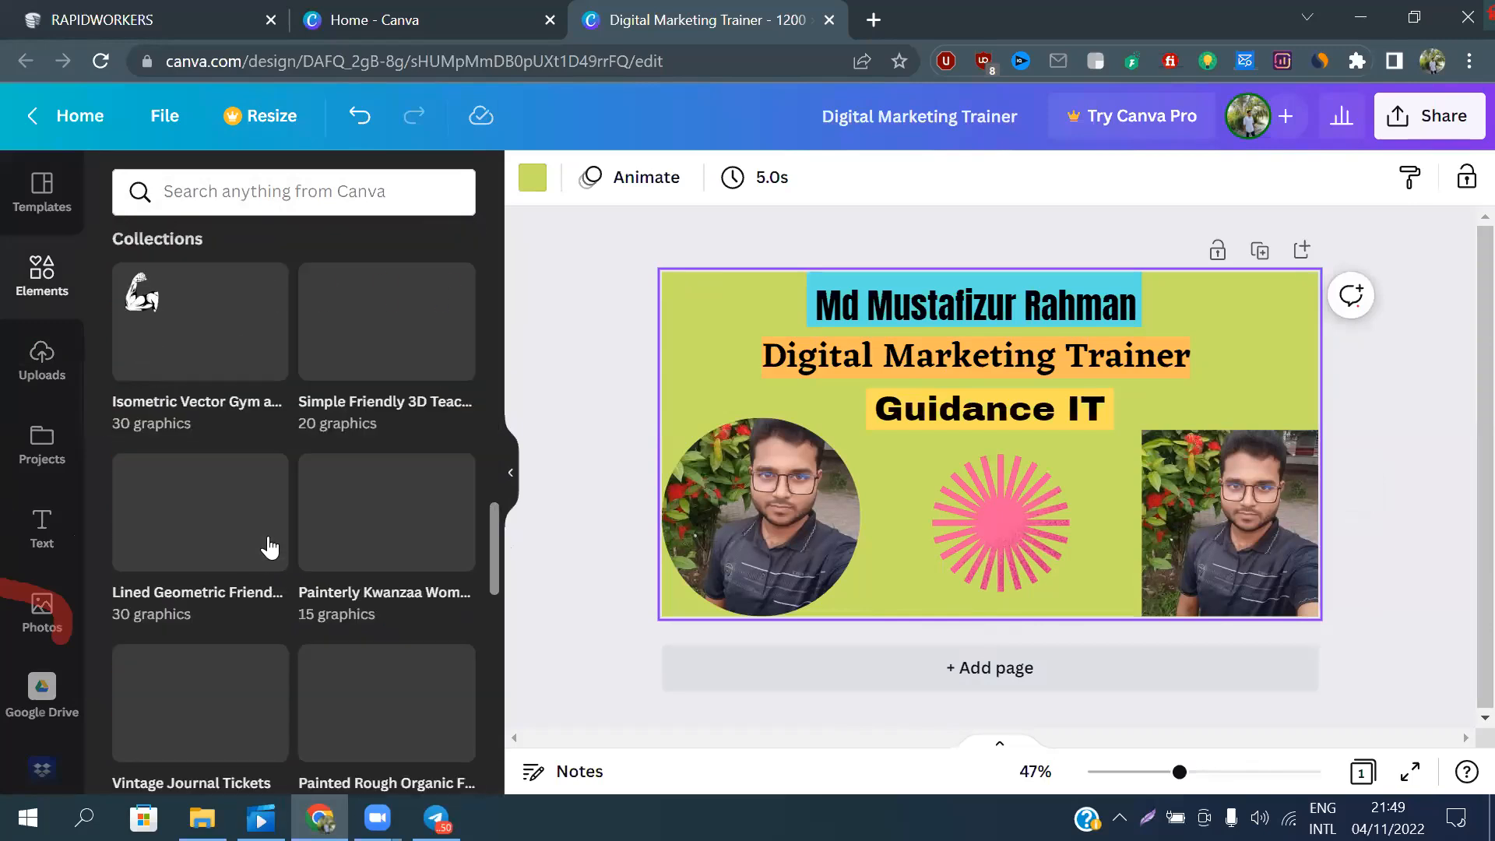
scroll(273, 530, "up", 5)
scroll(275, 506, "up", 5)
scroll(276, 514, "down", 8)
left_click(144, 385)
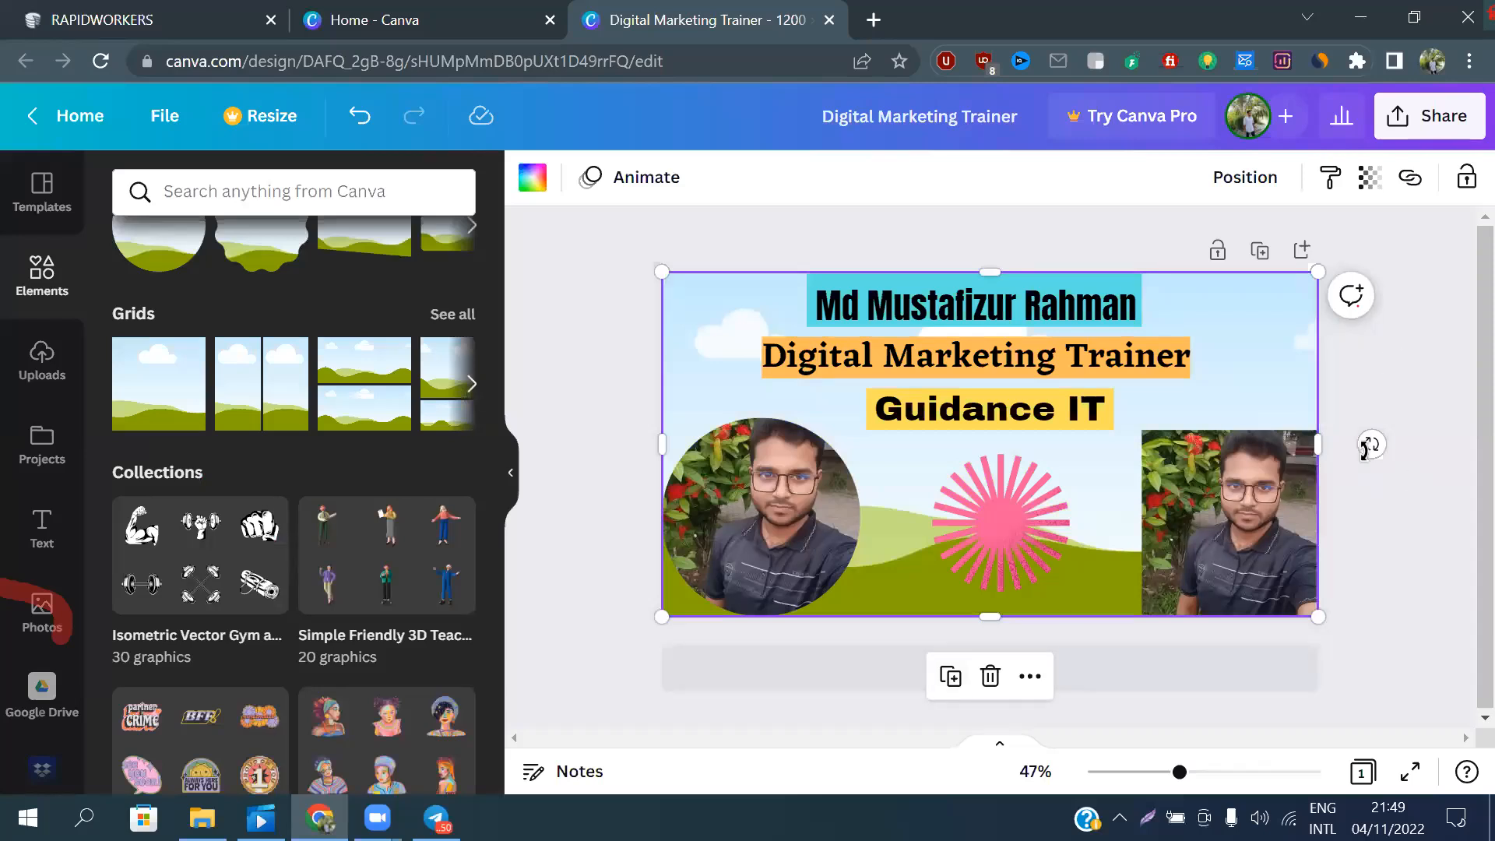
left_click_drag(1372, 443, 1197, 689)
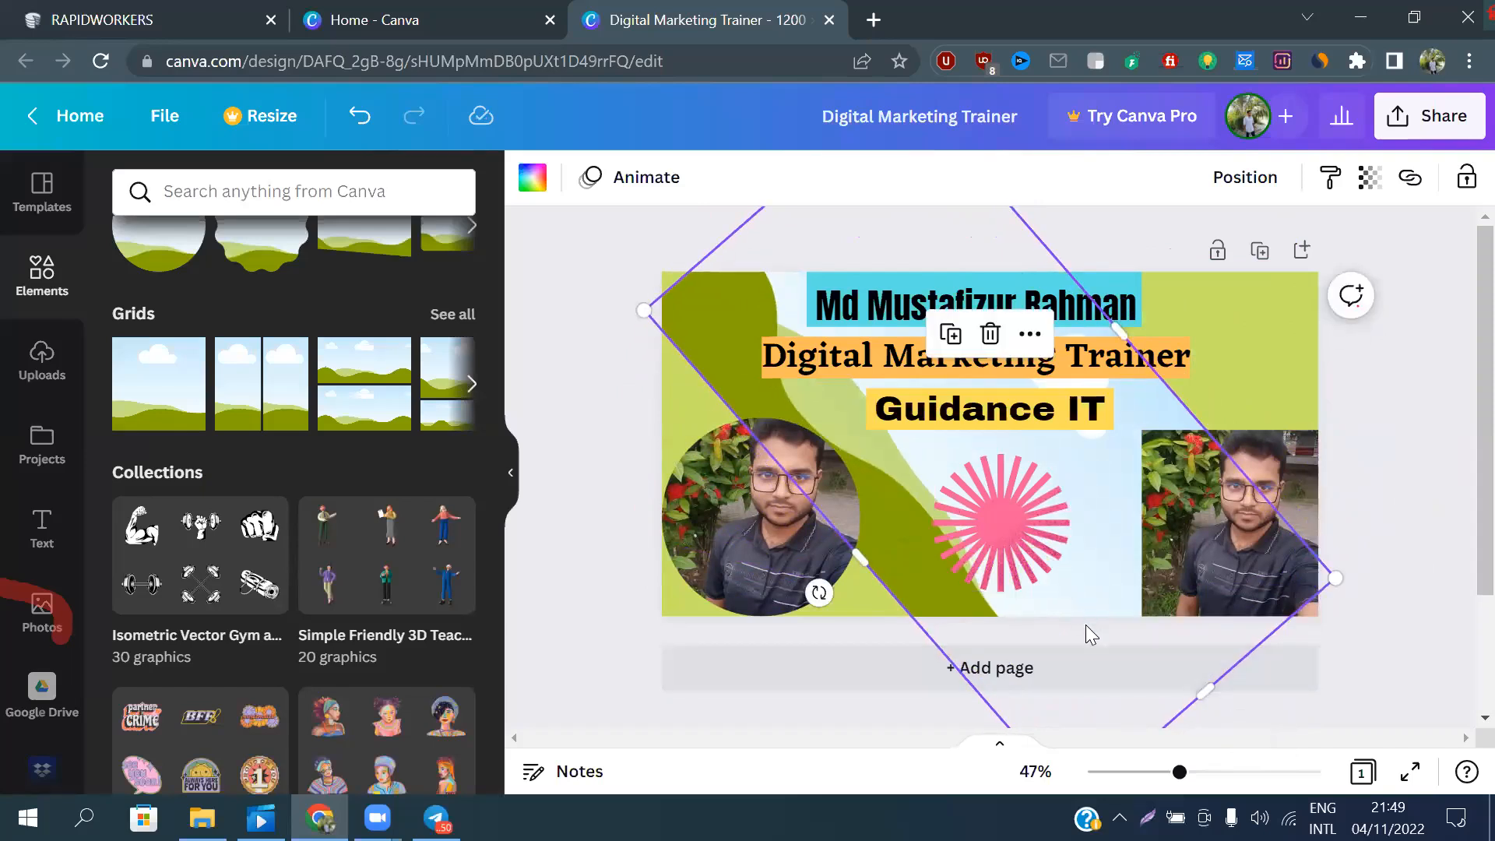
left_click_drag(1087, 644, 901, 719)
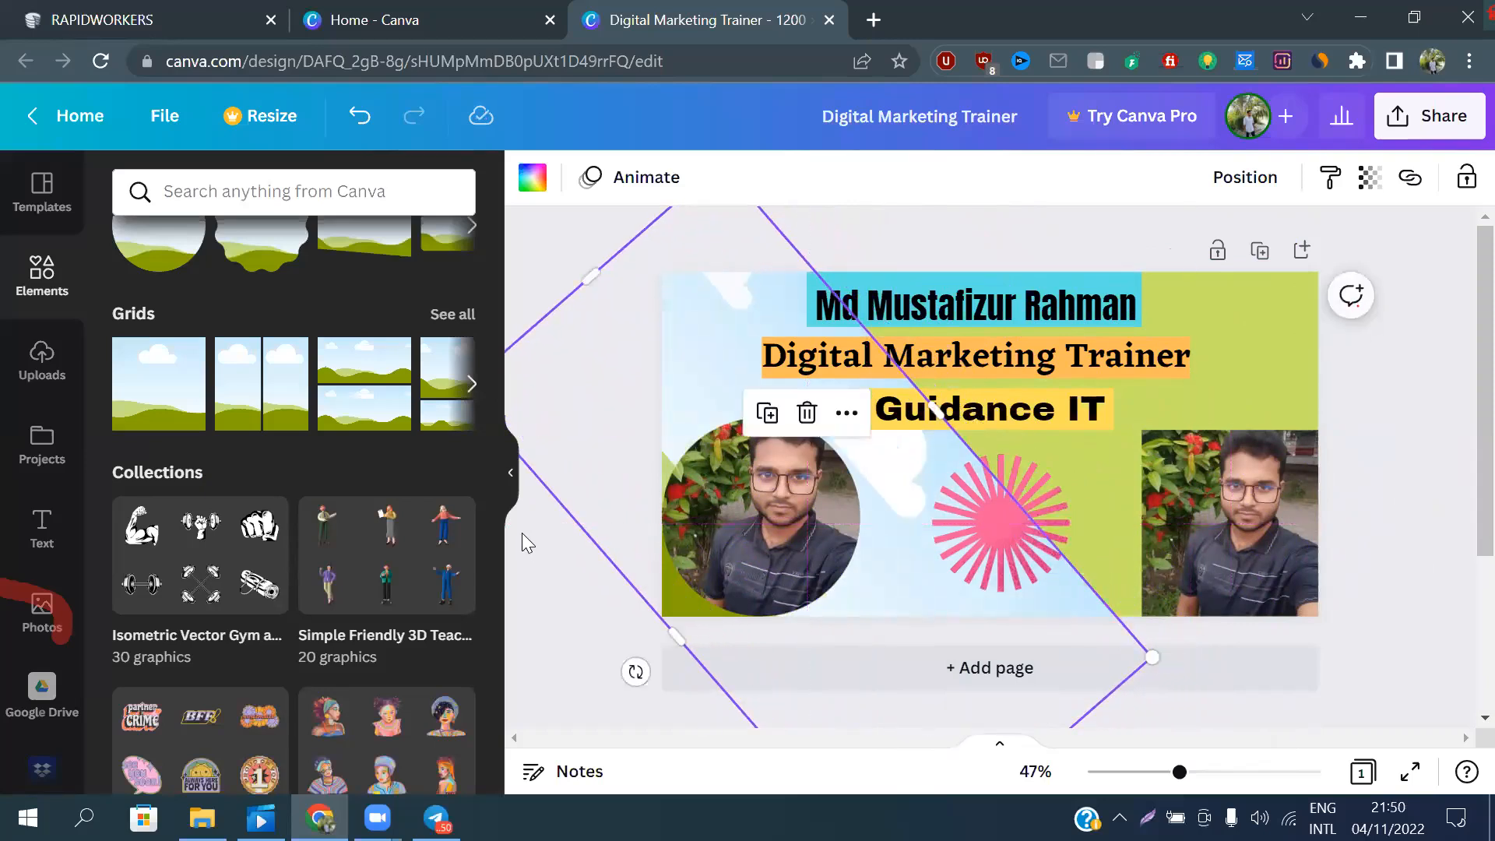
Fill the diagonal grid on the left part of the page with the light green default colour
left_click(527, 176)
scroll(185, 619, "down", 3)
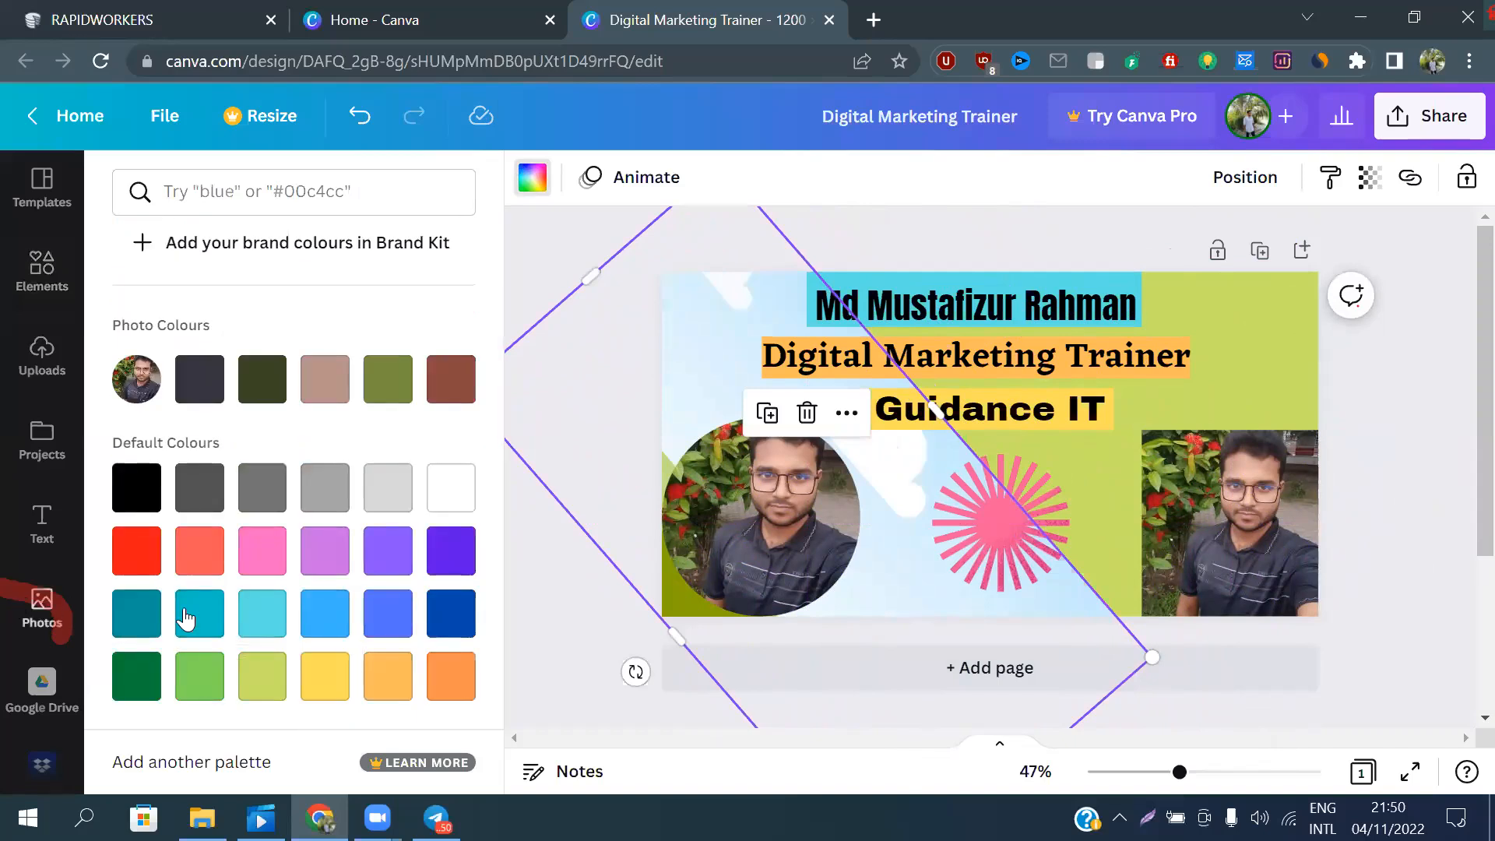
scroll(186, 619, "down", 2)
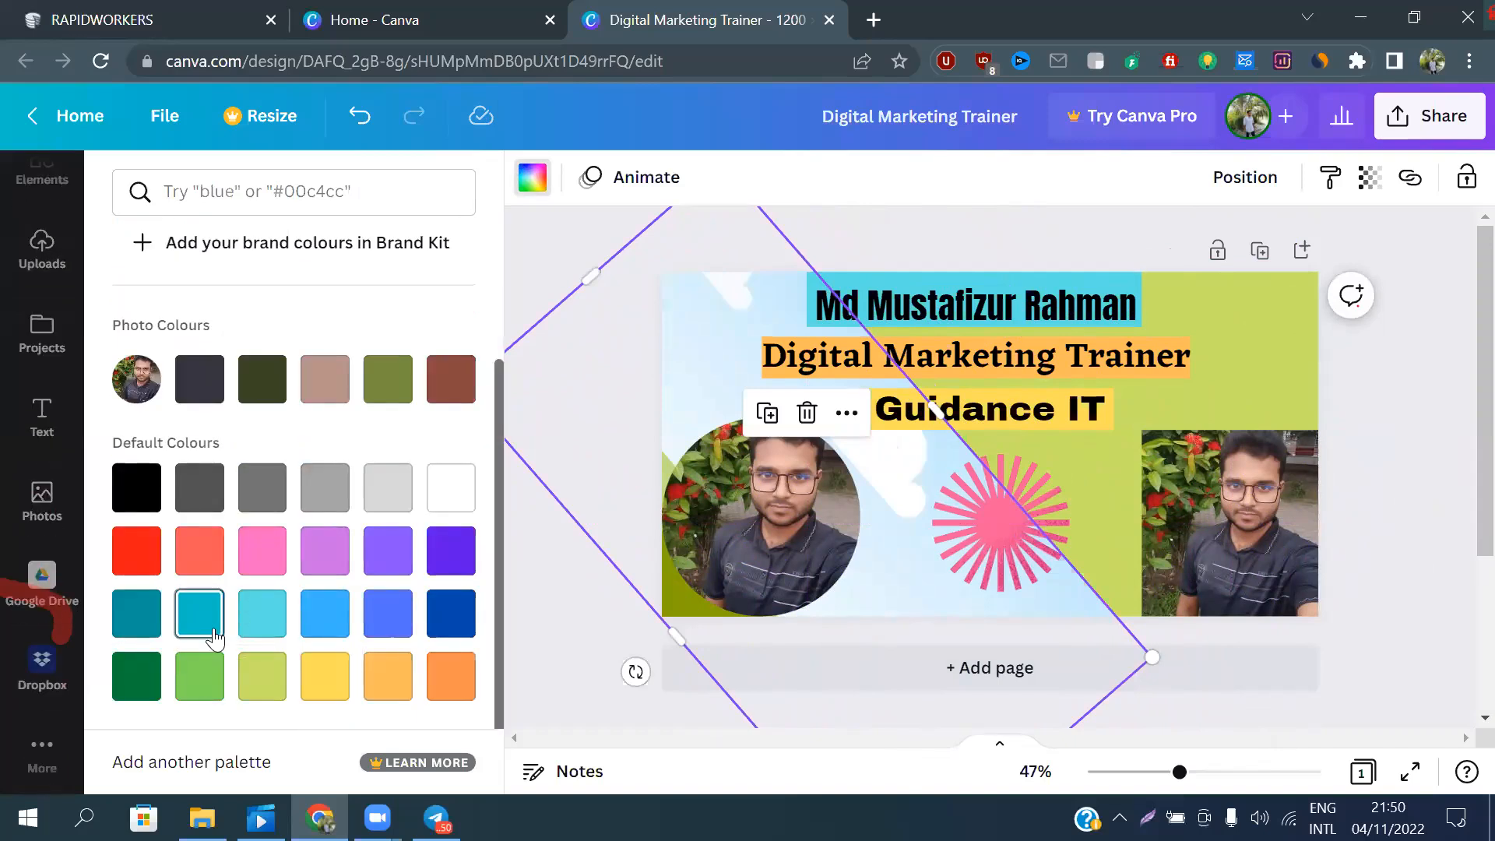
left_click(198, 691)
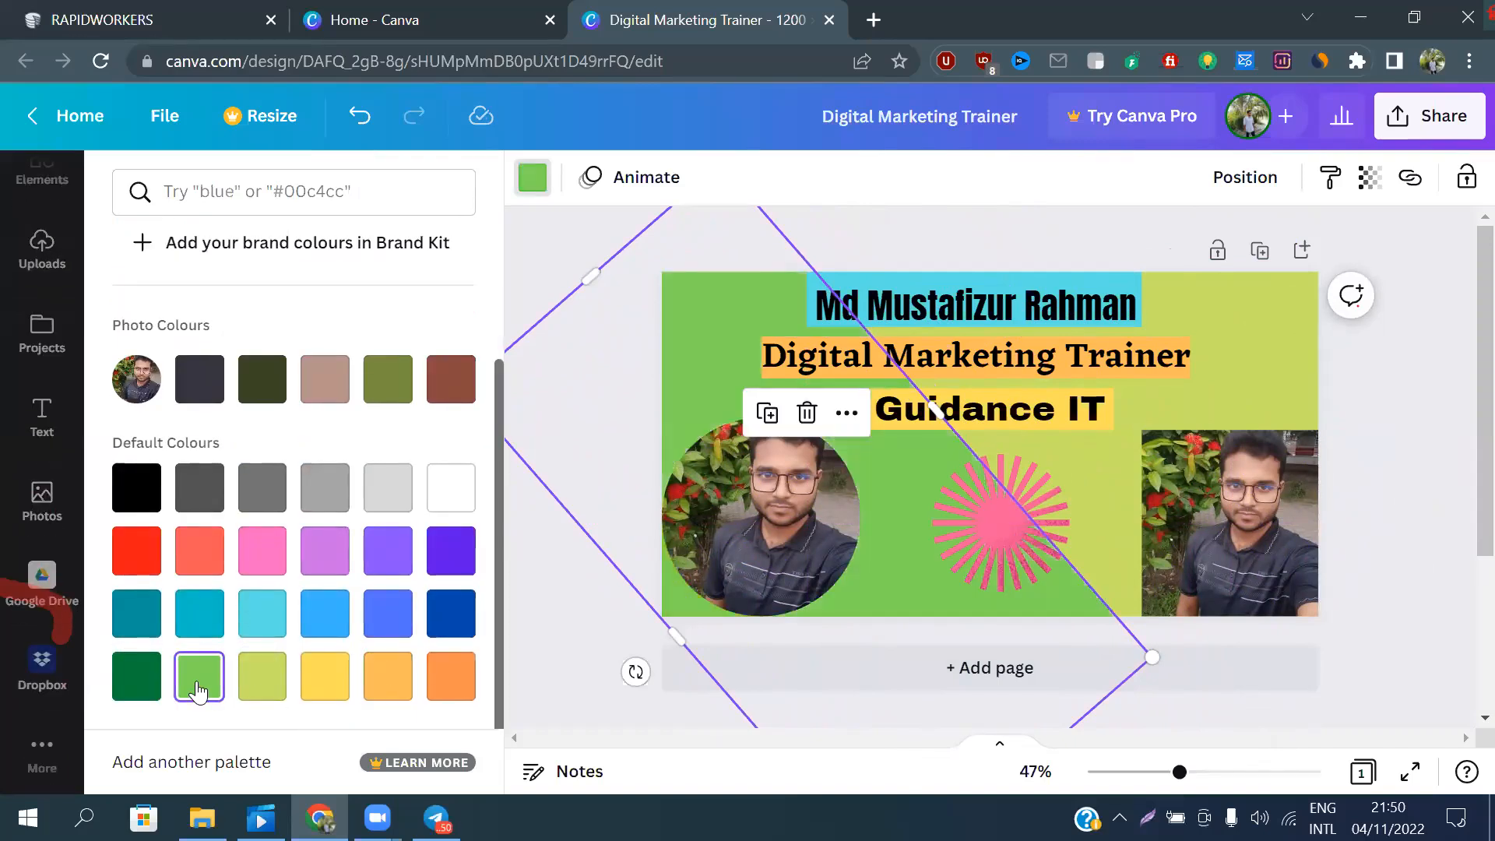
key("Escape")
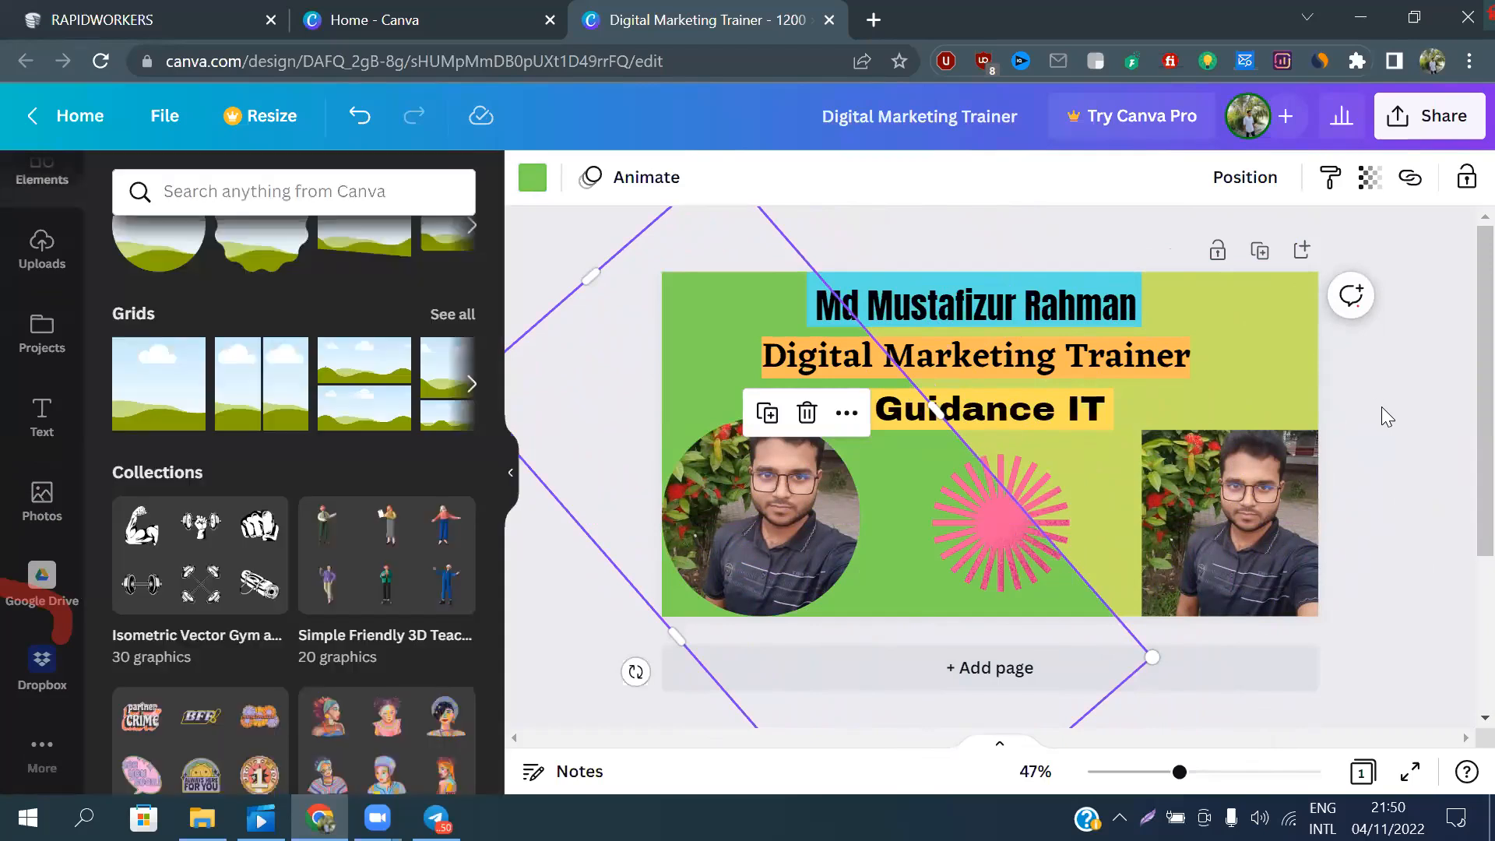
left_click(1383, 405)
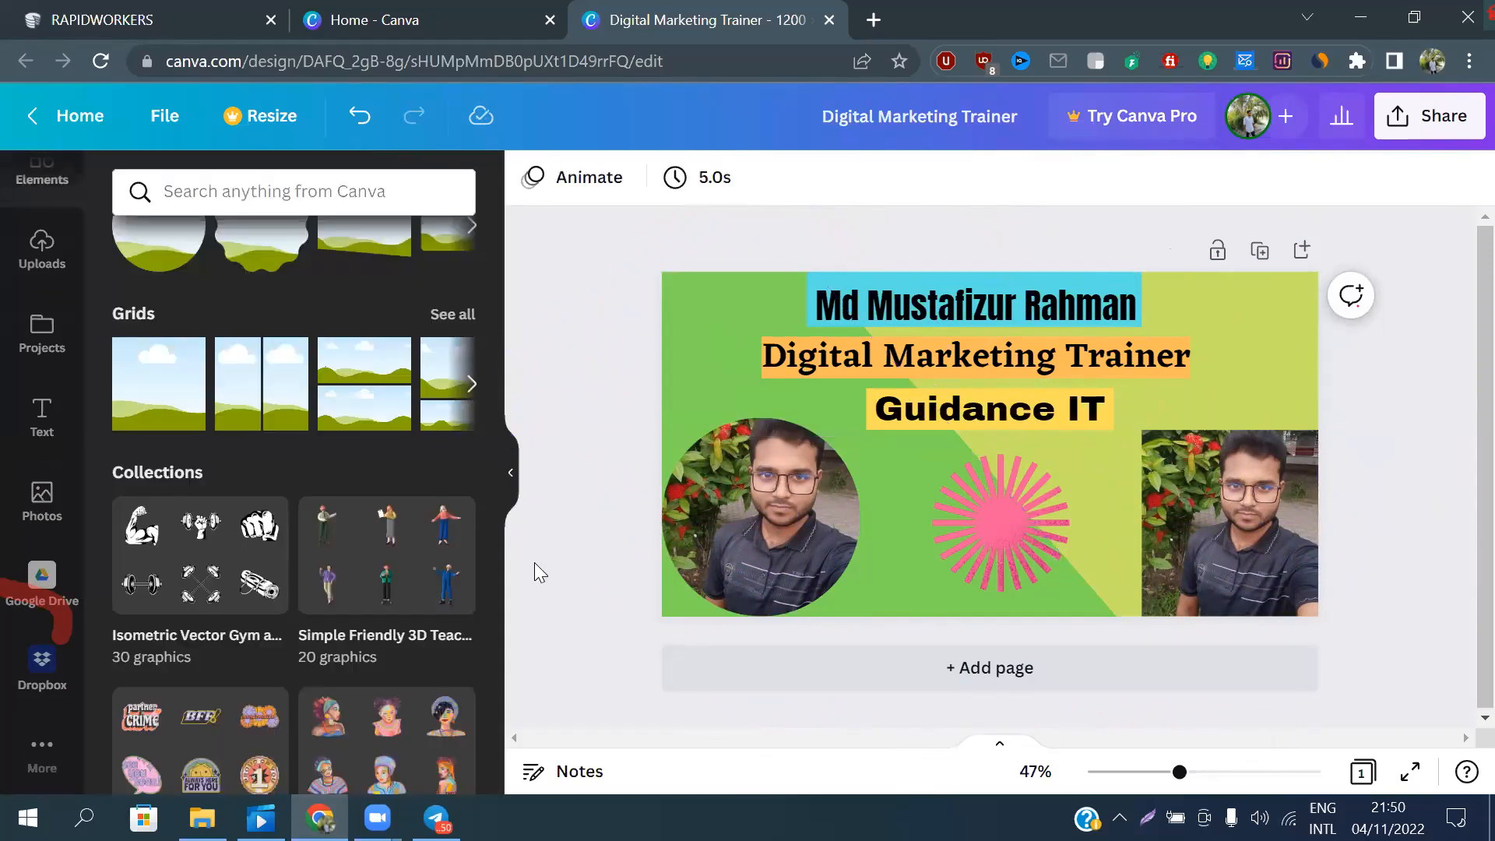
Add a second single-cell grid, rotate it diagonally and move it over the page's upper-right corner
left_click(164, 381)
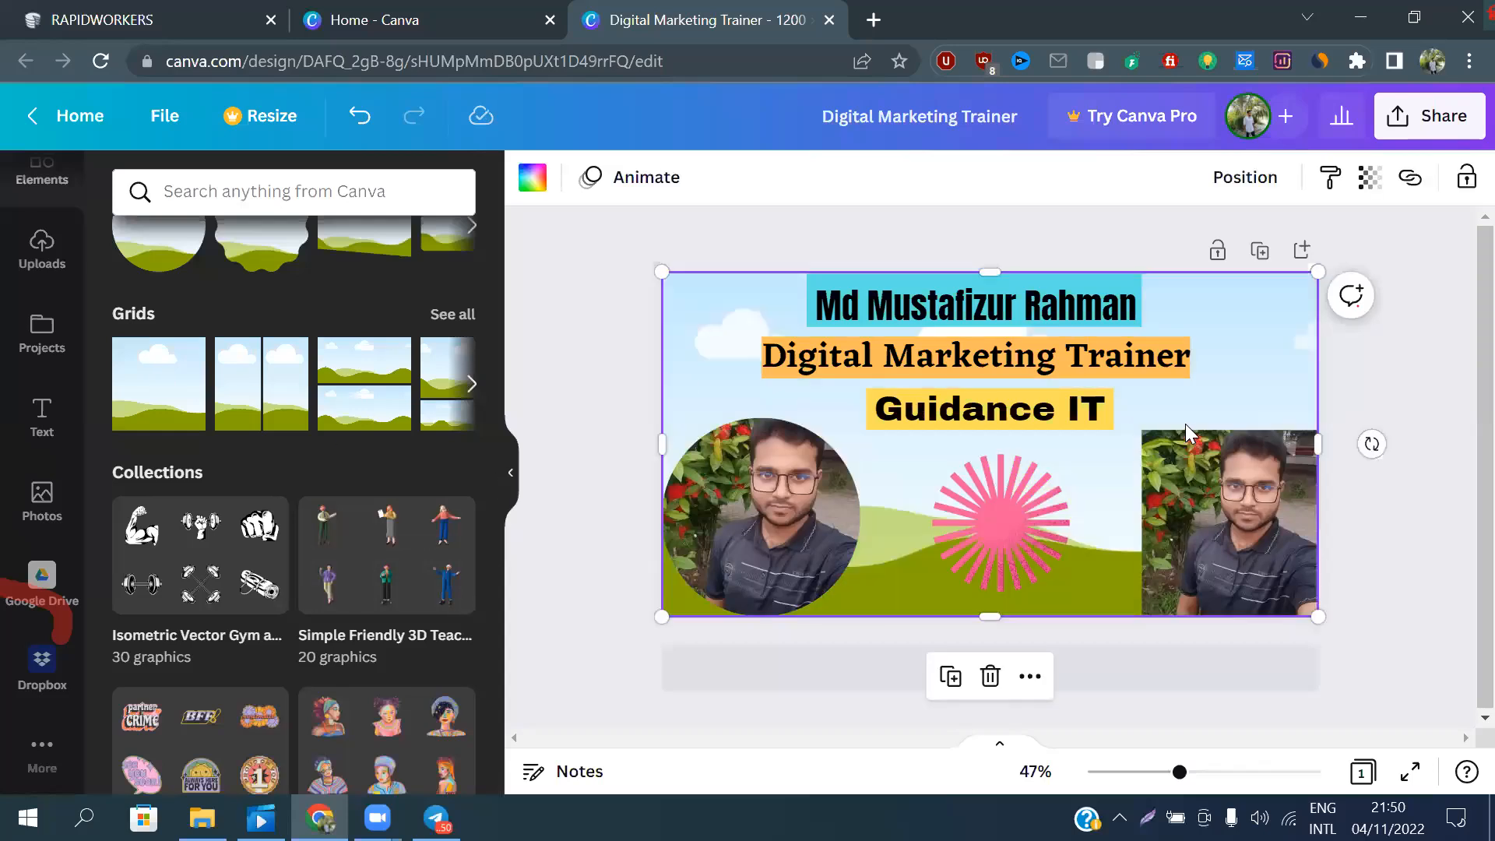
left_click_drag(1372, 443, 1169, 710)
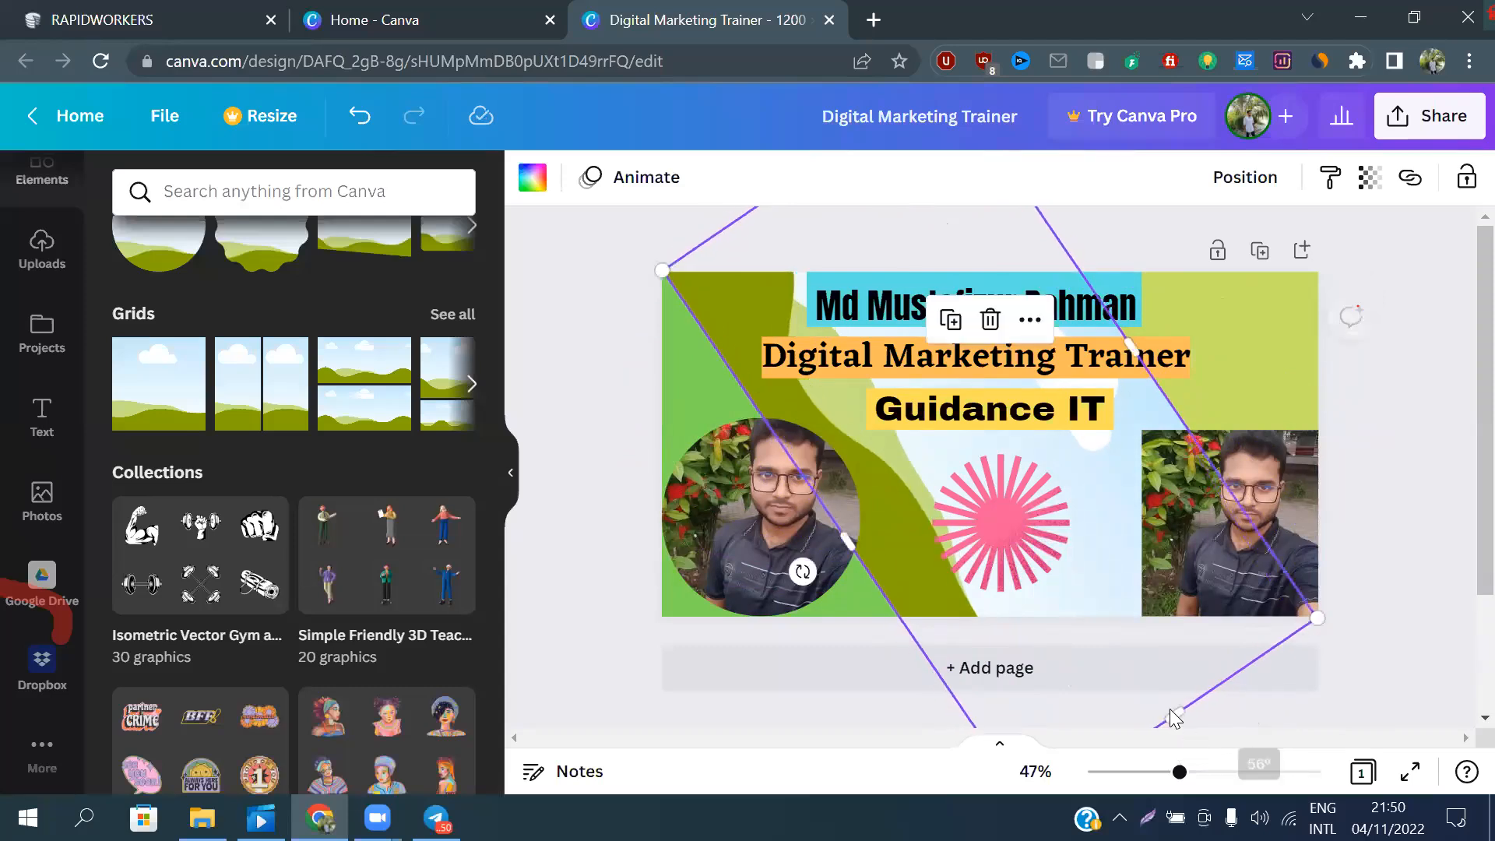
left_click_drag(1132, 634, 1421, 530)
left_click_drag(1095, 464, 1092, 500)
Fill the diagonal grid in the page's upper-right corner with the darker orange default colour
left_click(527, 186)
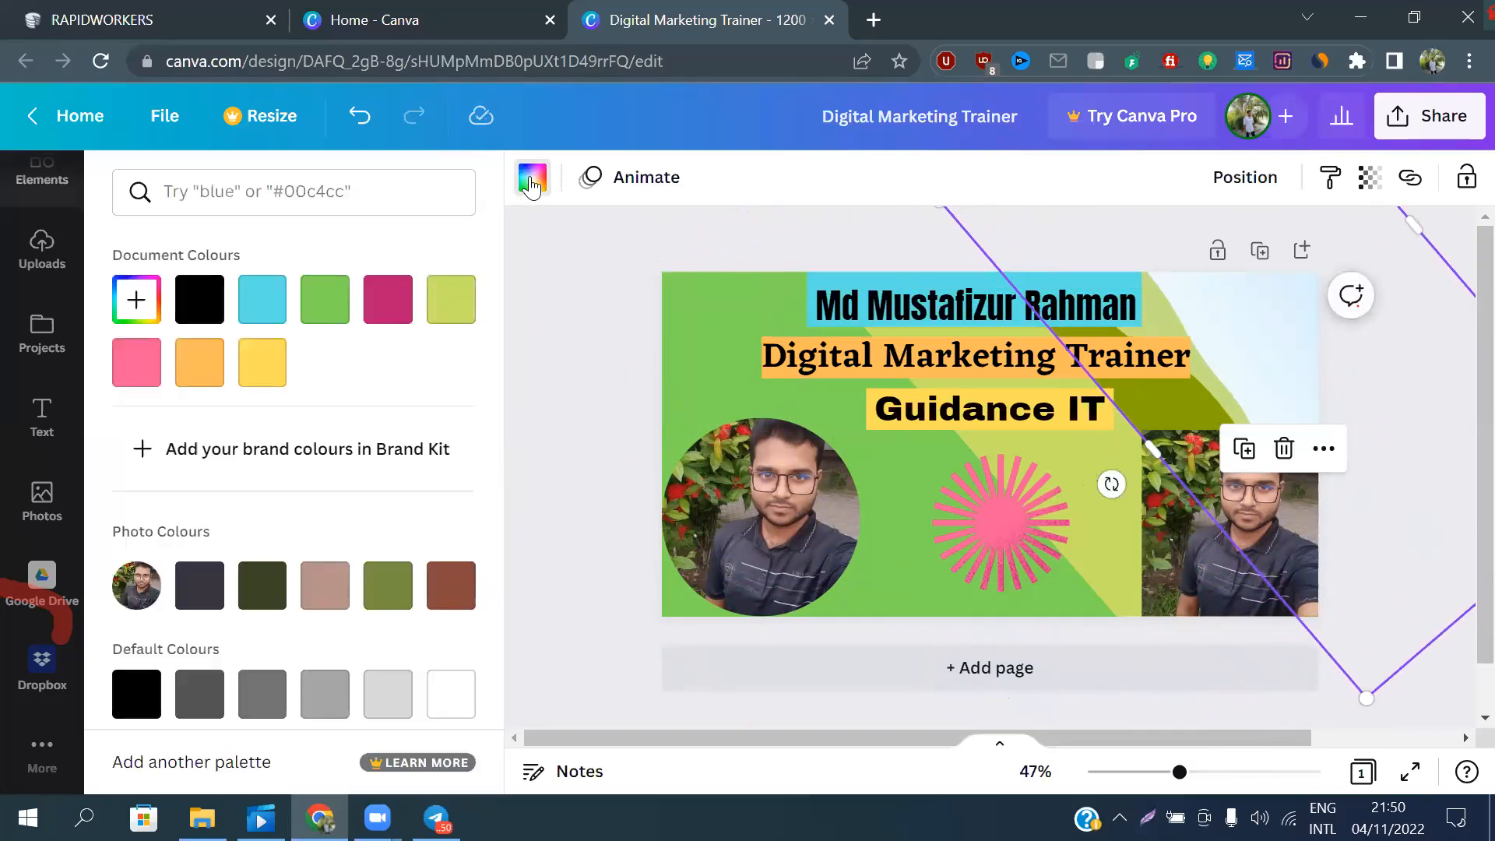
scroll(347, 452, "down", 3)
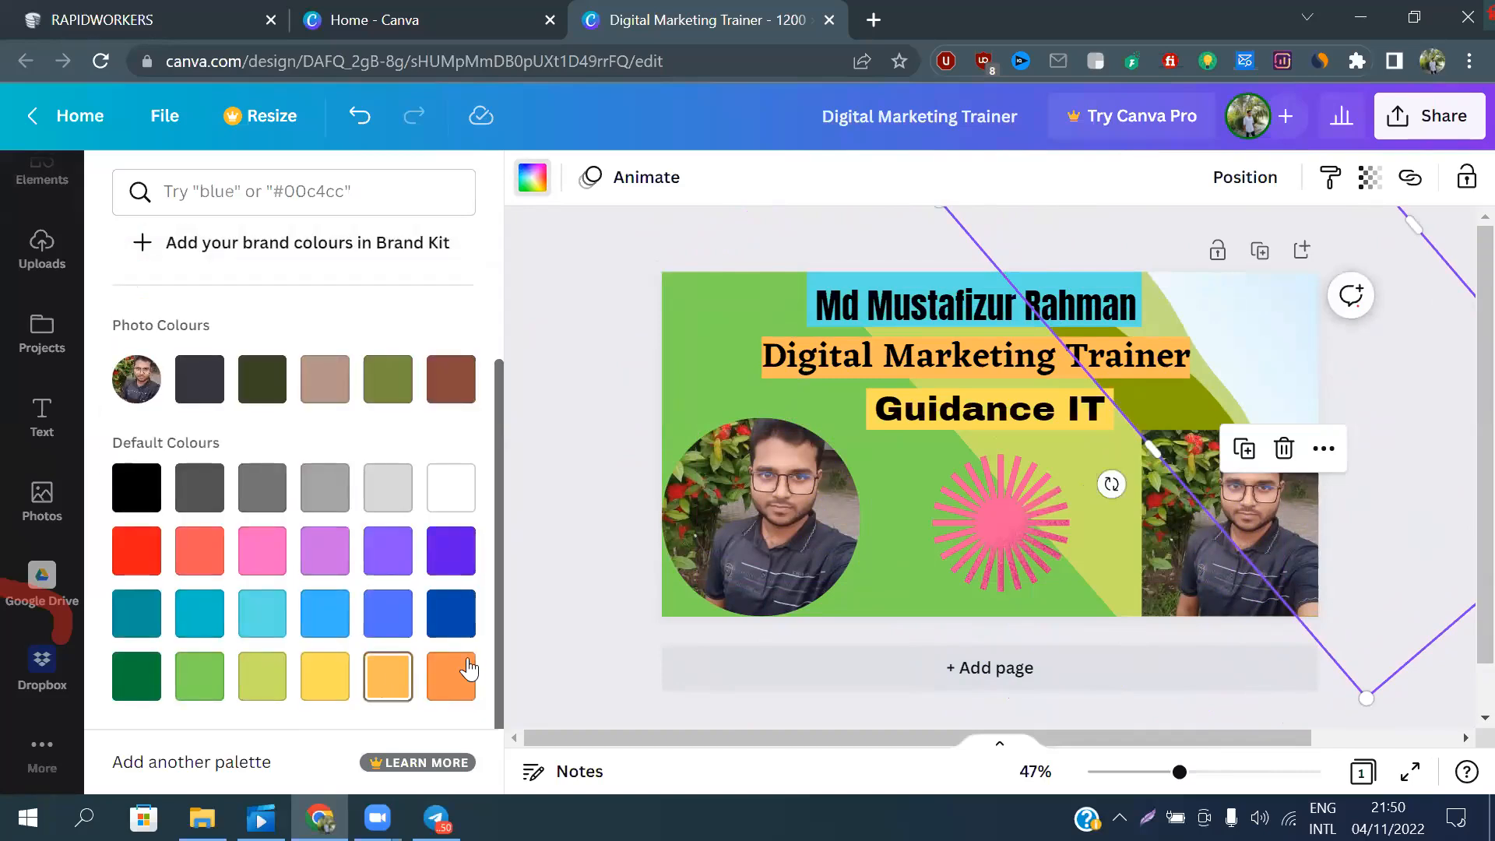
left_click(451, 677)
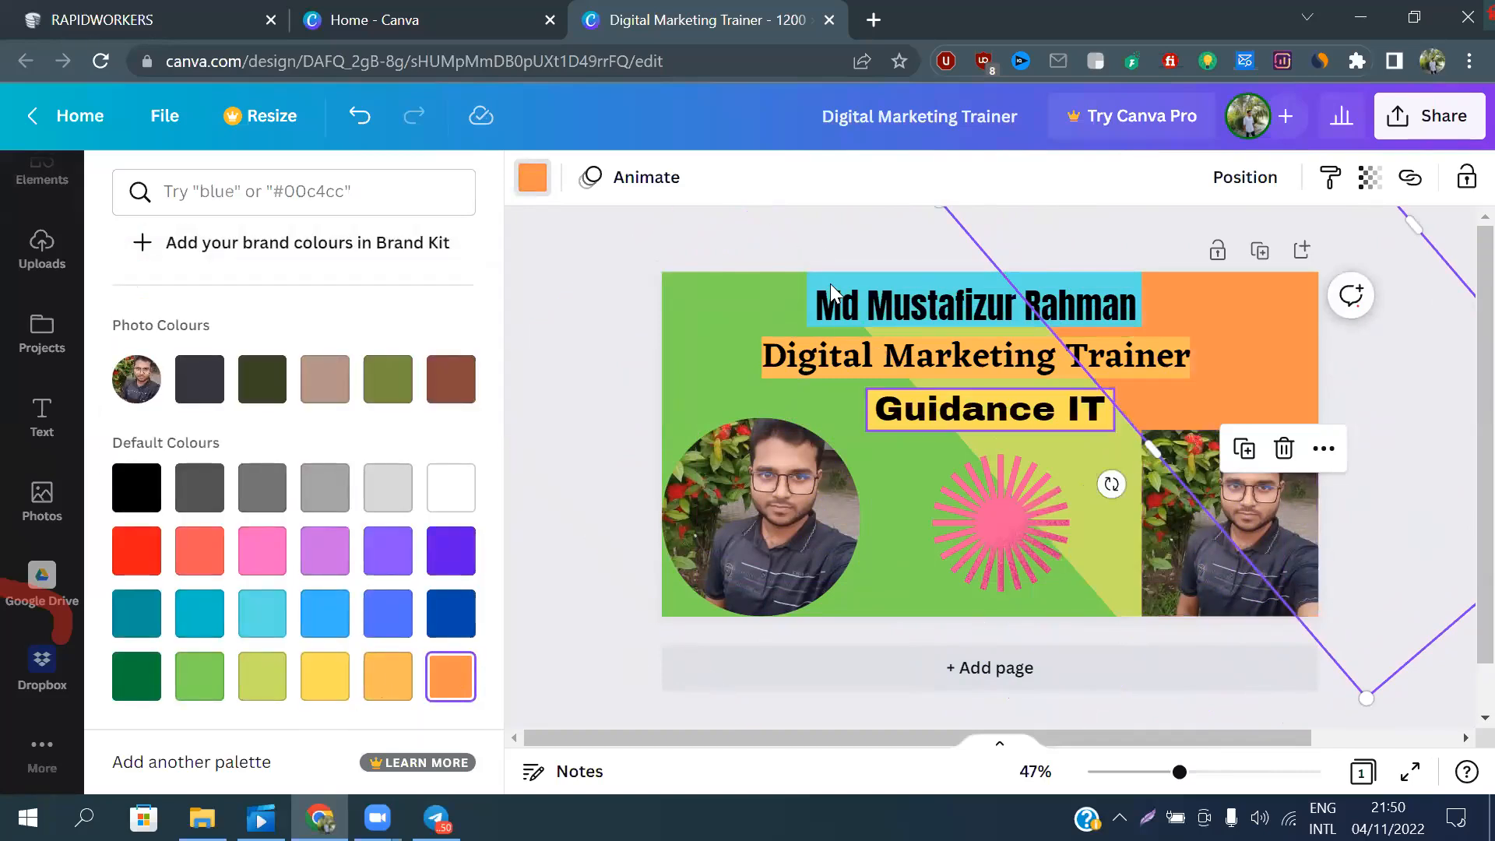
left_click(826, 225)
left_click(826, 225)
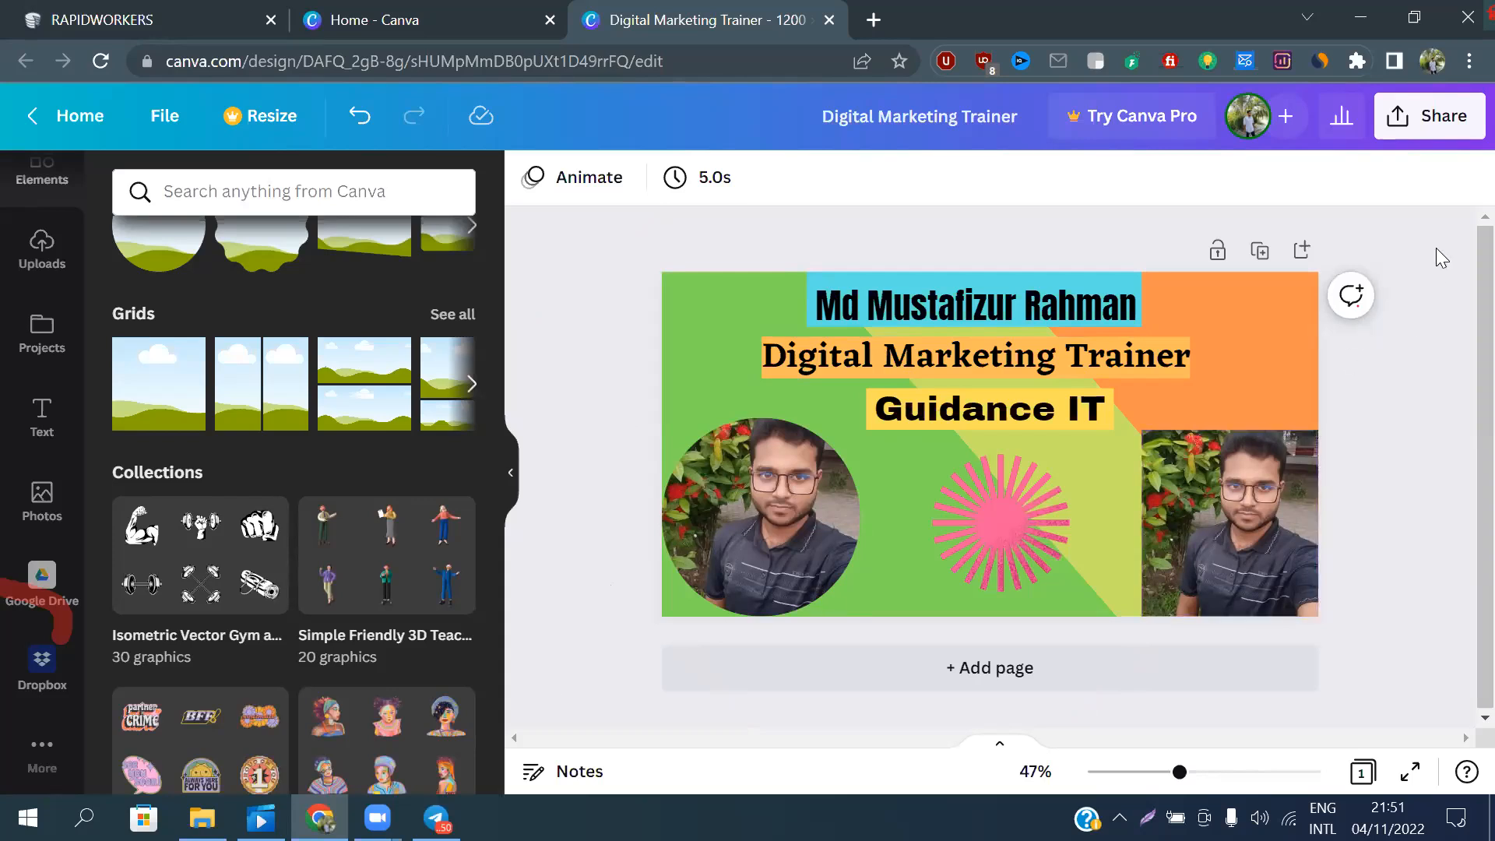
Review the download file types, keep PNG and download the design
left_click(1426, 123)
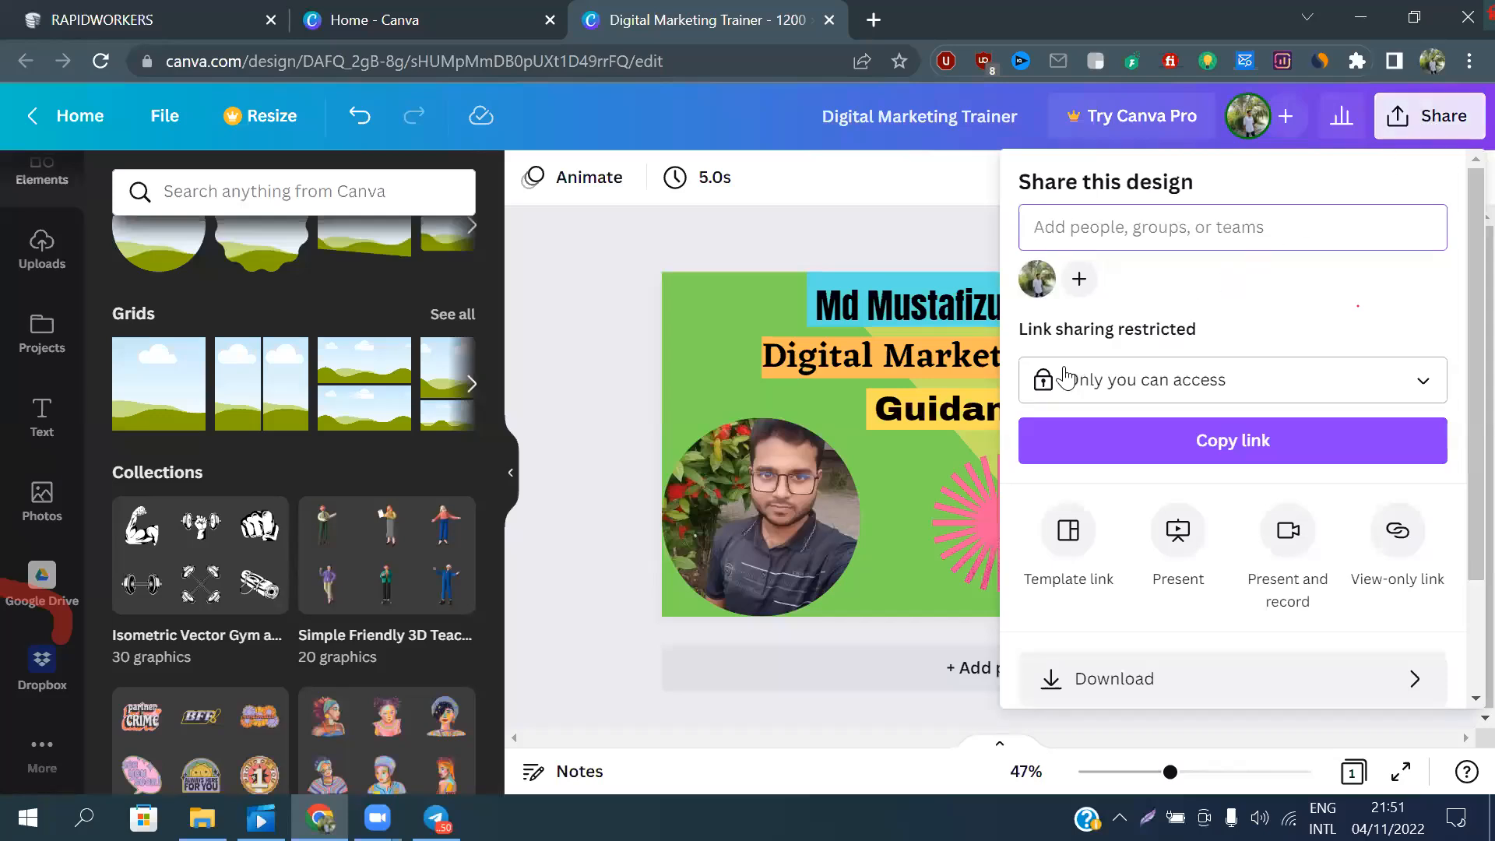
scroll(1072, 606, "down", 2)
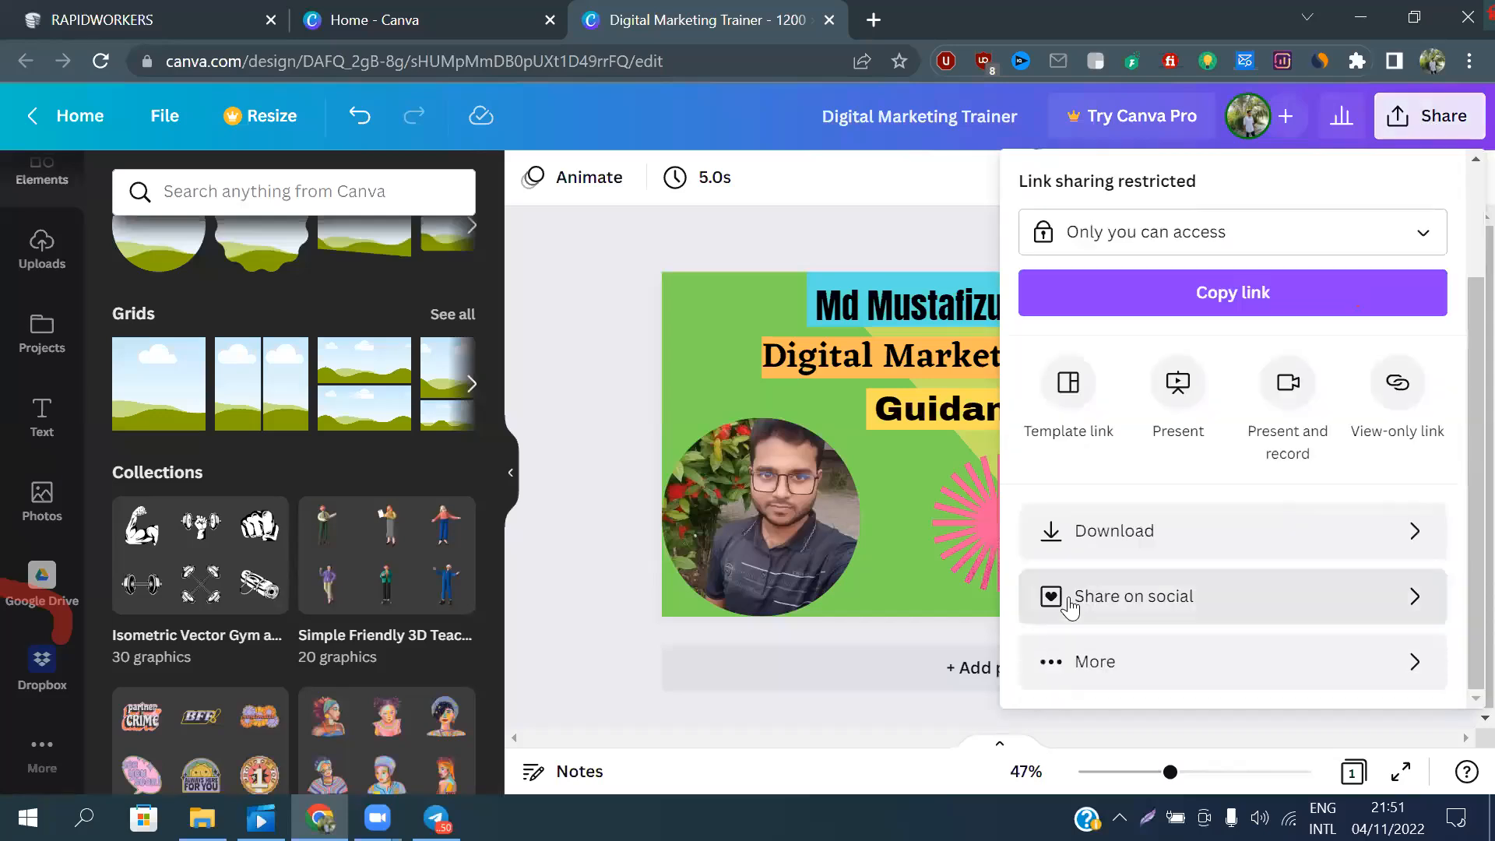
left_click(1115, 532)
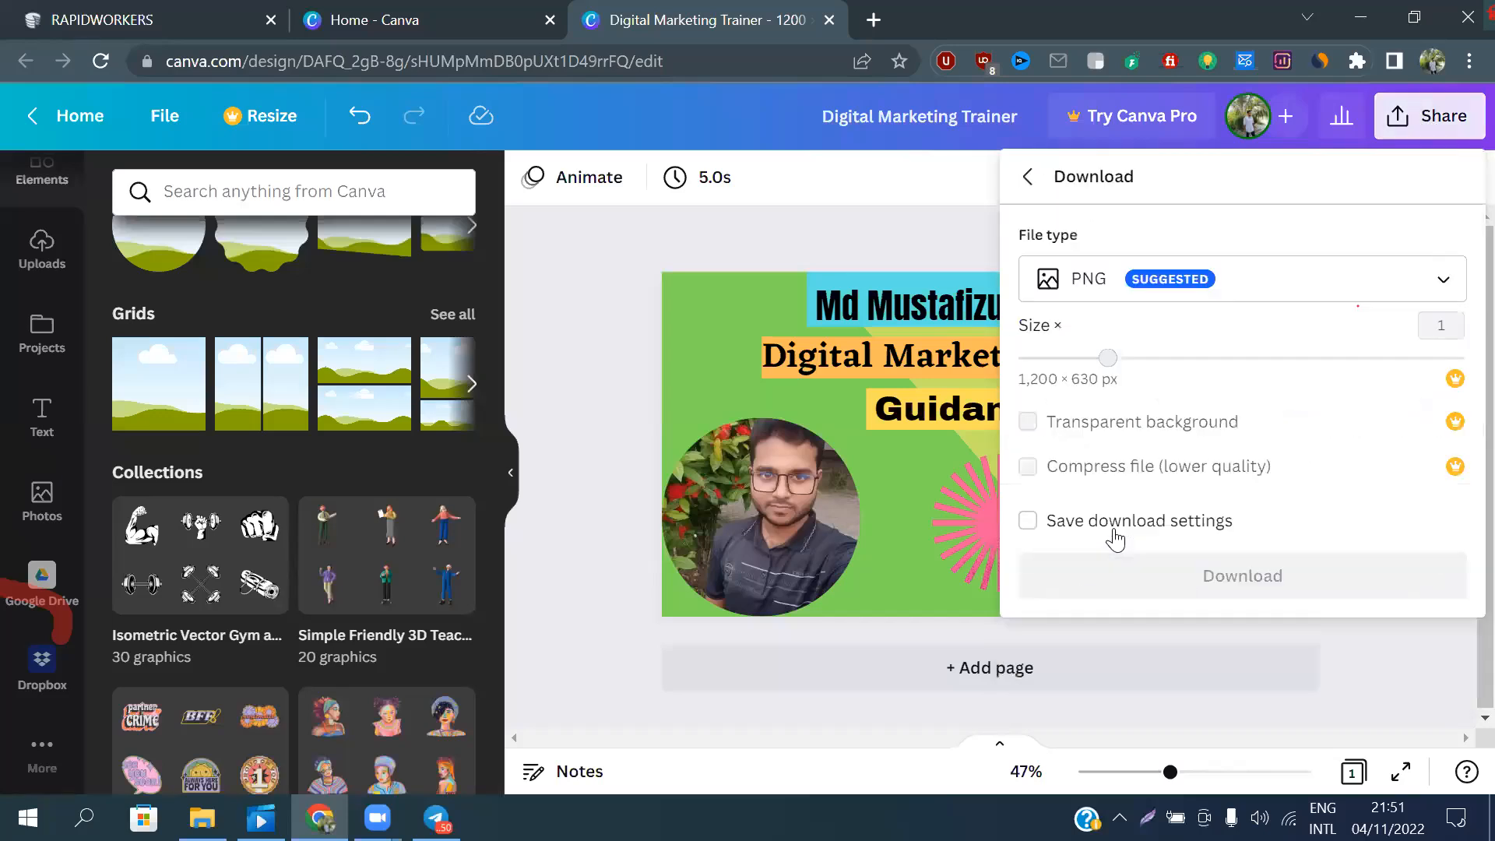
left_click(1299, 289)
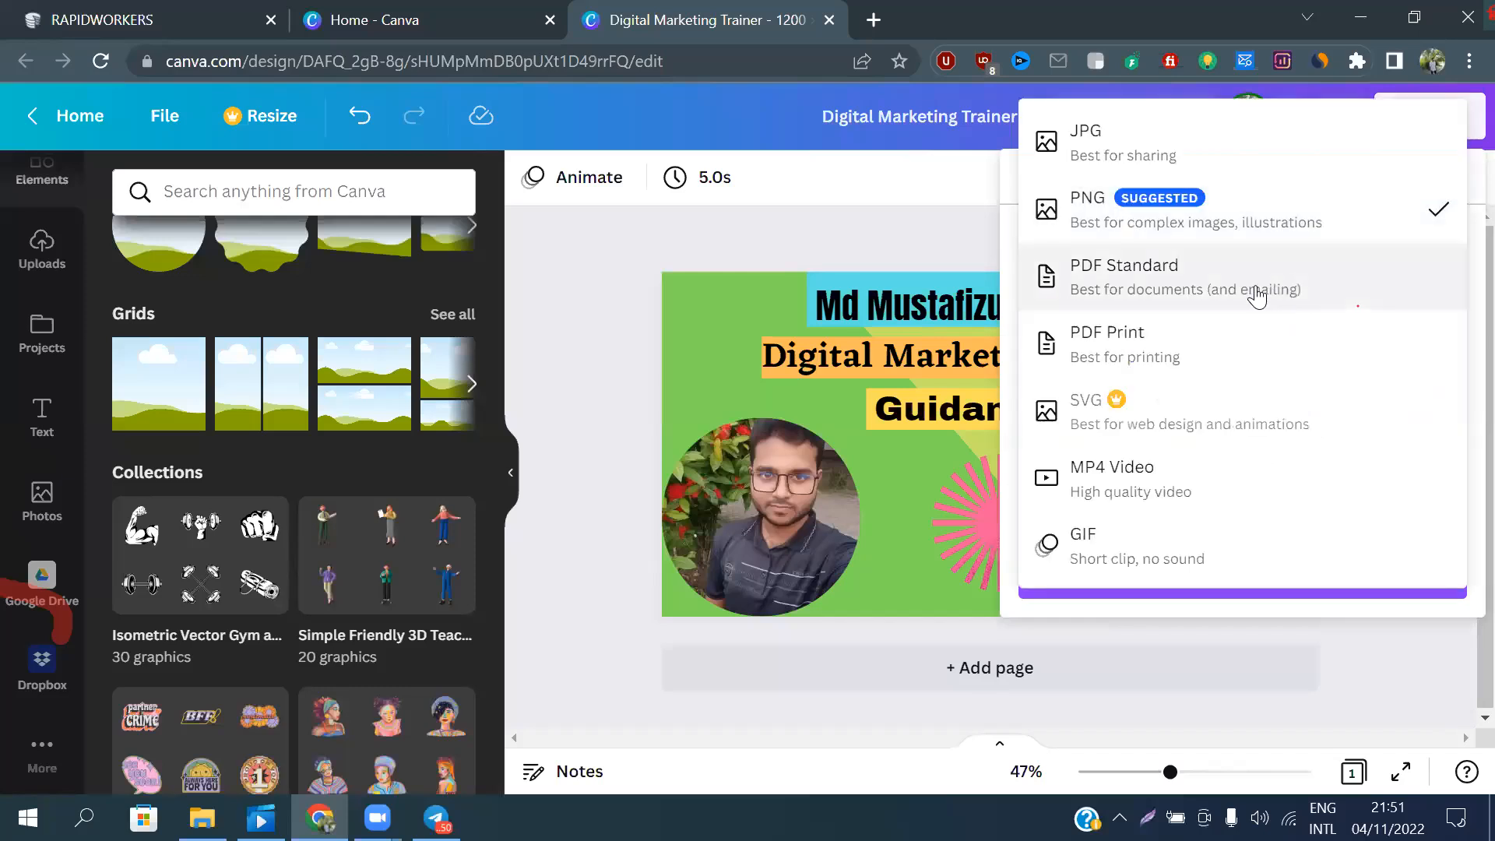
left_click(1131, 209)
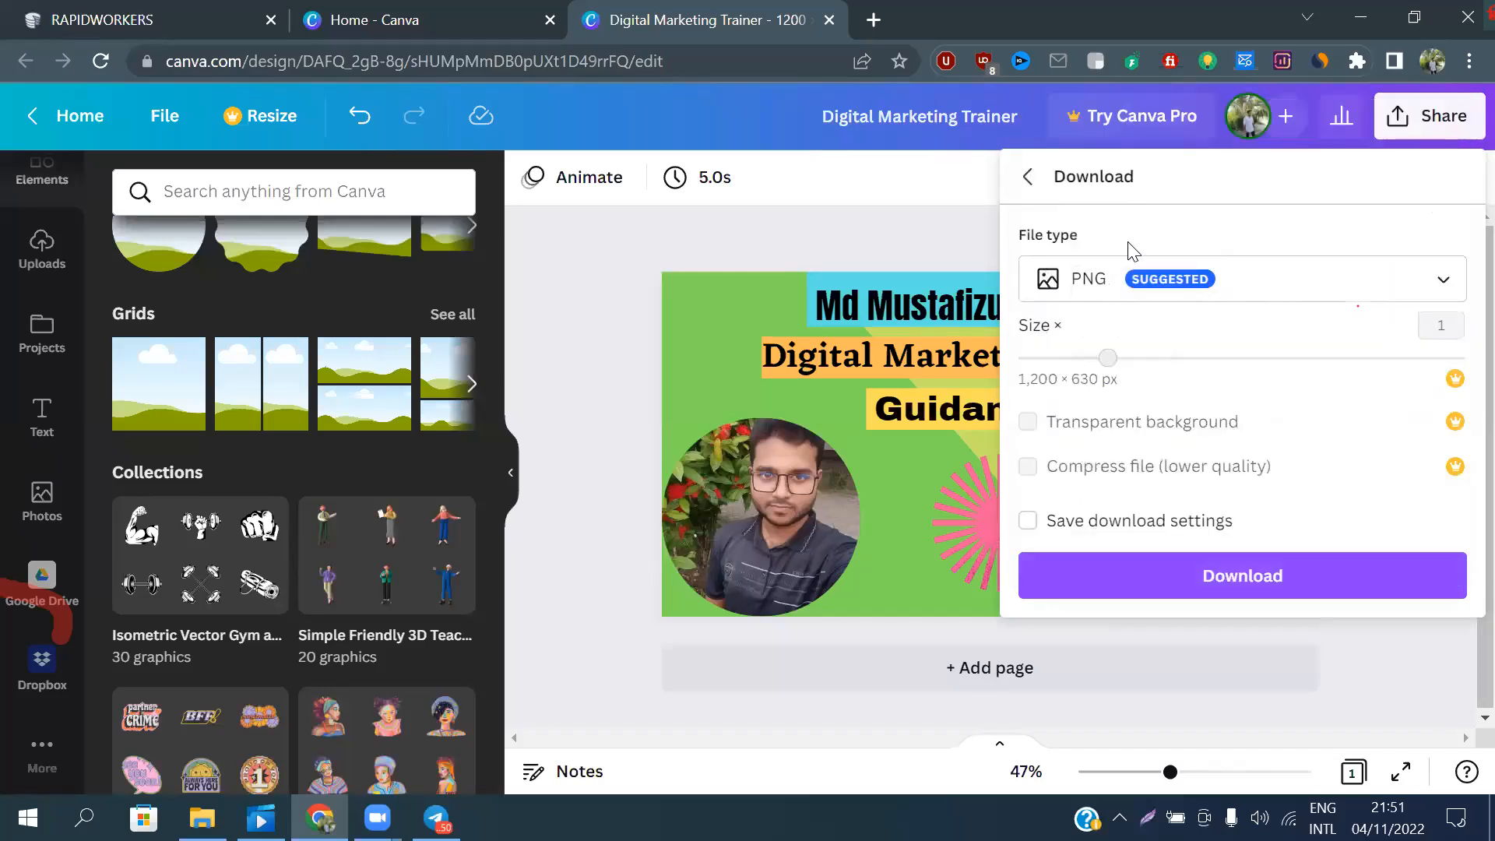
left_click(1263, 298)
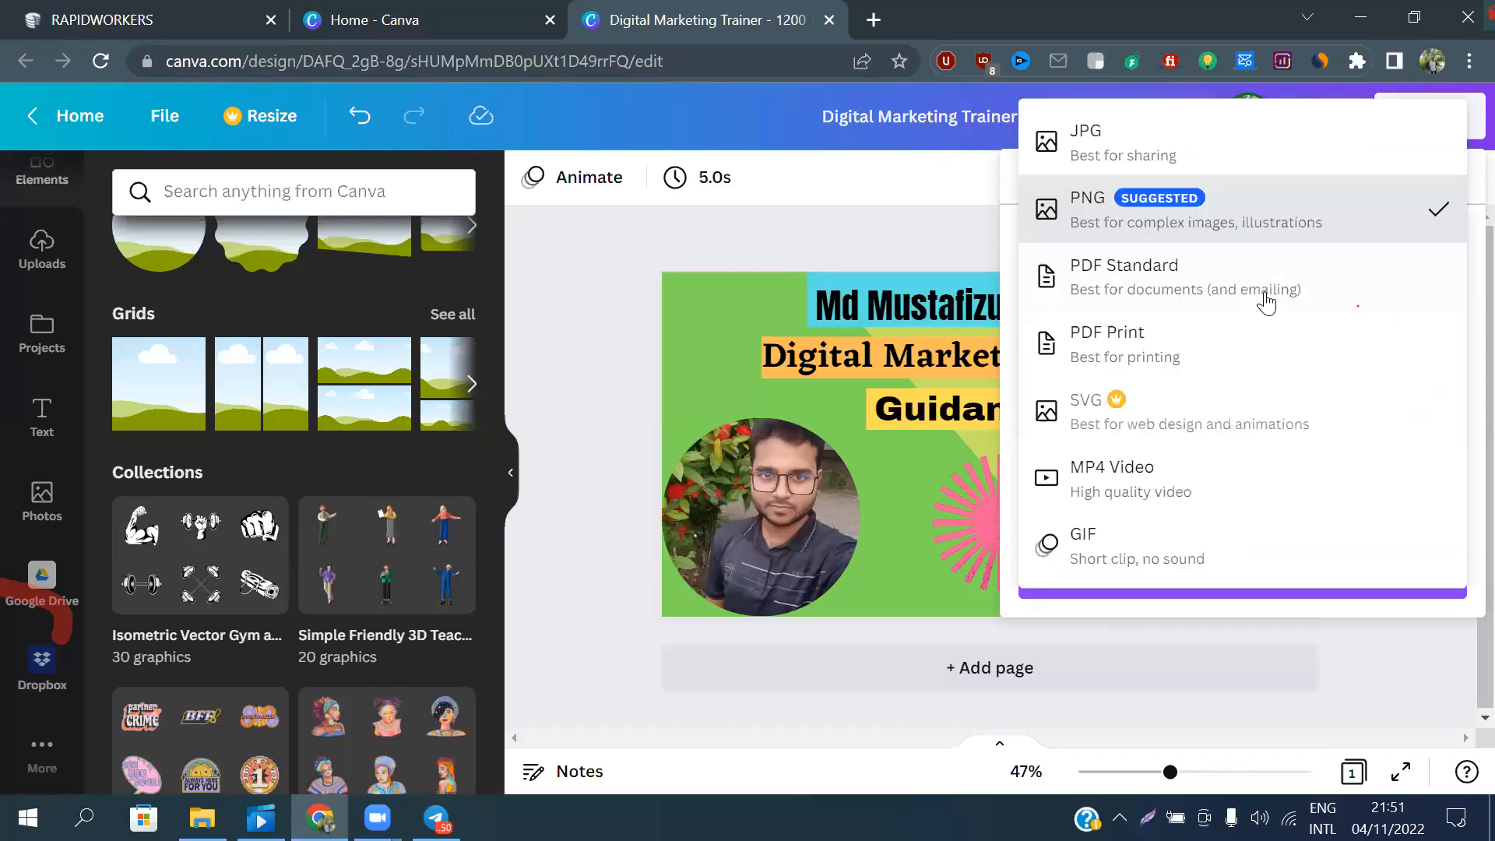
left_click(1182, 209)
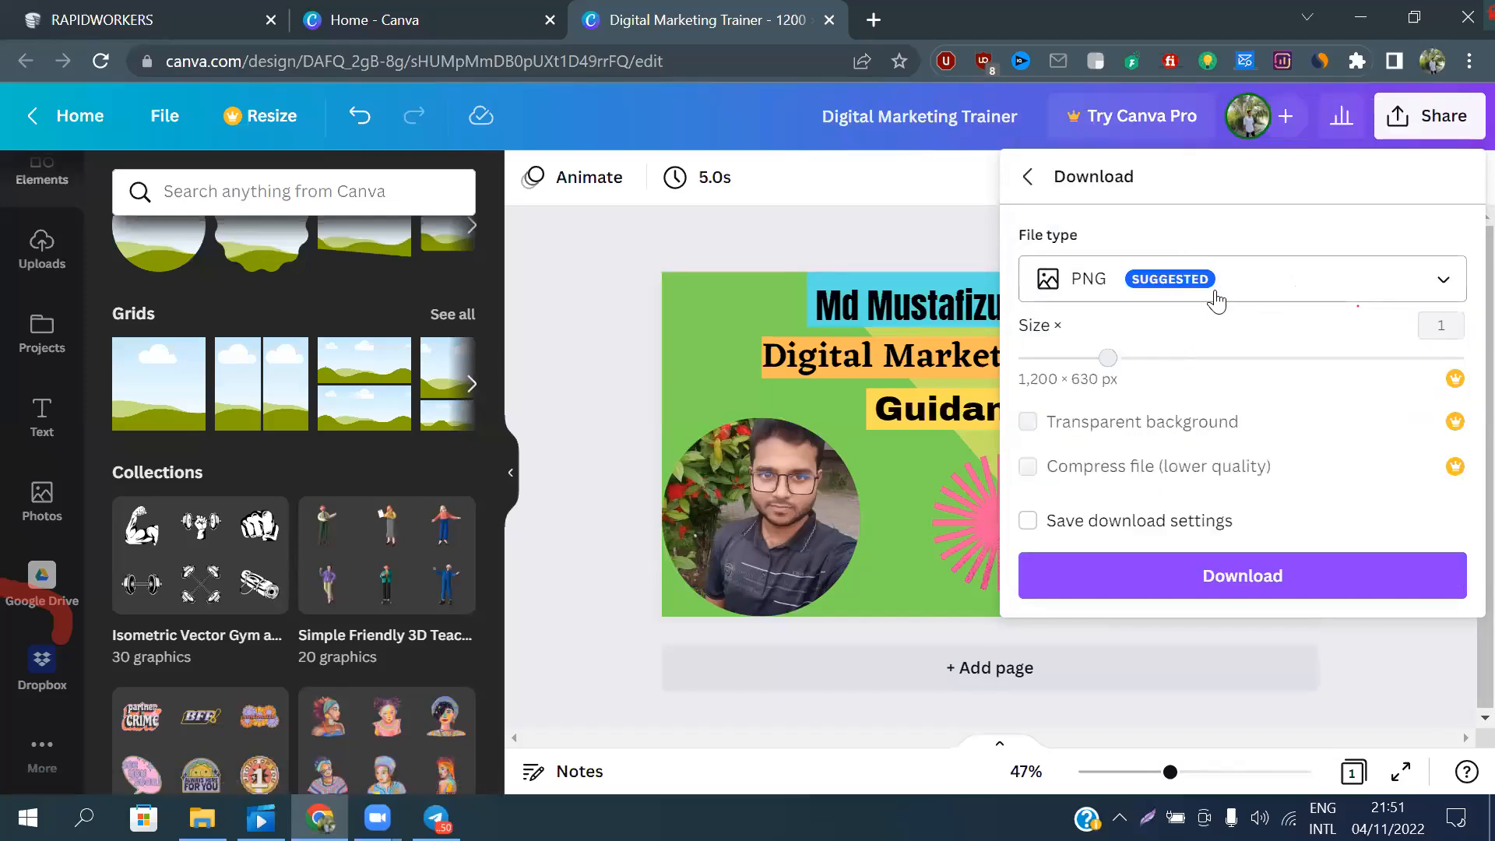
left_click(1295, 277)
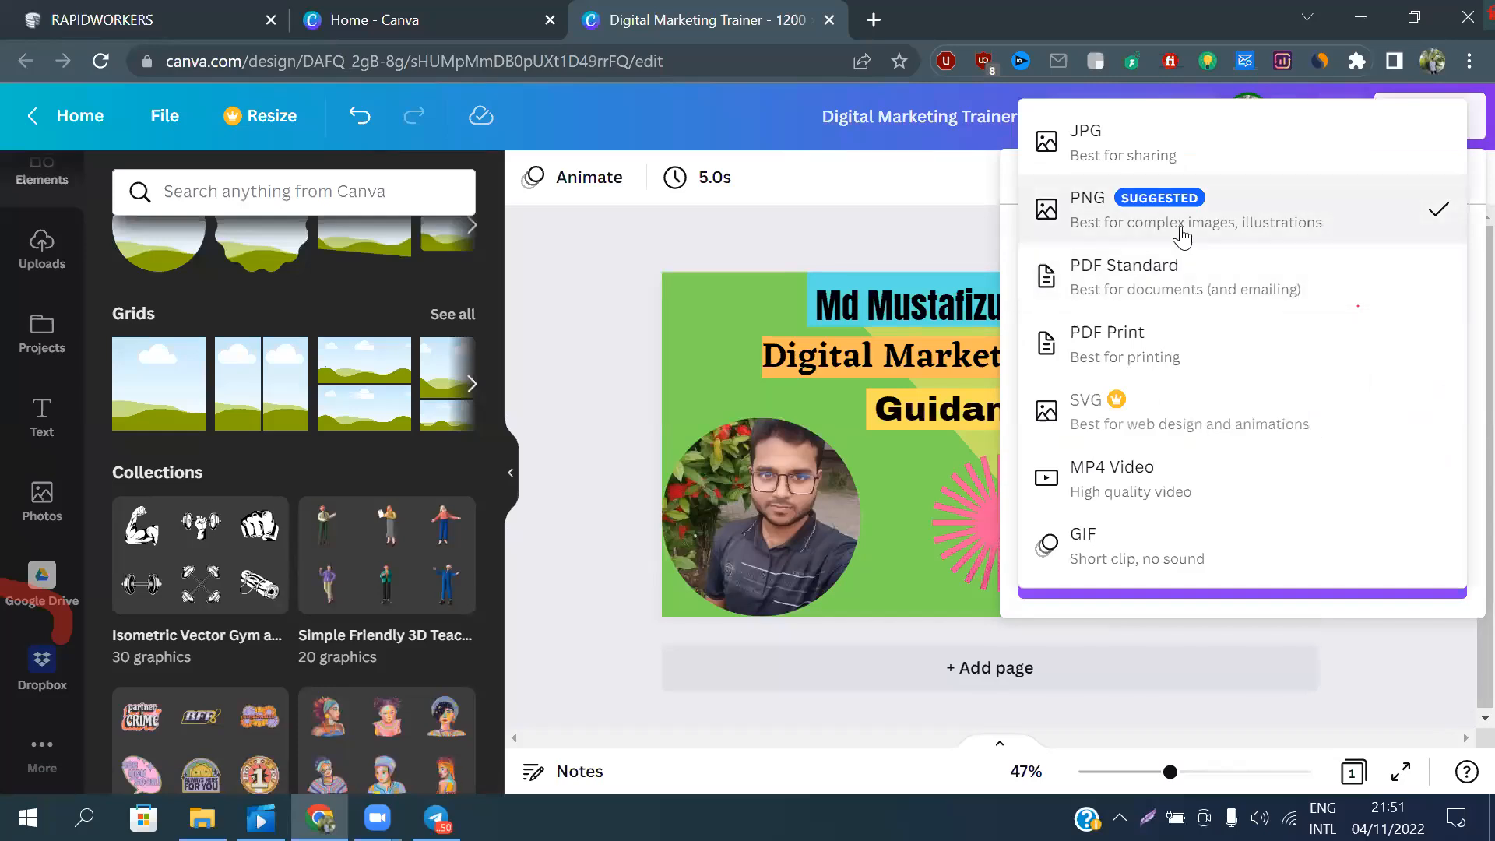
left_click(1223, 220)
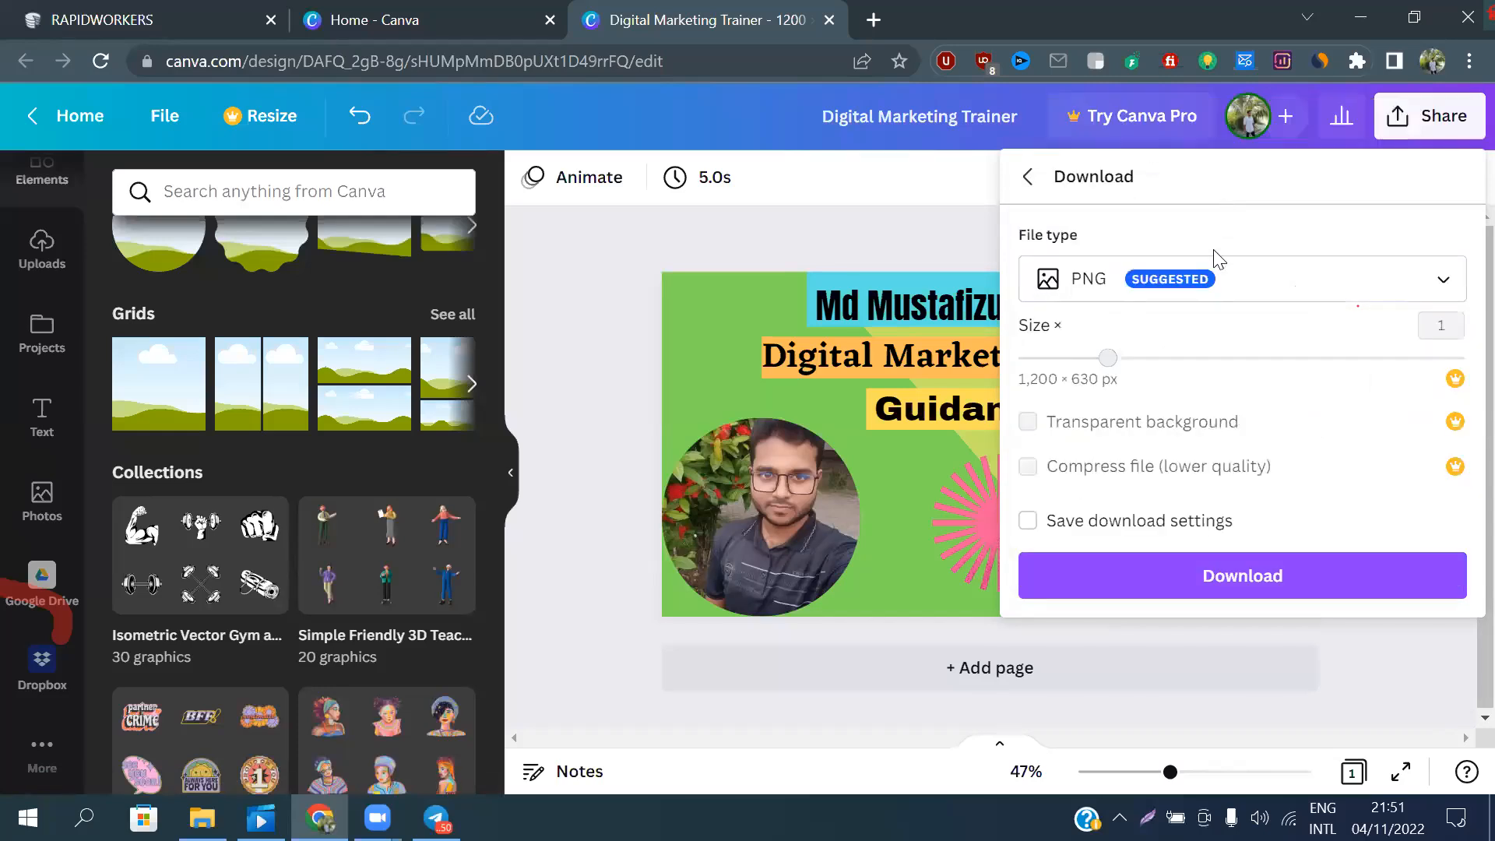
left_click(1209, 578)
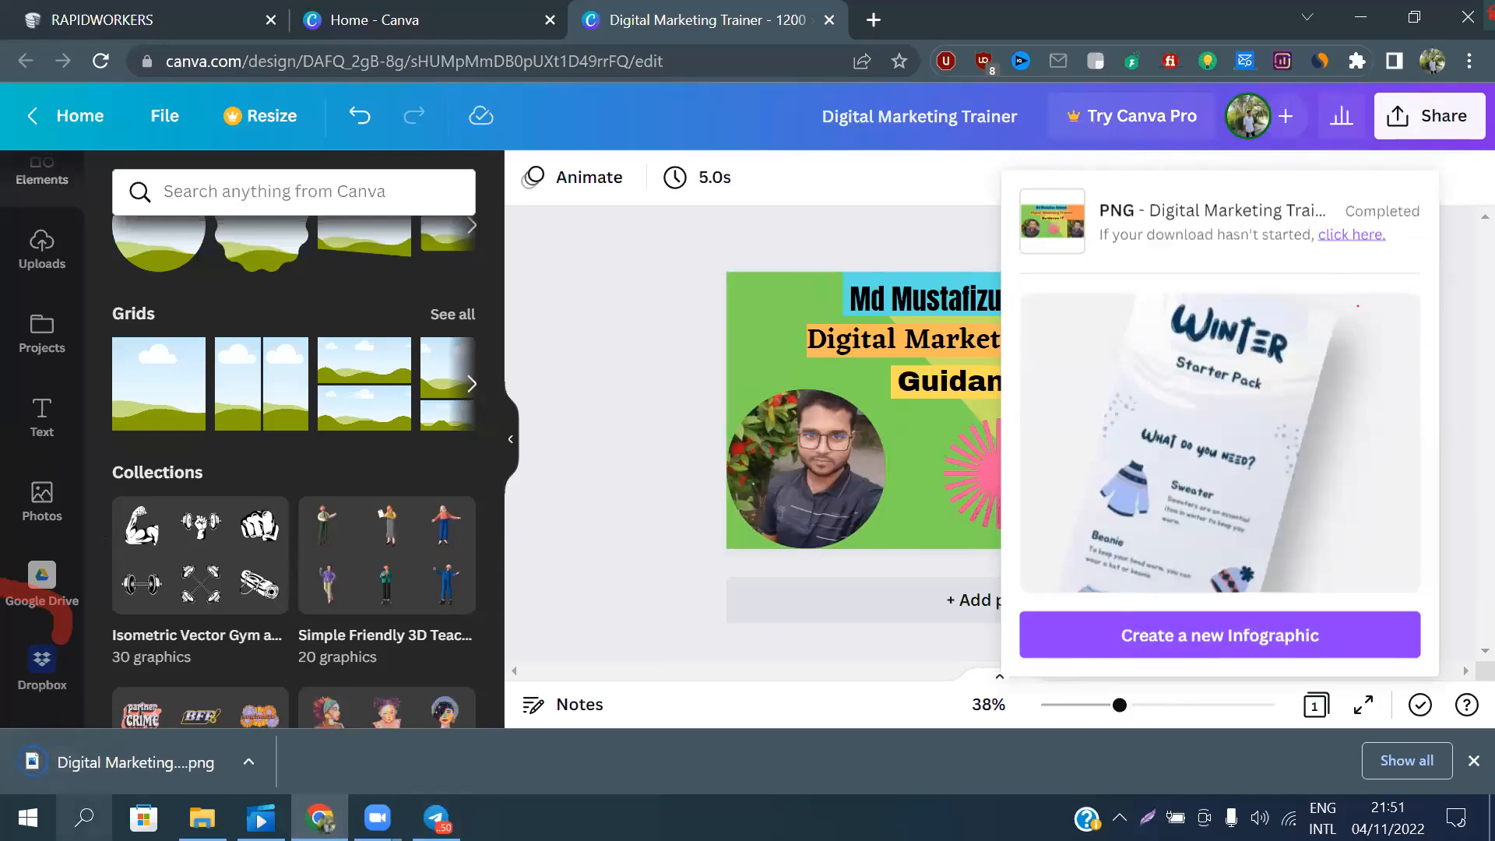
Open the downloaded PNG in the image viewer and inspect the finished design at different zoom levels
left_click(113, 761)
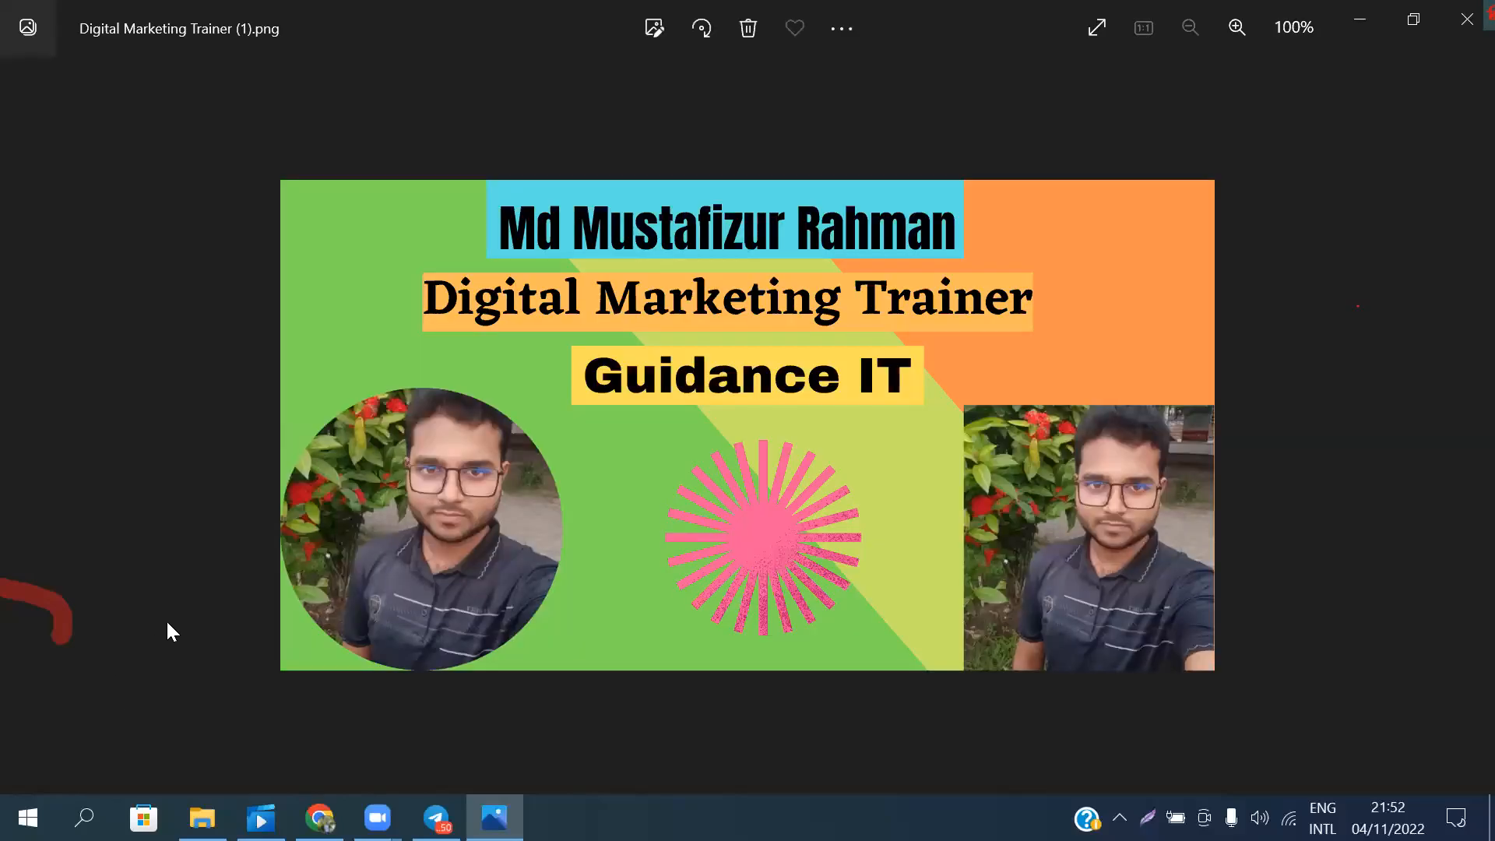
scroll(624, 537, "up", 1)
scroll(623, 538, "down", 1)
scroll(623, 538, "up", 2)
scroll(619, 537, "up", 3)
scroll(618, 518, "down", 5)
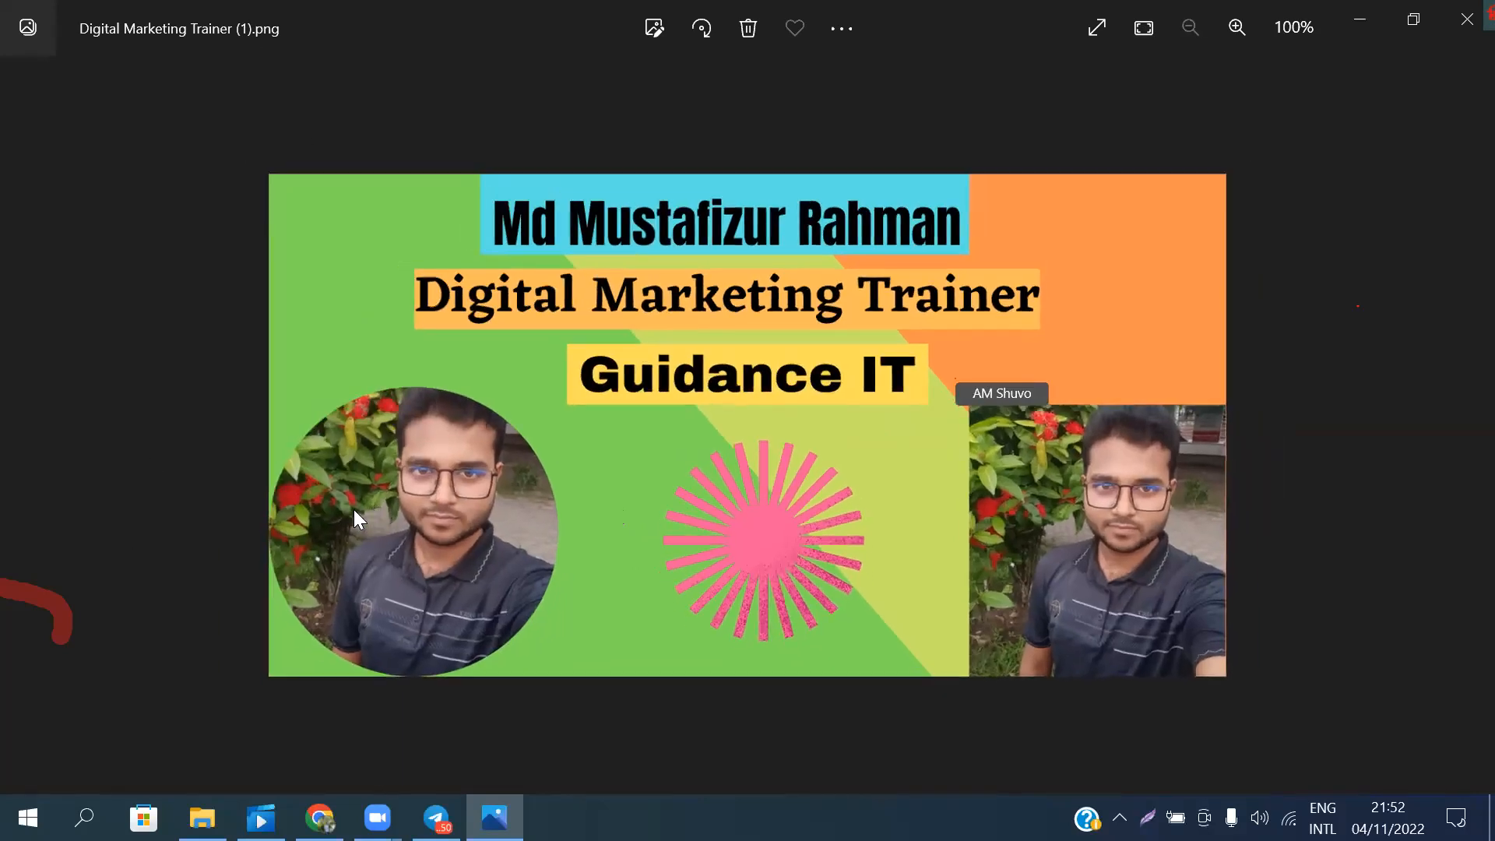
scroll(355, 513, "up", 1)
scroll(358, 518, "down", 1)
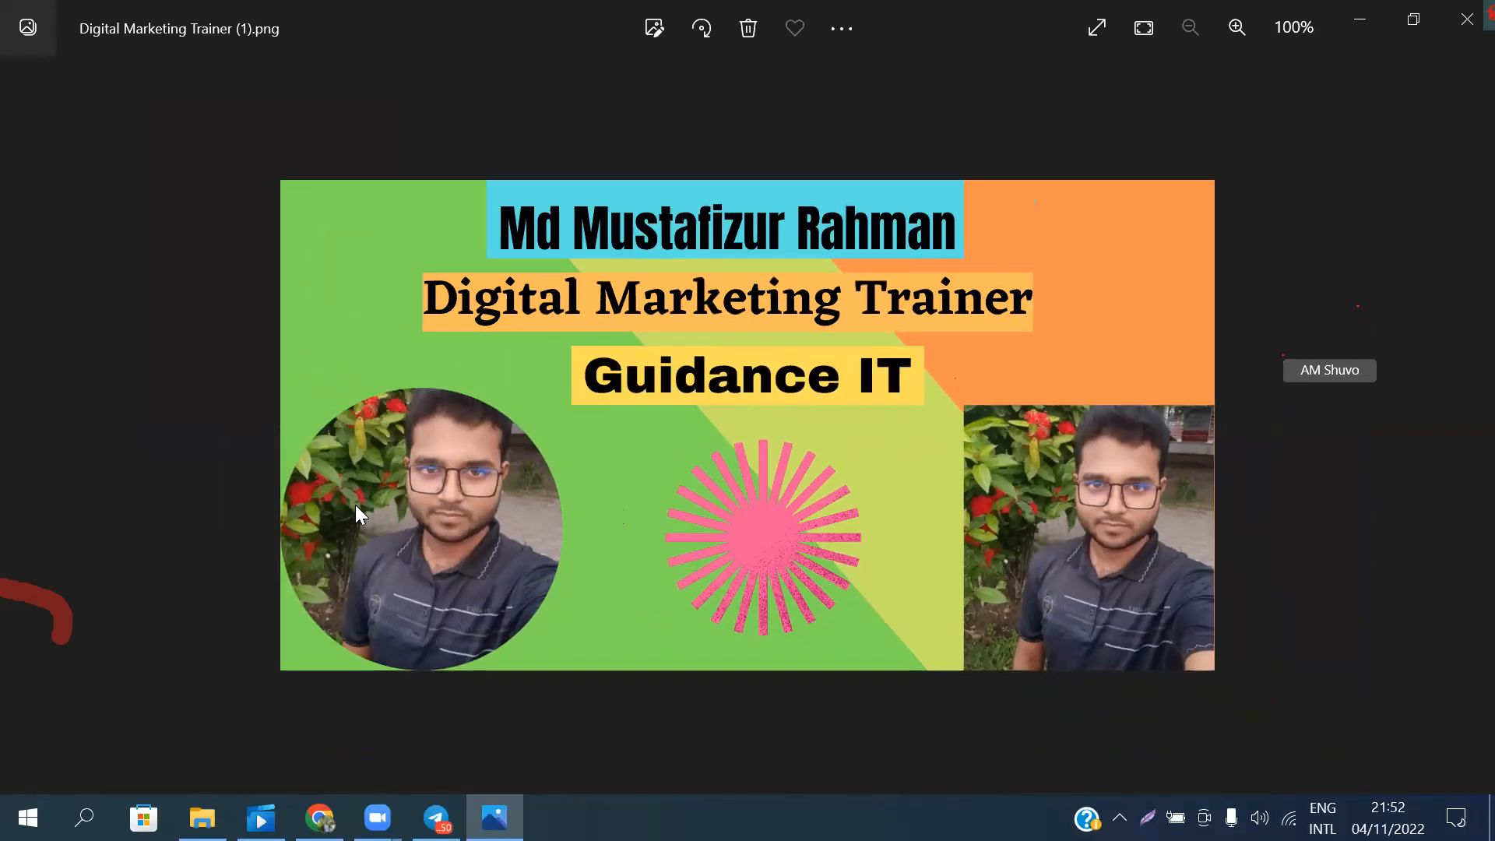
scroll(355, 505, "up", 1)
scroll(355, 505, "down", 1)
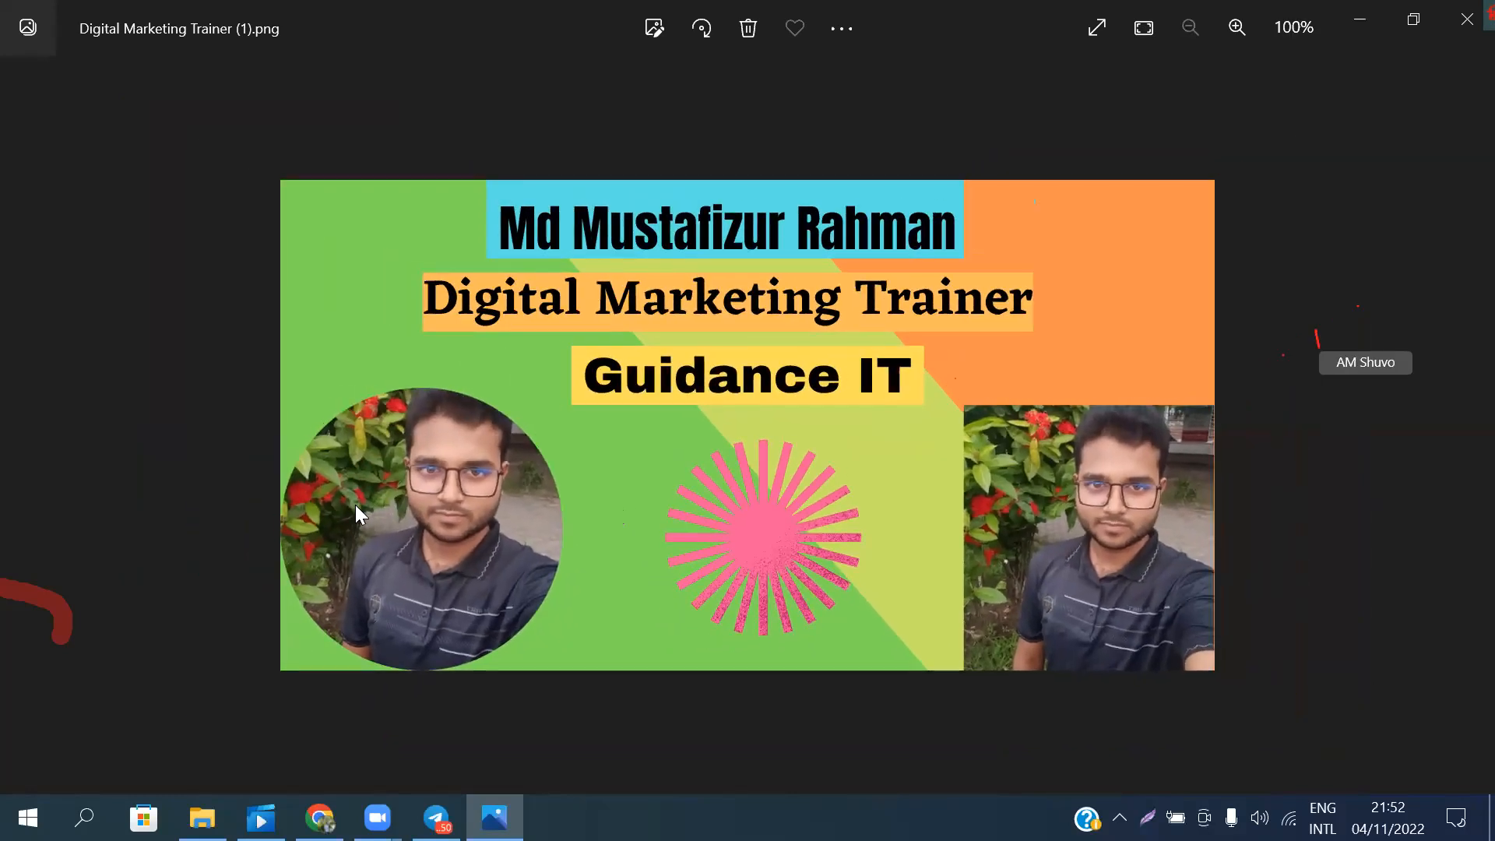